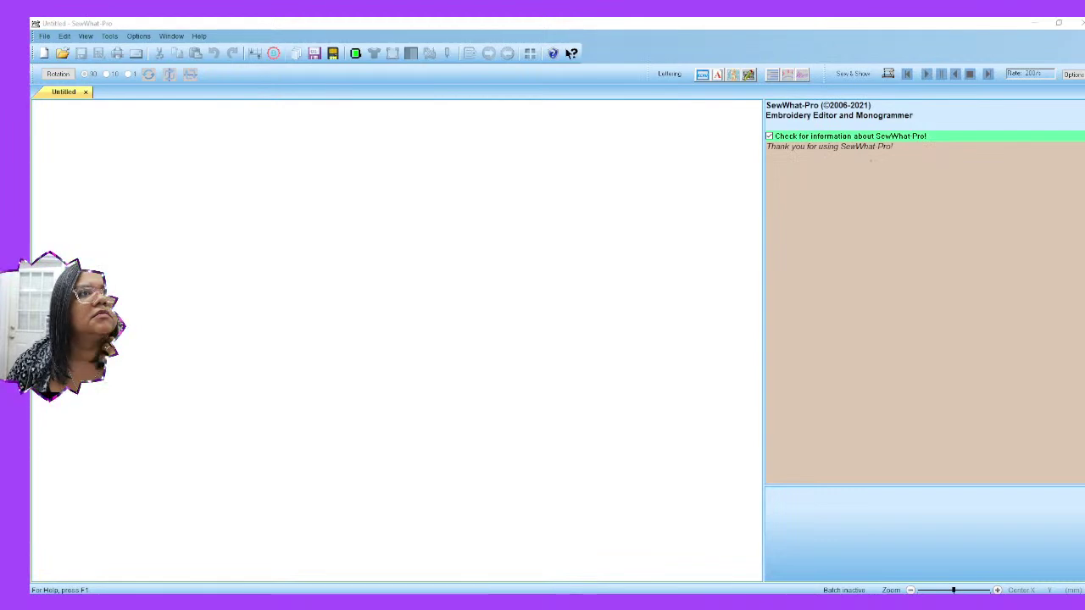
# Step: Open DRCBookbagsm.dst in SewWhat-Pro and move the diamond design down about 0.6 in within the hoop
pyautogui.hotkey('alt', 'Tab')
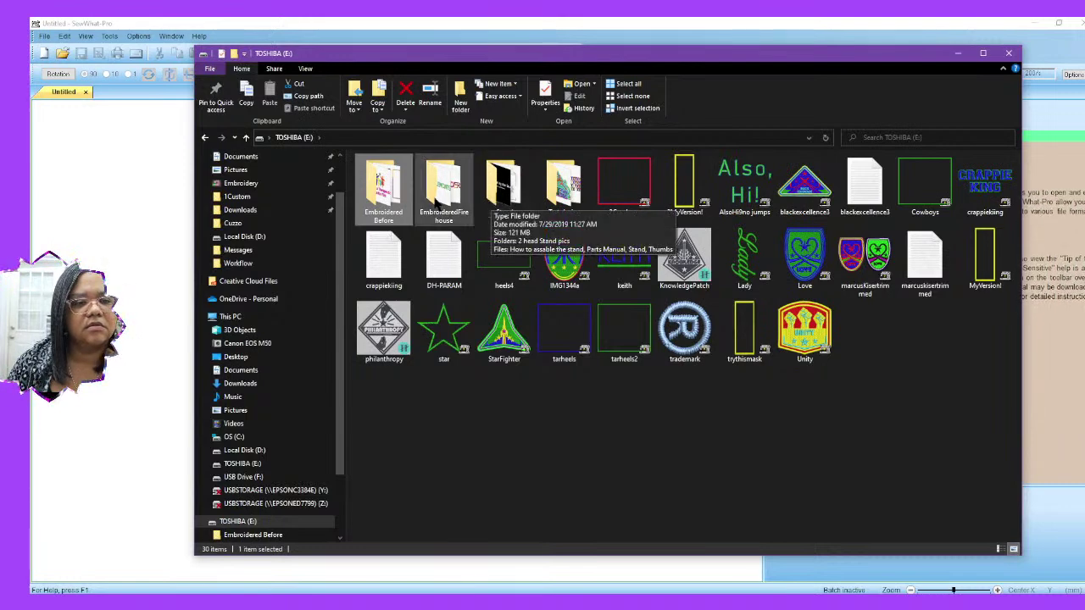
pyautogui.doubleClick(402, 204)
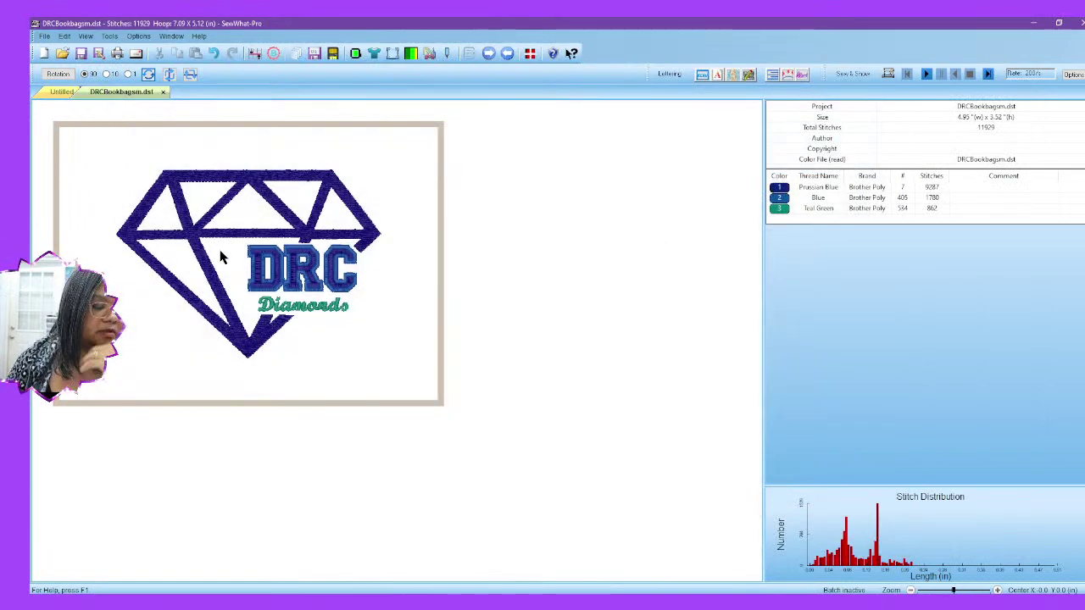
pyautogui.click(156, 202)
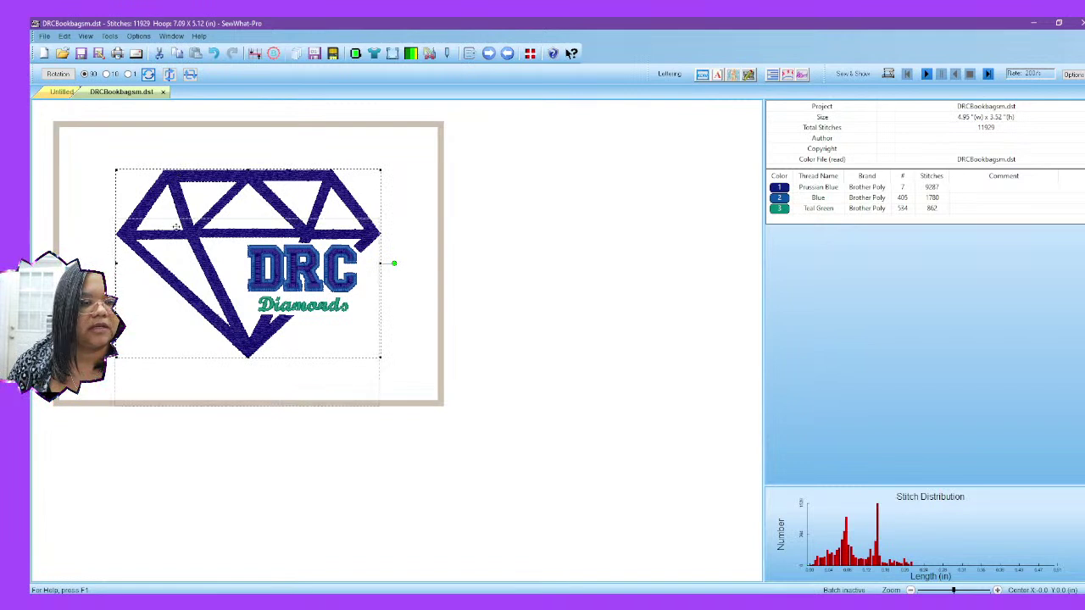
pyautogui.moveTo(177, 178); pyautogui.dragTo(177, 205)
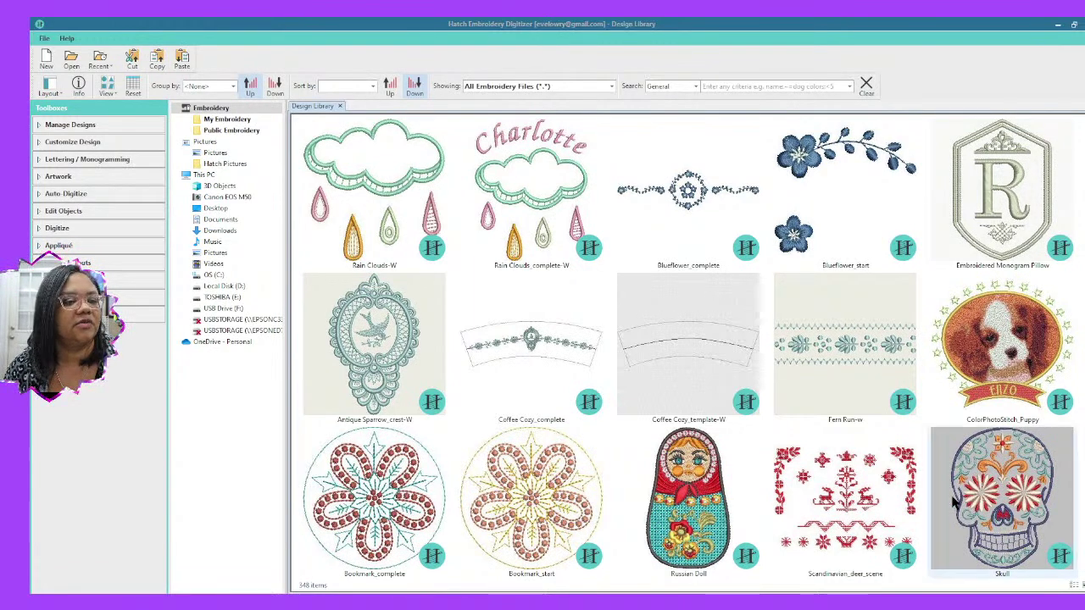
# Step: In Hatch Embroidery Digitizer, create a lettering object in the Block2 font containing the person's first name
pyautogui.click(44, 161)
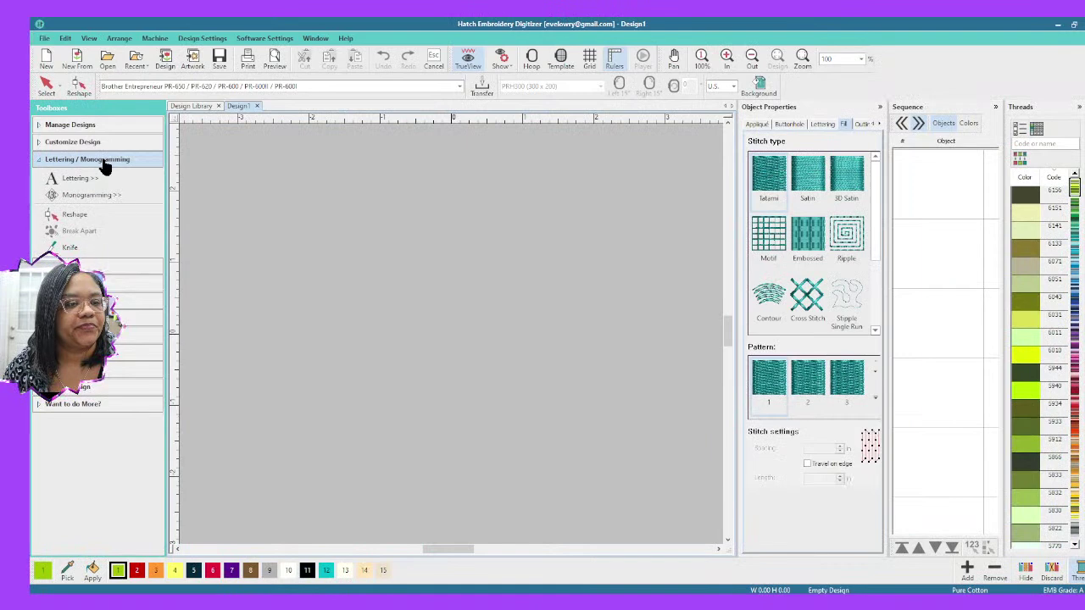
pyautogui.click(75, 178)
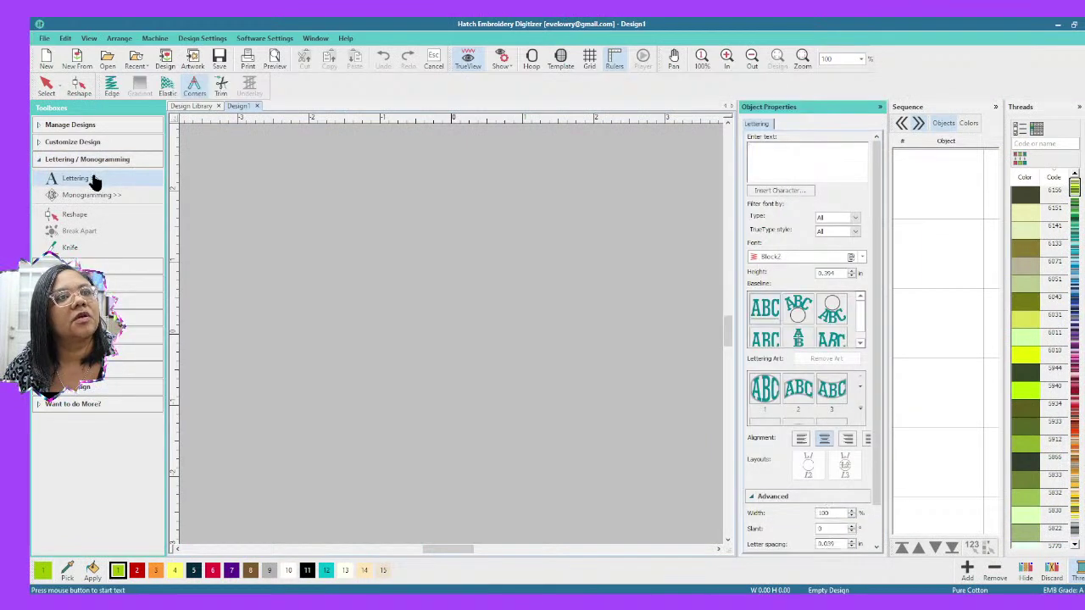
pyautogui.click(795, 164)
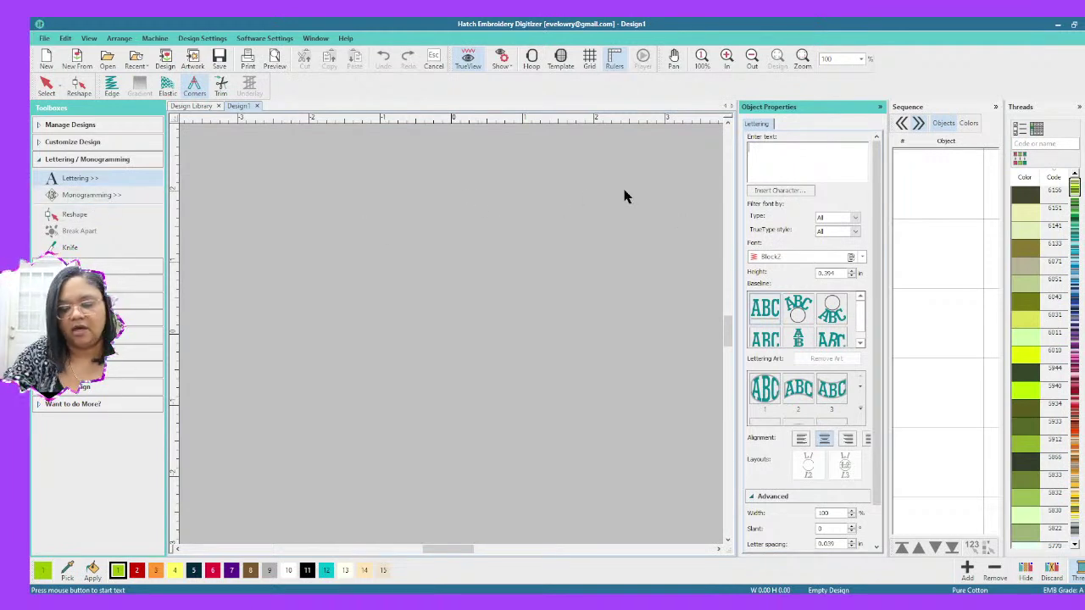
pyautogui.write('Kimyo')
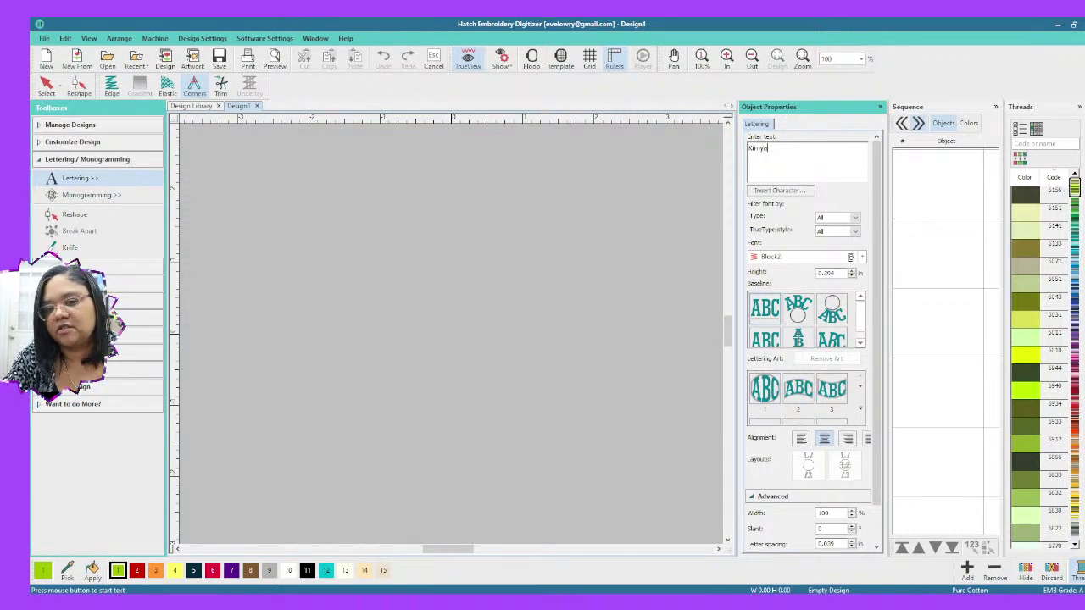
pyautogui.press('Return')
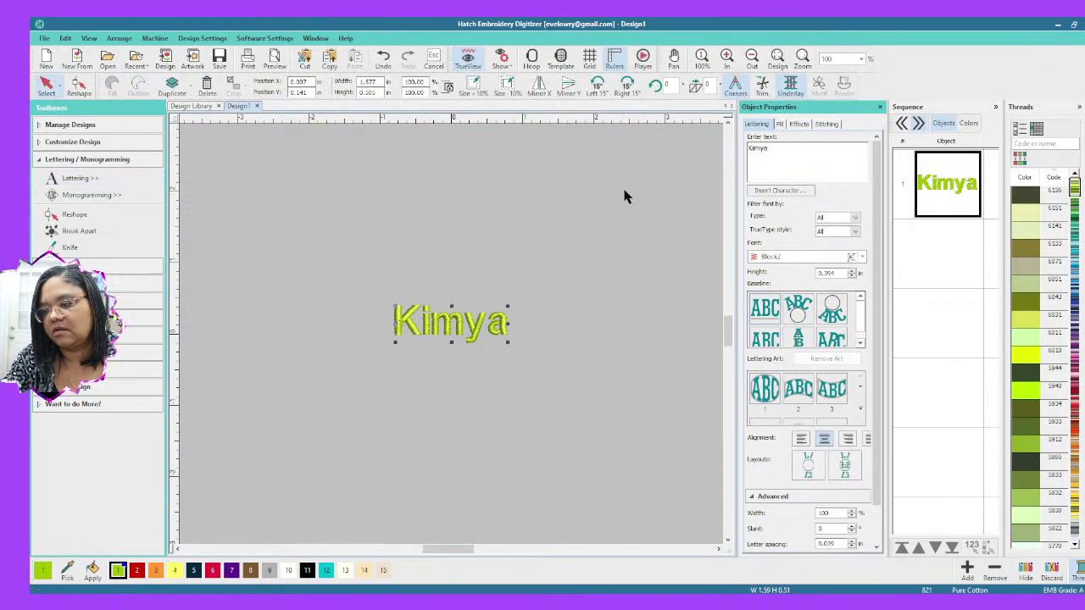
# Step: Correct the spelling of the first name in the lettering by adding the missing "a" before the "y"
pyautogui.press('BackSpace')
pyautogui.press('BackSpace')
pyautogui.write('aya')
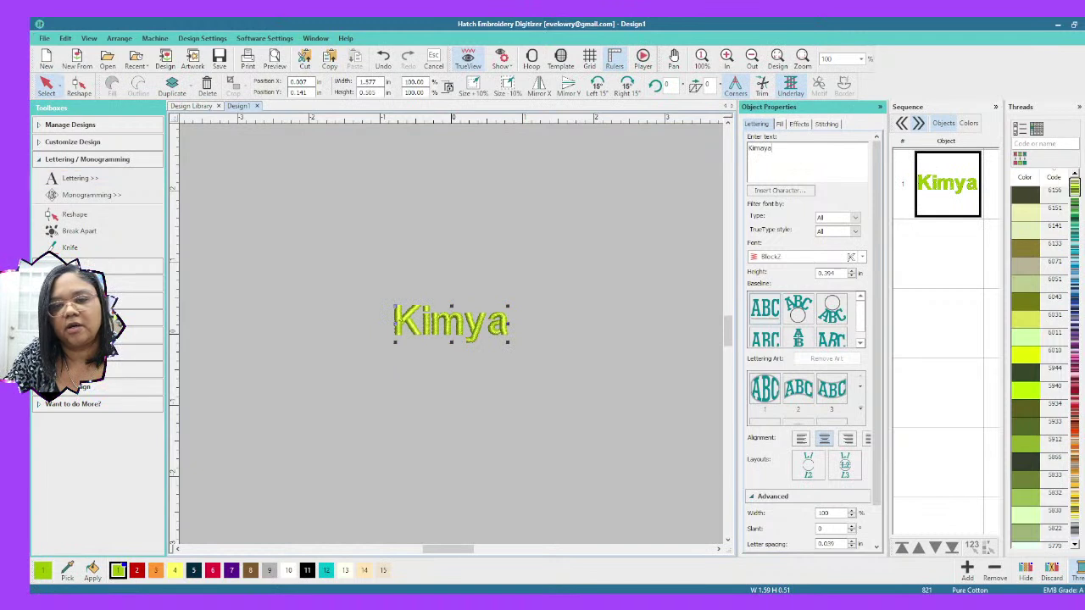
pyautogui.press('Return')
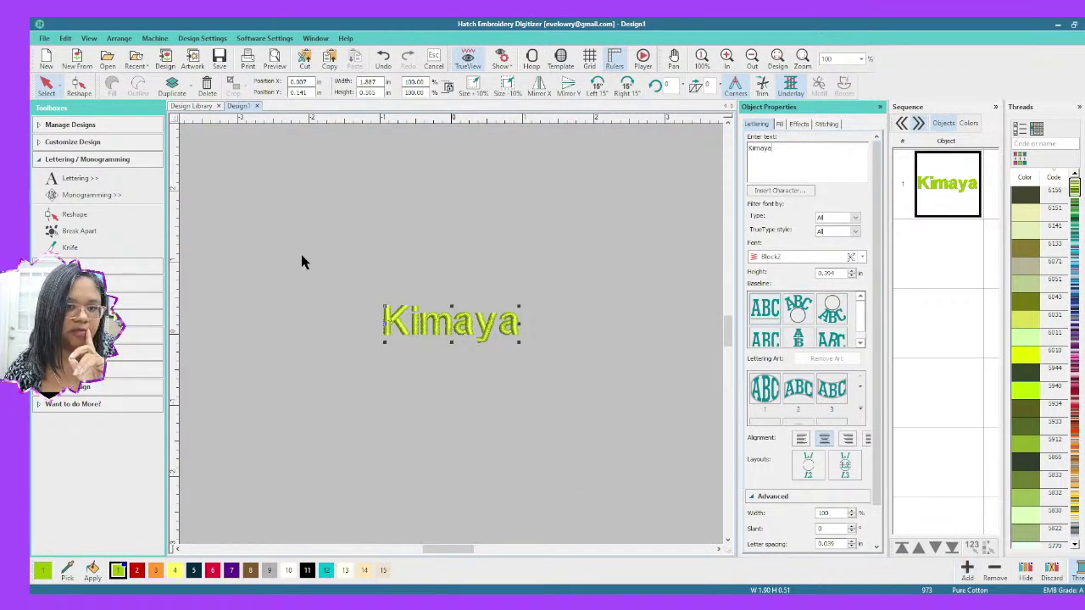
# Step: Set the name lettering's overall width to 5 in
pyautogui.scroll(4, 450, 339)
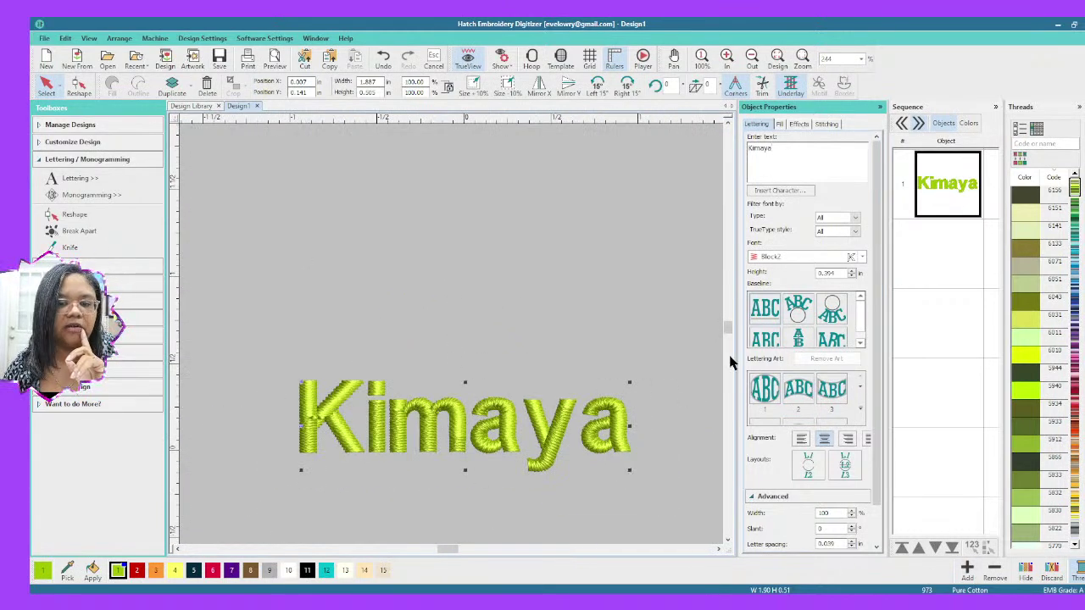
pyautogui.moveTo(727, 330); pyautogui.dragTo(727, 331)
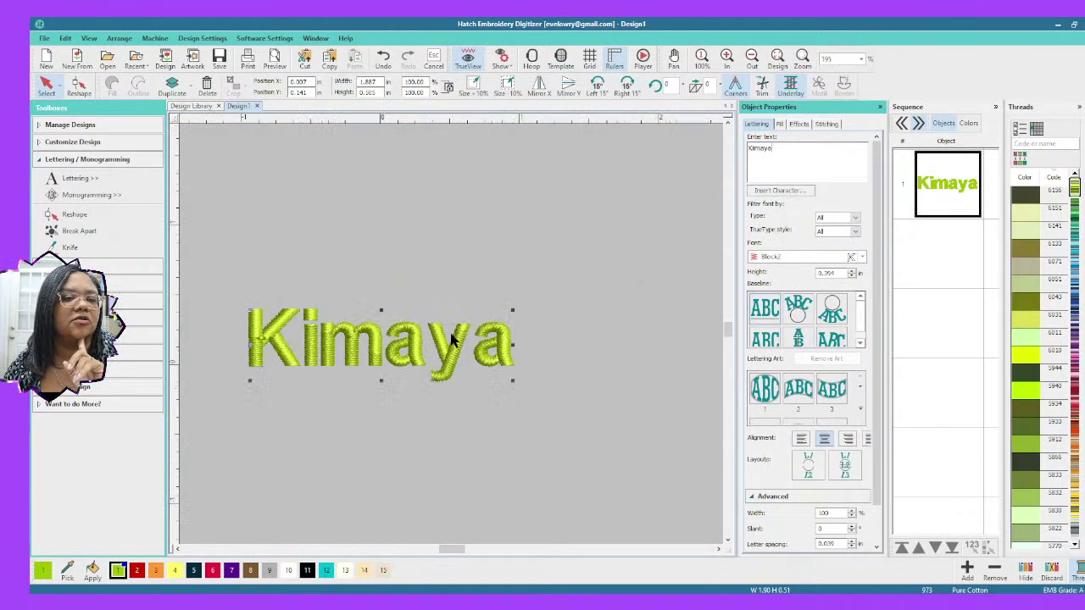
pyautogui.scroll(-1, 591, 327)
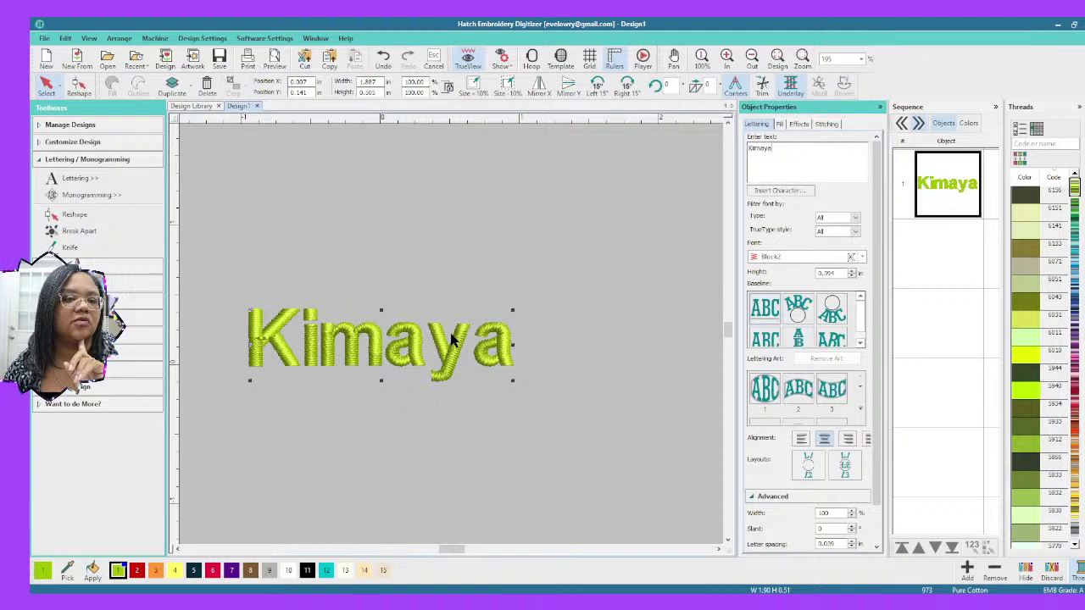
pyautogui.click(369, 81)
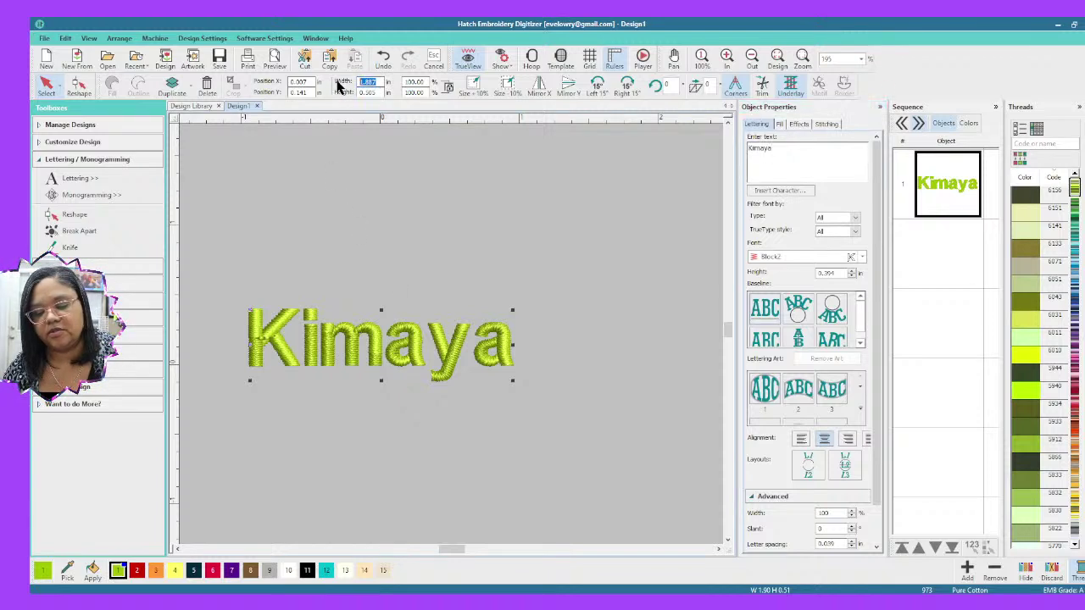
pyautogui.write('5')
pyautogui.press('Return')
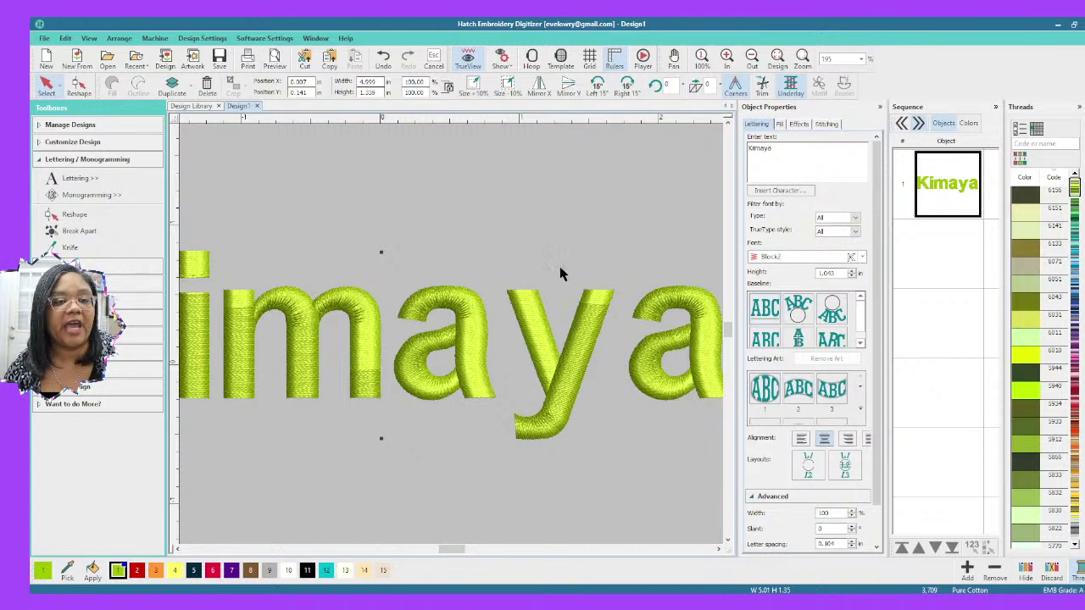
# Step: Change the name lettering's font to Script2
pyautogui.scroll(-3, 449, 330)
pyautogui.scroll(-1, 452, 337)
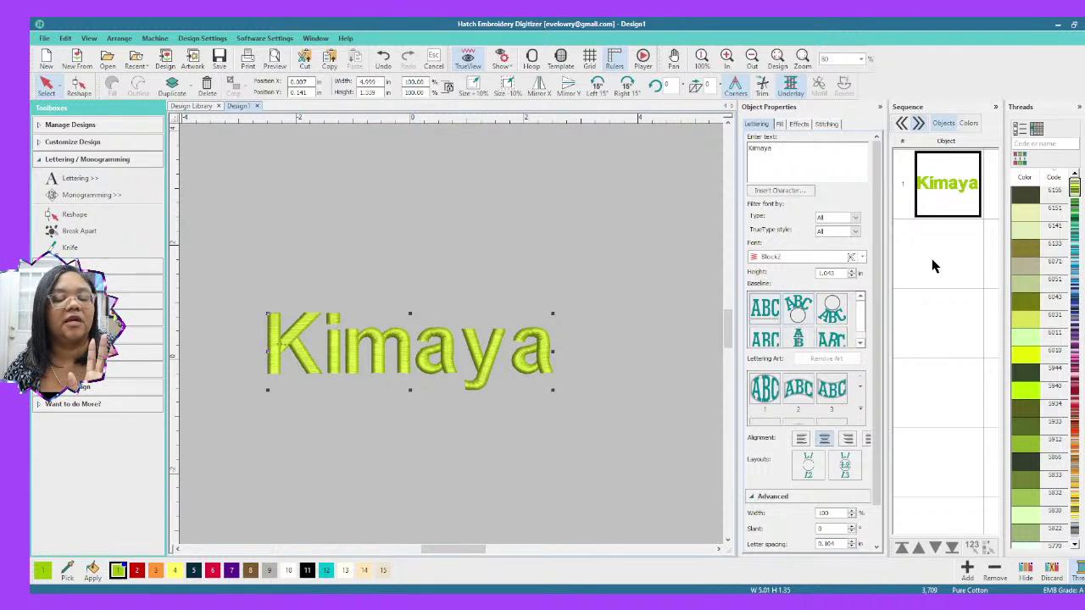
pyautogui.click(861, 257)
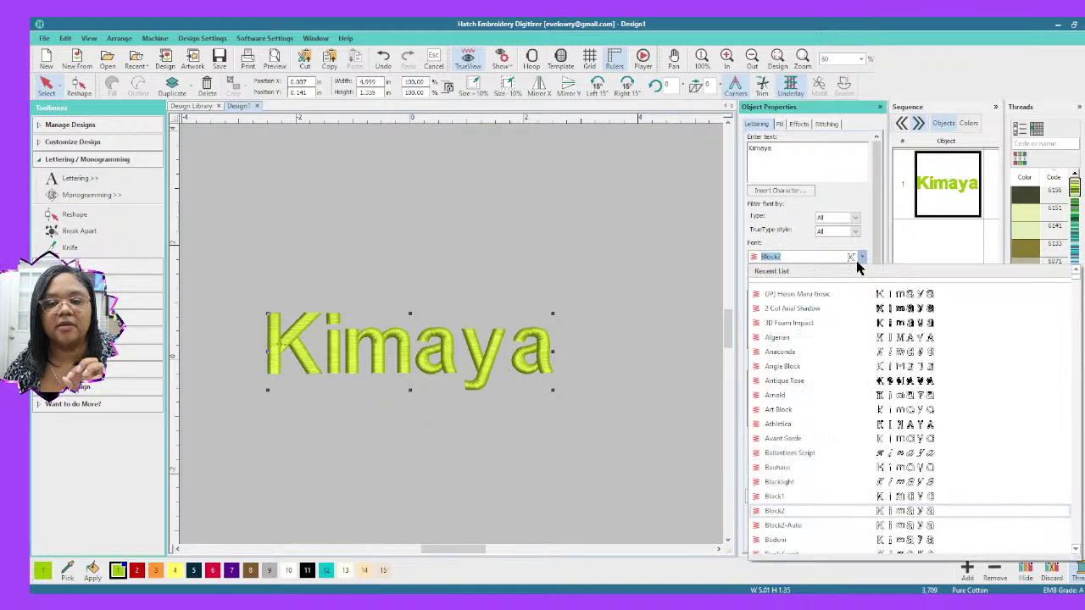
pyautogui.scroll(-20, 866, 369)
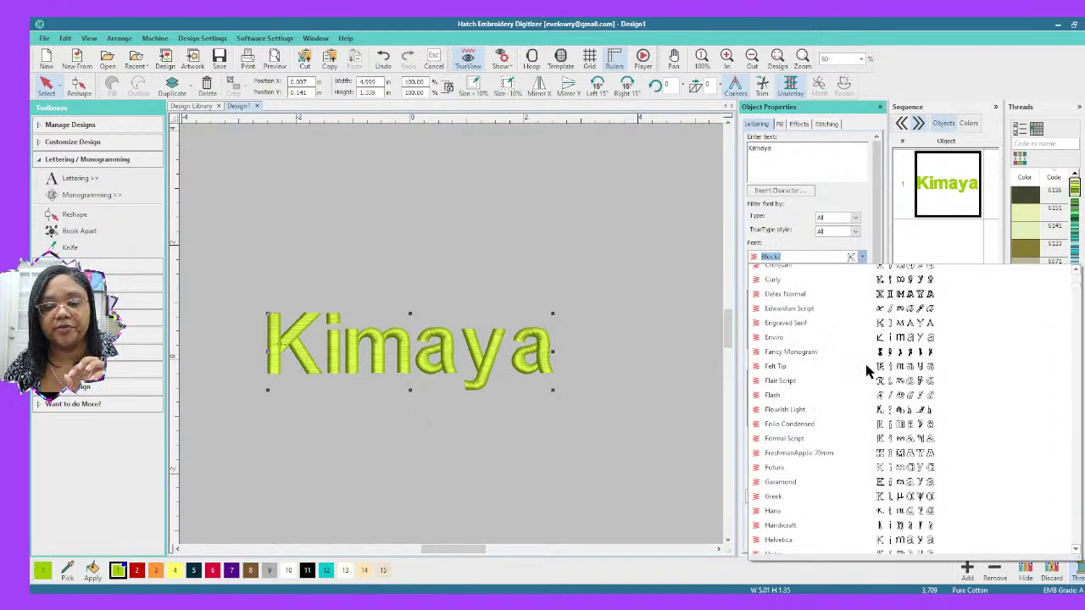
pyautogui.scroll(-3, 866, 370)
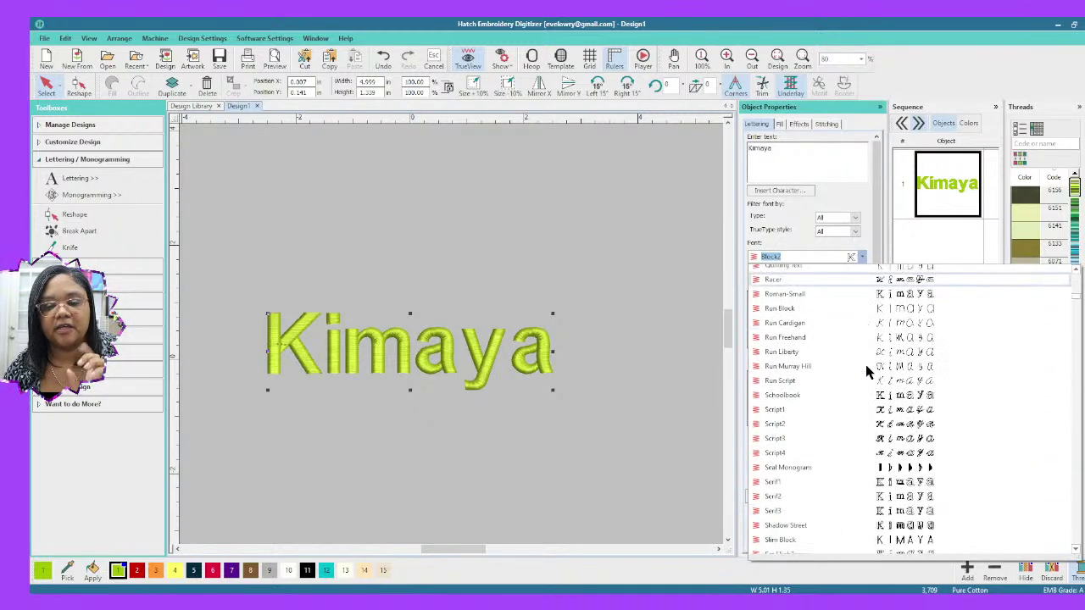
pyautogui.click(865, 423)
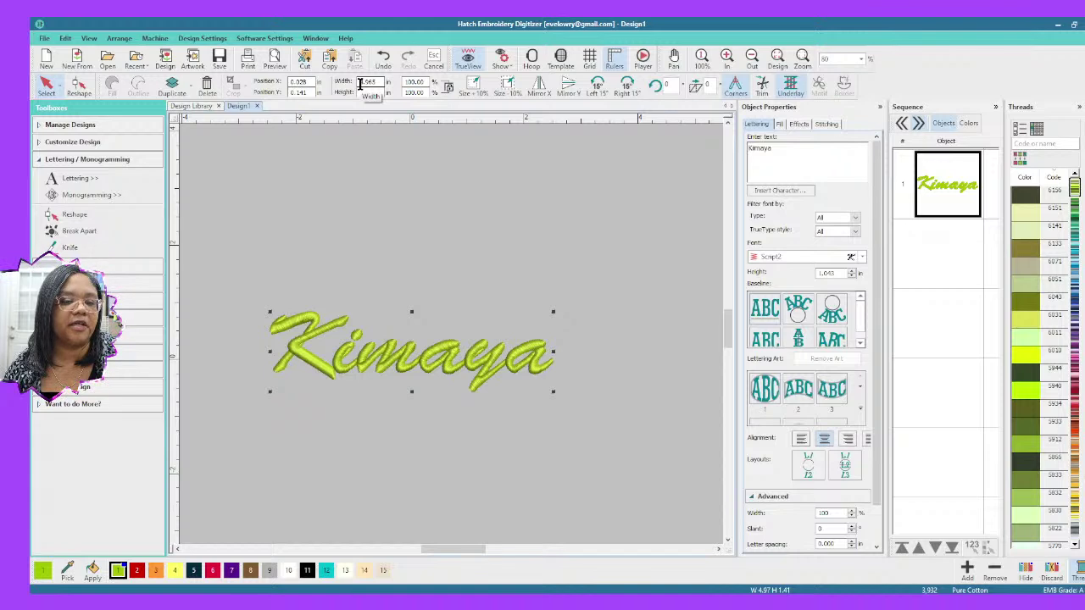
# Step: Set the script lettering's width to 4.5 in and recolor it with white thread color 10
pyautogui.moveTo(359, 83); pyautogui.dragTo(383, 85)
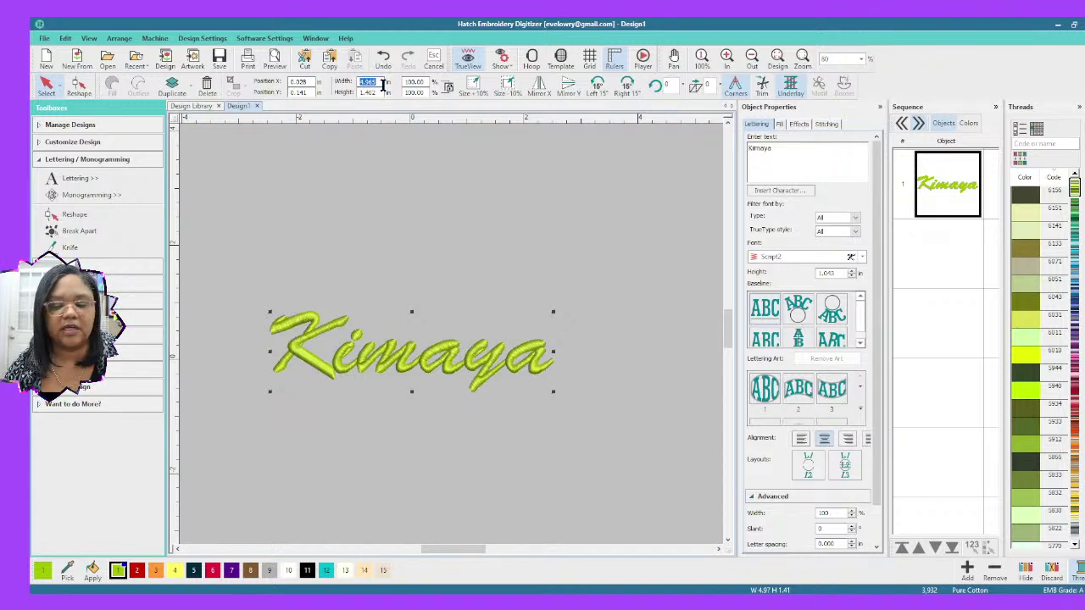
pyautogui.write('4')
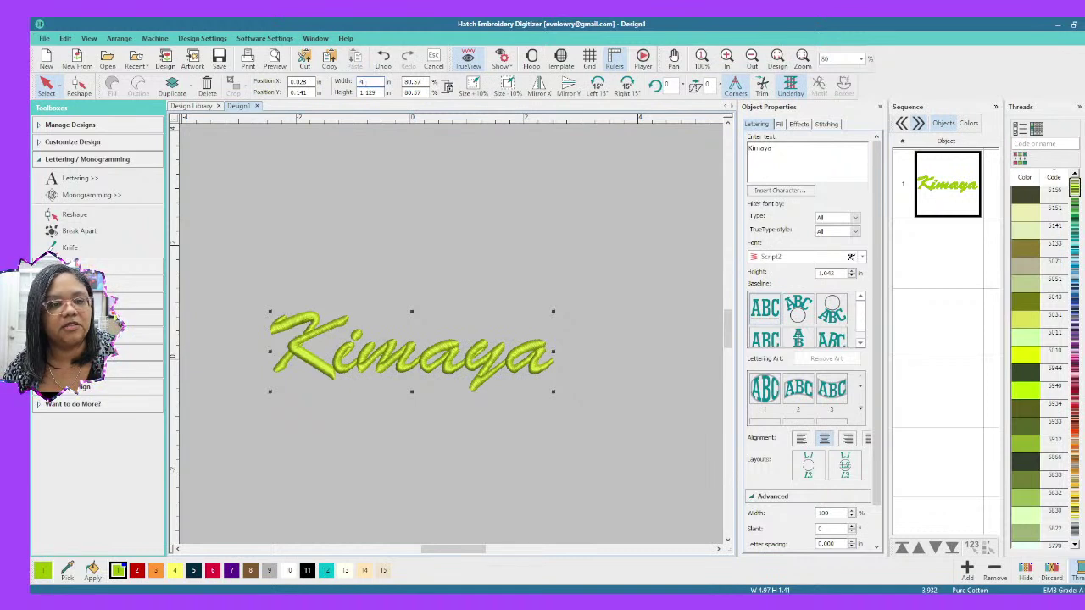
pyautogui.write('.5')
pyautogui.press('Return')
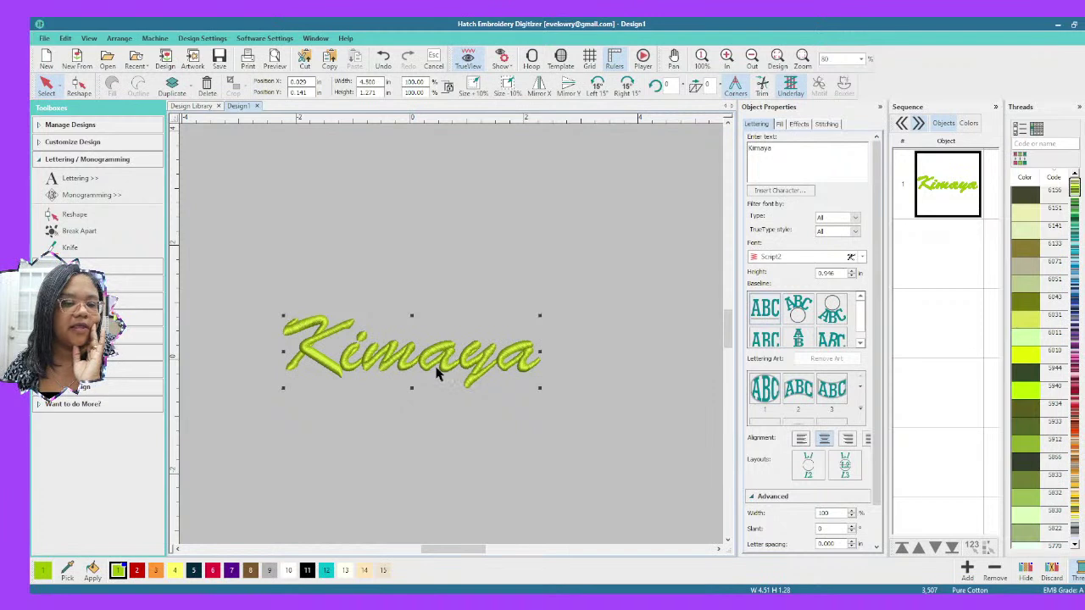
pyautogui.click(288, 569)
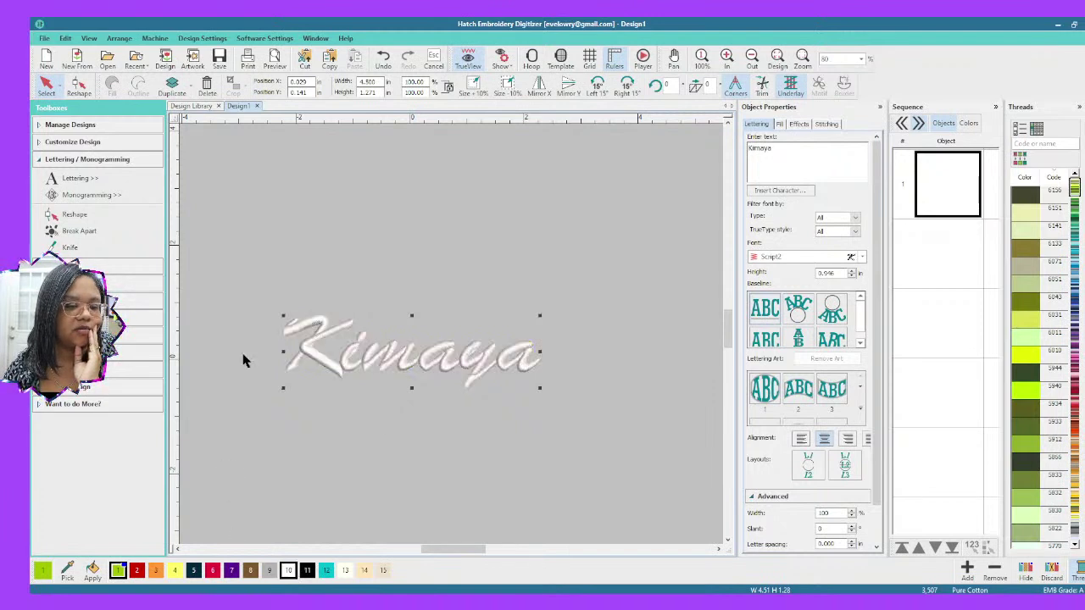
# Step: Export the lettering to Local Disk (D:) as a Tajima DST file named with the person's first name
pyautogui.click(45, 39)
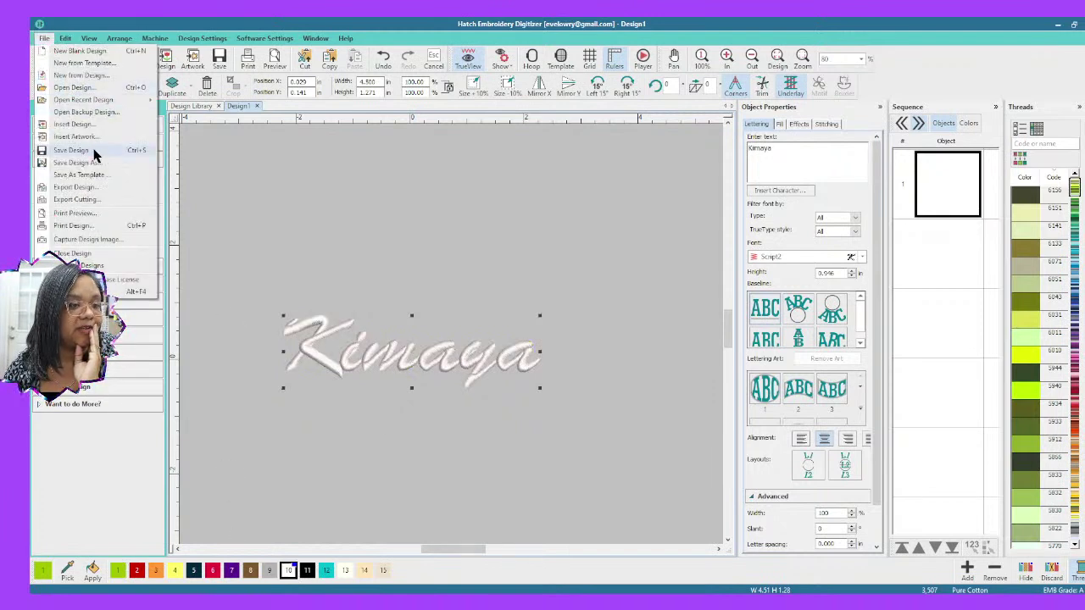
pyautogui.click(89, 189)
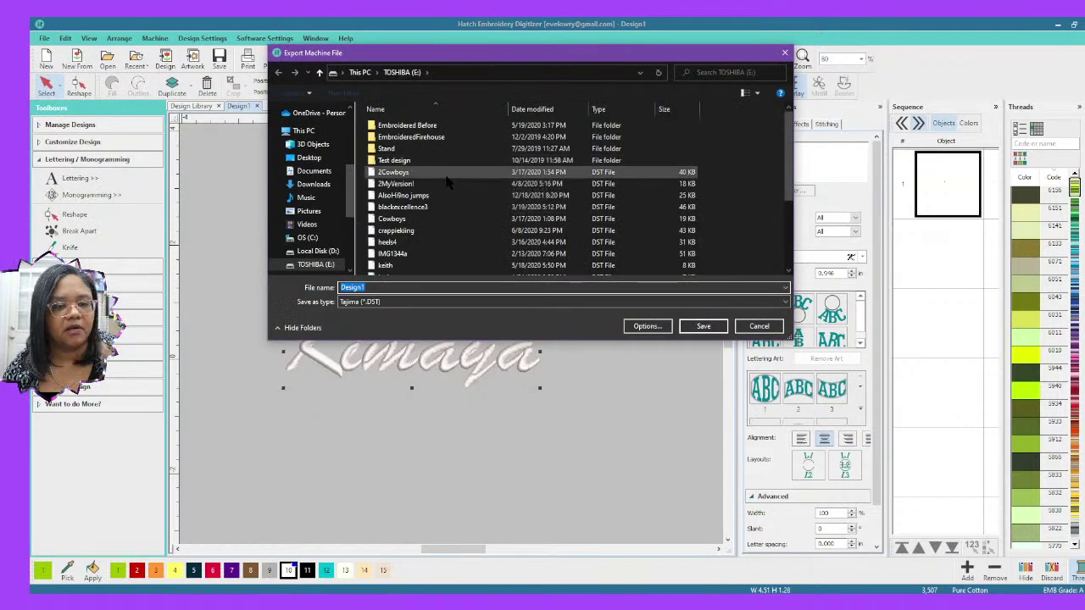
pyautogui.write('kim')
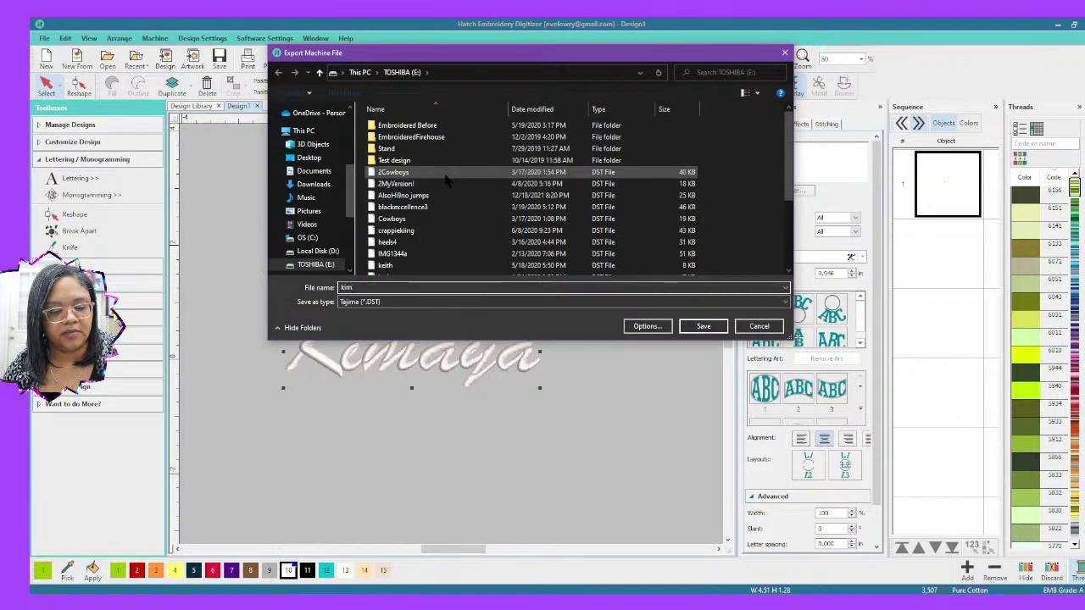
pyautogui.write('aya')
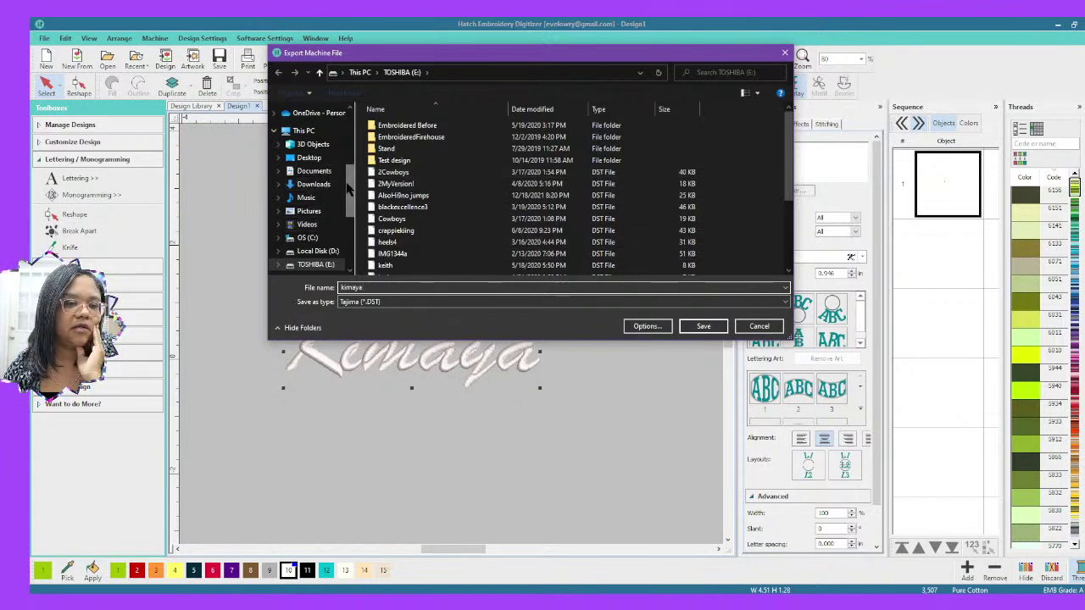
pyautogui.click(339, 251)
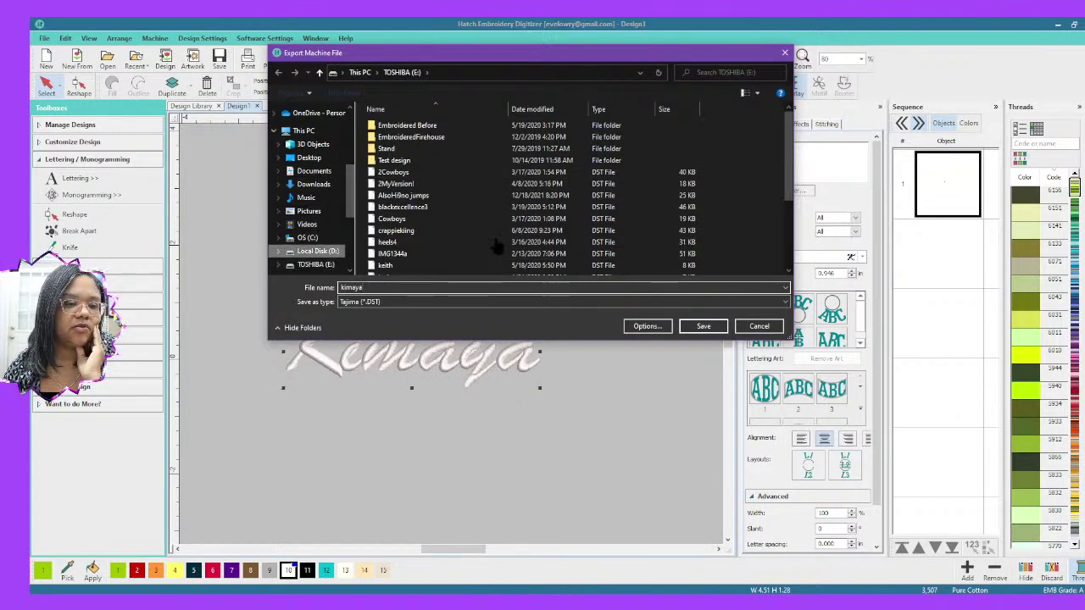
pyautogui.click(702, 327)
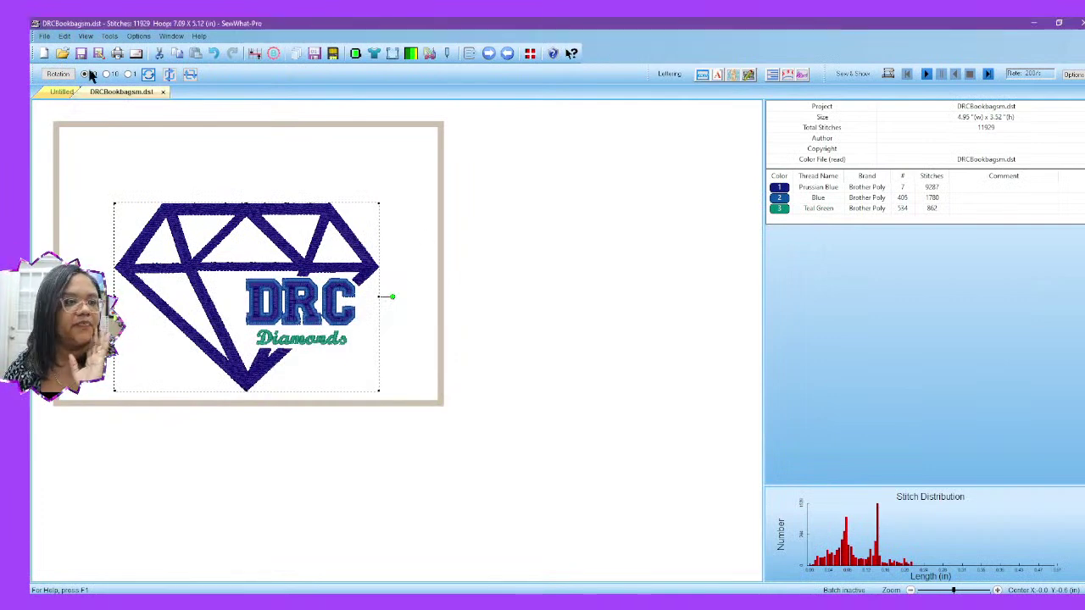
# Step: Merge the Tajima DST file named with the person's first name from Local Disk (D:) into the DRCBookbagsm design
pyautogui.click(44, 37)
pyautogui.click(69, 61)
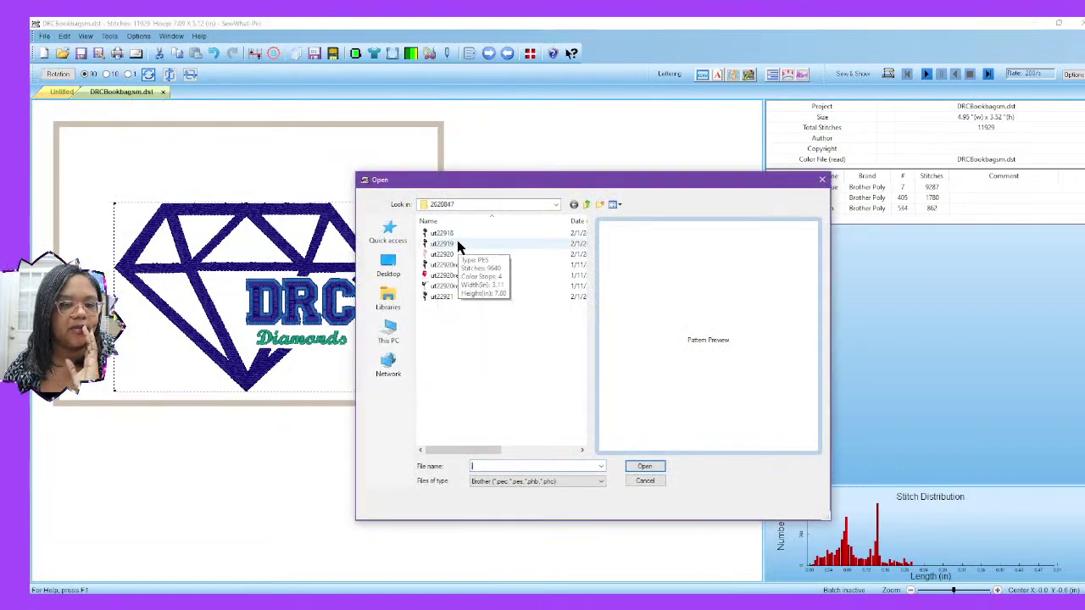
pyautogui.click(553, 205)
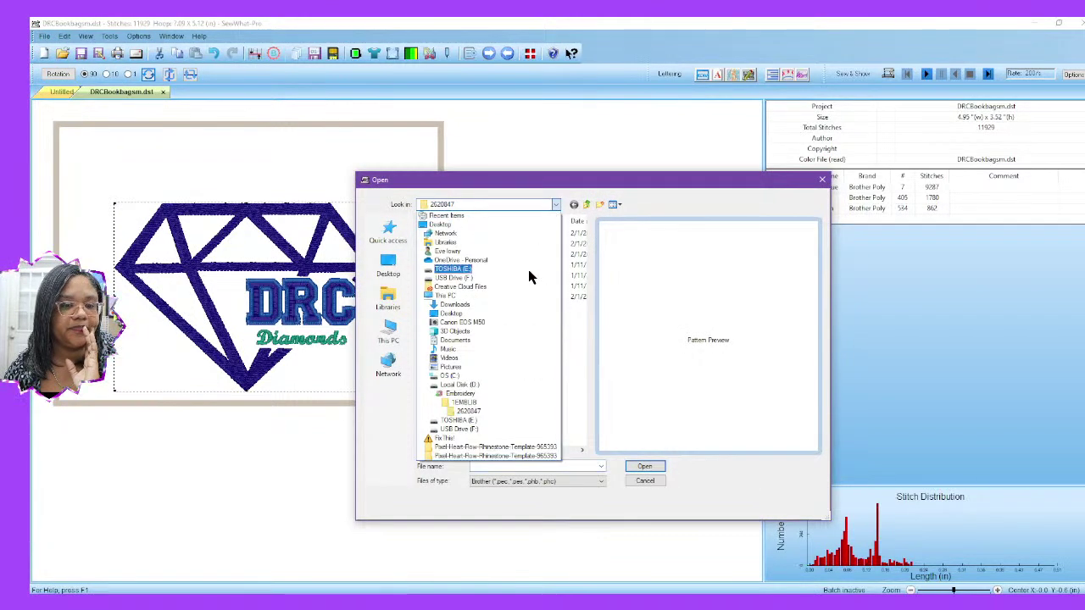
pyautogui.click(509, 384)
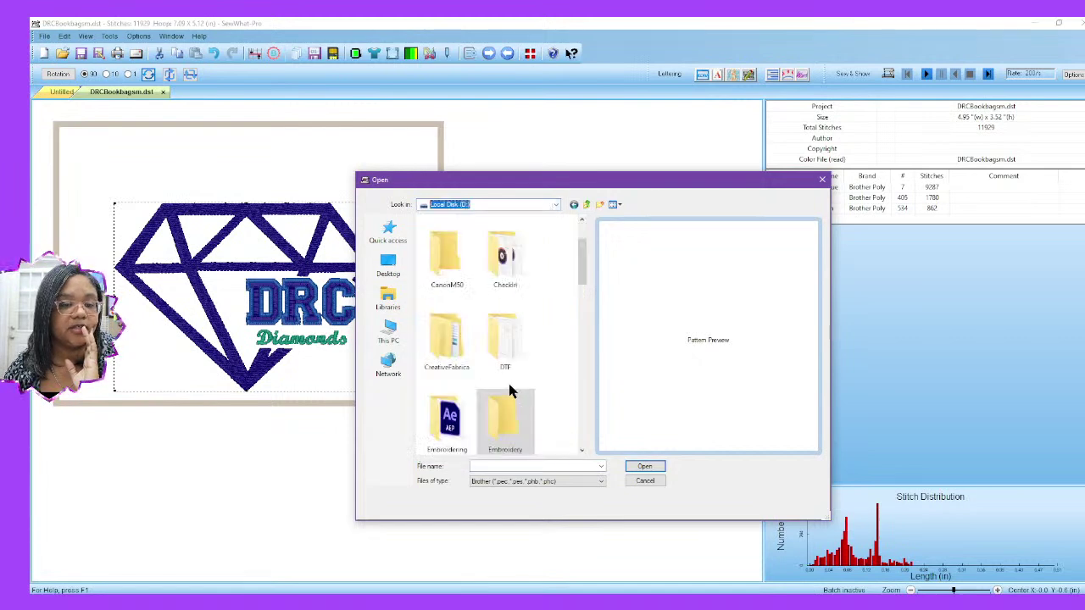
pyautogui.scroll(-5, 513, 356)
pyautogui.scroll(2, 510, 373)
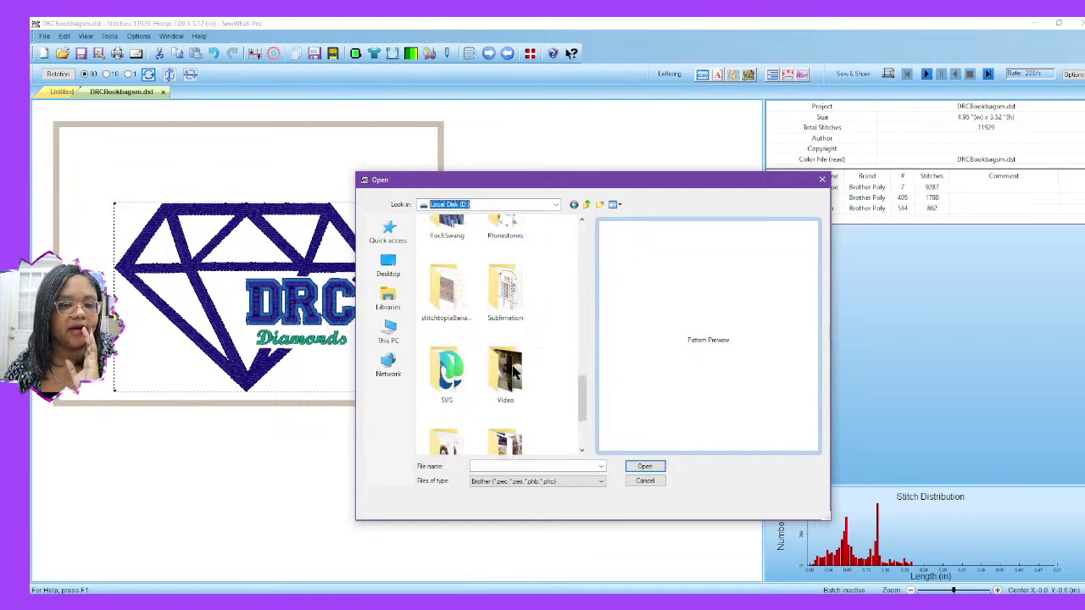
pyautogui.scroll(-2, 511, 364)
pyautogui.click(555, 481)
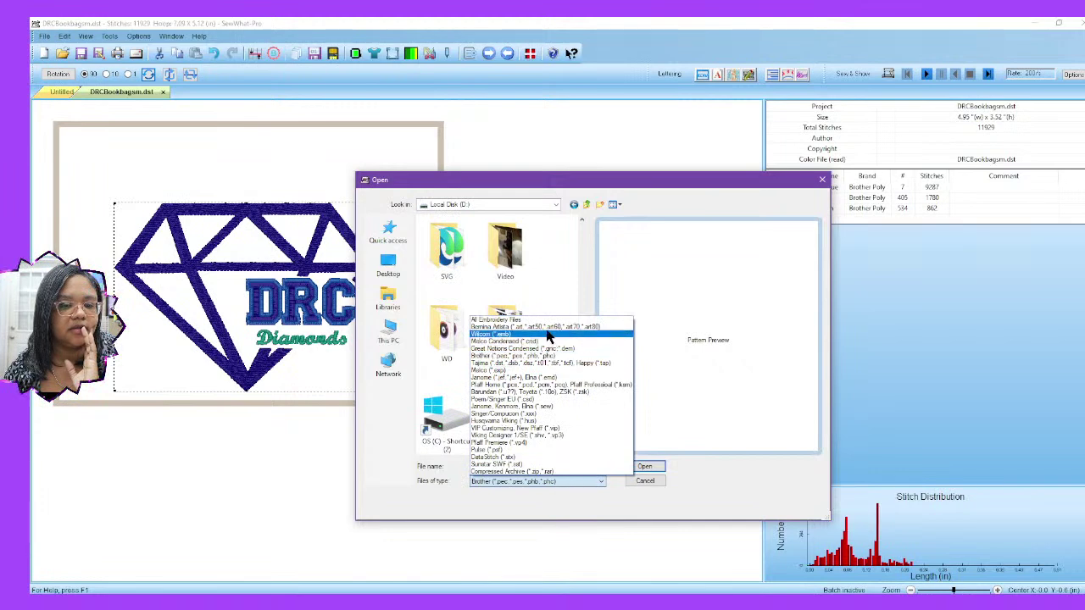
pyautogui.click(544, 367)
pyautogui.moveTo(585, 301); pyautogui.dragTo(577, 450)
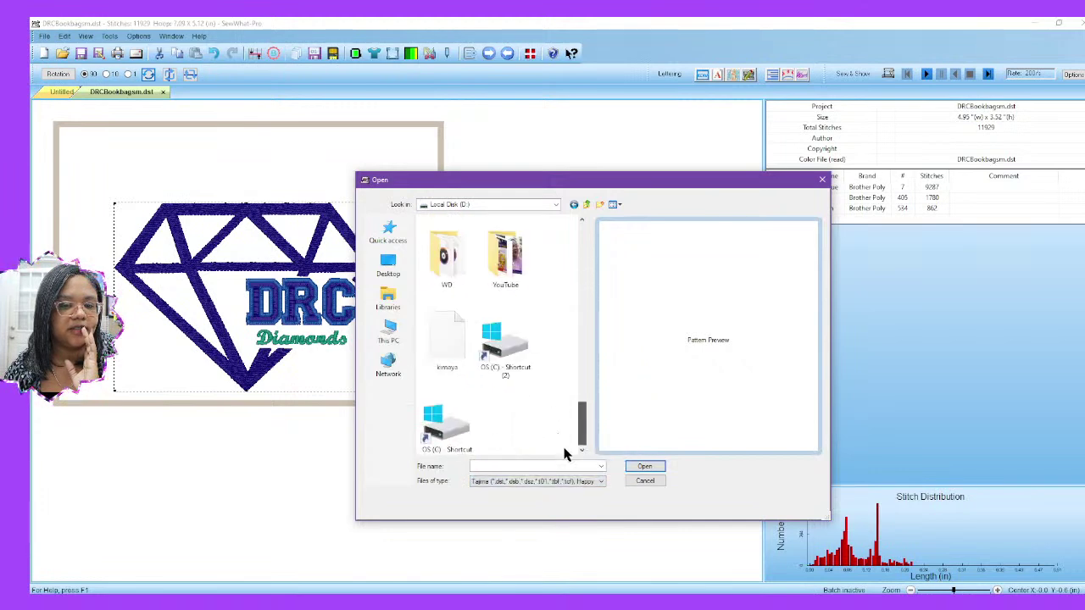
pyautogui.click(447, 339)
pyautogui.click(644, 467)
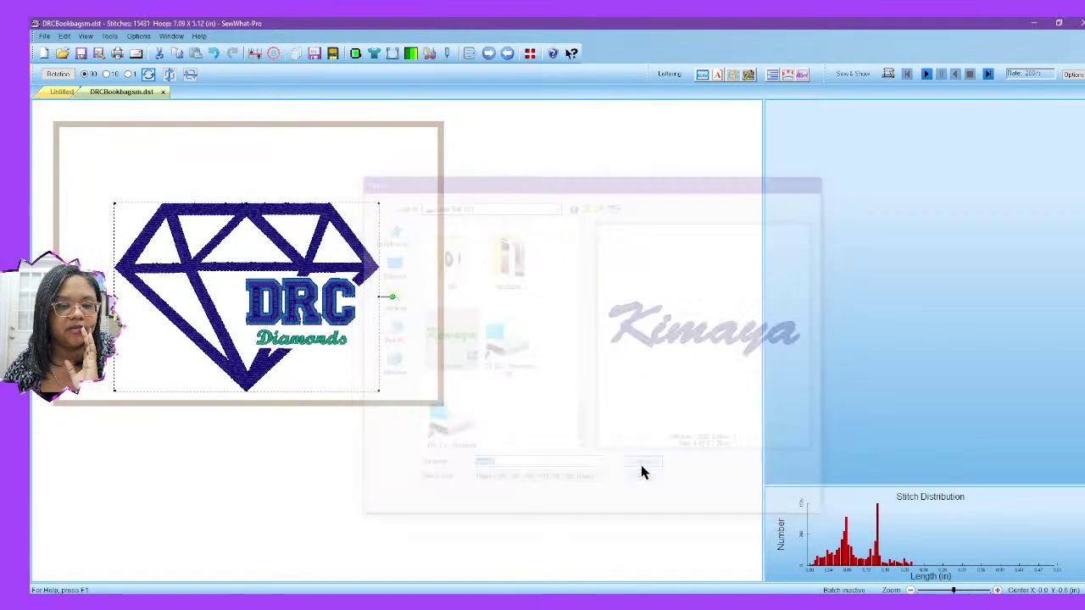
# Step: Position the merged name just above the diamond and display the hoop grid
pyautogui.moveTo(238, 251); pyautogui.dragTo(239, 163)
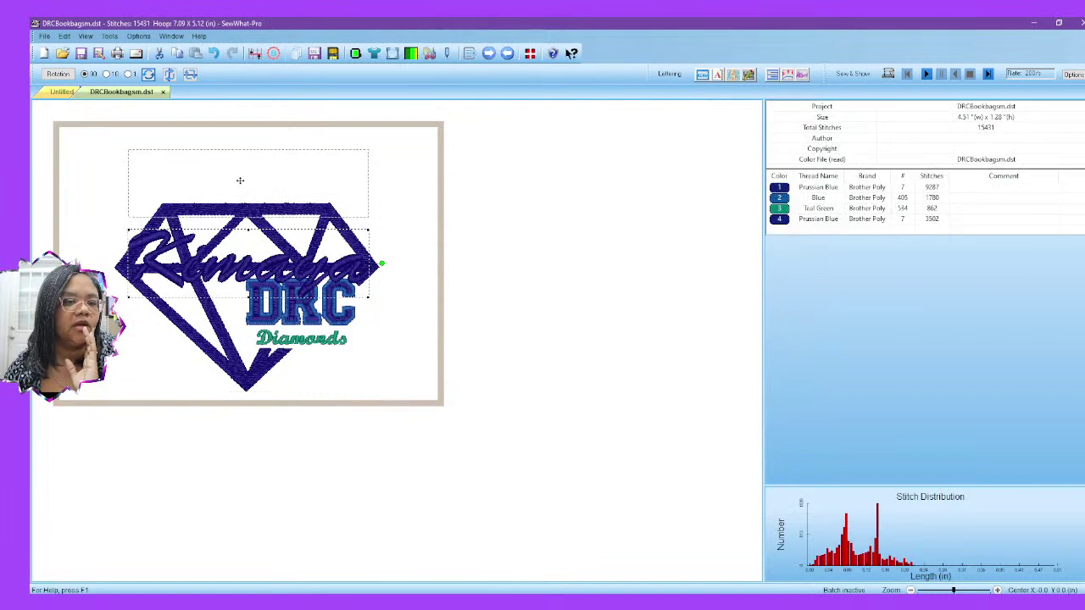
pyautogui.click(85, 36)
pyautogui.click(98, 131)
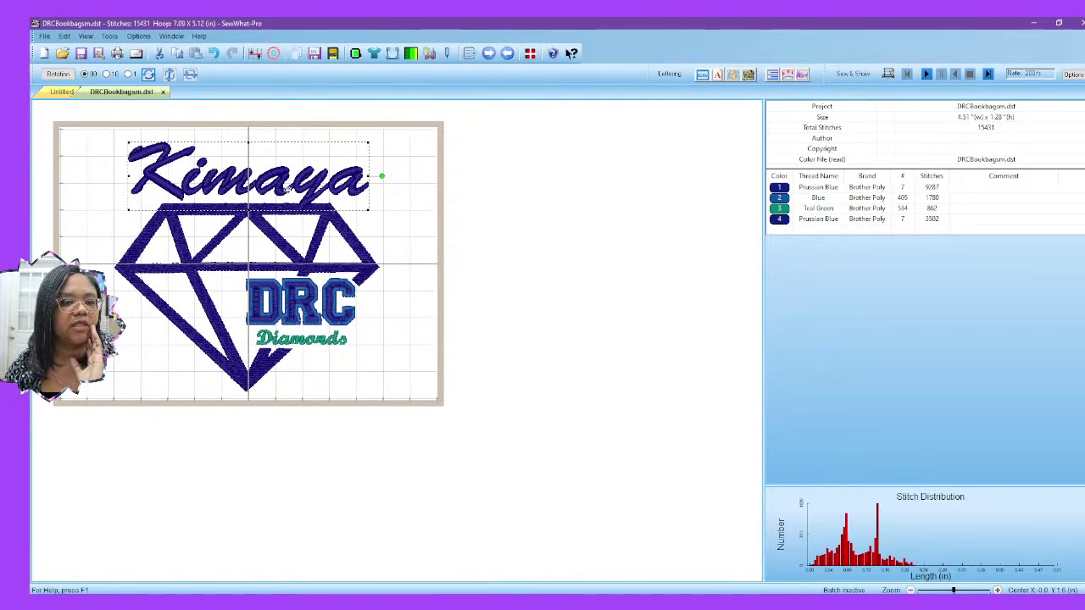
pyautogui.moveTo(294, 196); pyautogui.dragTo(288, 189)
pyautogui.click(414, 256)
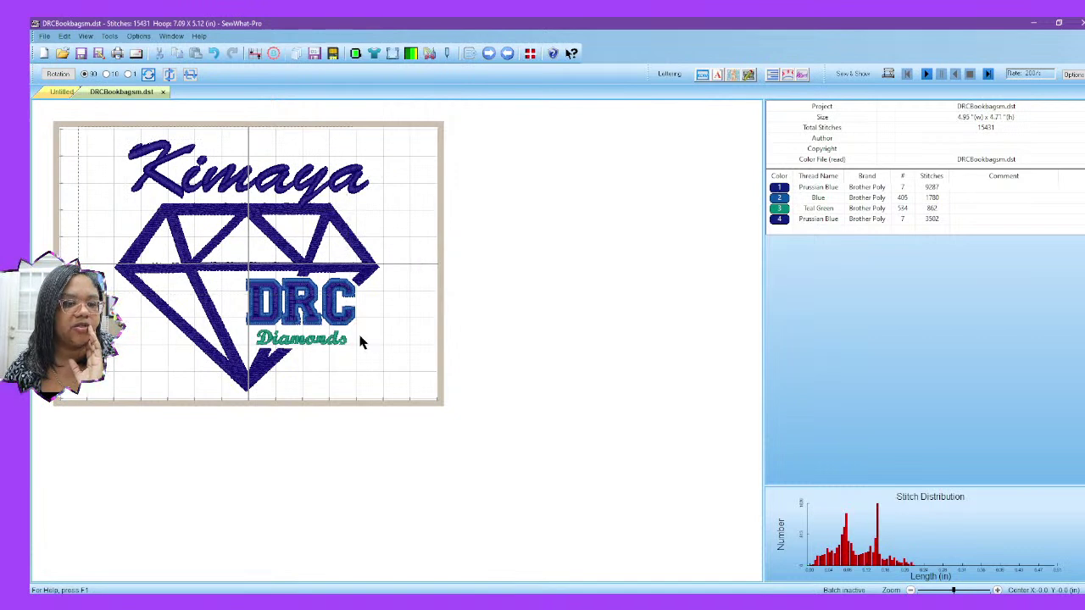
# Step: Select the whole combined design and nudge it sideways to align the diamond's tip with the hoop's vertical centerline
pyautogui.click(378, 384)
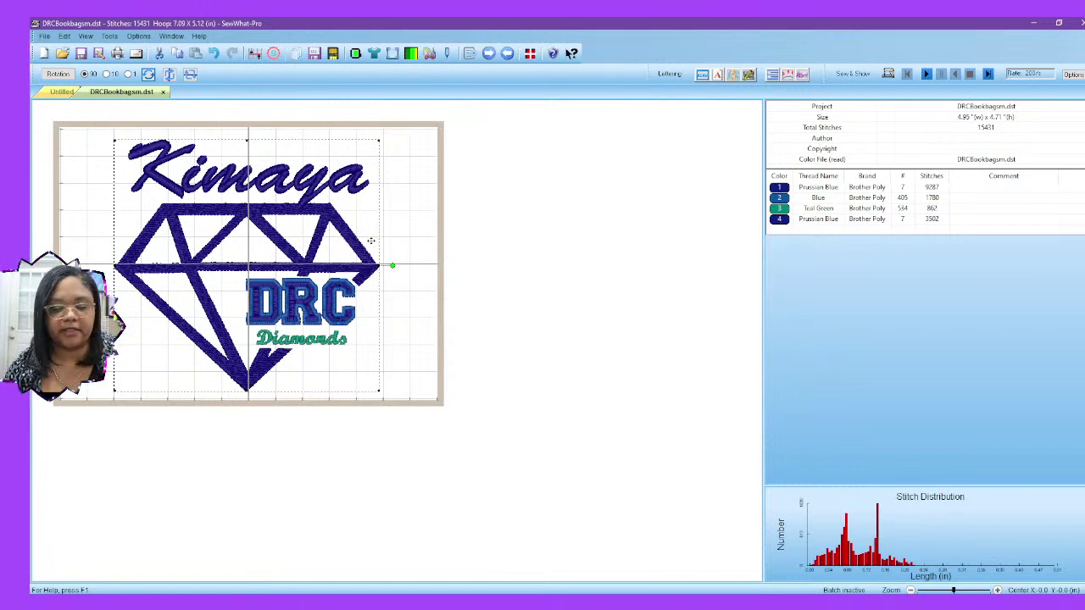
pyautogui.moveTo(370, 240); pyautogui.dragTo(372, 241)
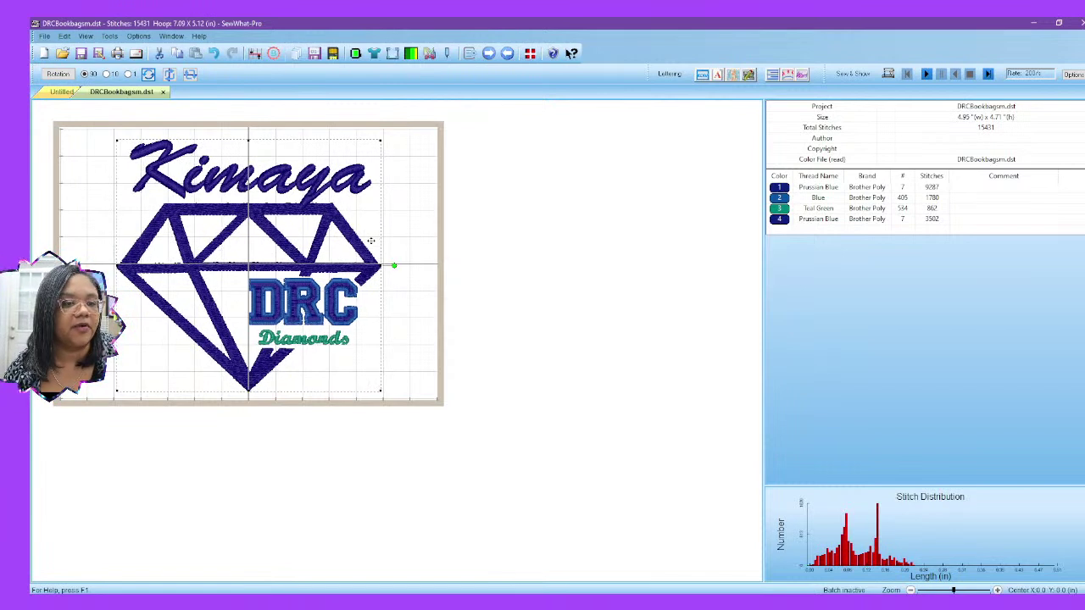
pyautogui.click(440, 222)
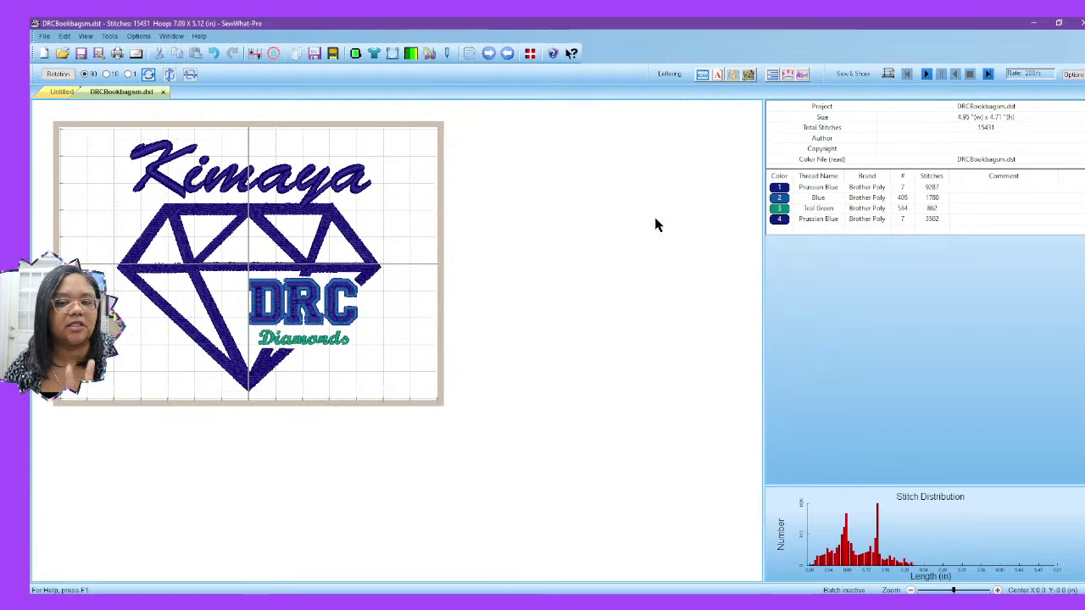
# Step: Examine which part of the design each of the four thread colors stitches
pyautogui.click(780, 187)
pyautogui.click(780, 198)
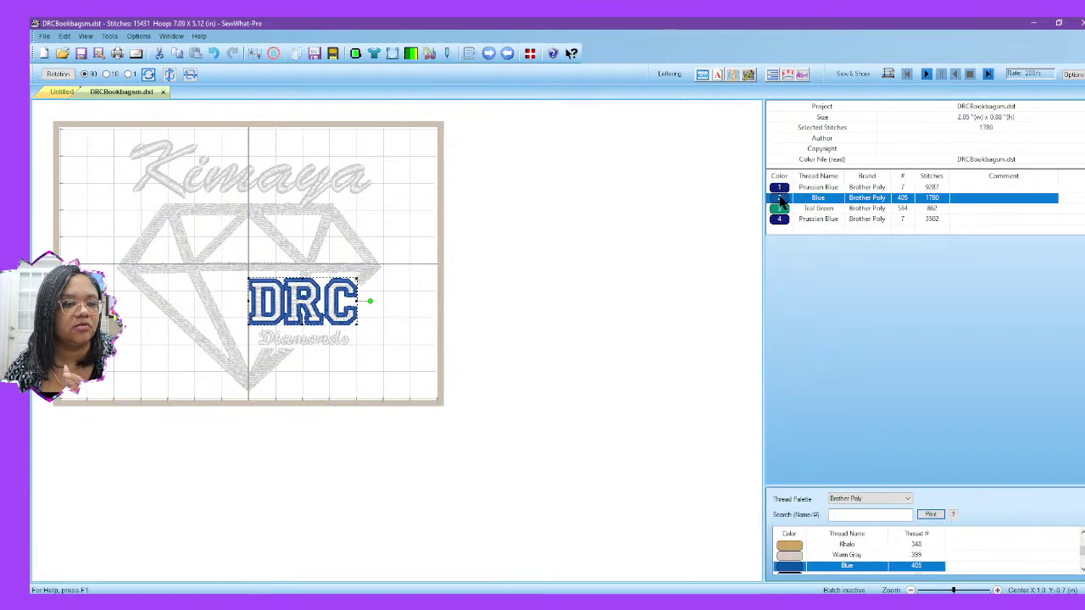
pyautogui.click(780, 208)
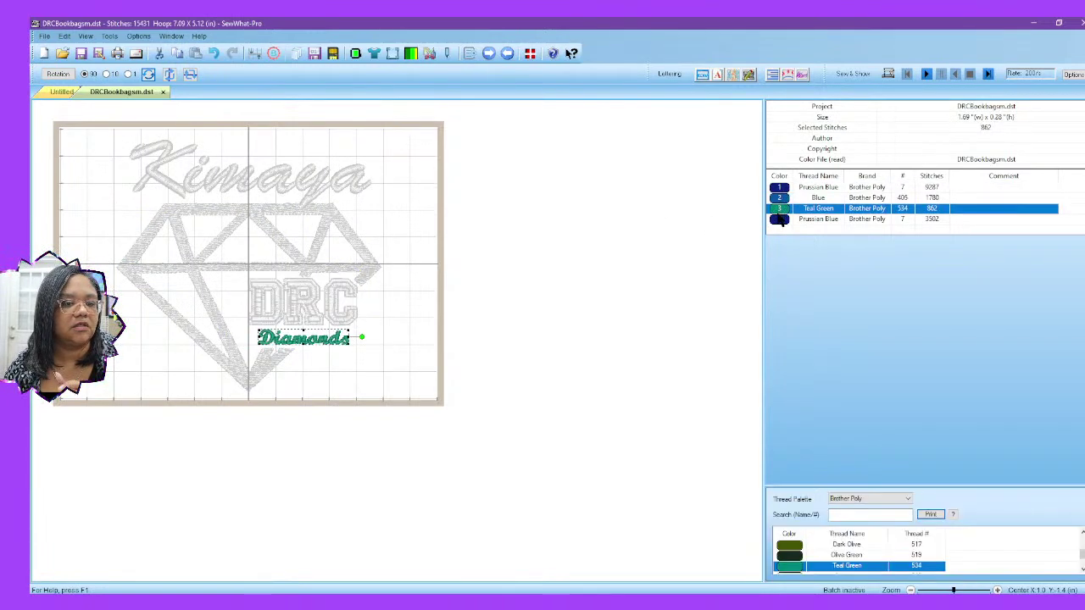
pyautogui.click(780, 218)
pyautogui.click(649, 232)
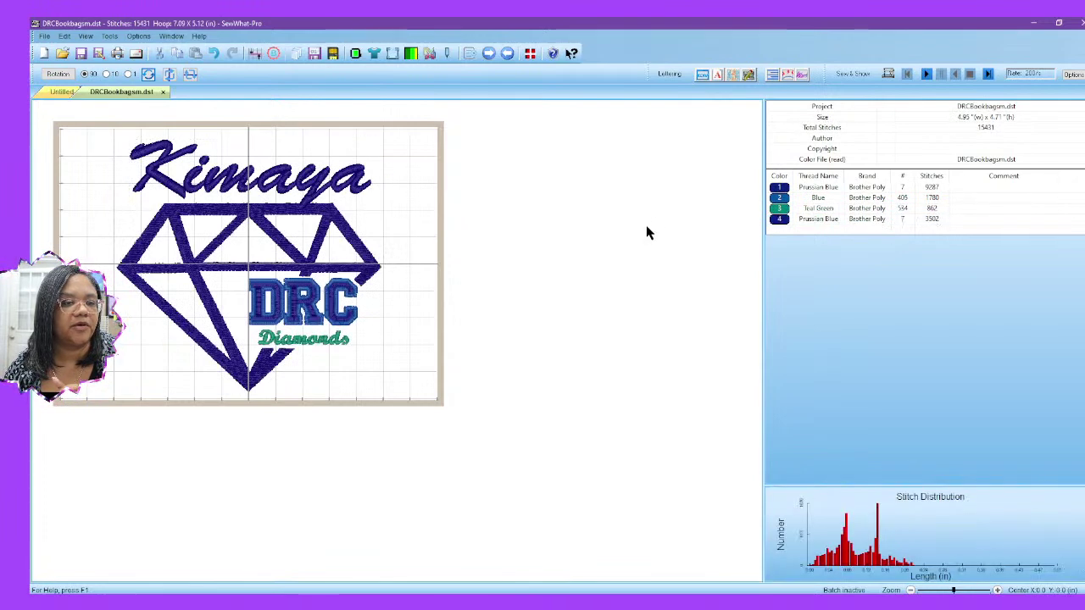
# Step: Save the combined design as a Tajima DST on TOSHIBA (E:), adding the person's first name before DRCBookbagsm in the file name
pyautogui.click(43, 36)
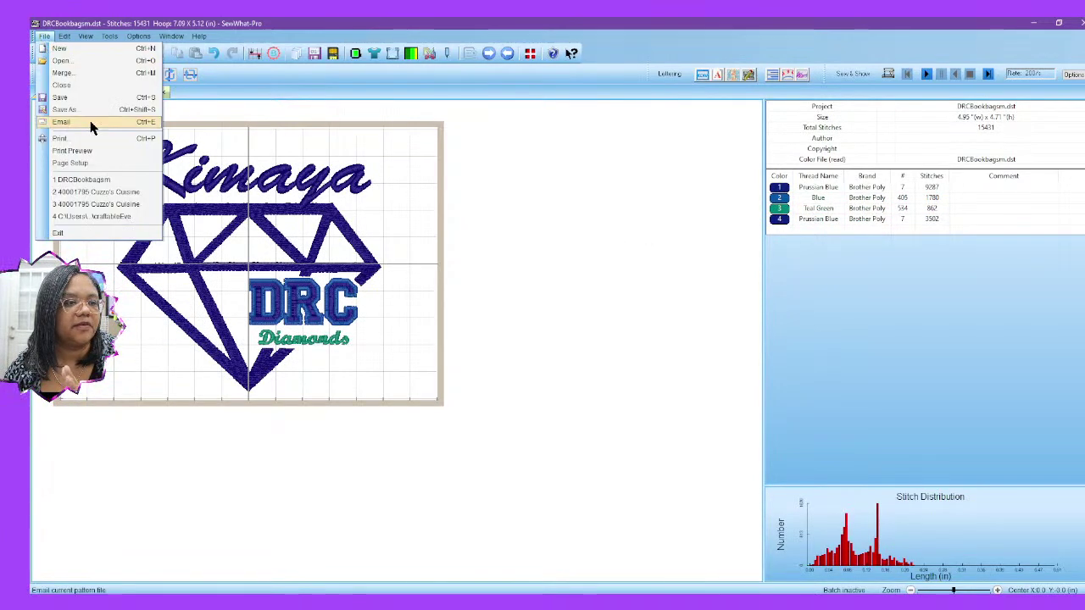
pyautogui.click(86, 108)
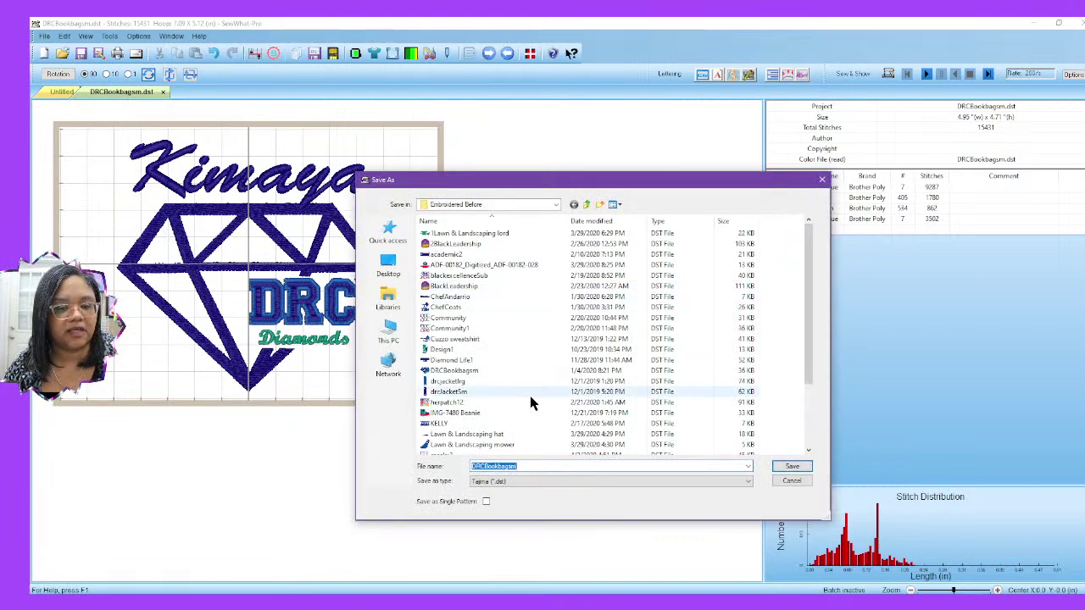
pyautogui.click(471, 466)
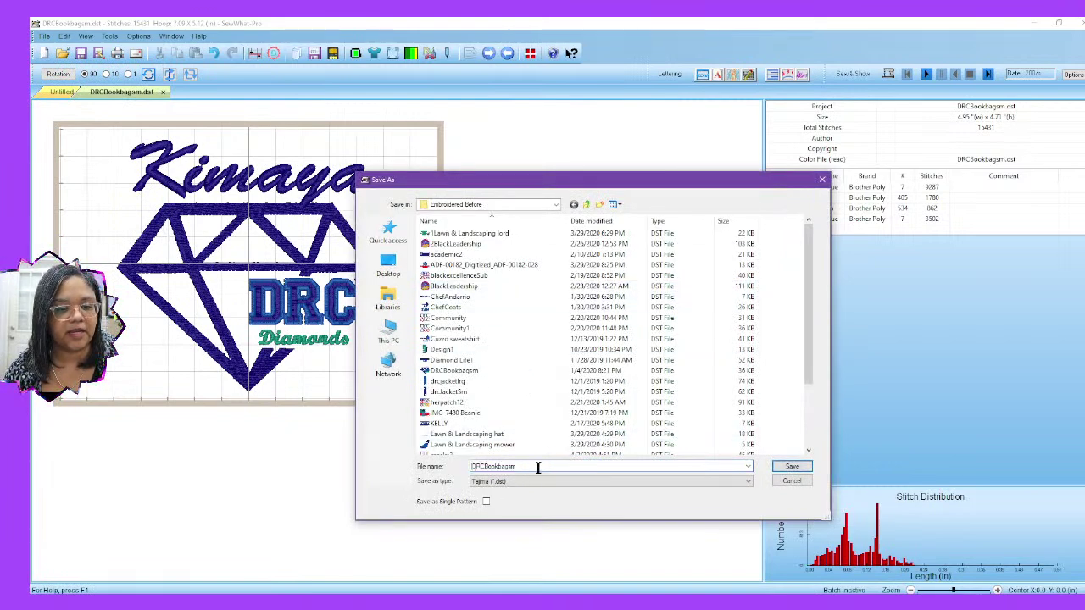
pyautogui.write('Kima')
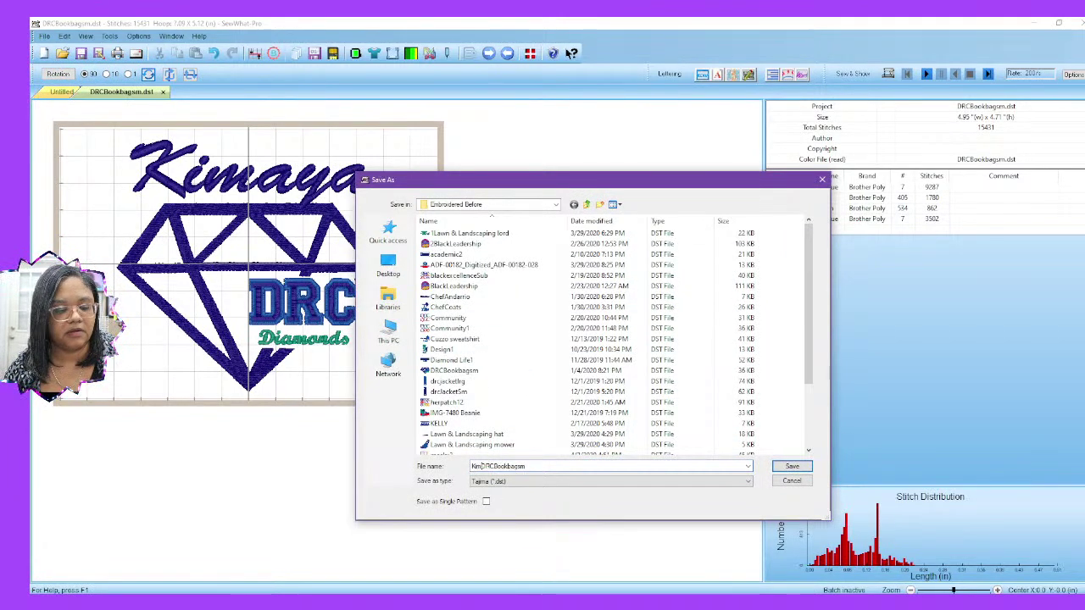
pyautogui.write('ya')
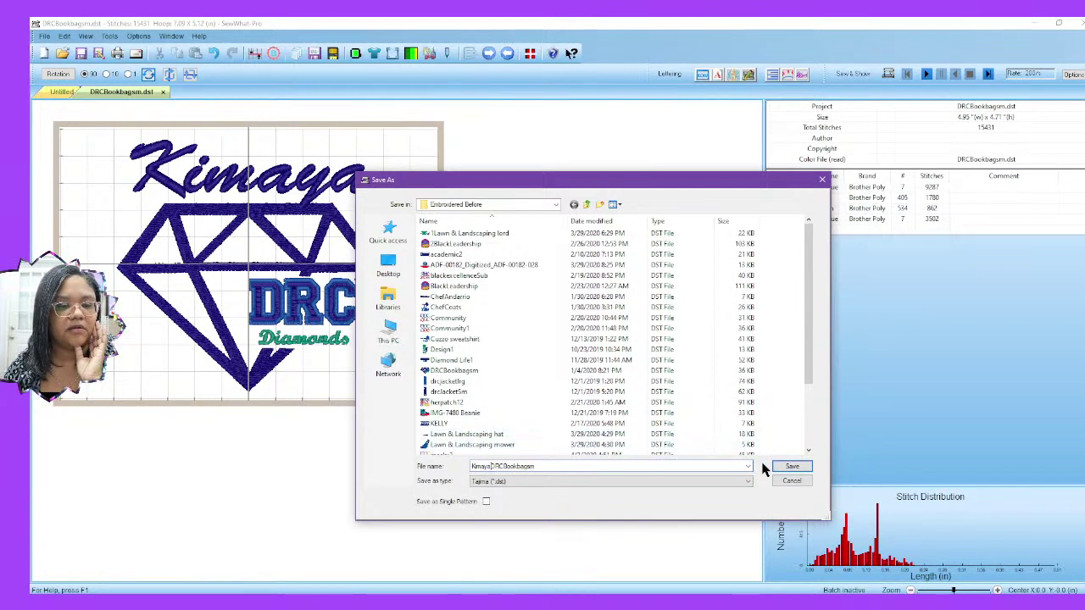
pyautogui.click(586, 204)
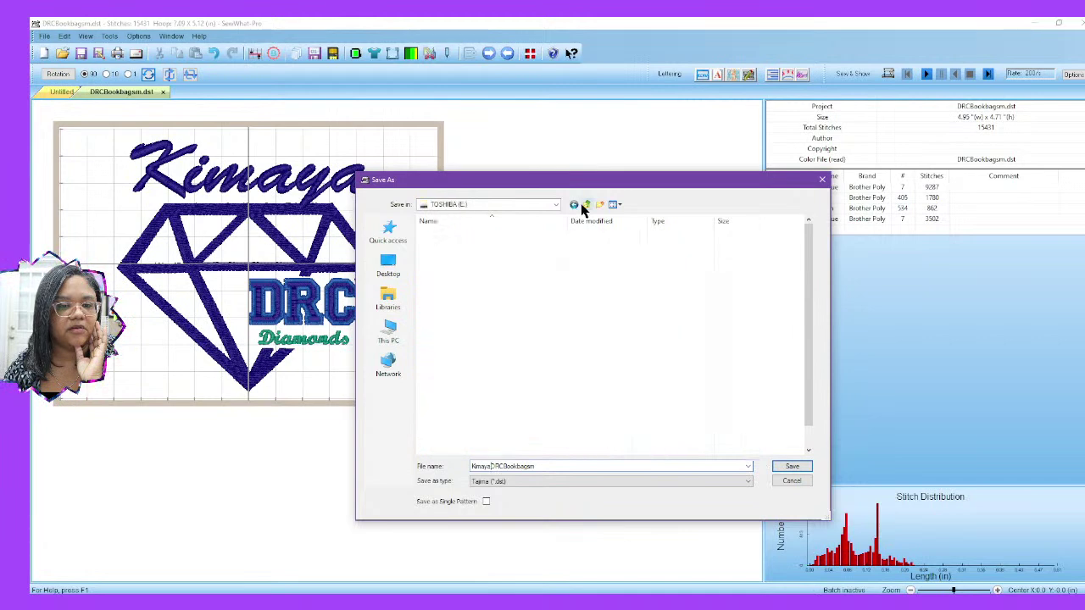
pyautogui.click(790, 468)
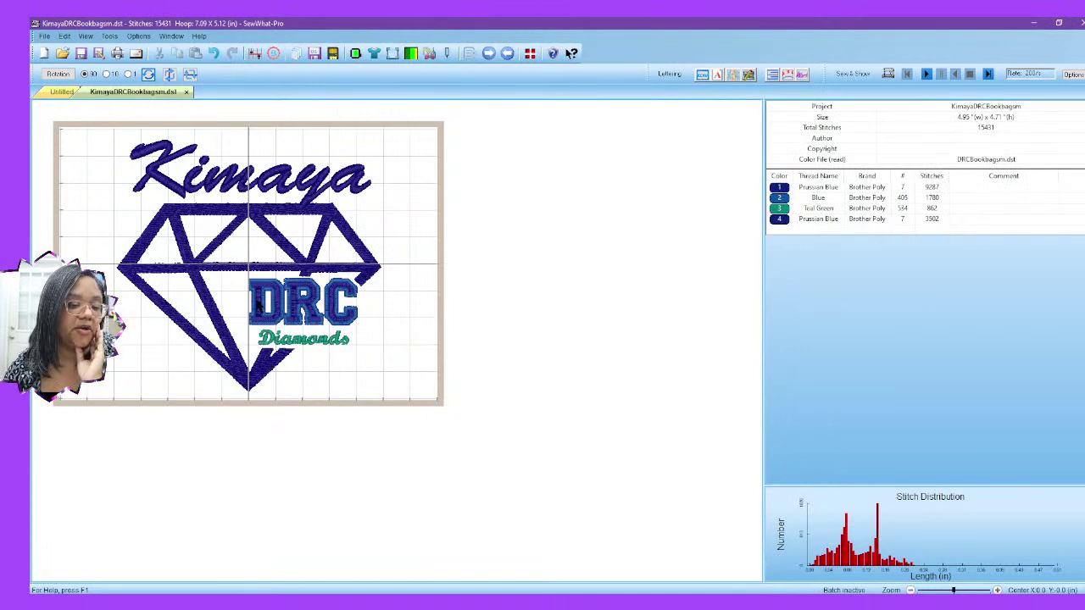
# Step: Switch to Hatch Embroidery Digitizer and replace the lettering text with the second person's first name
pyautogui.moveTo(454, 602)
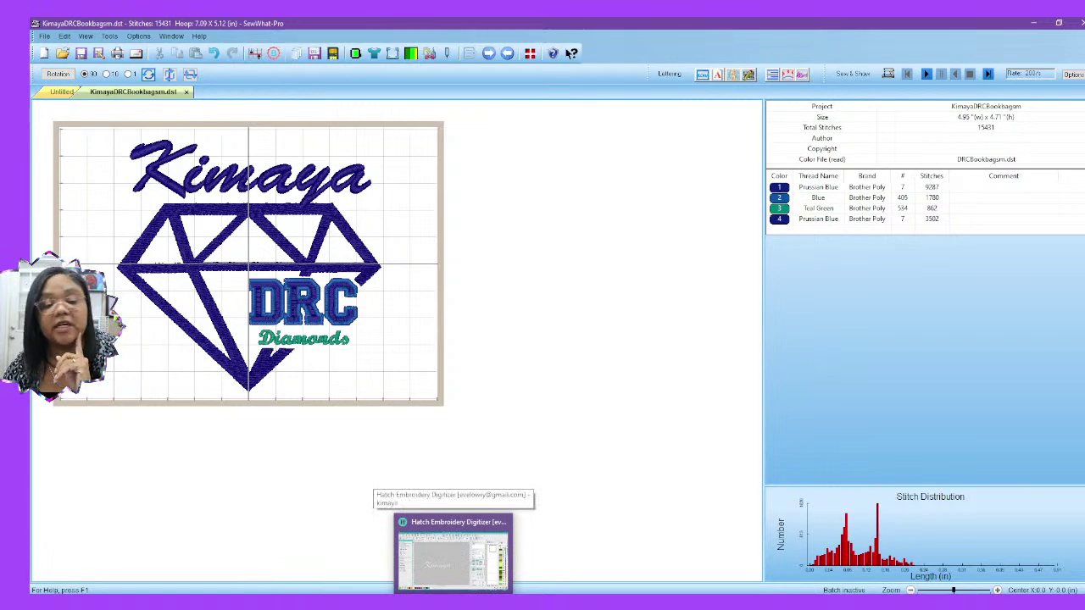
pyautogui.click(453, 555)
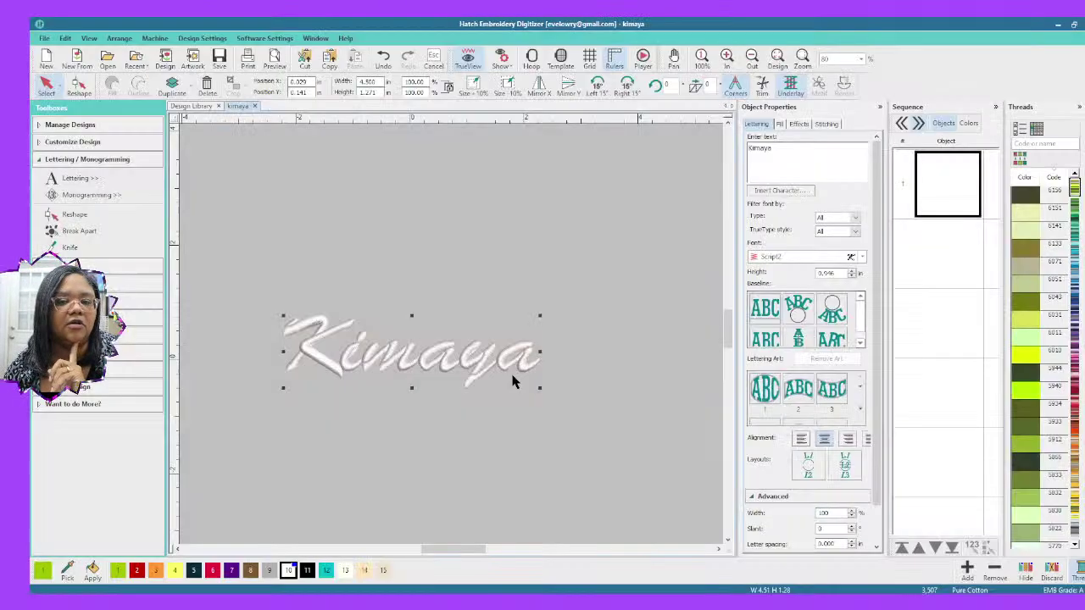
pyautogui.moveTo(788, 157); pyautogui.dragTo(725, 153)
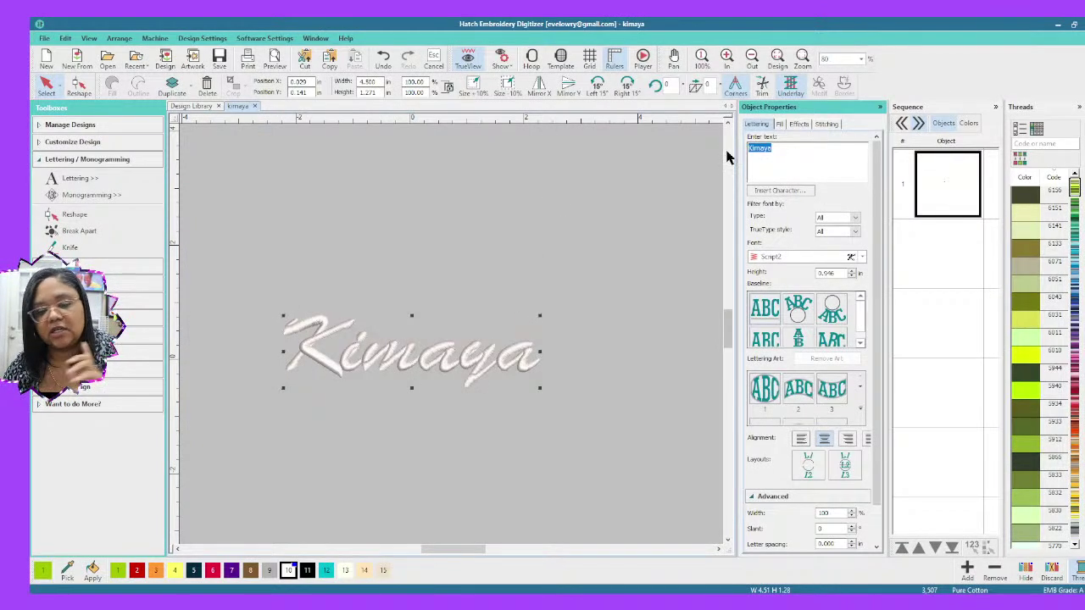
pyautogui.write('Serenity')
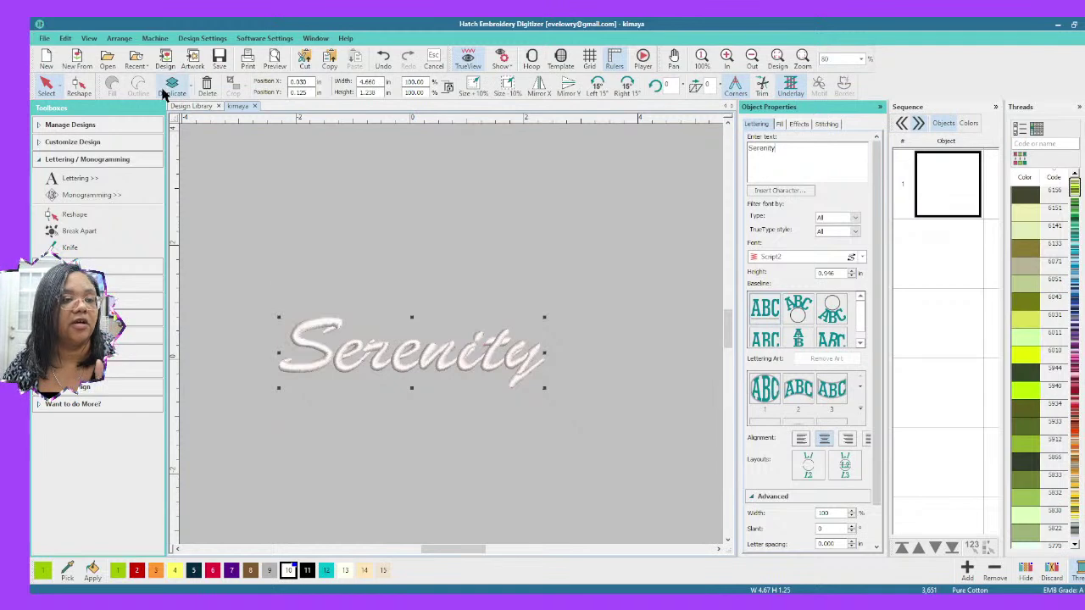
pyautogui.click(43, 38)
pyautogui.click(93, 200)
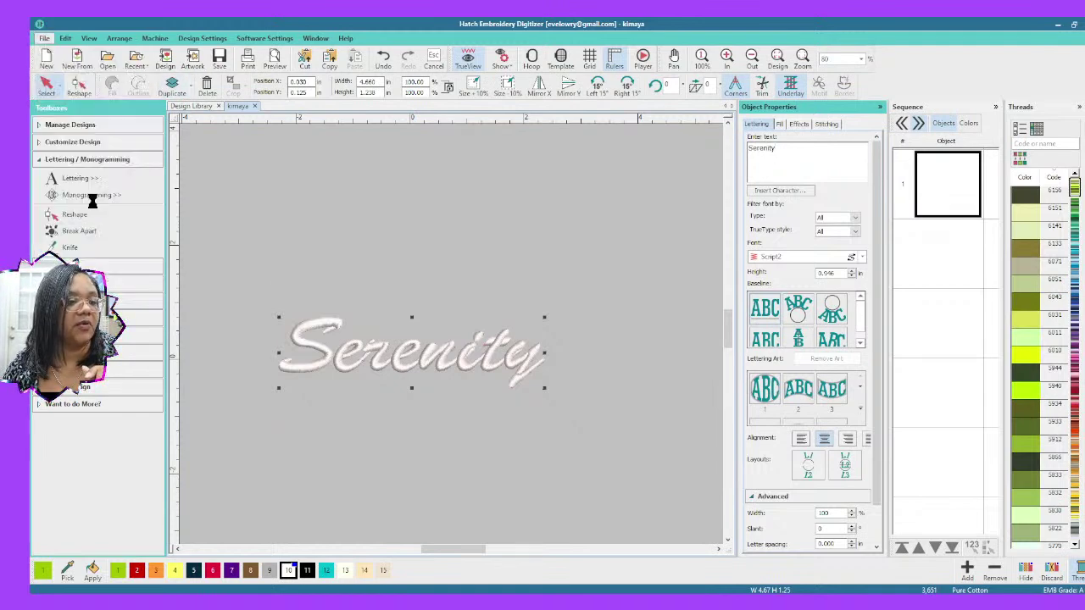
pyautogui.click(543, 397)
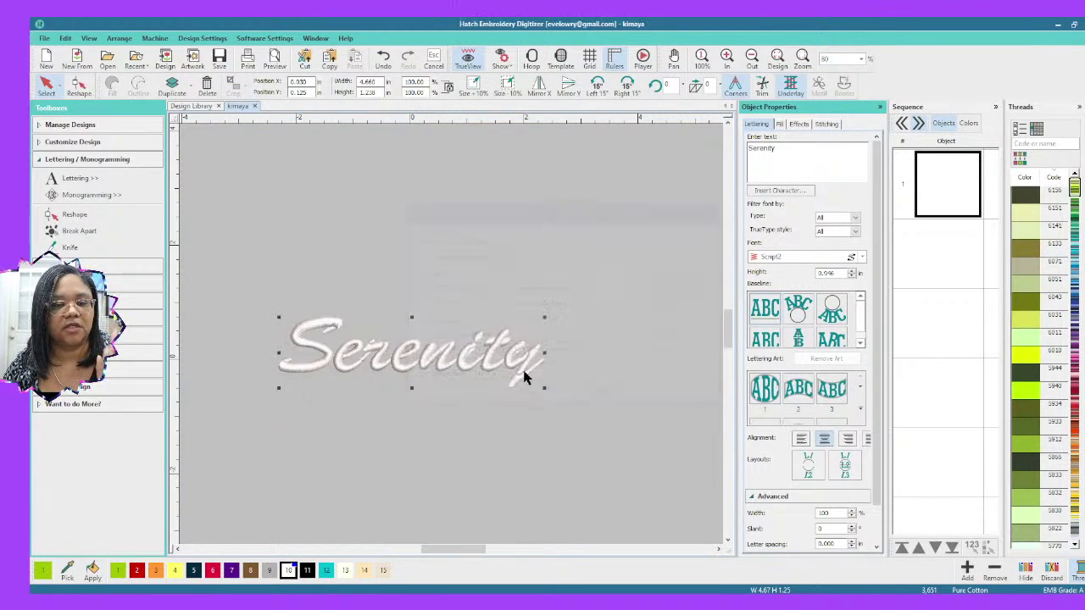
# Step: Export the new lettering to Local Disk (D:) as a Tajima DST file named with the second person's first name
pyautogui.click(43, 38)
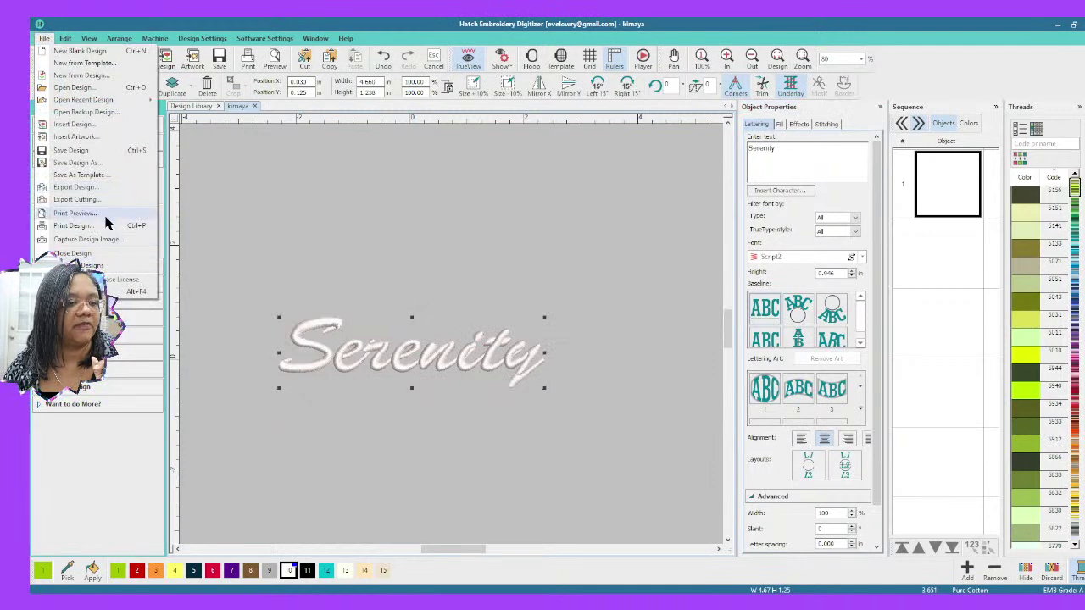
pyautogui.click(104, 185)
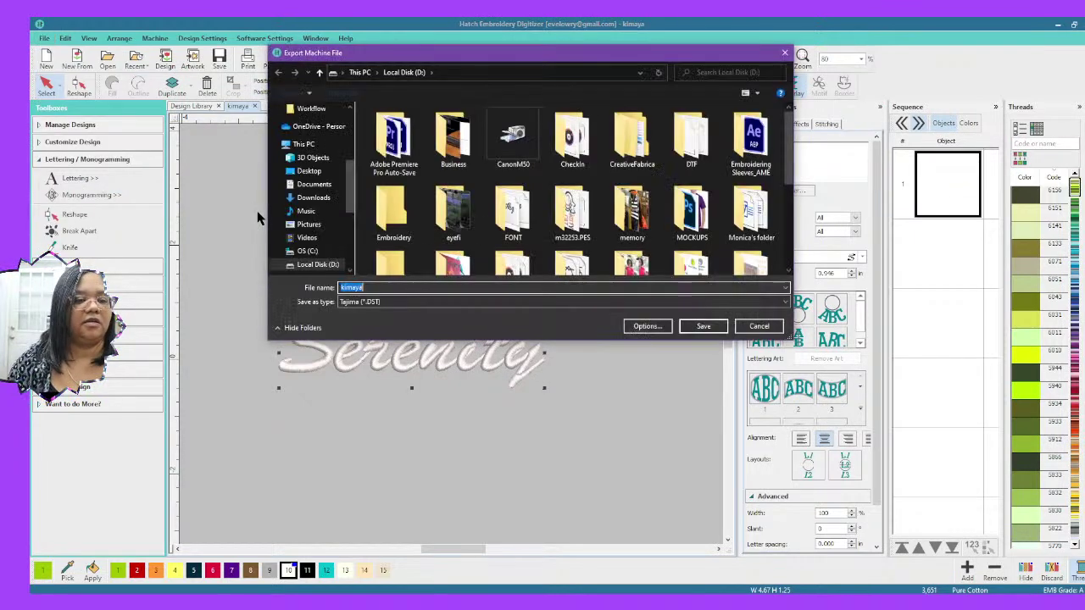
pyautogui.write('ser')
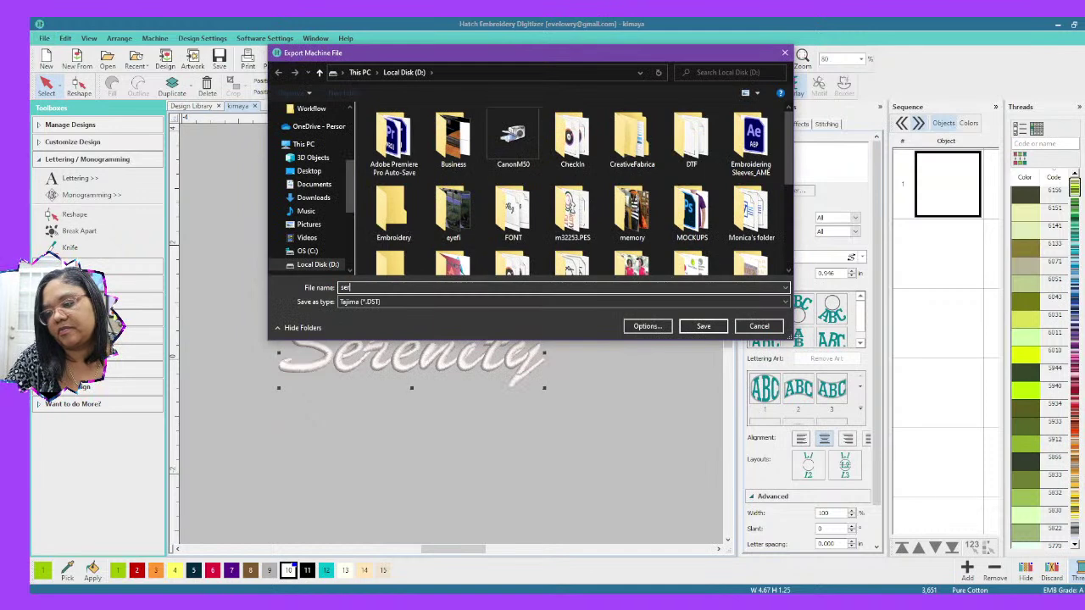
pyautogui.write('enity')
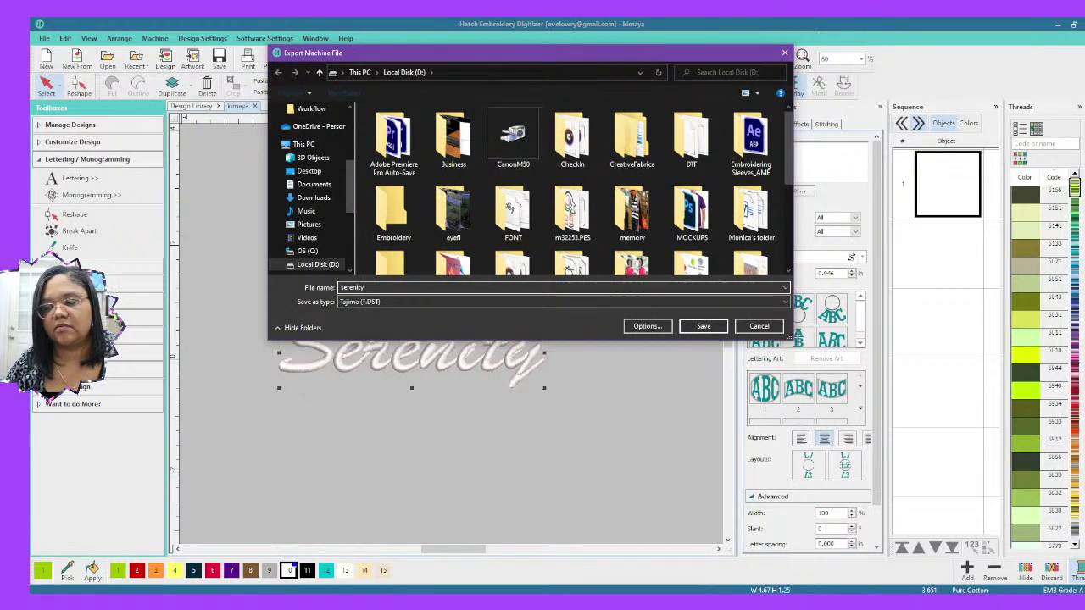
pyautogui.click(704, 326)
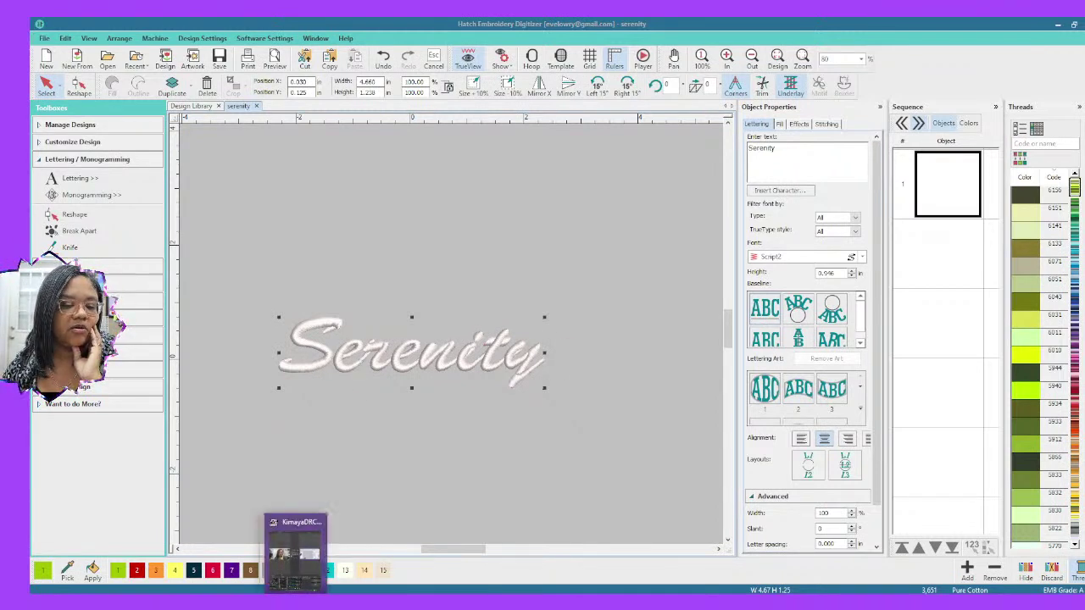
pyautogui.moveTo(288, 603)
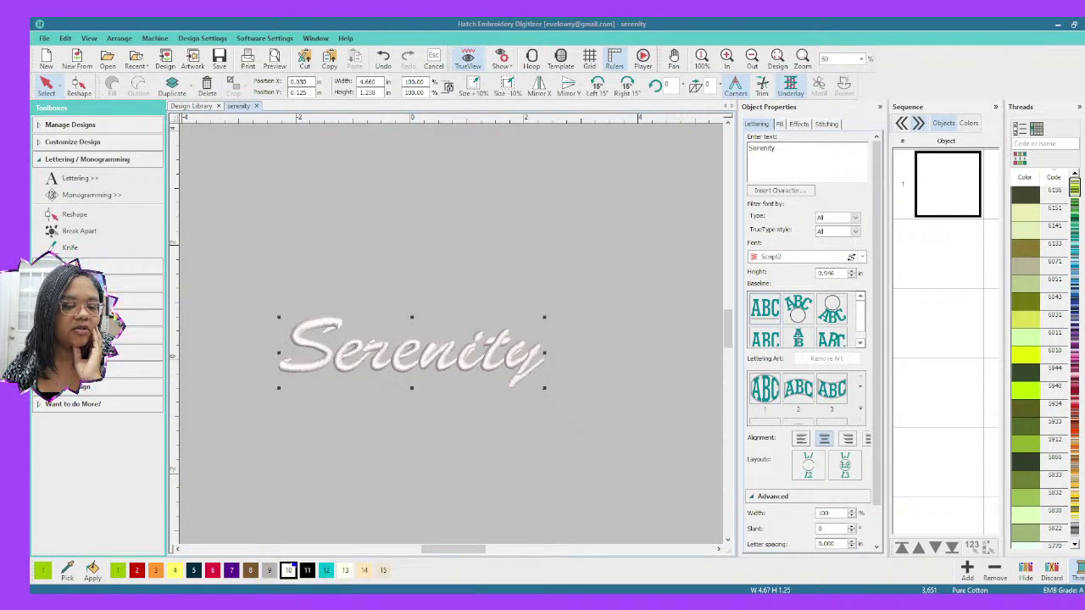
# Step: Switch to SewWhat-Pro and merge the second person's name DST from Local Disk (D:) into the combined bookbag design
pyautogui.moveTo(424, 603)
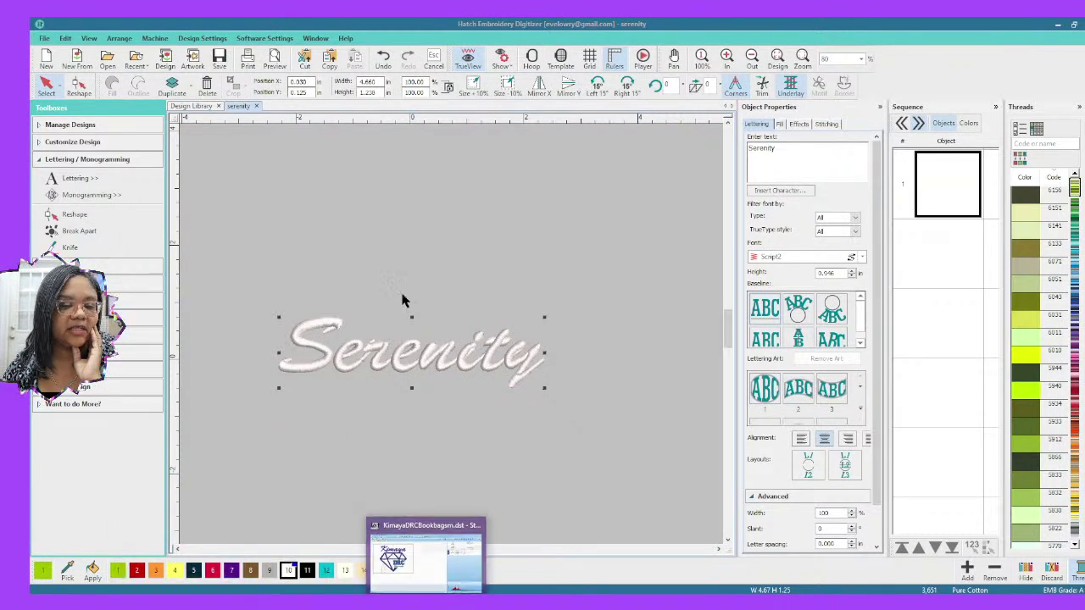
pyautogui.click(442, 601)
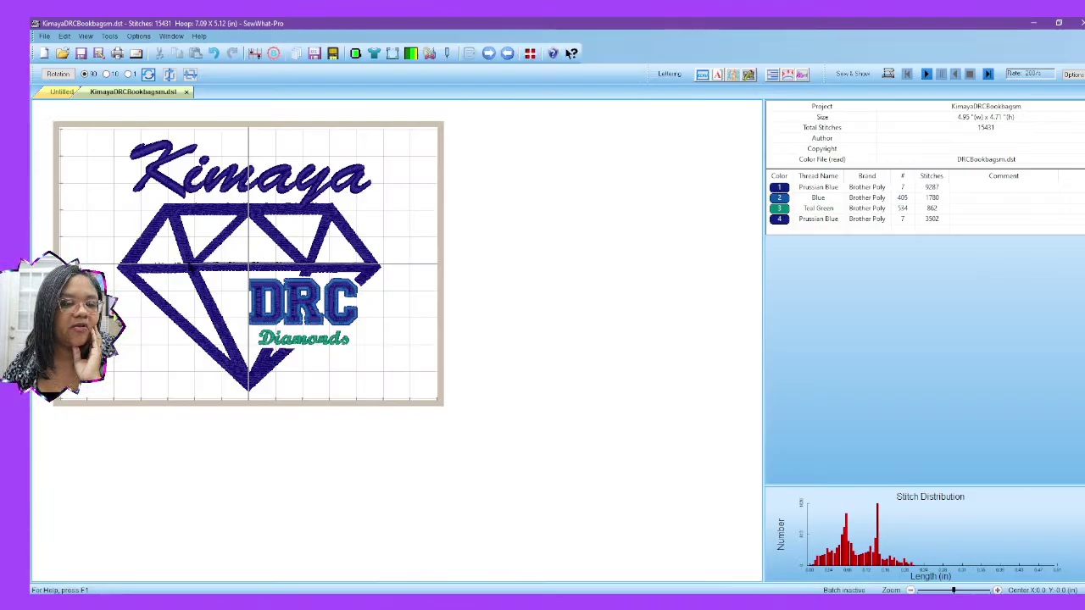
pyautogui.click(44, 37)
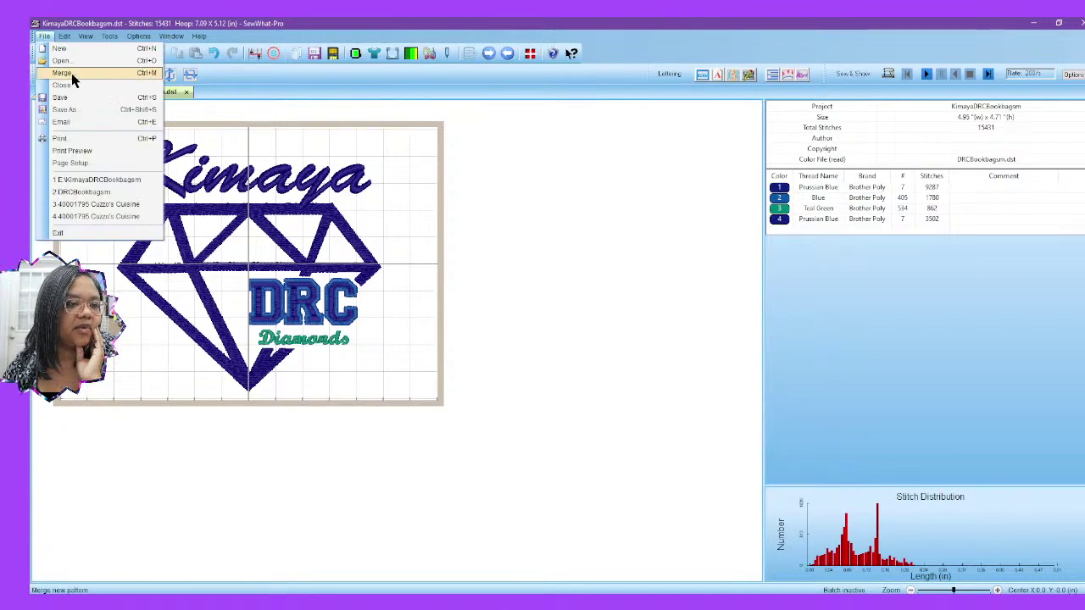
pyautogui.click(71, 73)
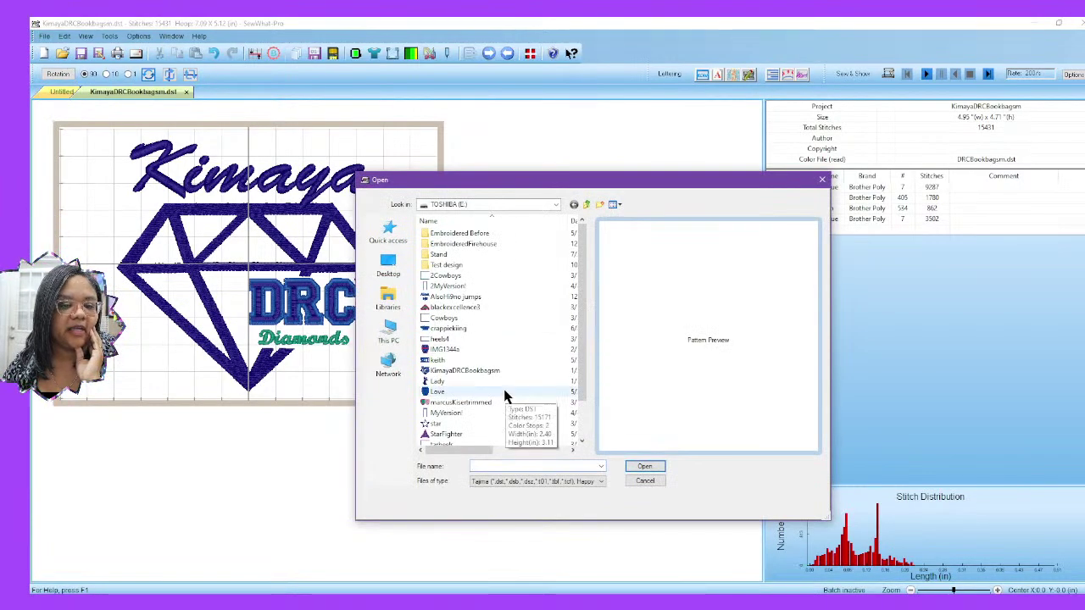
pyautogui.click(381, 332)
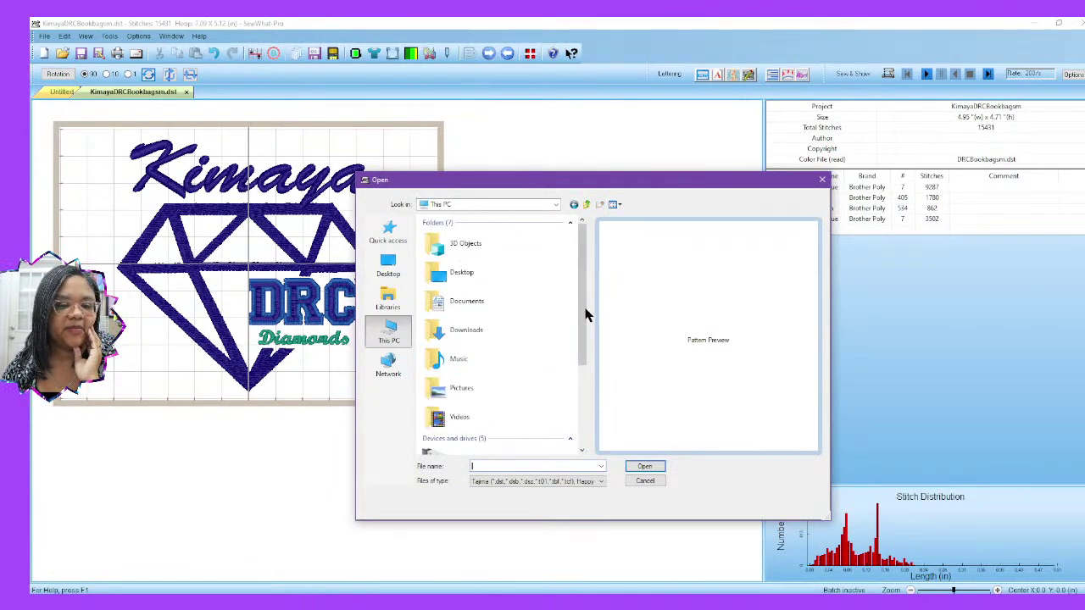
pyautogui.moveTo(585, 315); pyautogui.dragTo(582, 394)
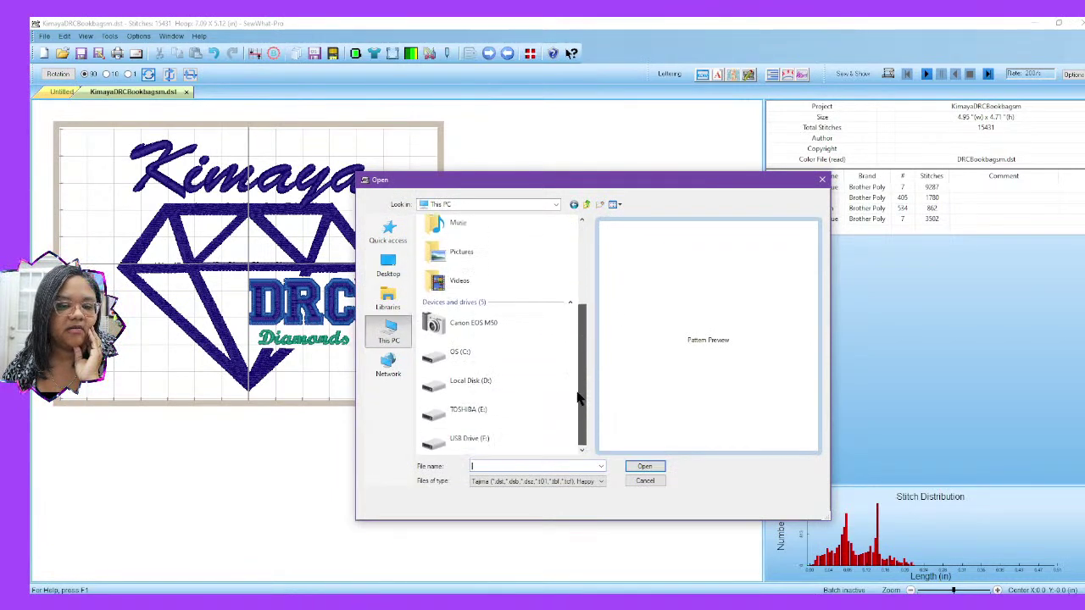
pyautogui.doubleClick(490, 383)
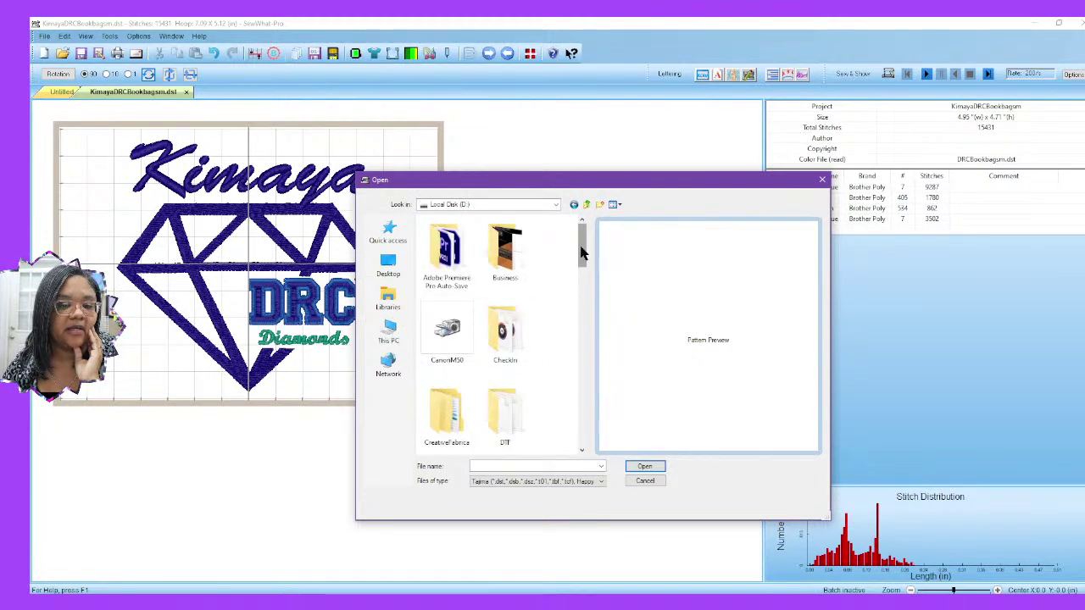
pyautogui.moveTo(581, 251); pyautogui.dragTo(581, 428)
pyautogui.click(505, 420)
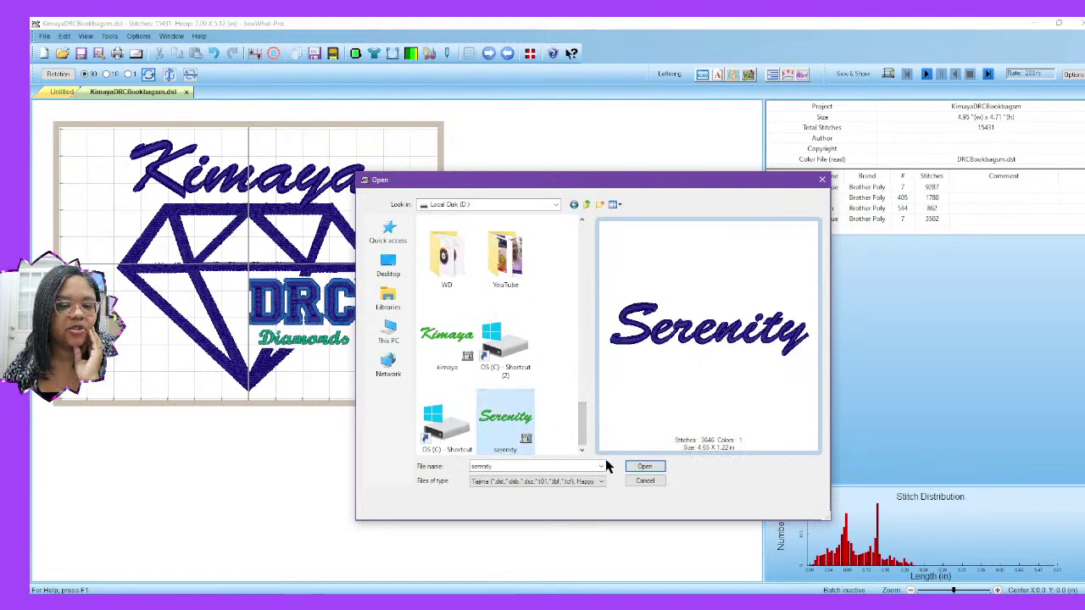
pyautogui.click(636, 467)
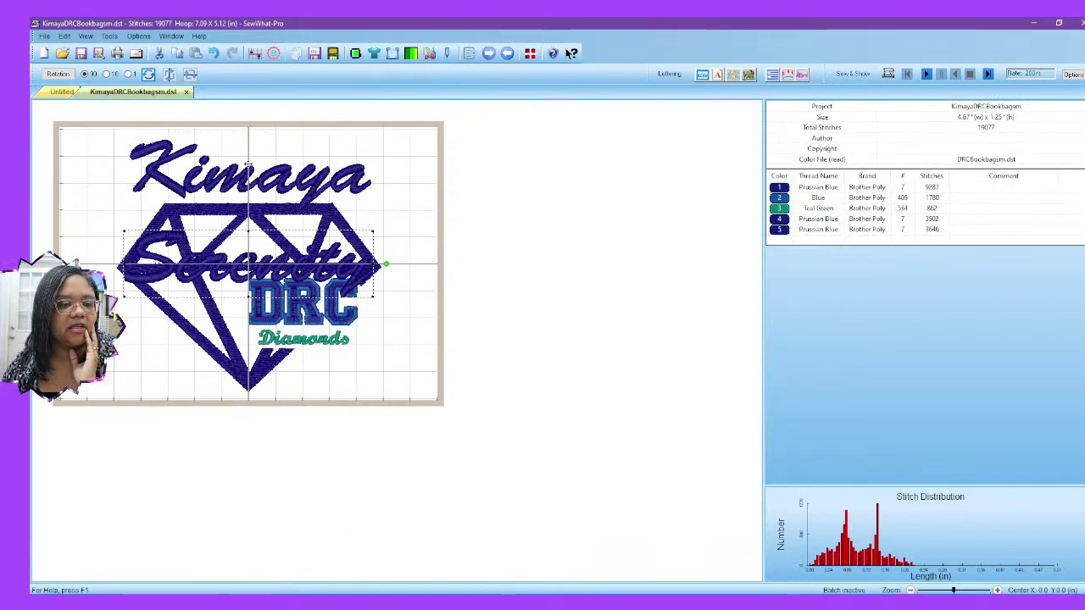
# Step: Move the merged name above the diamond, over the first person's name, and set its thread color to Vermilion 30
pyautogui.moveTo(247, 164); pyautogui.dragTo(244, 169)
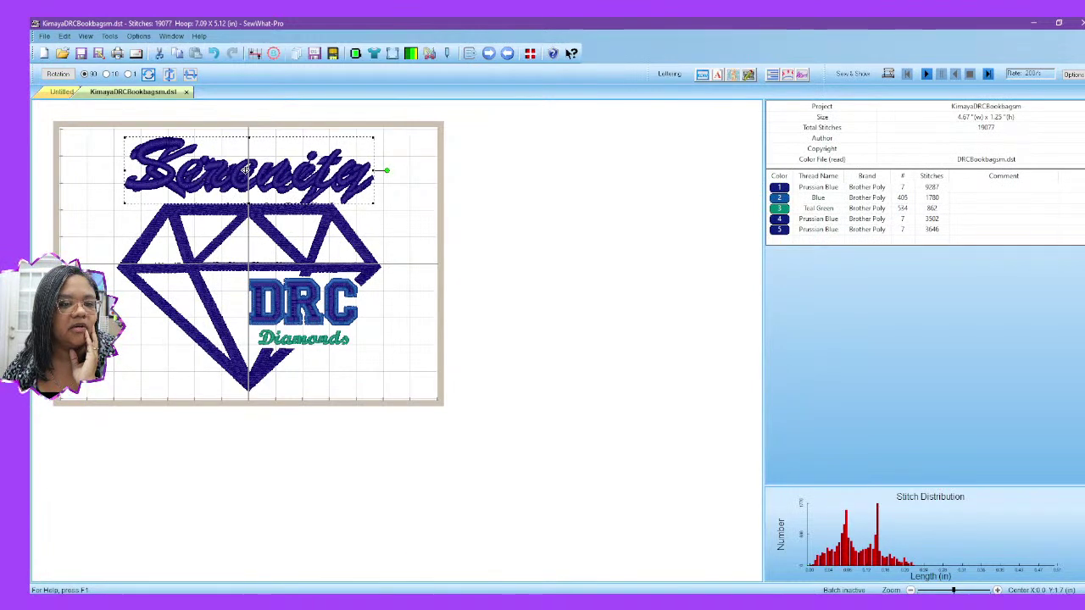
pyautogui.moveTo(245, 169); pyautogui.dragTo(244, 176)
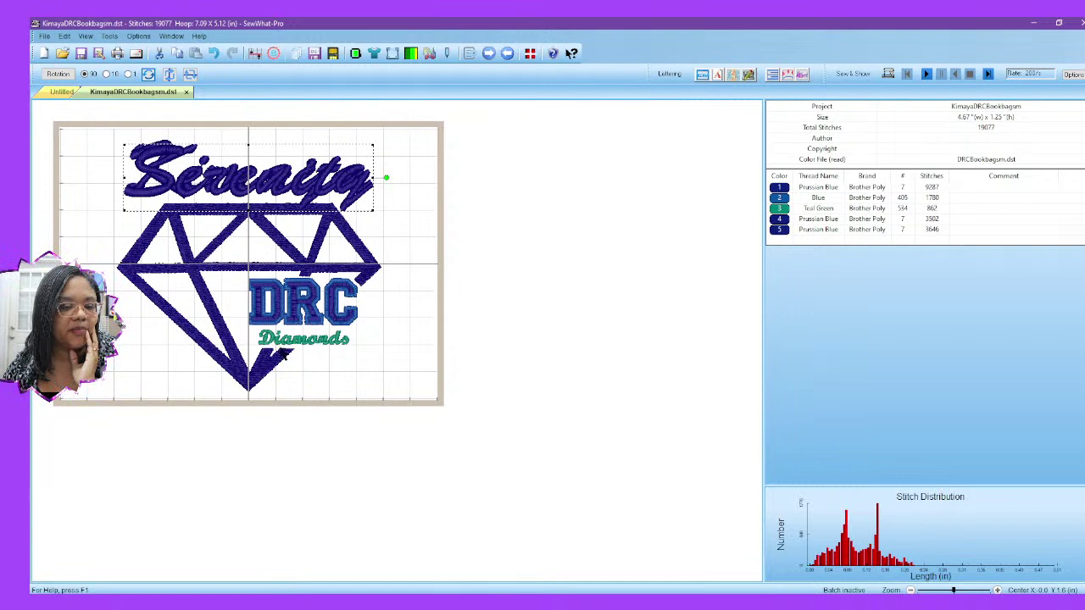
pyautogui.click(783, 237)
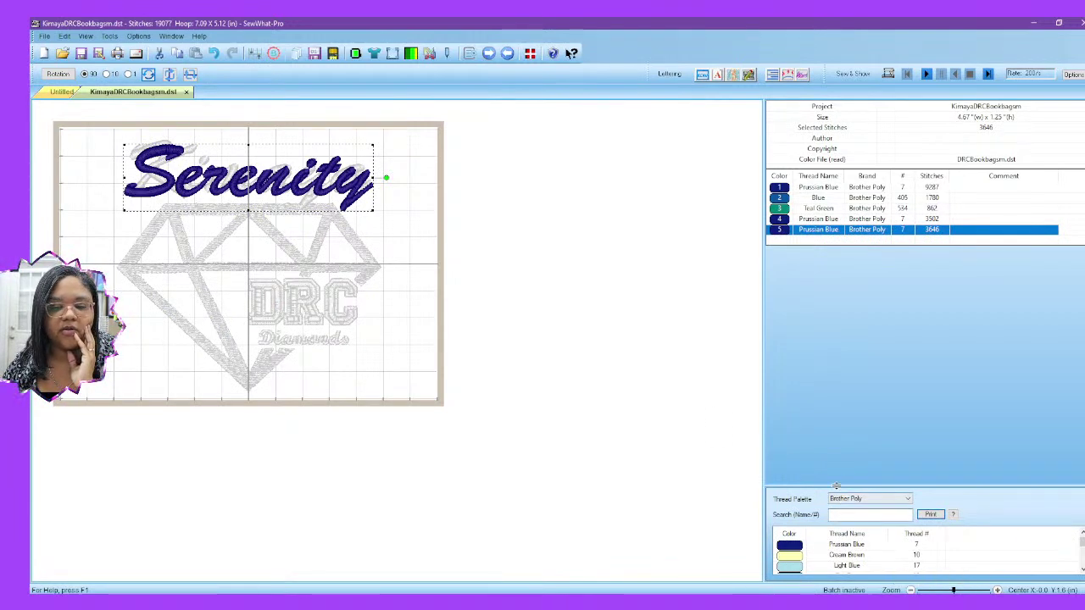
pyautogui.moveTo(835, 486); pyautogui.dragTo(804, 356)
pyautogui.click(789, 469)
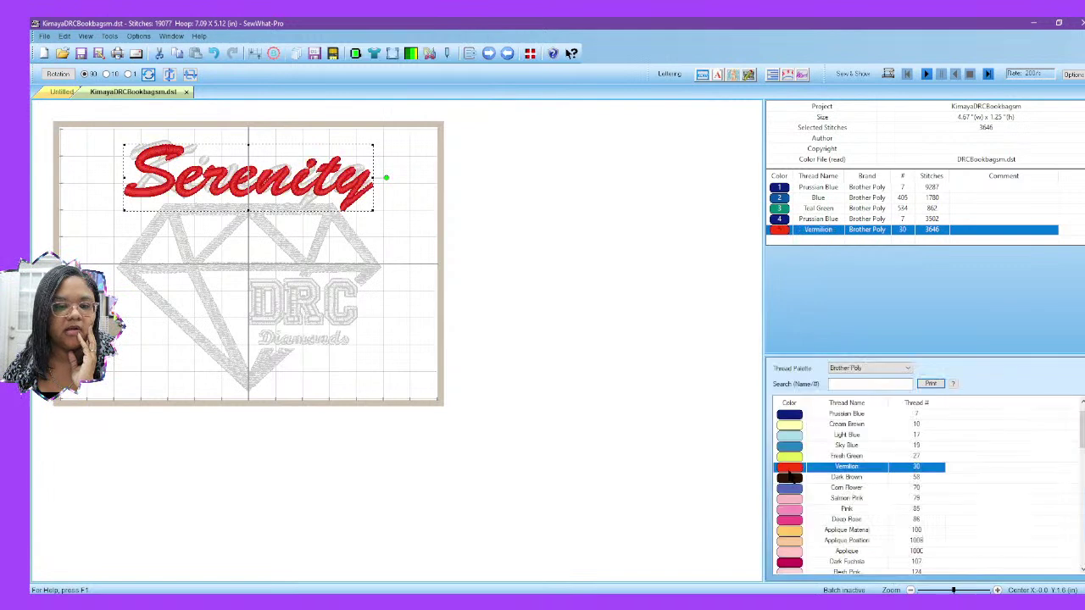
# Step: Delete the first person's name, thread 4 in Prussian Blue, from the combined design
pyautogui.click(513, 315)
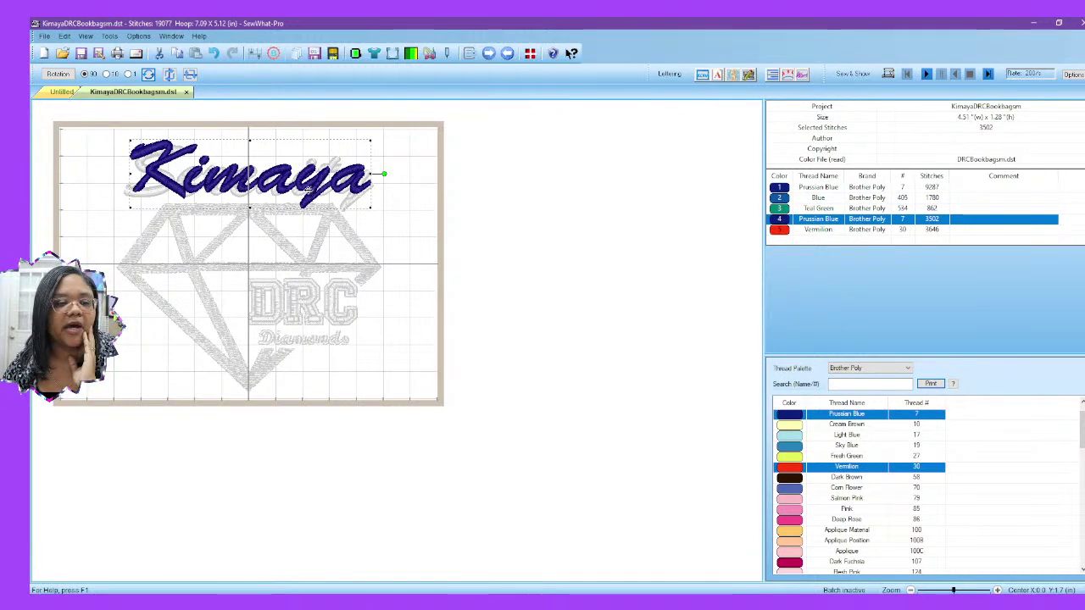
pyautogui.moveTo(308, 189); pyautogui.dragTo(297, 190)
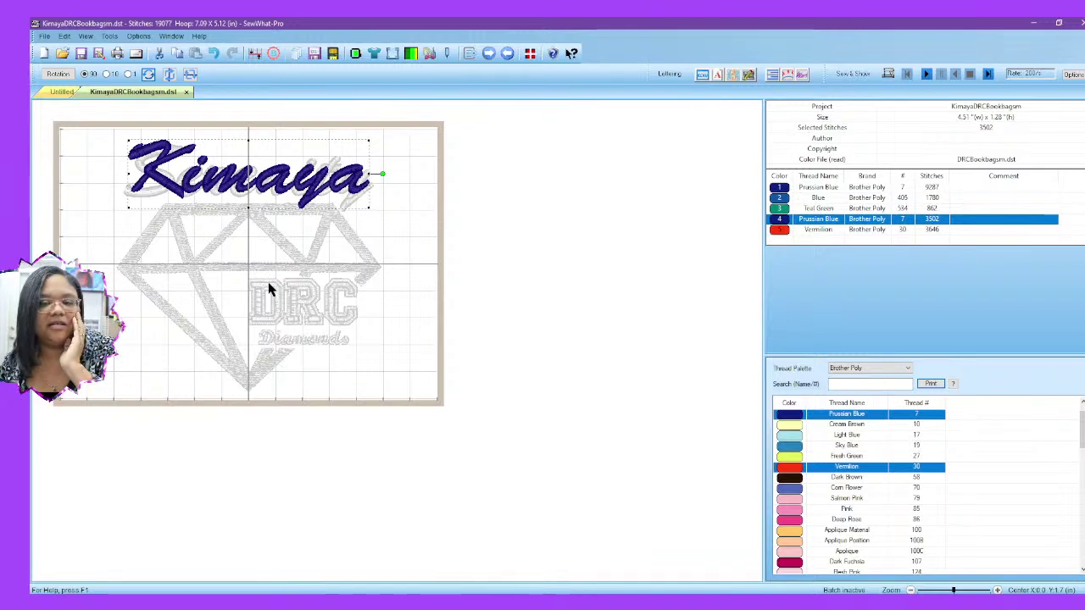
pyautogui.rightClick(777, 222)
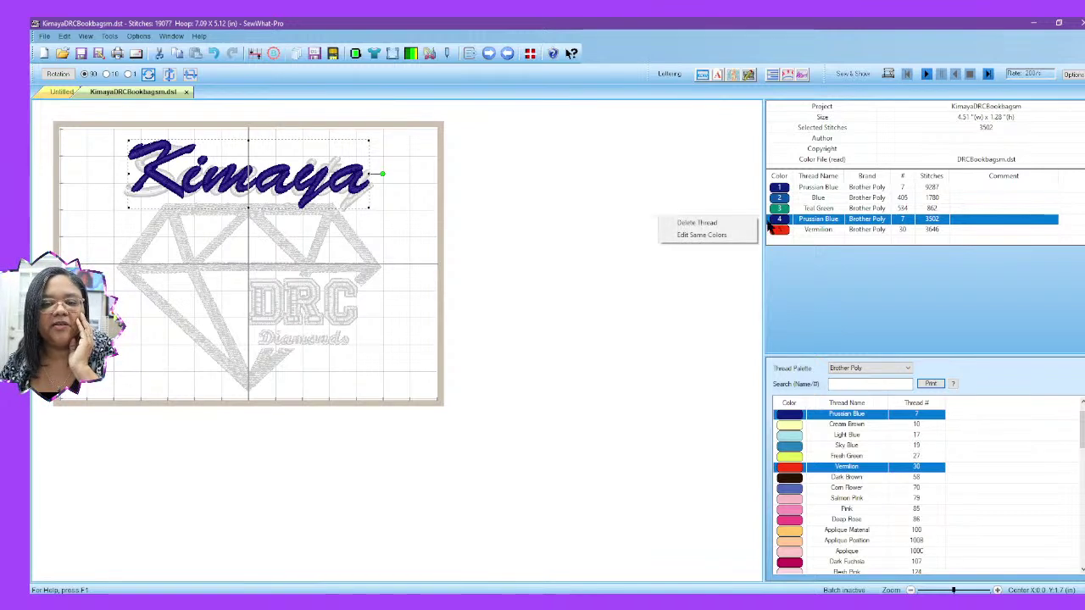
pyautogui.click(734, 225)
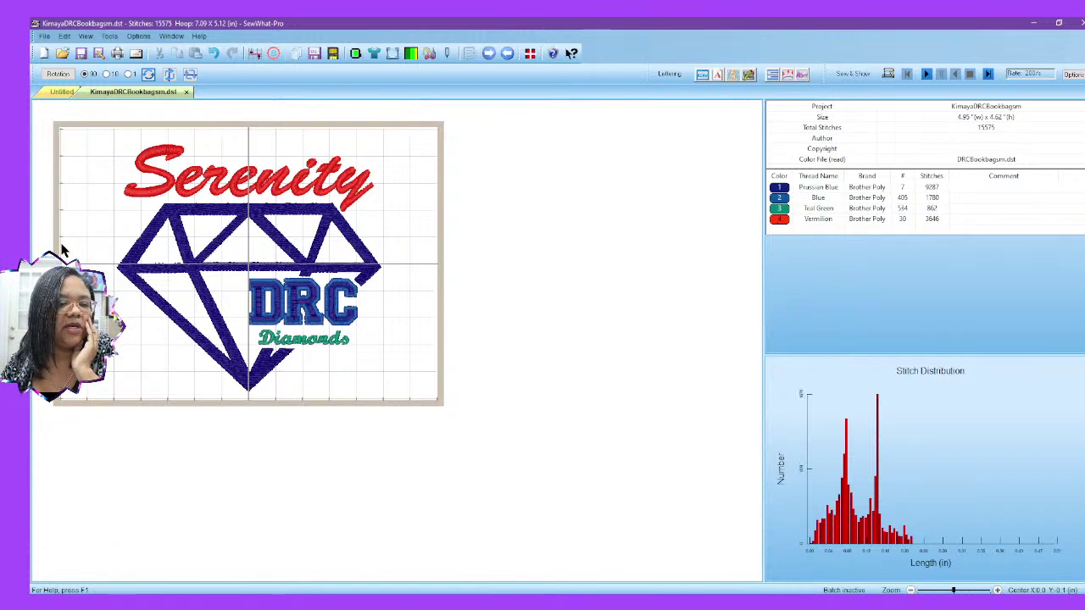
# Step: Save the design as a Tajima DST on TOSHIBA (E:), with the second person's first name before DRCBookbagsm in the file name
pyautogui.click(44, 37)
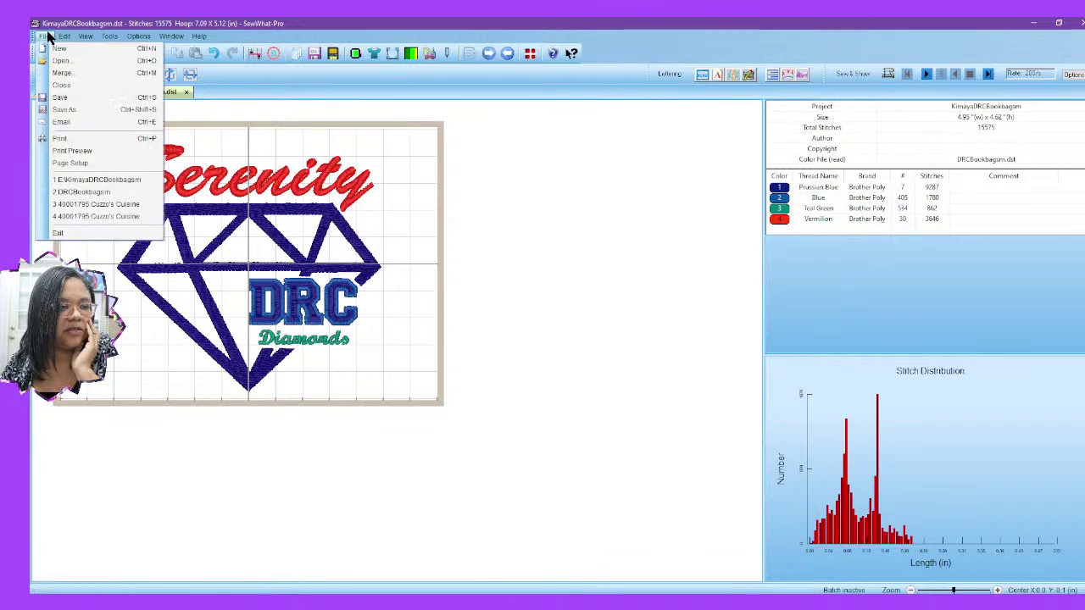
pyautogui.click(61, 111)
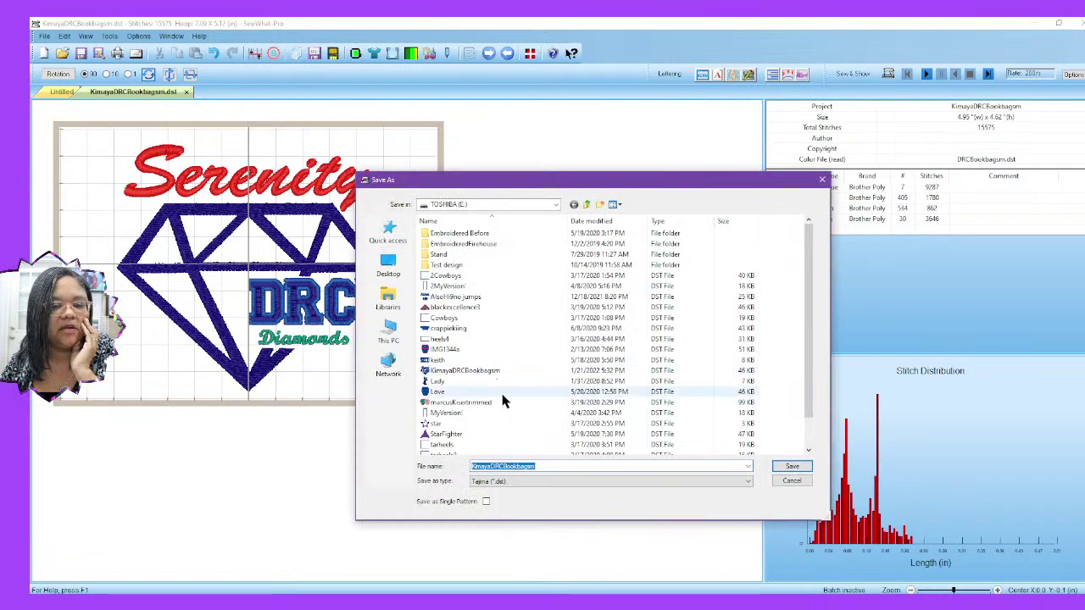
pyautogui.moveTo(493, 467); pyautogui.dragTo(442, 470)
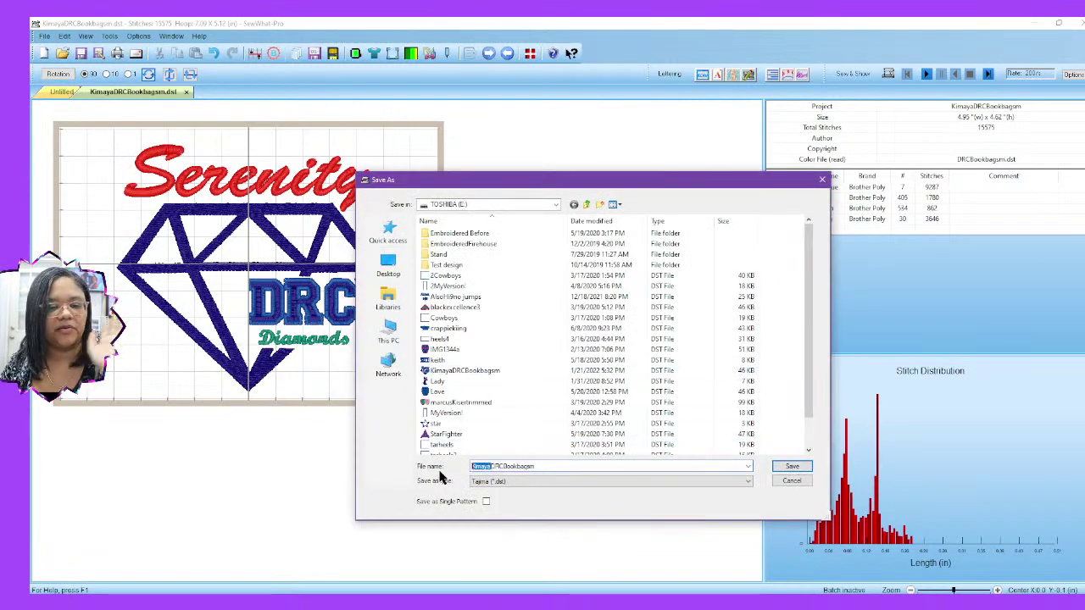
pyautogui.write('Serenity')
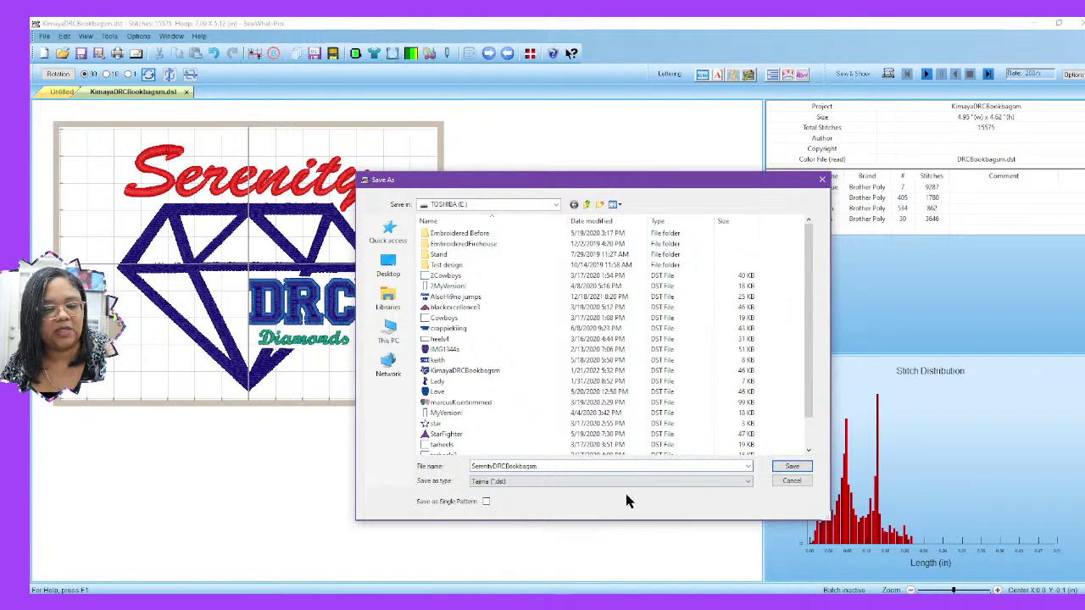
pyautogui.click(788, 467)
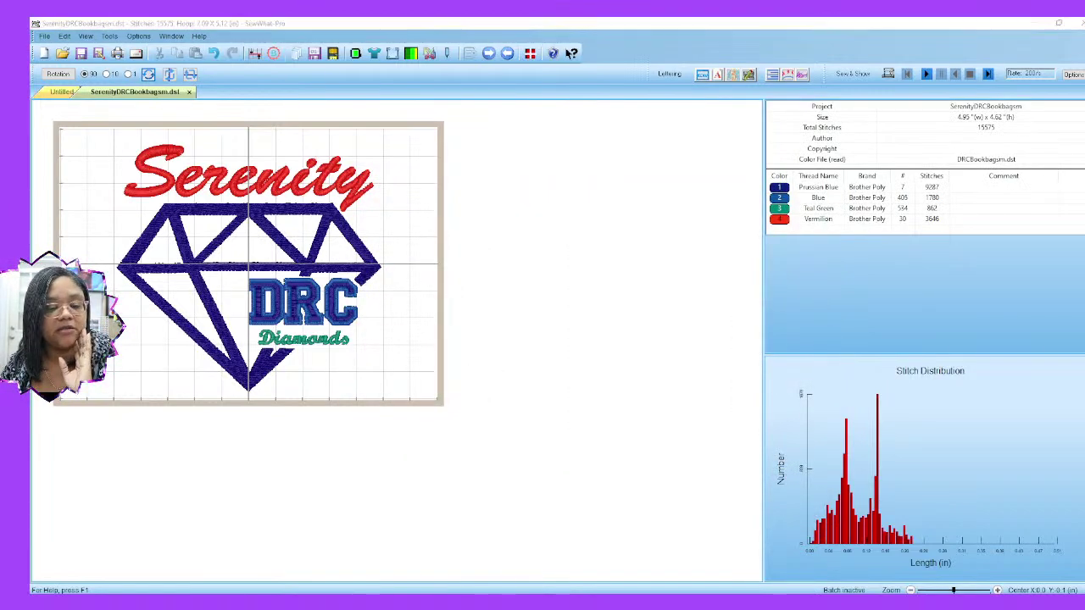
# Step: Switch to Hatch Embroidery Digitizer and replace the lettering text with the third person's first name
pyautogui.click(494, 593)
pyautogui.doubleClick(781, 151)
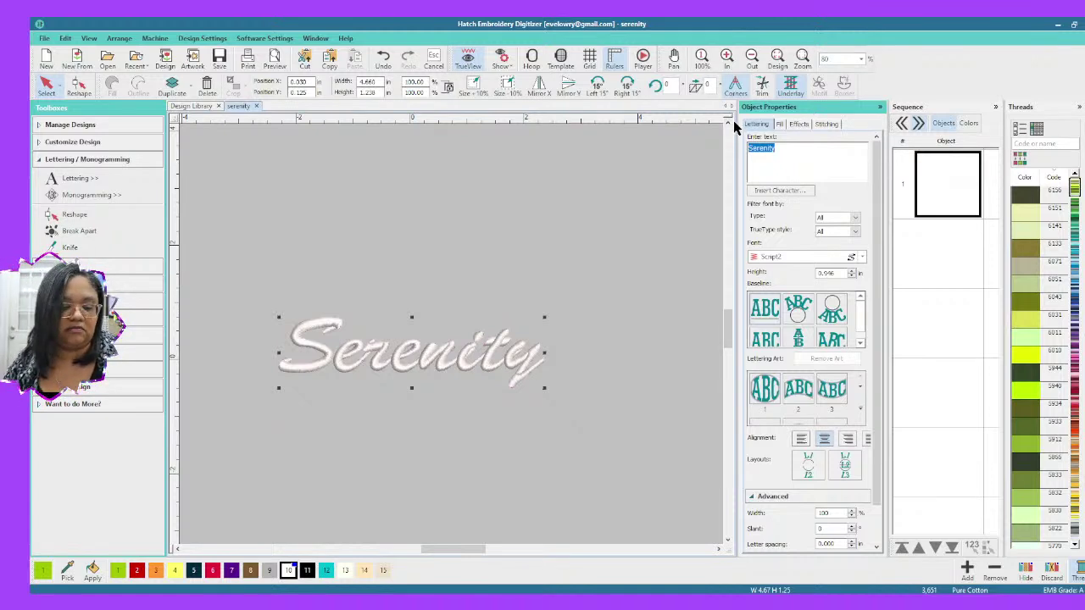
pyautogui.write('Ker')
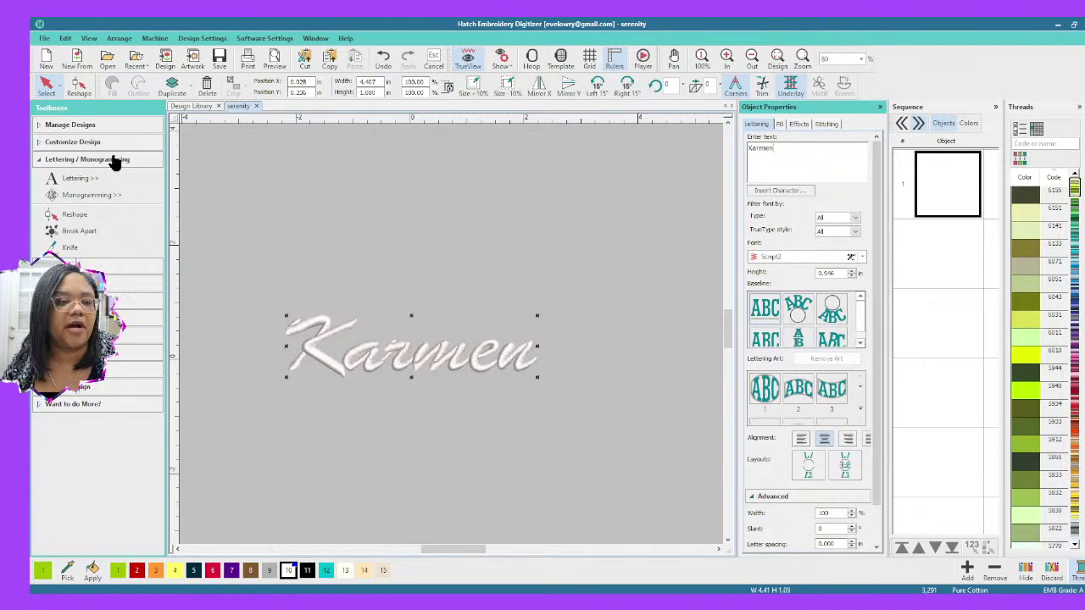
# Step: Export the new lettering to Local Disk (D:) as a Tajima DST file named with the third person's first name
pyautogui.click(44, 38)
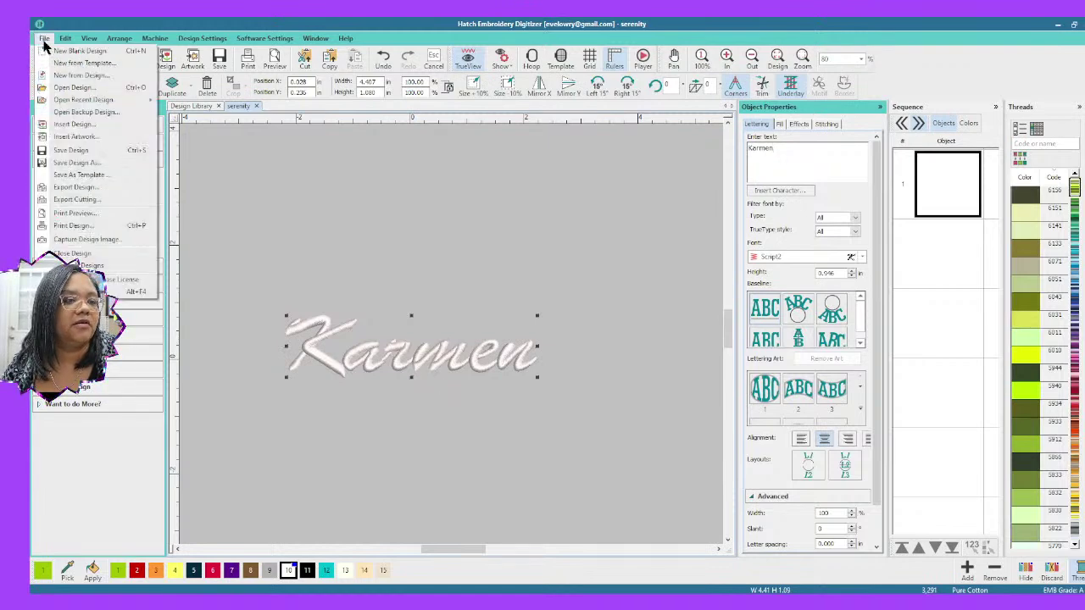
pyautogui.click(89, 187)
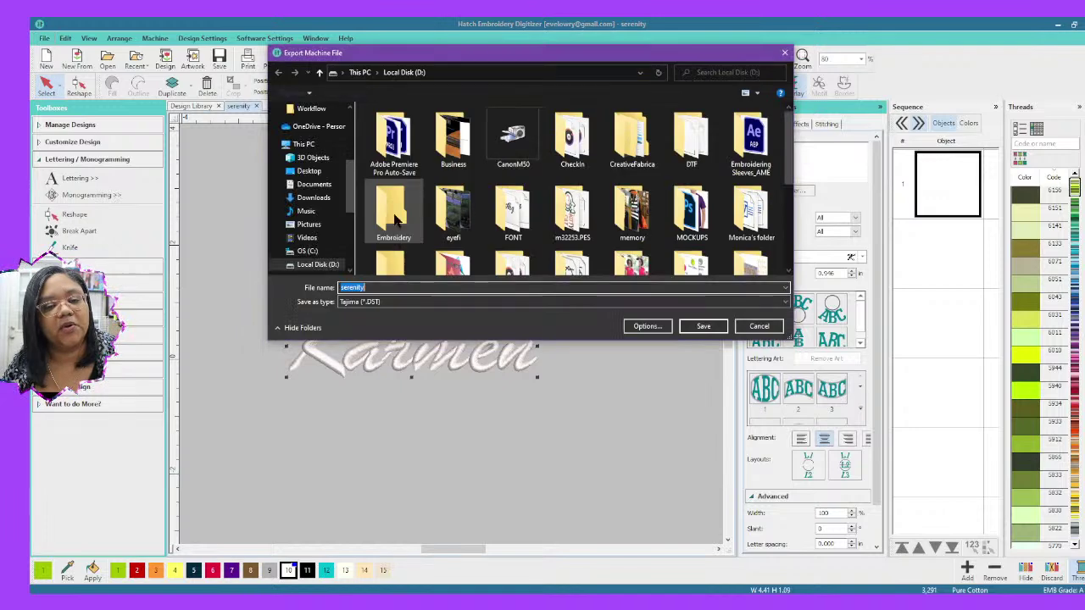
pyautogui.write('karmen')
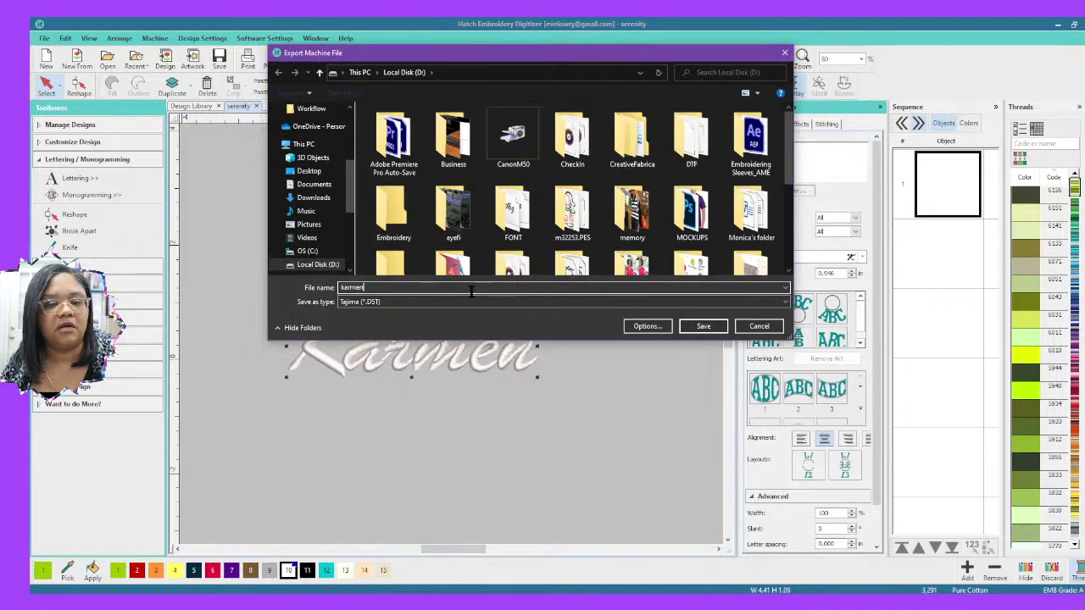
pyautogui.click(703, 327)
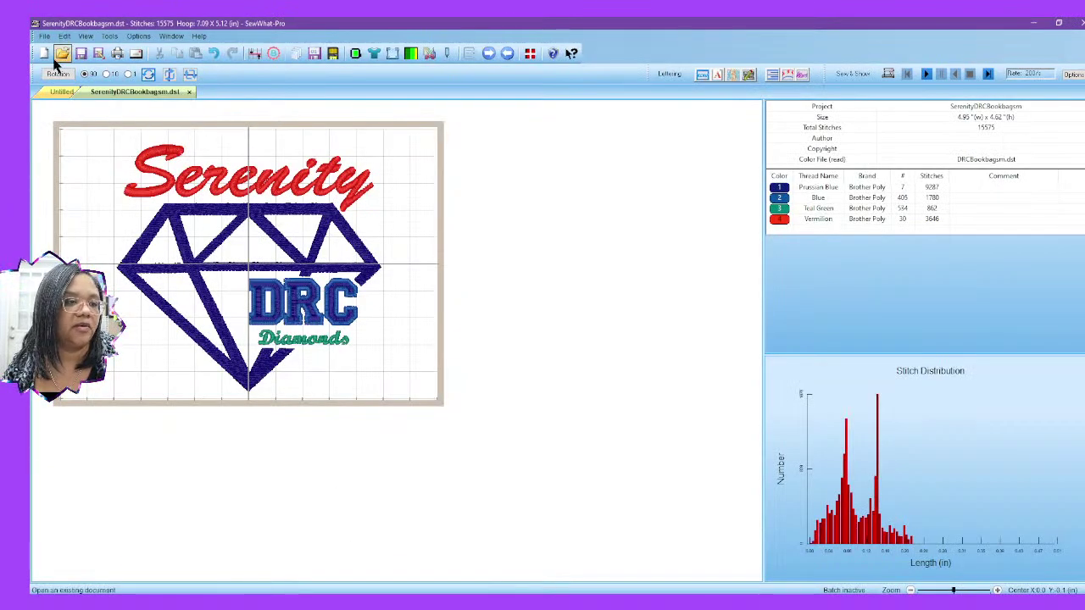
# Step: Merge the third person's name DST from Local Disk (D:) into the design and place it above the diamond, replacing the second person's name
pyautogui.click(45, 38)
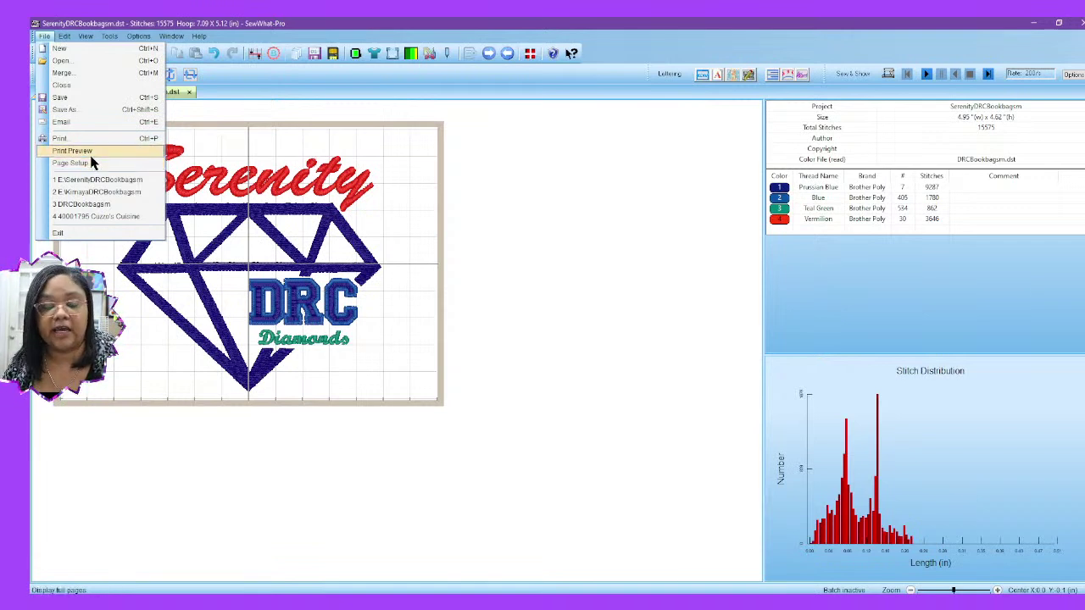
pyautogui.click(81, 61)
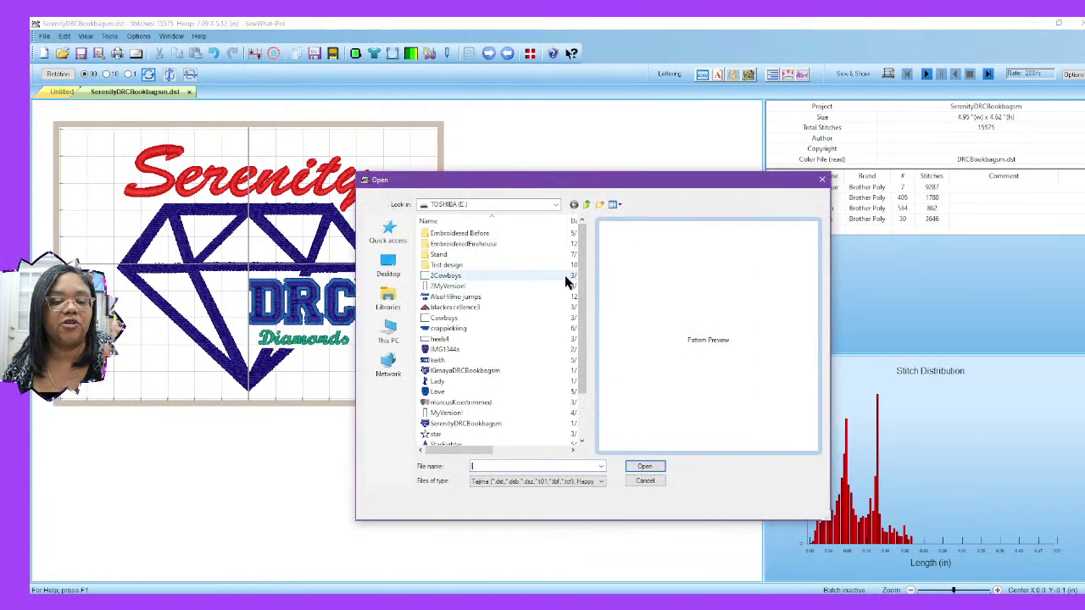
pyautogui.click(388, 239)
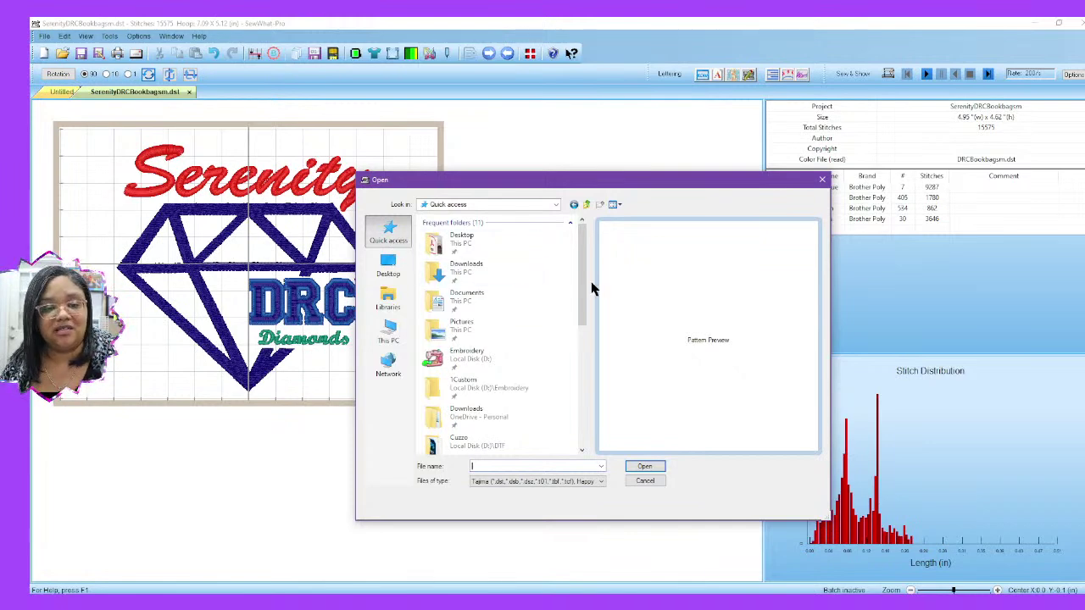
pyautogui.moveTo(583, 287); pyautogui.dragTo(582, 428)
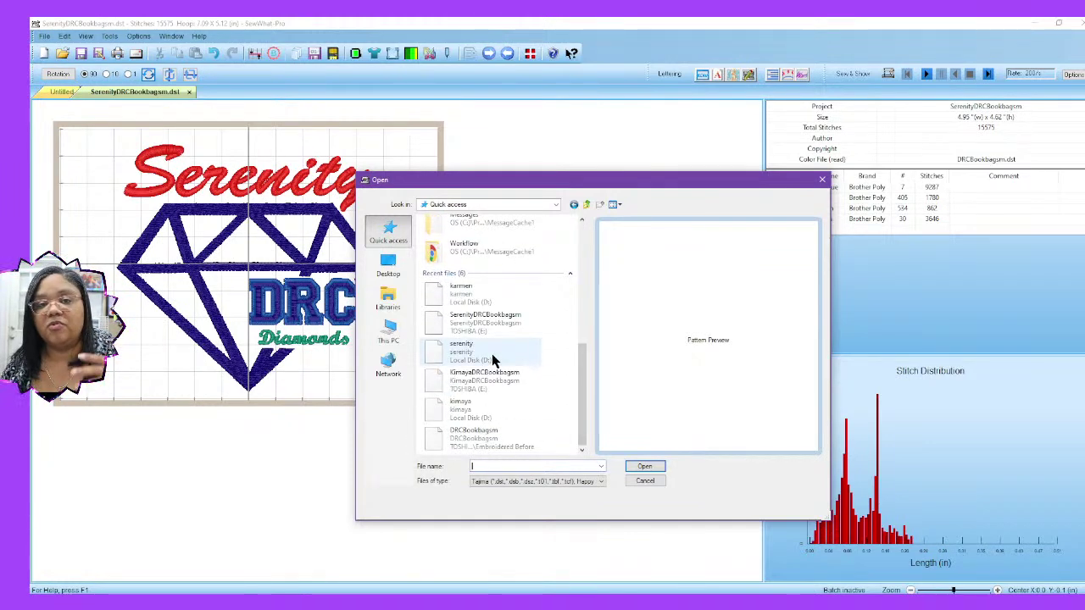
pyautogui.moveTo(582, 385); pyautogui.dragTo(584, 263)
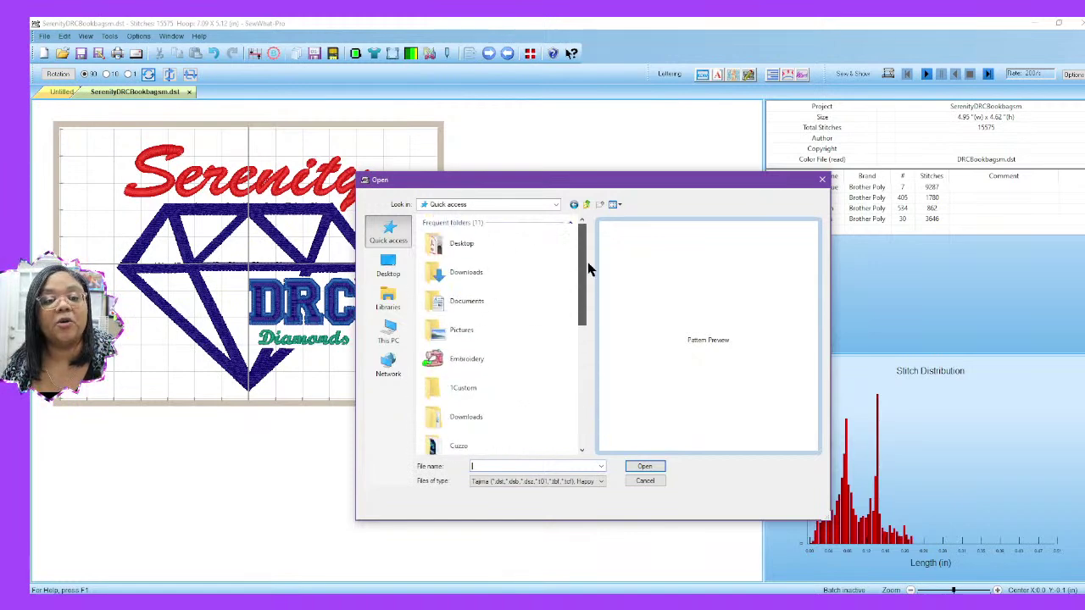
pyautogui.click(388, 333)
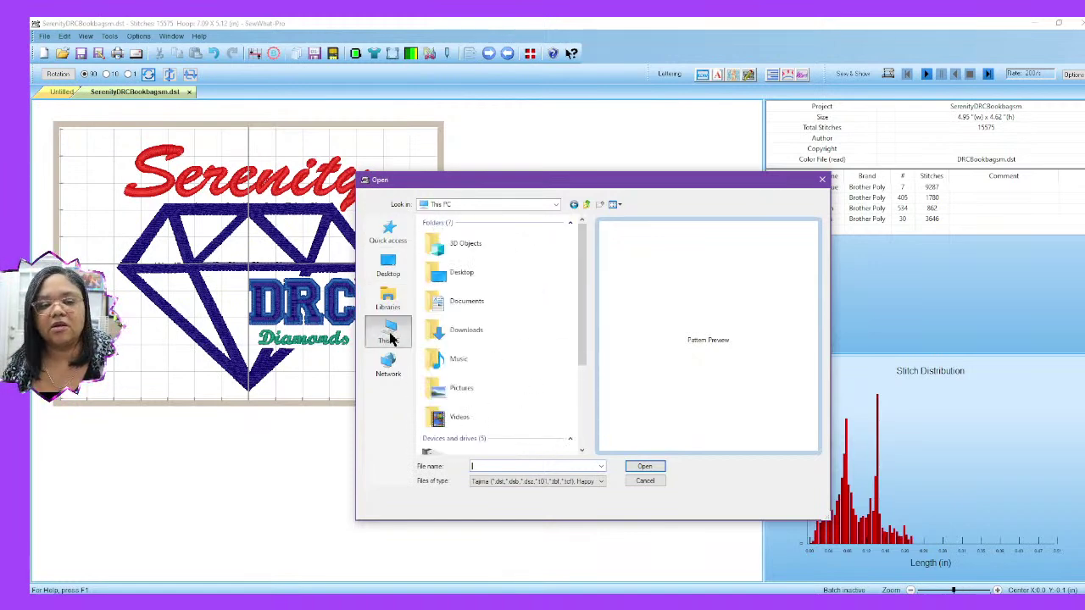
pyautogui.moveTo(582, 343); pyautogui.dragTo(577, 431)
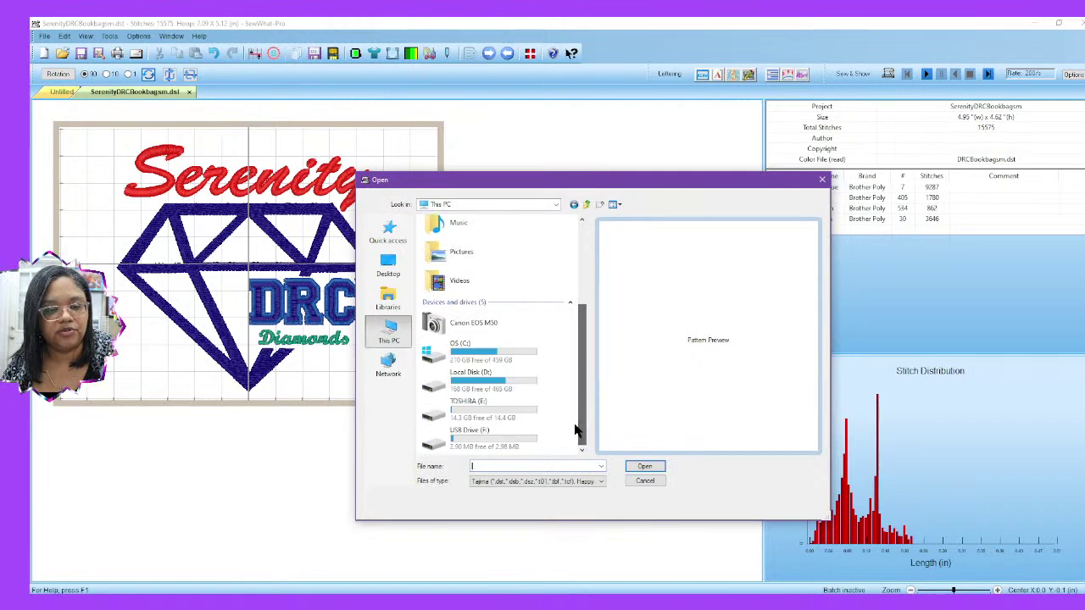
pyautogui.doubleClick(530, 382)
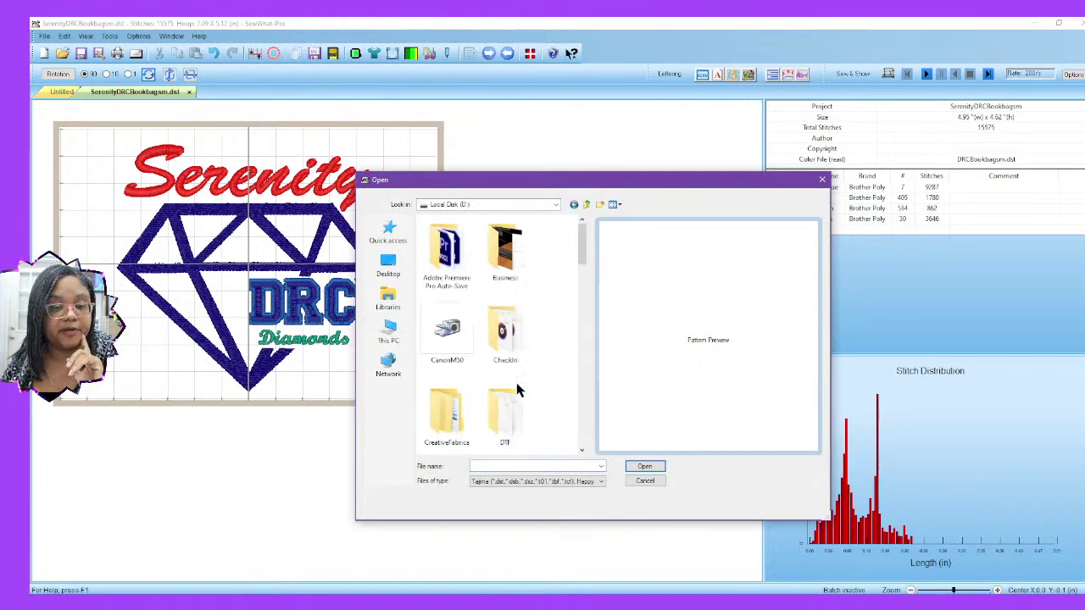
pyautogui.moveTo(581, 254); pyautogui.dragTo(581, 432)
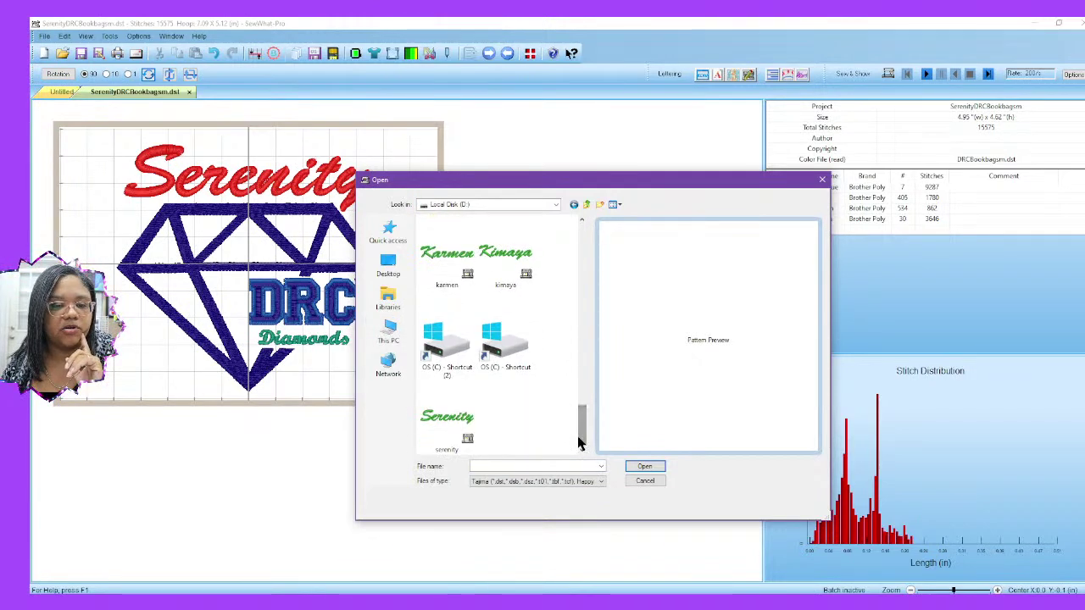
pyautogui.click(447, 269)
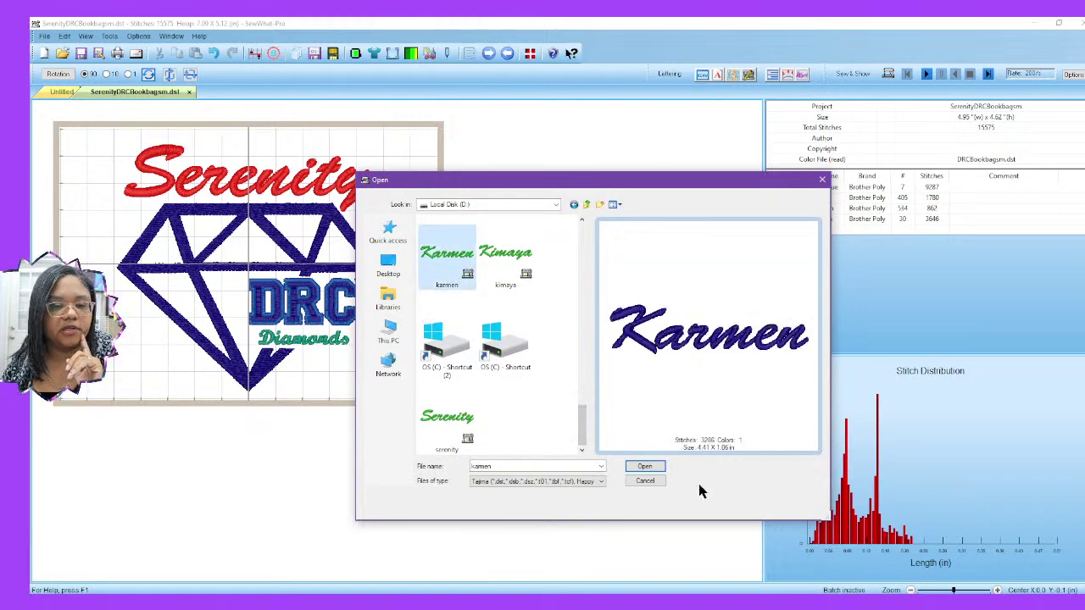
pyautogui.click(658, 470)
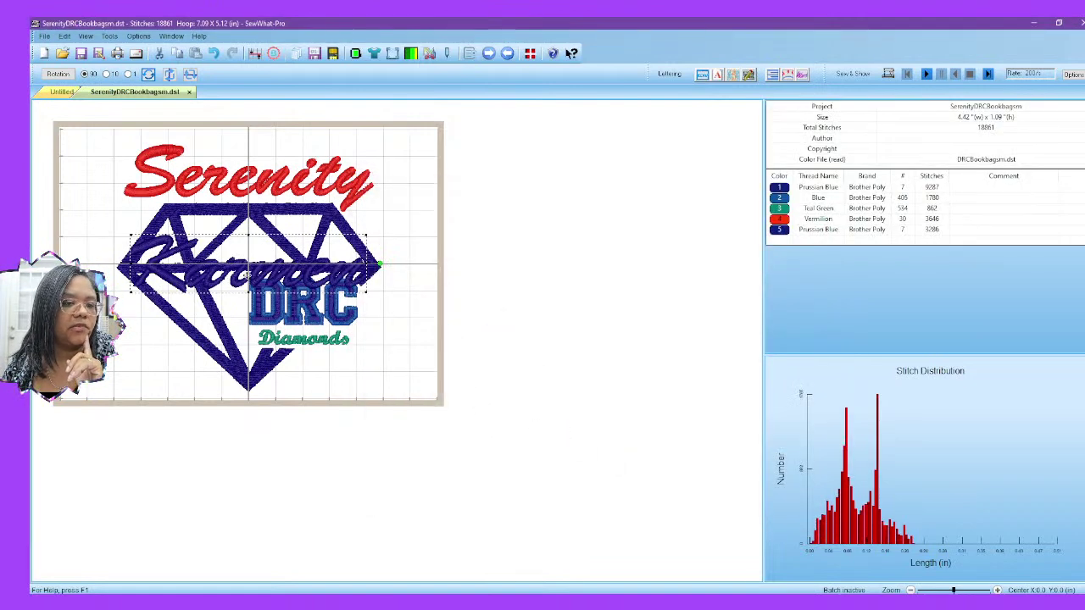
pyautogui.moveTo(246, 280); pyautogui.dragTo(246, 186)
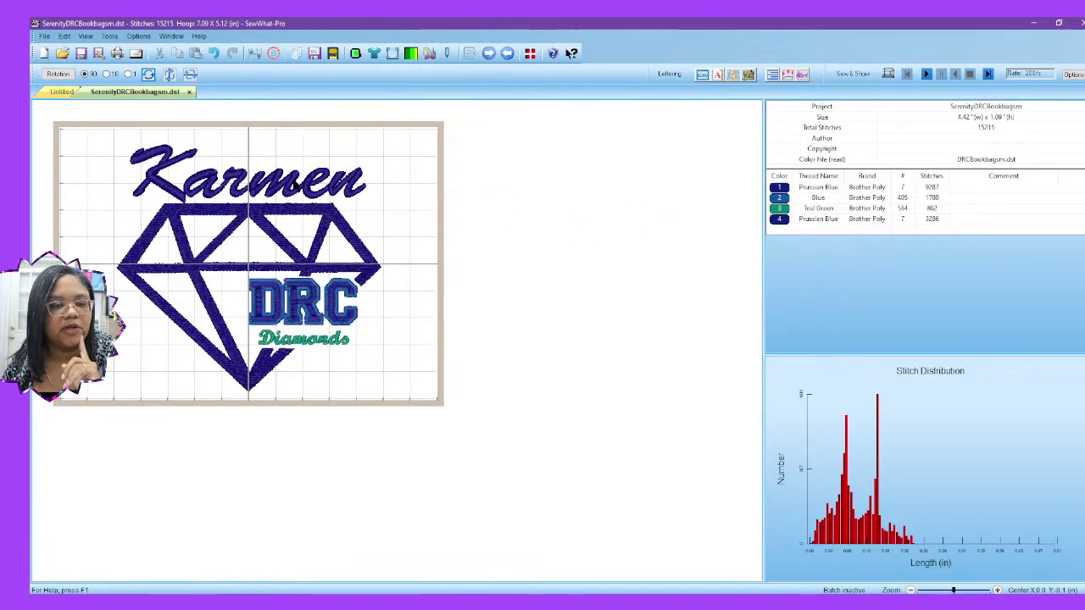
# Step: Save the design as a Tajima DST on TOSHIBA (E:), with the third person's first name before DRCBookbagsm in the file name
pyautogui.click(44, 35)
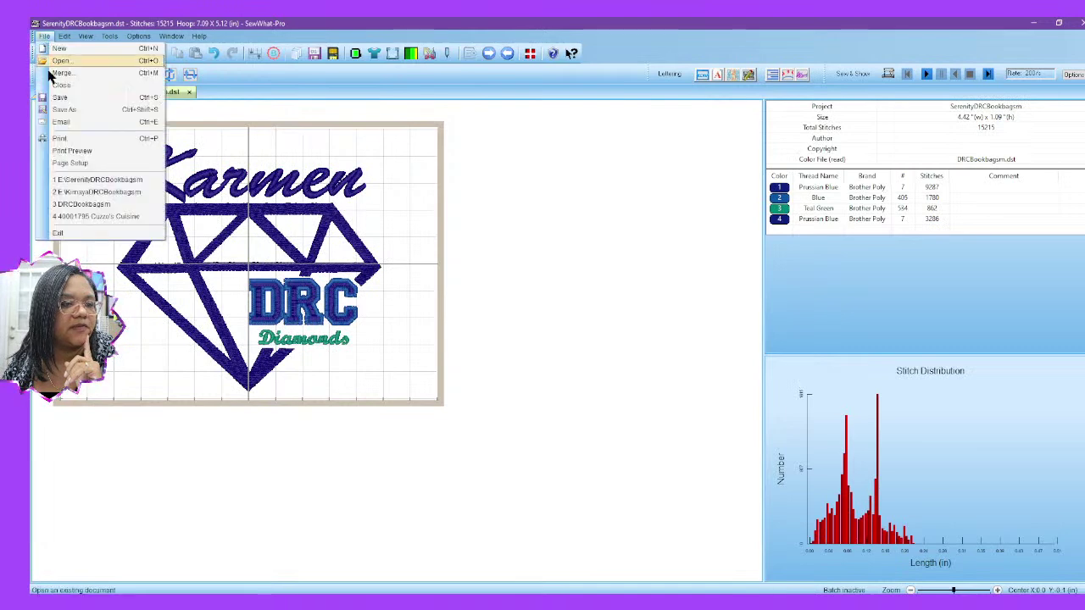
pyautogui.click(61, 110)
pyautogui.moveTo(494, 466); pyautogui.dragTo(457, 466)
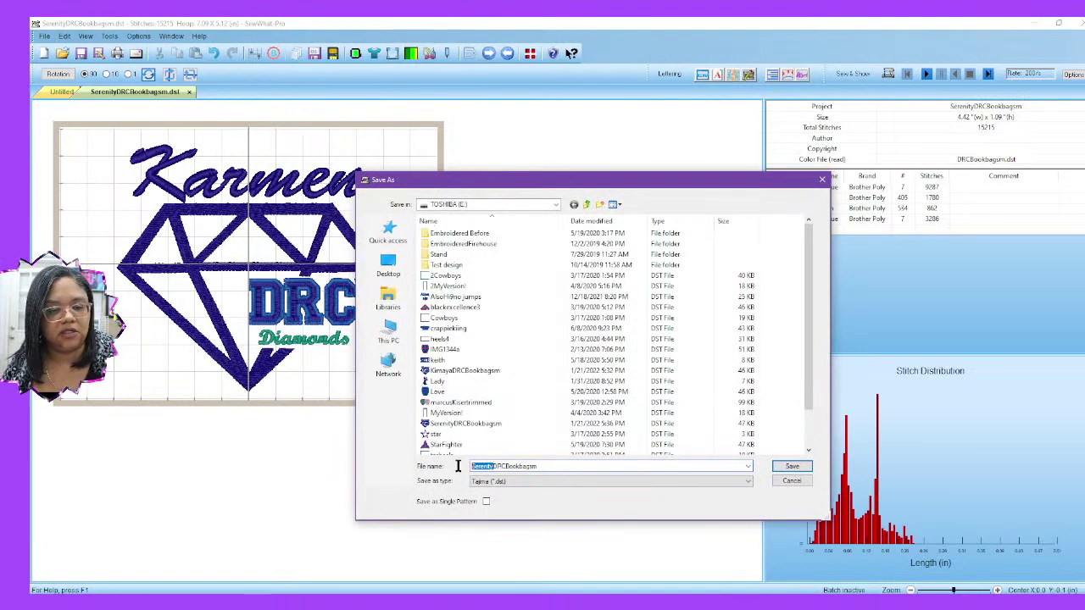
pyautogui.write('karm')
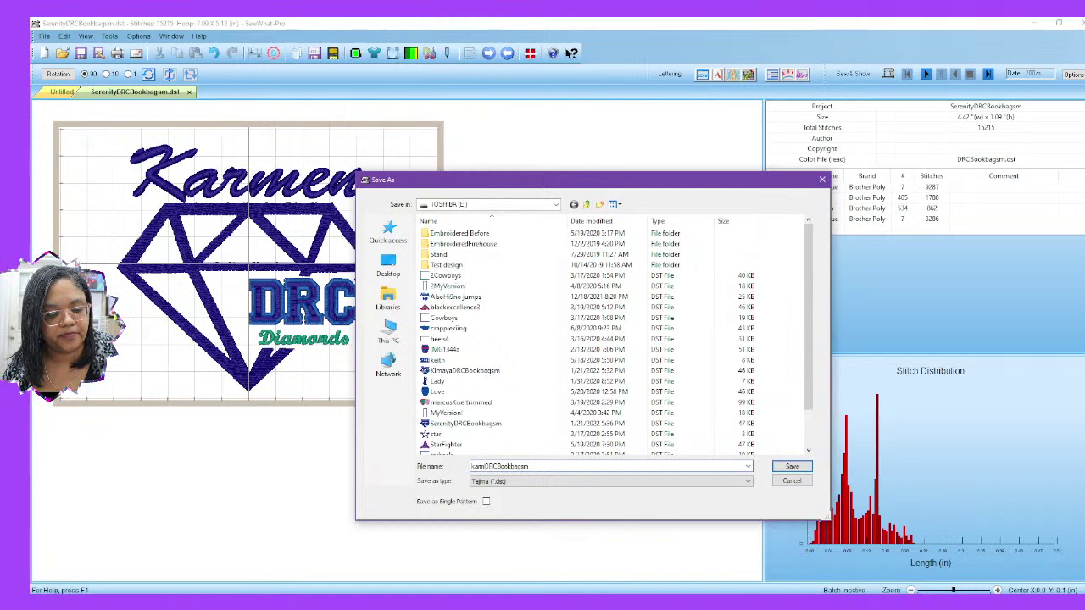
pyautogui.write('en')
pyautogui.click(781, 465)
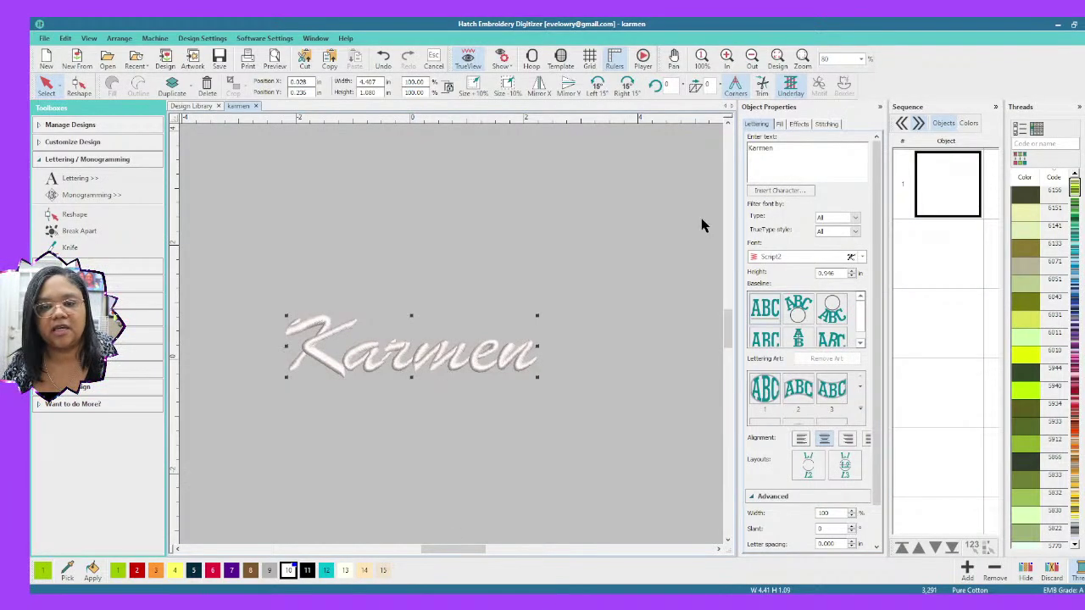
# Step: Switch to Hatch Embroidery Digitizer and replace the lettering text with the fourth person's first name
pyautogui.doubleClick(780, 155)
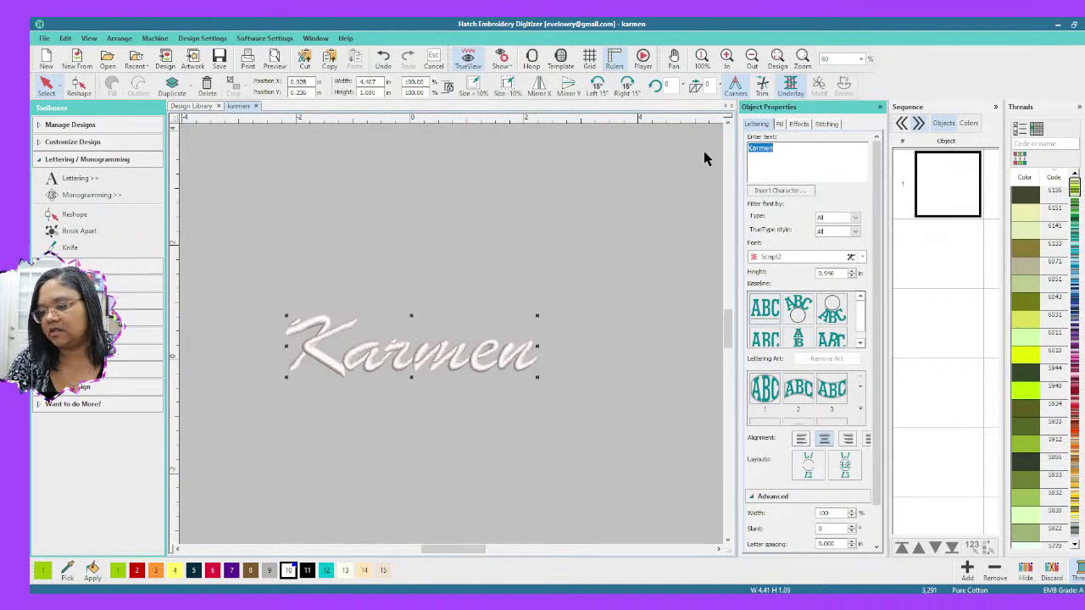
pyautogui.write('Mile')
pyautogui.write('n')
pyautogui.press('Return')
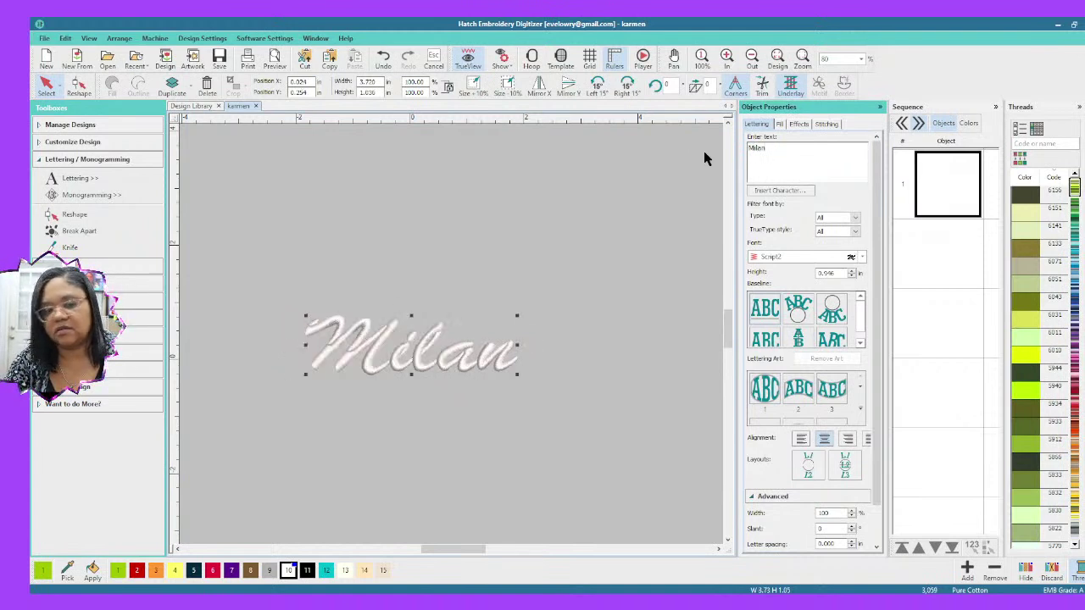
pyautogui.write('i')
pyautogui.press('Return')
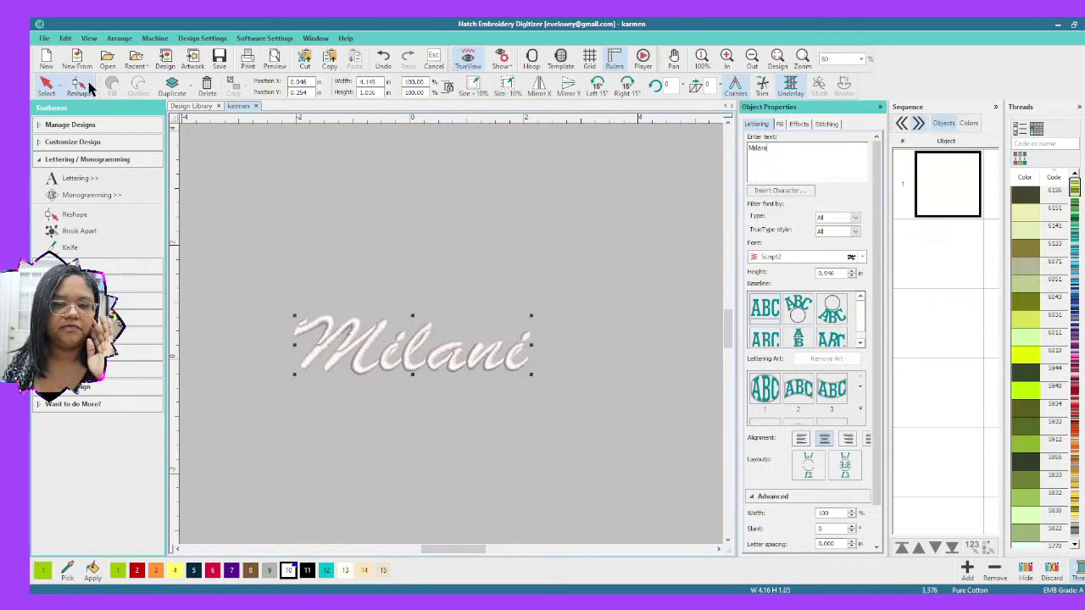
# Step: Export the lettering to Local Disk (D:) as a Tajima DST file named with the fourth person's first name
pyautogui.click(44, 38)
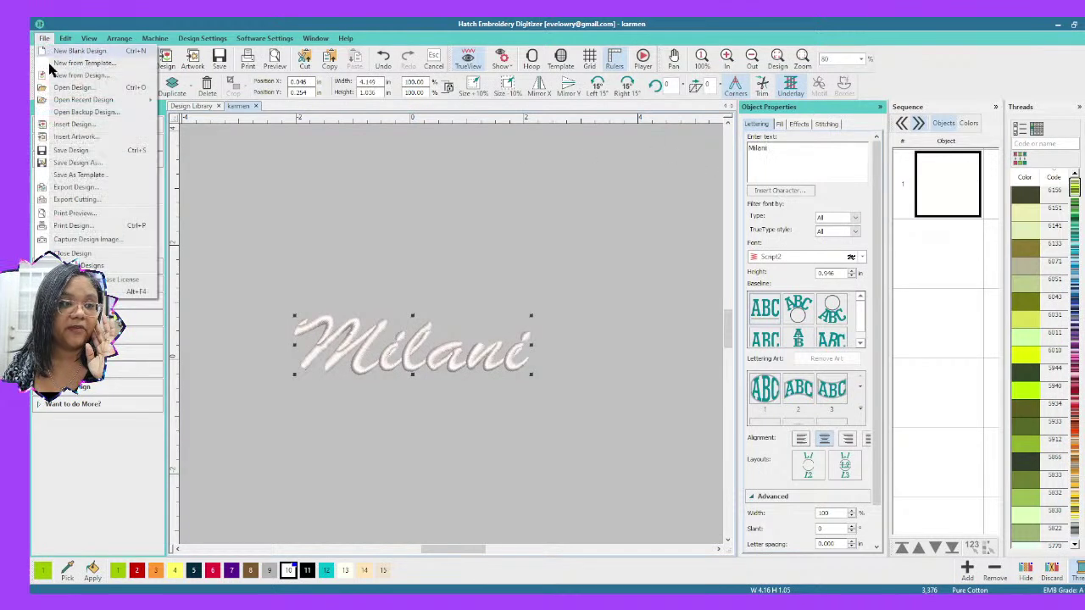
pyautogui.click(77, 187)
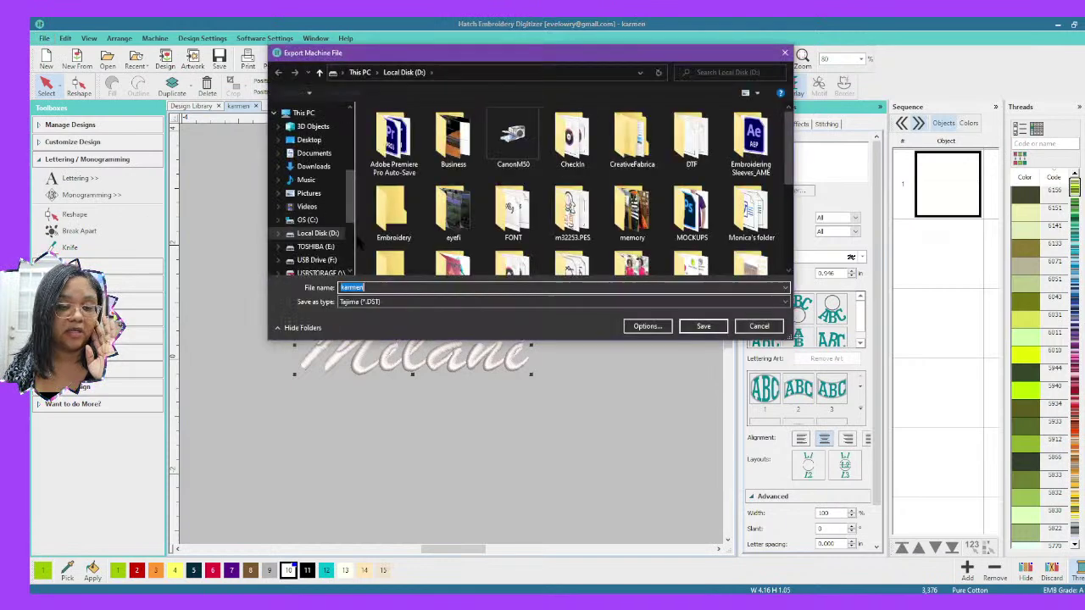
pyautogui.write('m')
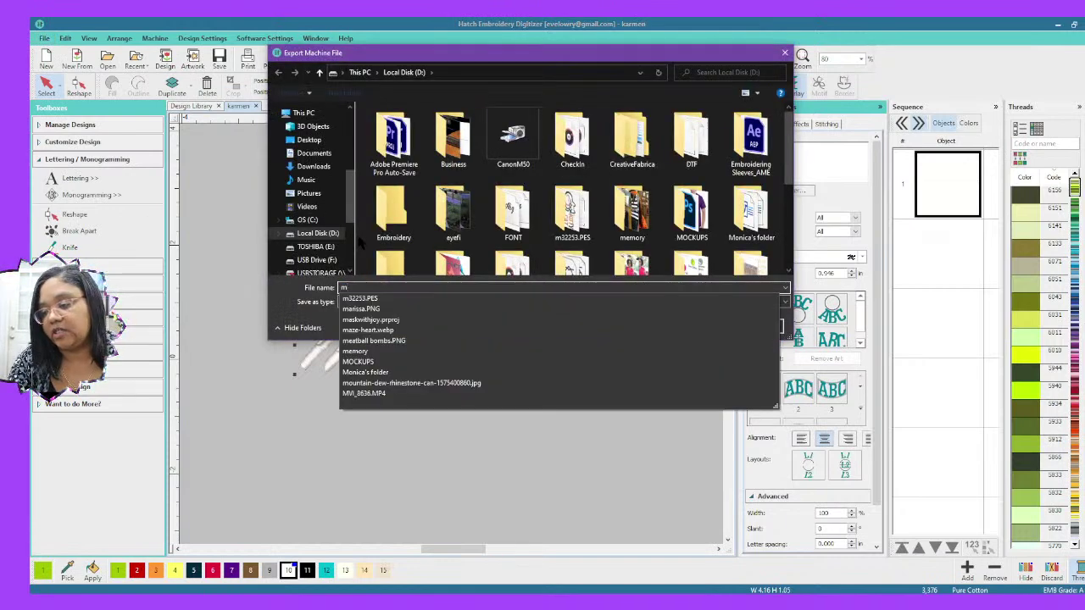
pyautogui.write('ilani')
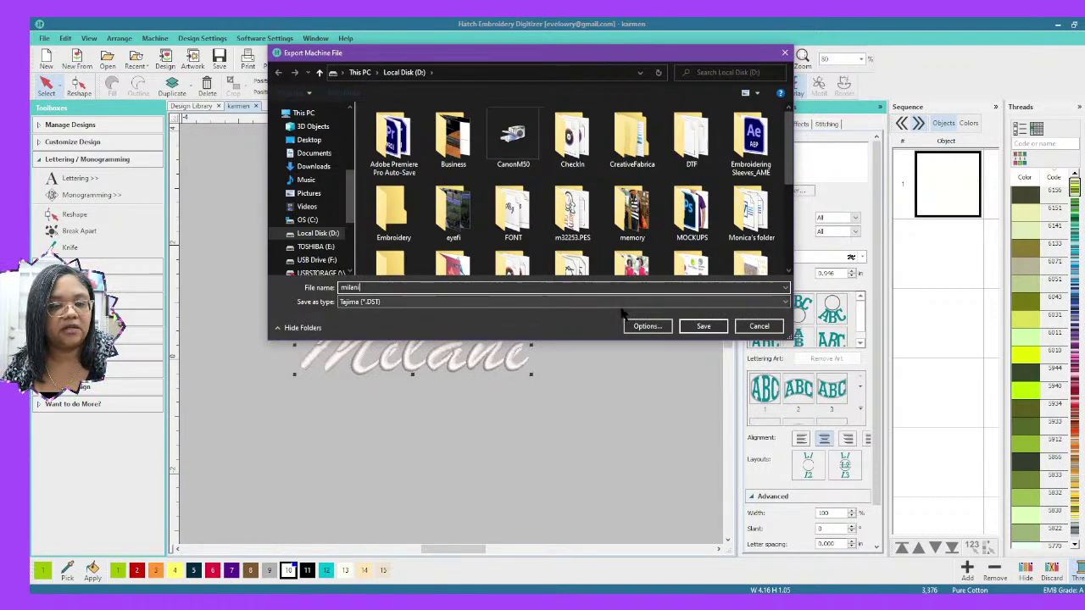
pyautogui.click(700, 326)
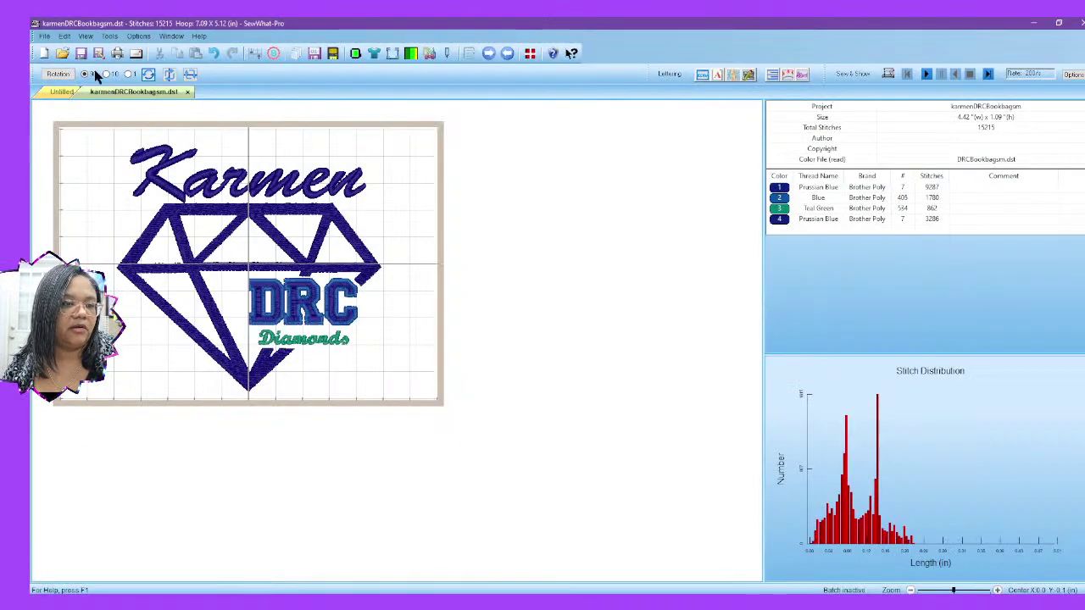
# Step: Merge the fourth person's name DST from Local Disk (D:) into the SewWhat-Pro design and centre it above the diamond
pyautogui.click(47, 37)
pyautogui.click(79, 73)
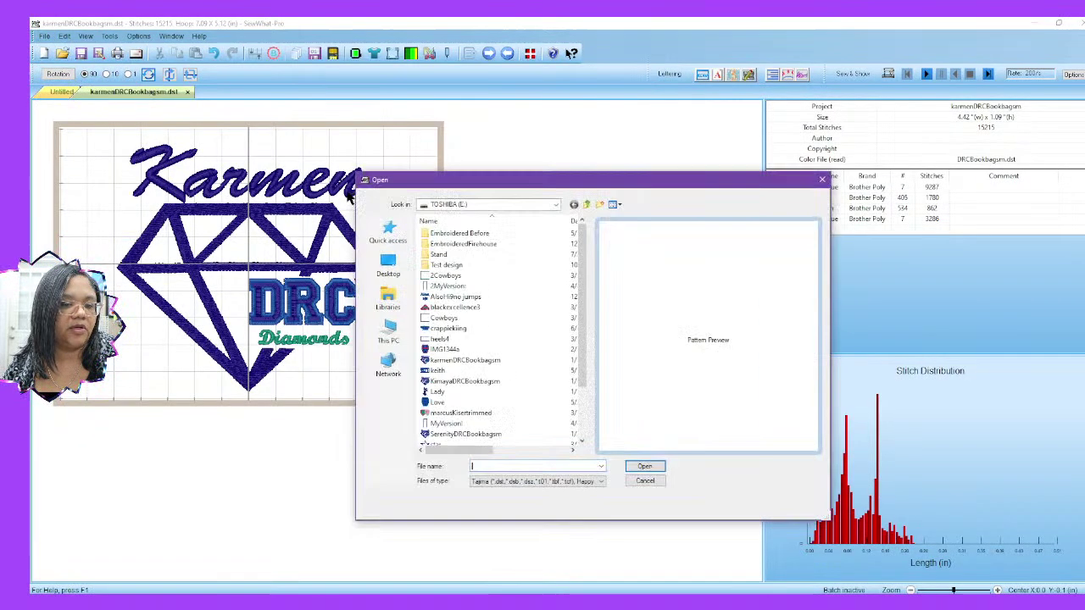
pyautogui.moveTo(588, 286); pyautogui.dragTo(588, 375)
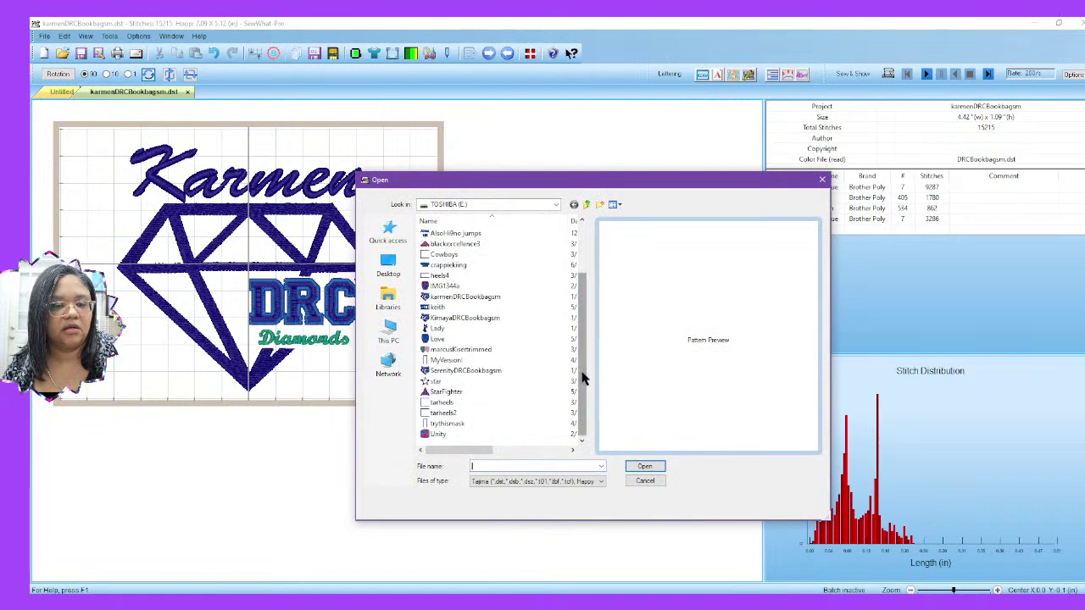
pyautogui.click(389, 230)
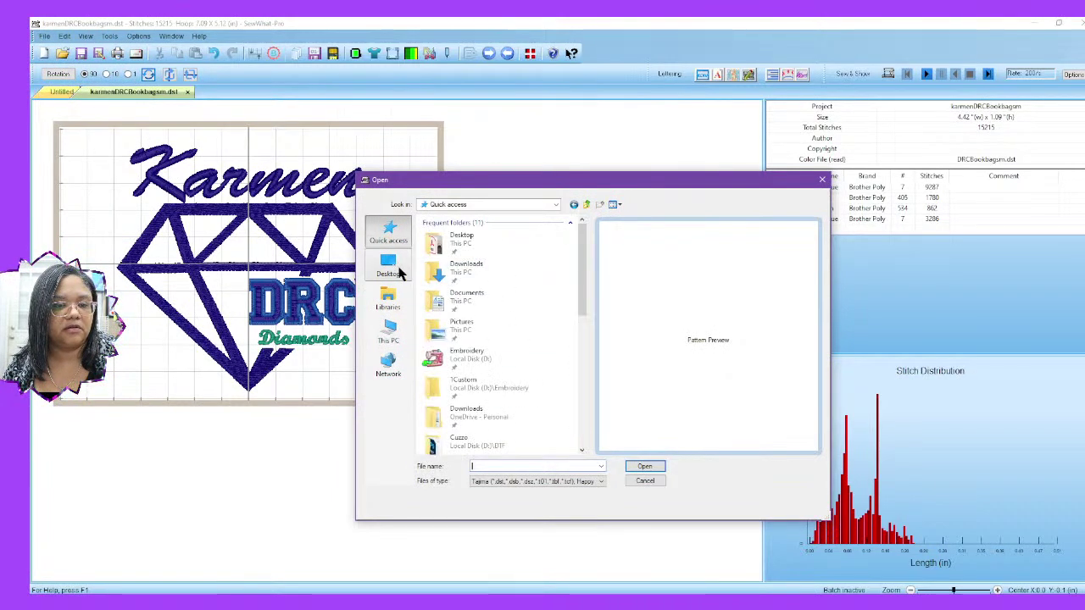
pyautogui.click(388, 330)
pyautogui.scroll(-3, 506, 361)
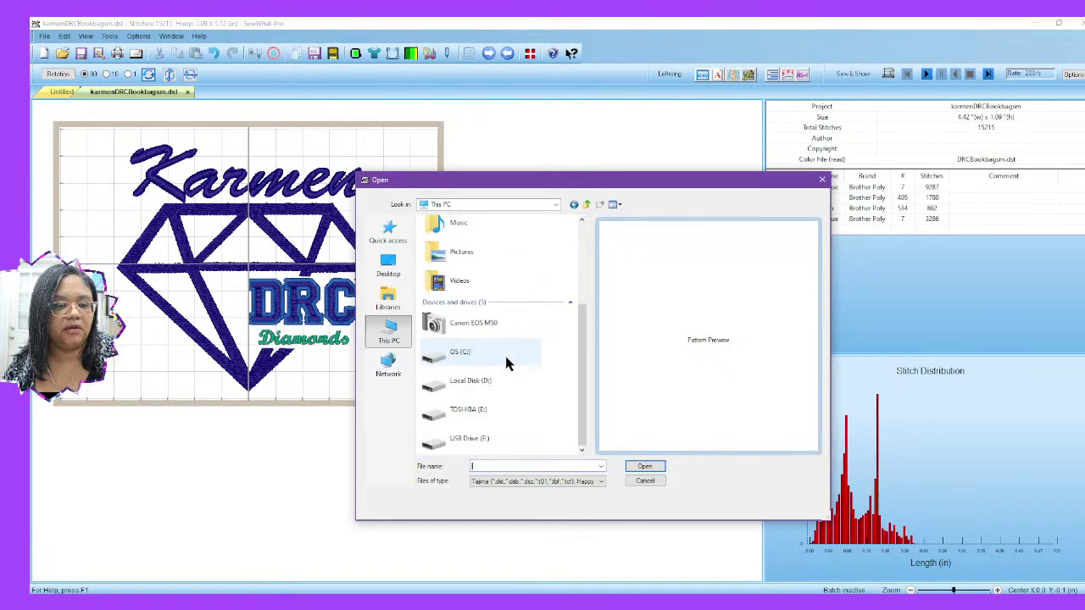
pyautogui.doubleClick(498, 386)
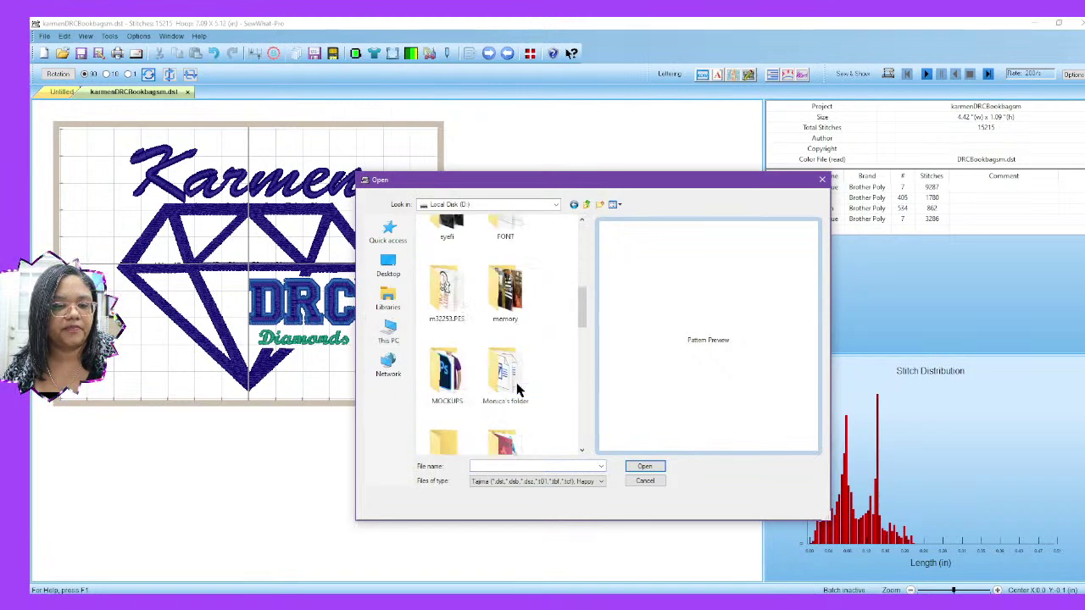
pyautogui.scroll(-5, 520, 390)
pyautogui.click(471, 367)
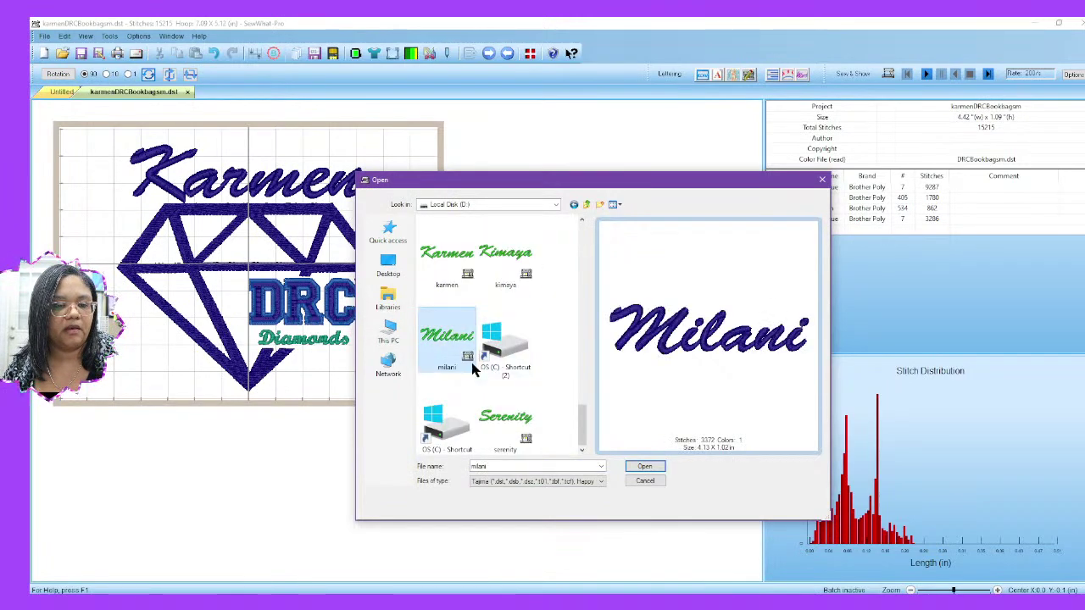
pyautogui.click(645, 468)
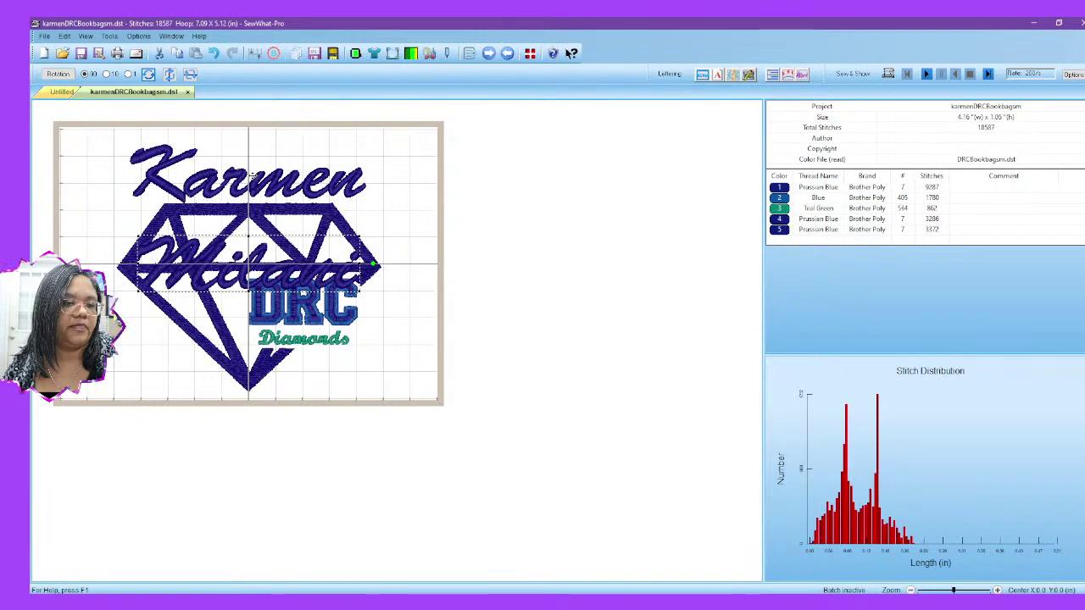
pyautogui.moveTo(248, 264); pyautogui.dragTo(252, 174)
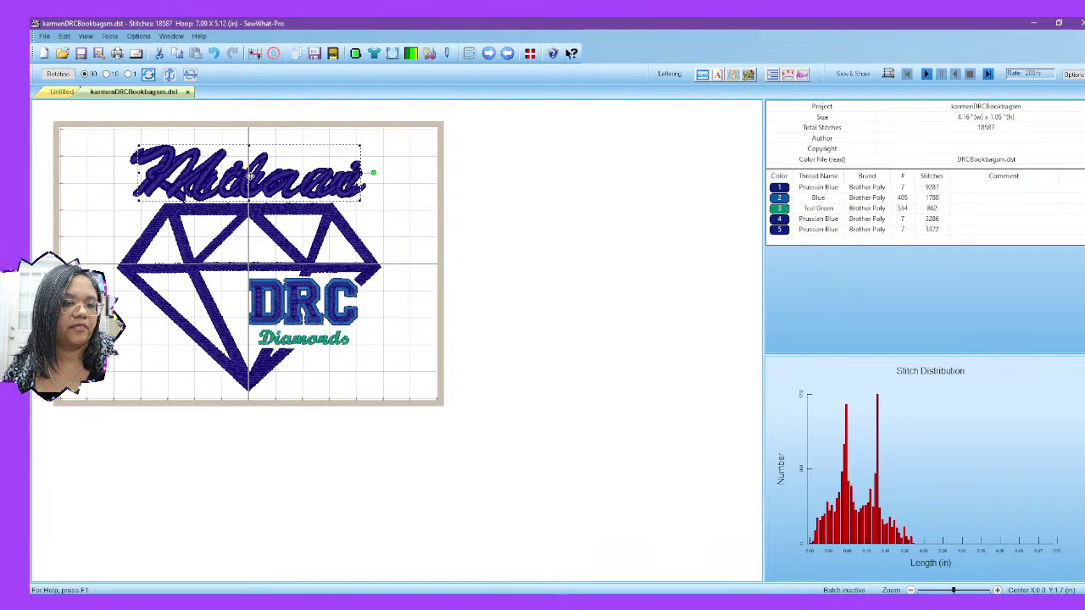
pyautogui.moveTo(250, 173); pyautogui.dragTo(250, 174)
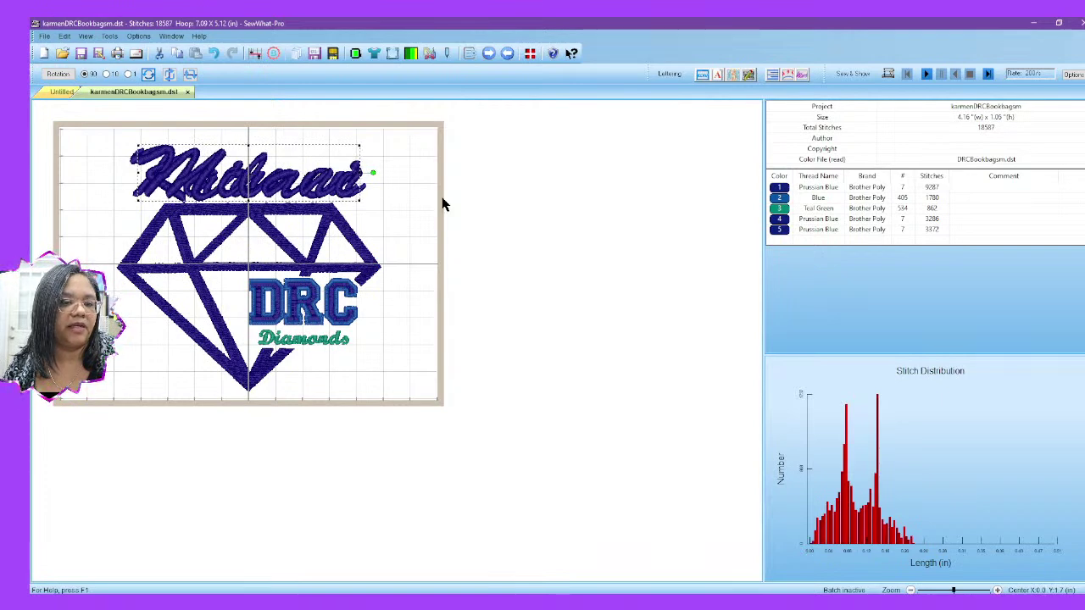
# Step: Delete the third person's name, thread 4 in Prussian Blue, from the combined design and select the fourth person's name
pyautogui.rightClick(779, 227)
pyautogui.click(744, 222)
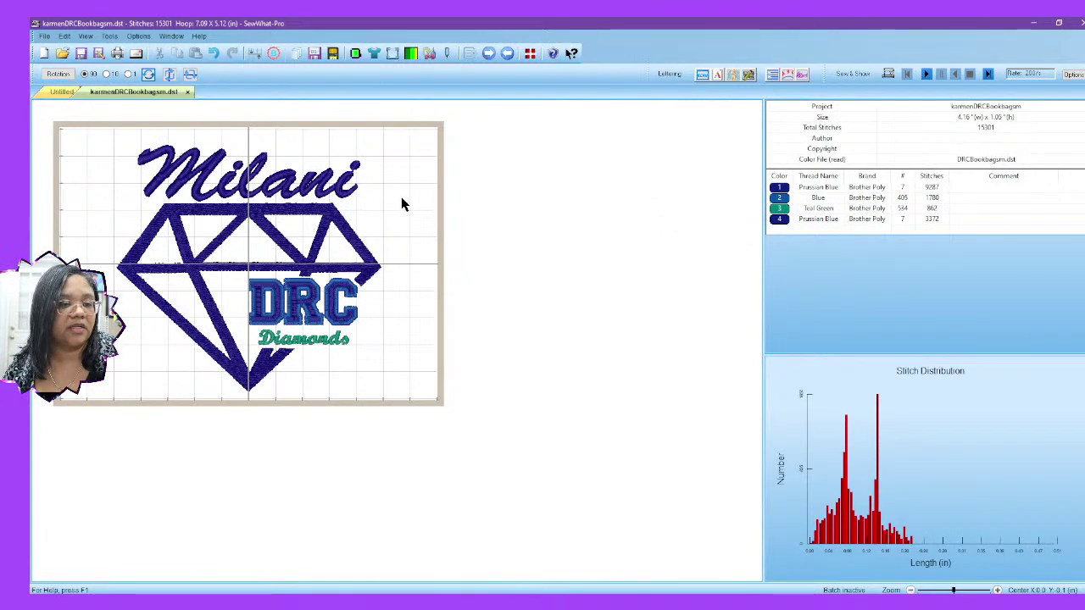
pyautogui.click(248, 173)
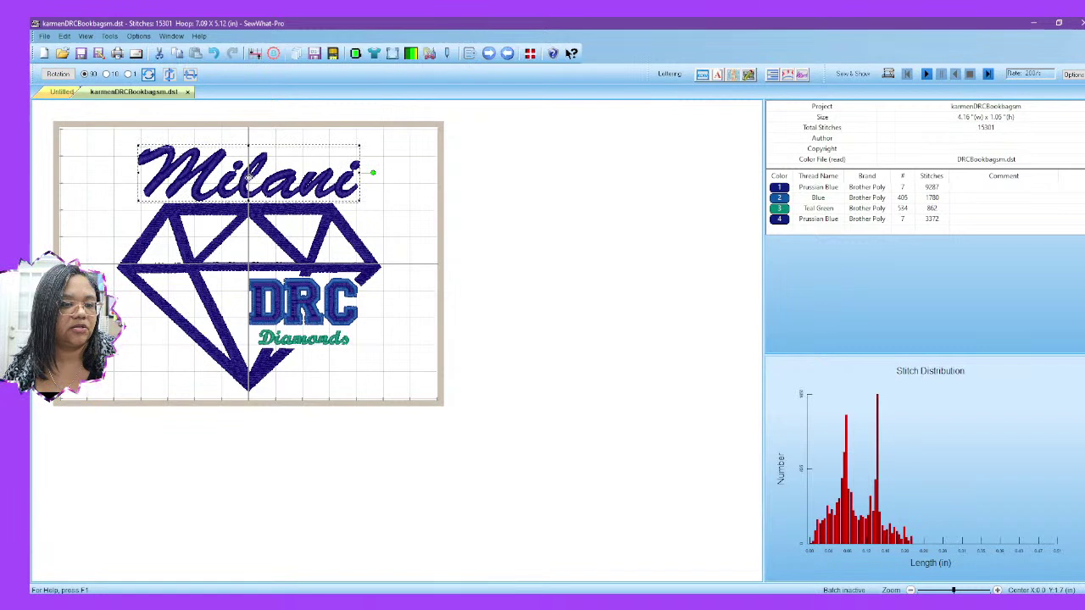
# Step: Save the combined design on TOSHIBA (E:) as a Tajima DST file named with the fourth person's first name followed by DRCBookbagsm
pyautogui.click(44, 37)
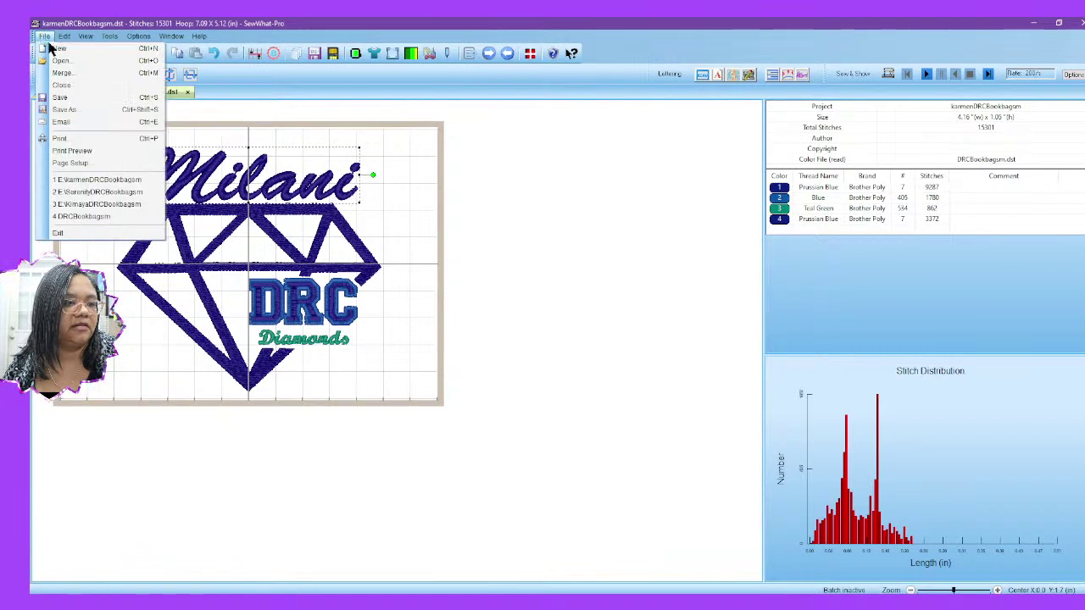
pyautogui.click(65, 110)
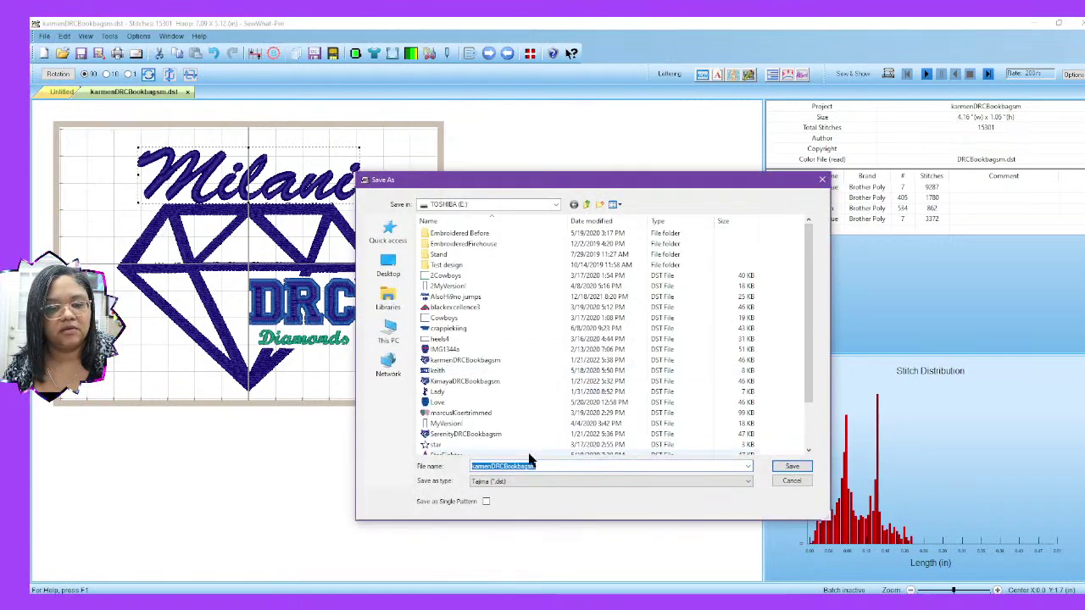
pyautogui.moveTo(493, 466); pyautogui.dragTo(436, 472)
pyautogui.write('milani')
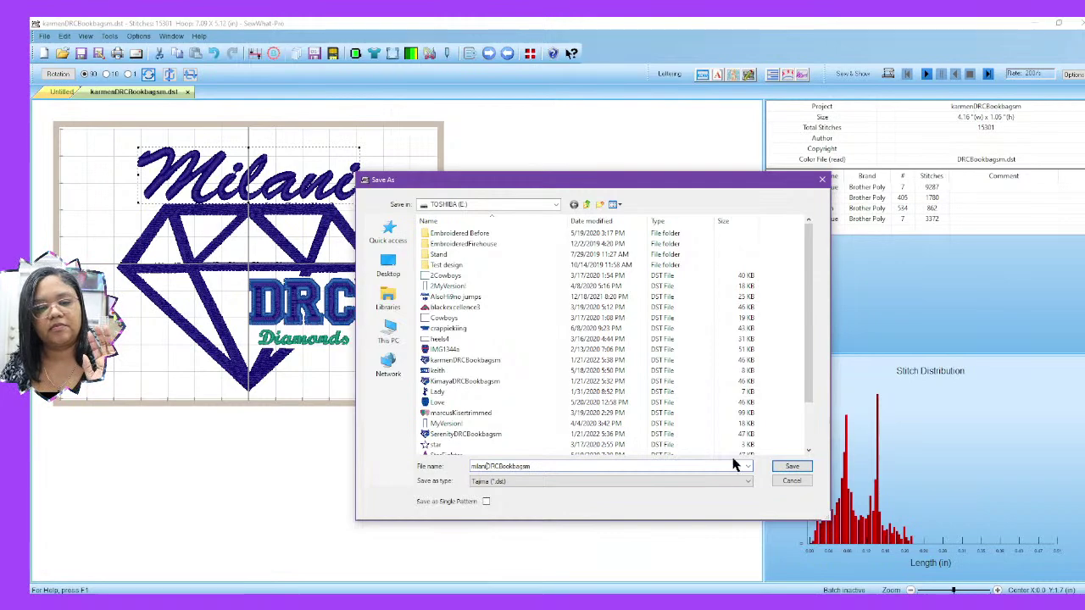
pyautogui.click(790, 467)
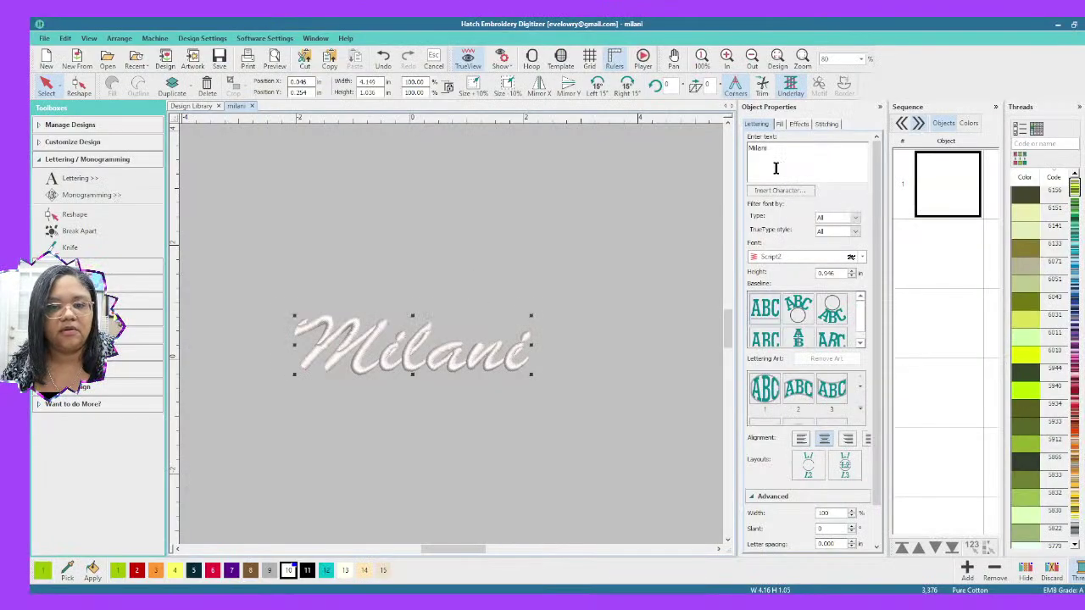
# Step: Switch to Hatch Embroidery Digitizer and replace the lettering text with the fifth person's first name
pyautogui.click(774, 168)
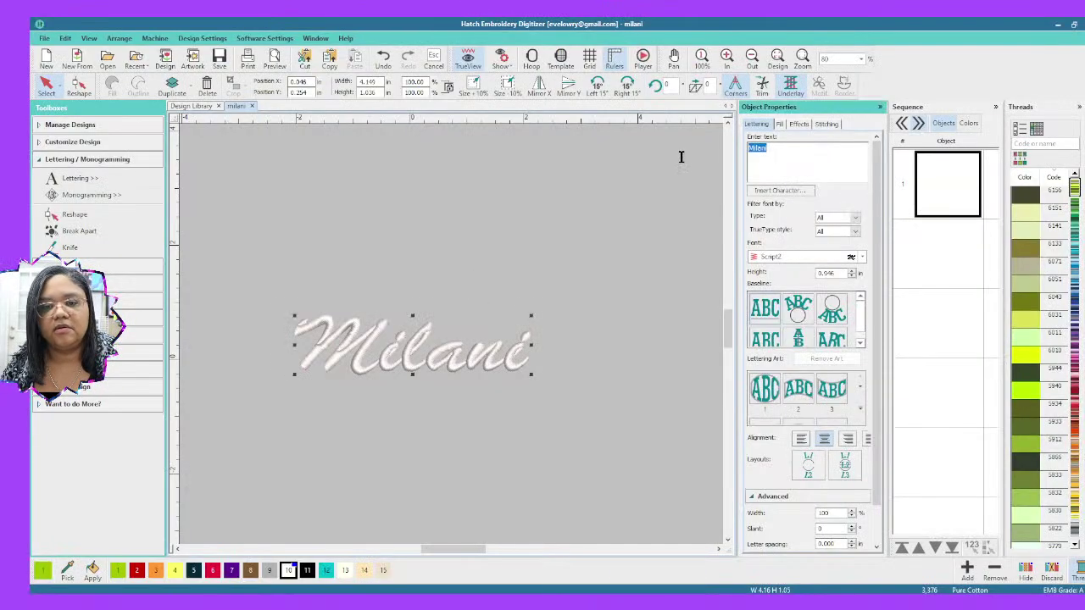
pyautogui.write('Ivy')
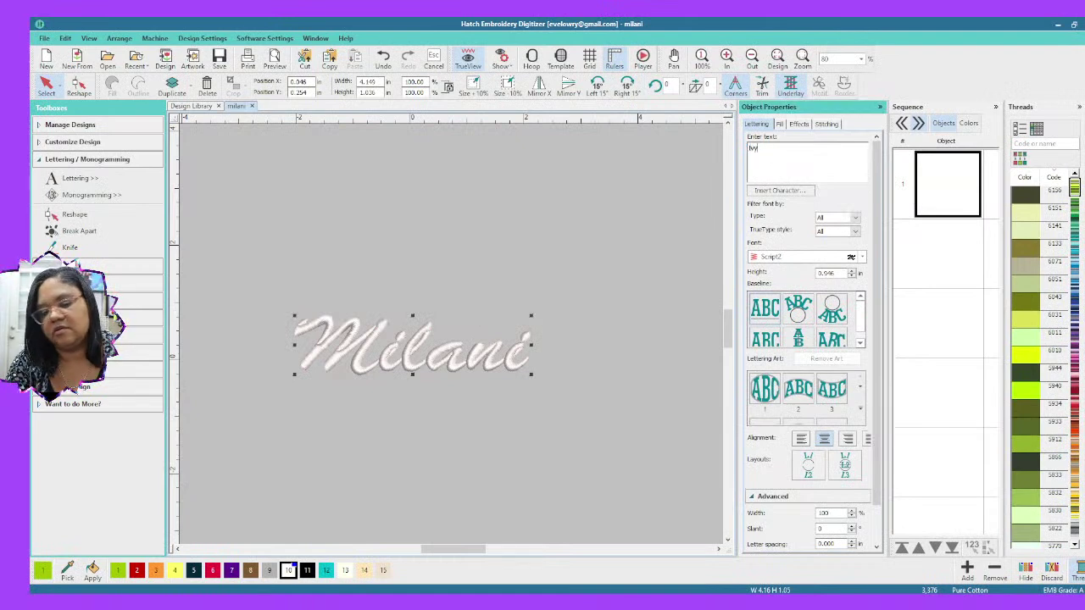
pyautogui.press('Return')
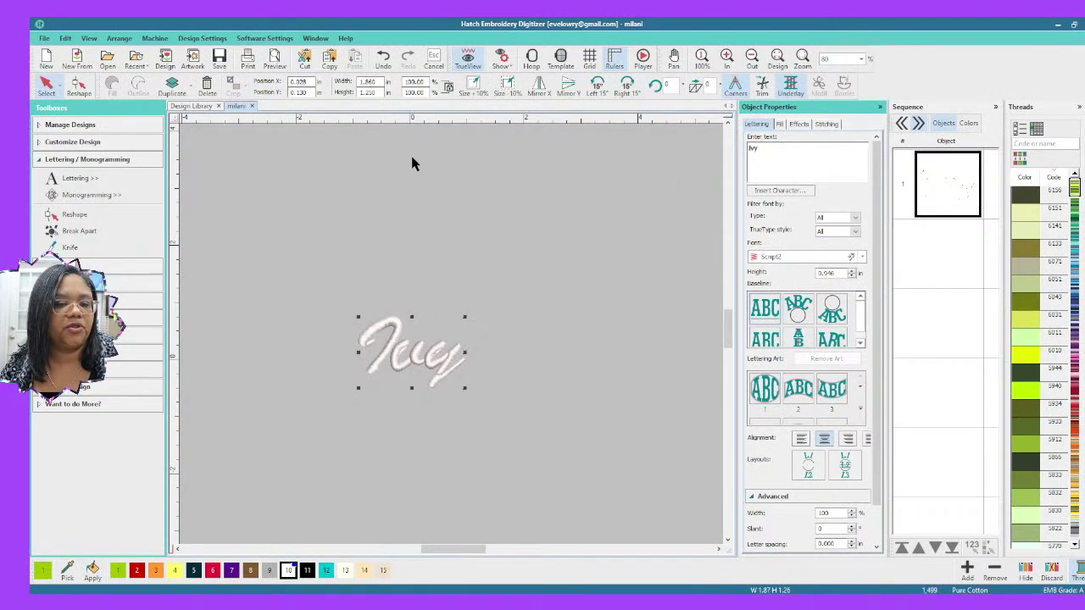
# Step: Export the lettering to Local Disk (D:) as a Tajima DST file named with the fifth person's first name
pyautogui.click(44, 38)
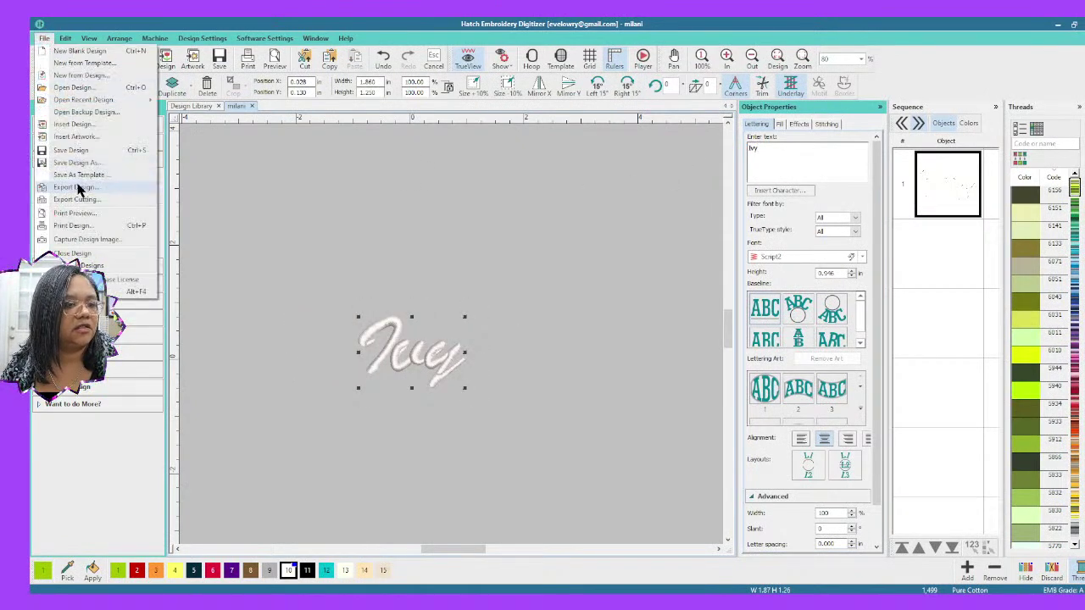
pyautogui.press('Escape')
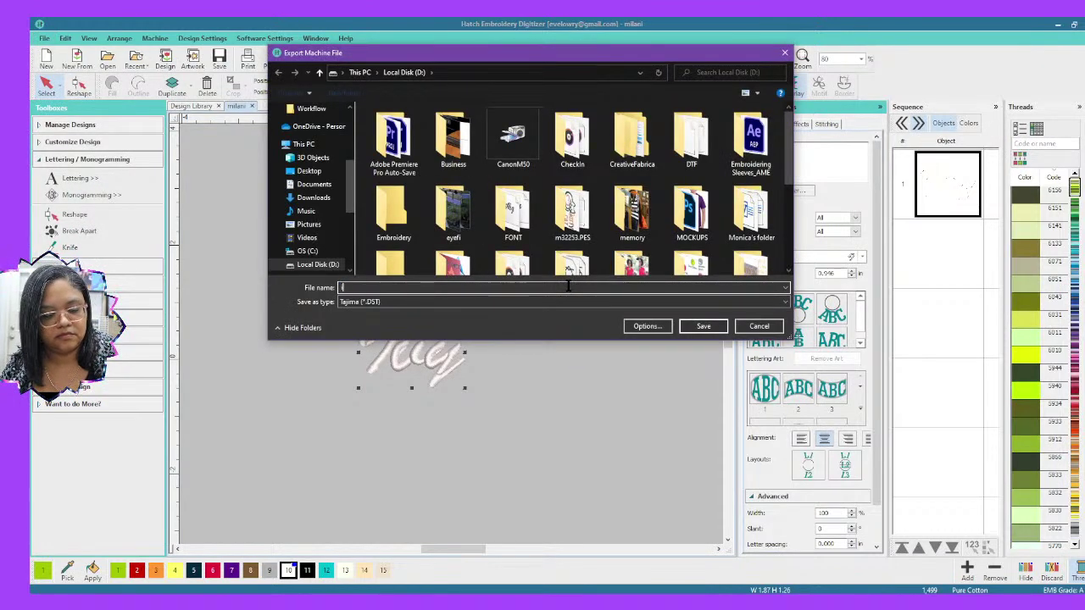
pyautogui.write('vy')
pyautogui.click(702, 326)
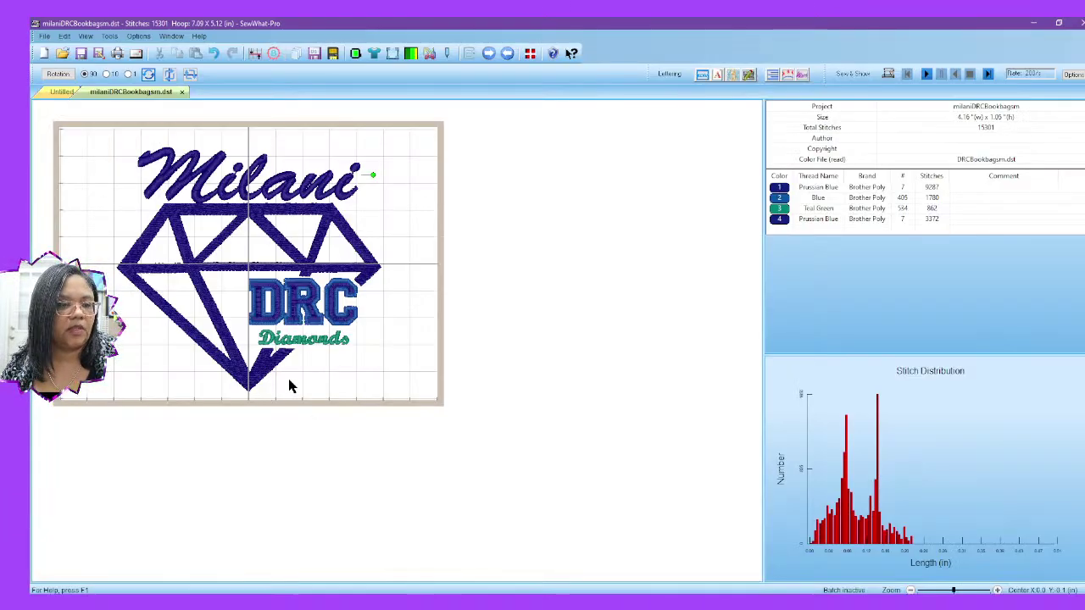
# Step: Merge the fifth person's name DST from Local Disk (D:) into the SewWhat-Pro design and centre it above the diamond
pyautogui.click(43, 37)
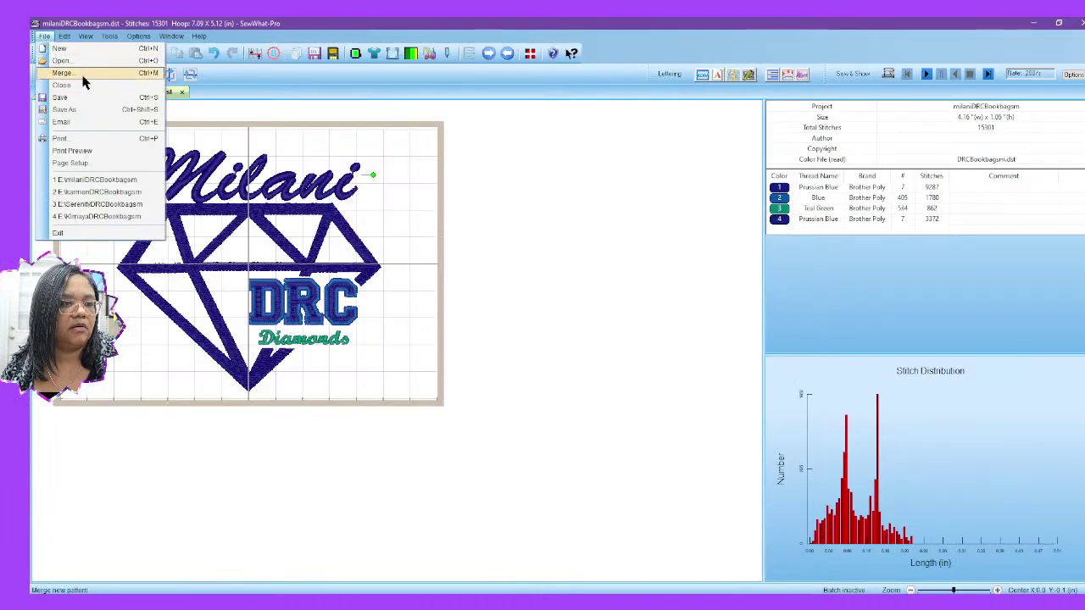
pyautogui.click(83, 61)
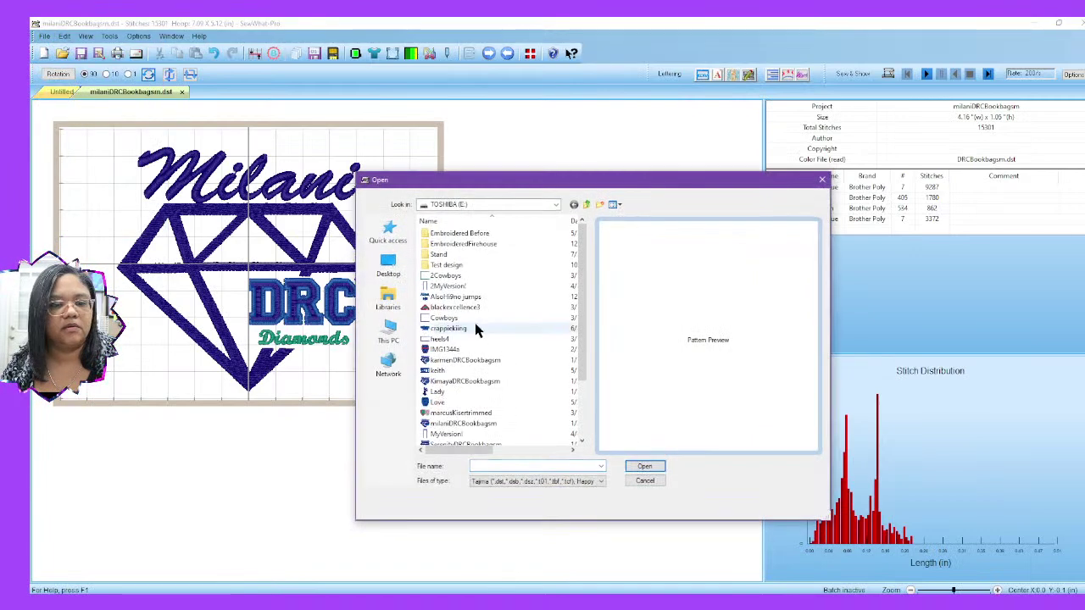
pyautogui.click(388, 332)
pyautogui.scroll(-3, 494, 398)
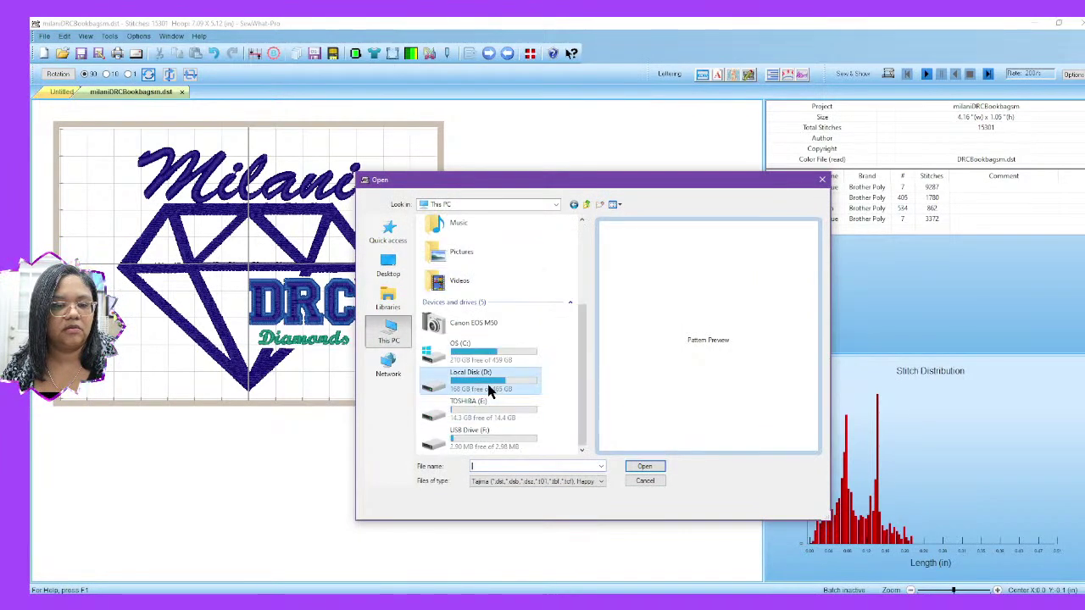
pyautogui.doubleClick(487, 383)
pyautogui.scroll(-5, 486, 341)
pyautogui.scroll(2, 487, 341)
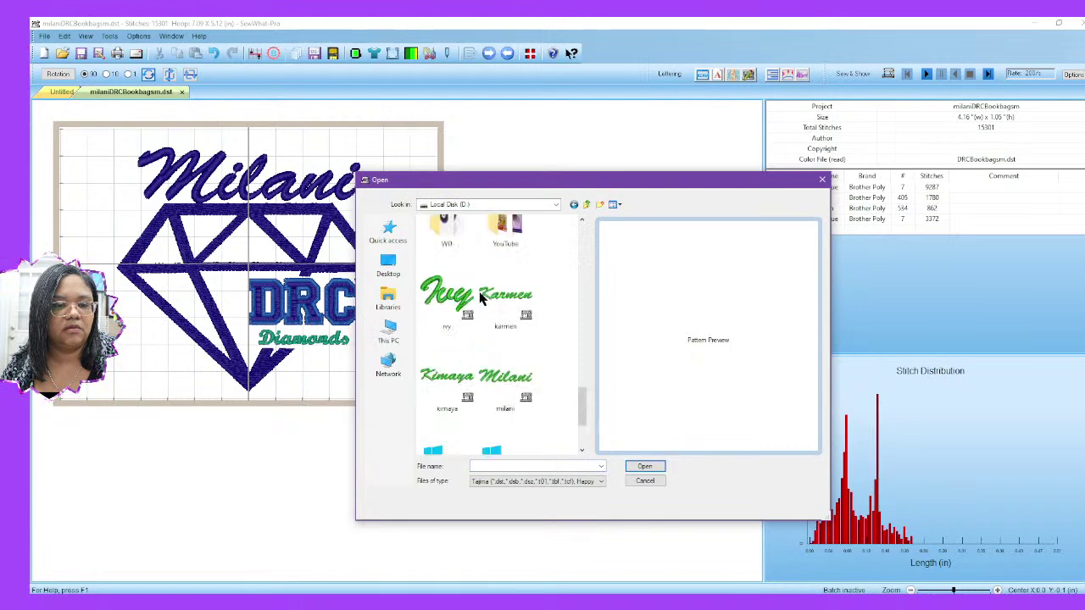
pyautogui.click(447, 296)
pyautogui.click(644, 466)
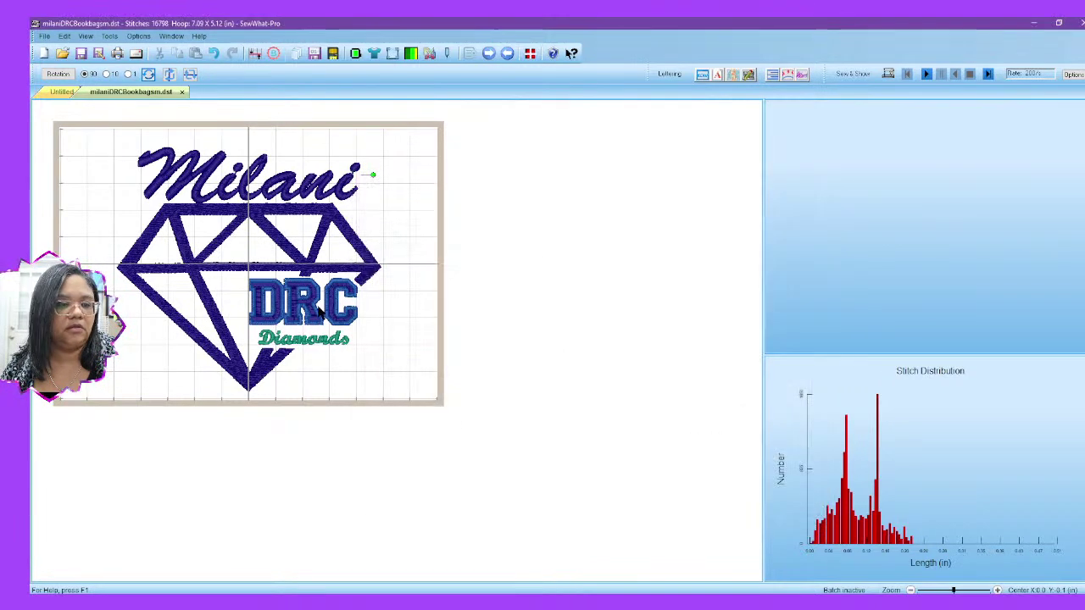
pyautogui.moveTo(246, 265); pyautogui.dragTo(247, 179)
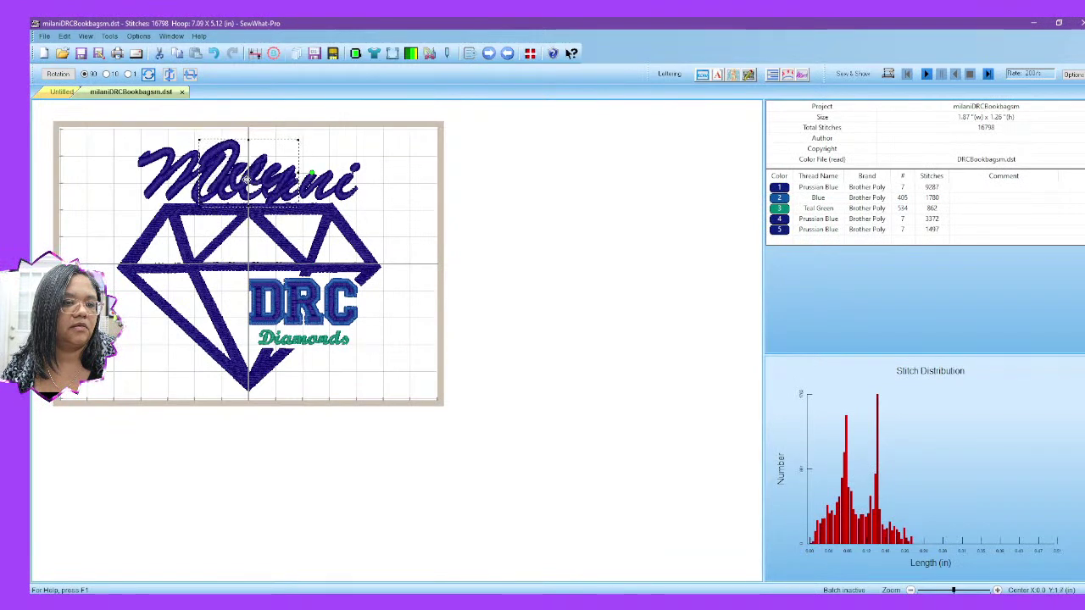
# Step: Delete the fourth person's name, thread 4 in Prussian Blue, from the combined design
pyautogui.click(771, 218)
pyautogui.rightClick(767, 218)
pyautogui.click(688, 222)
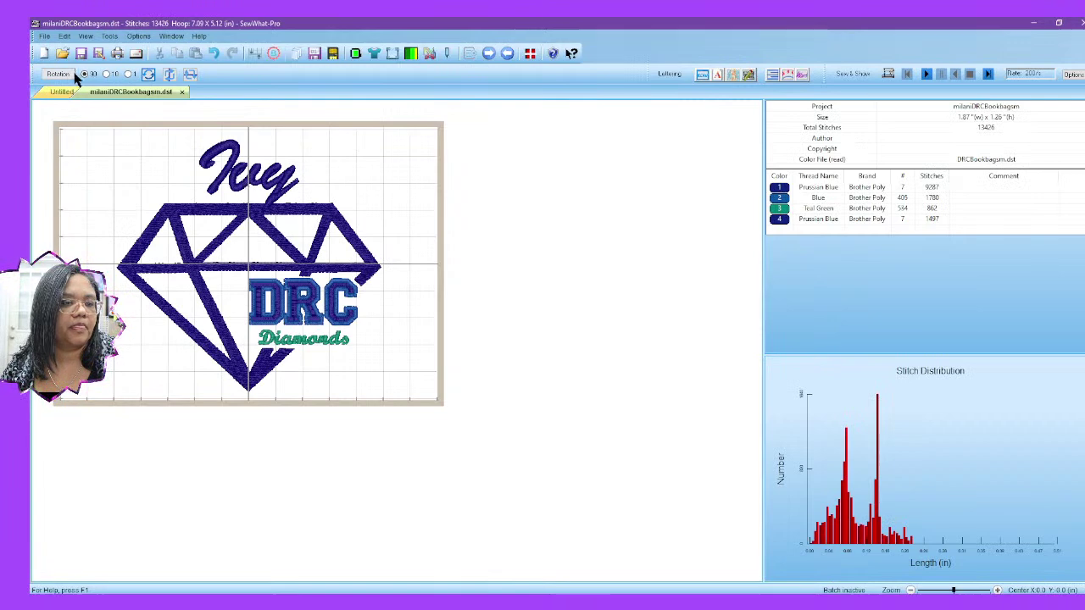
# Step: Save the combined design on TOSHIBA (E:) as a Tajima DST file named with the fifth person's first name followed by DRCBookbagsm
pyautogui.click(44, 35)
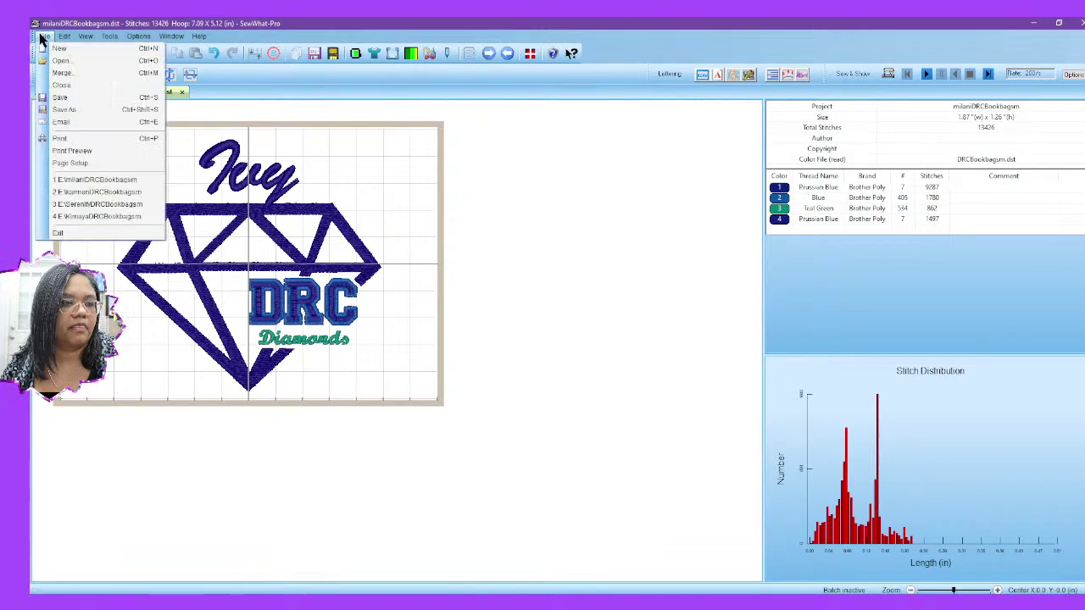
pyautogui.click(66, 109)
pyautogui.click(487, 466)
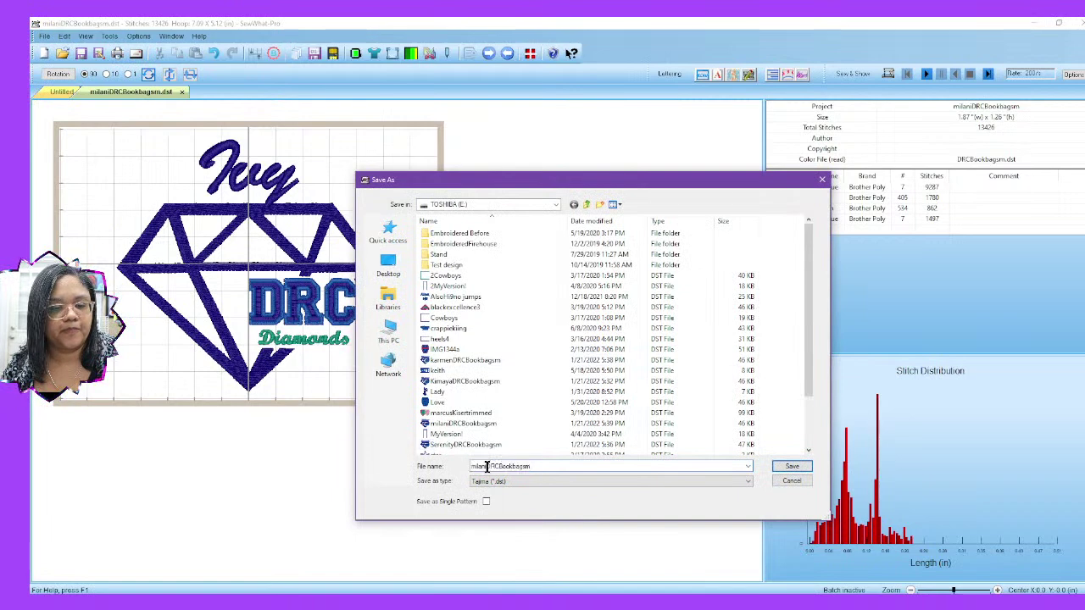
pyautogui.moveTo(488, 466); pyautogui.dragTo(441, 472)
pyautogui.write('ivy')
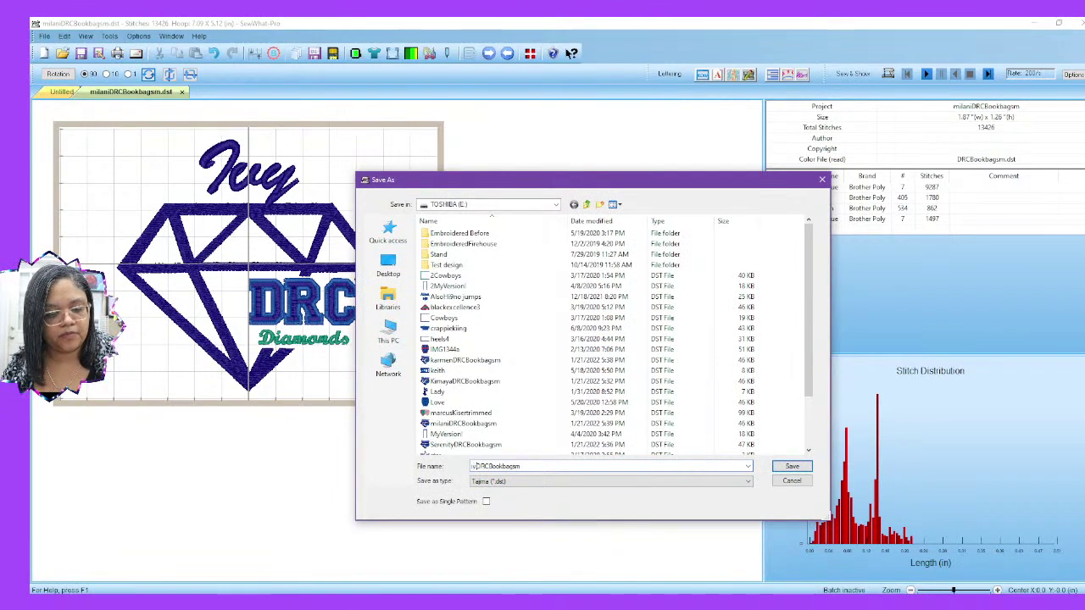
pyautogui.click(788, 467)
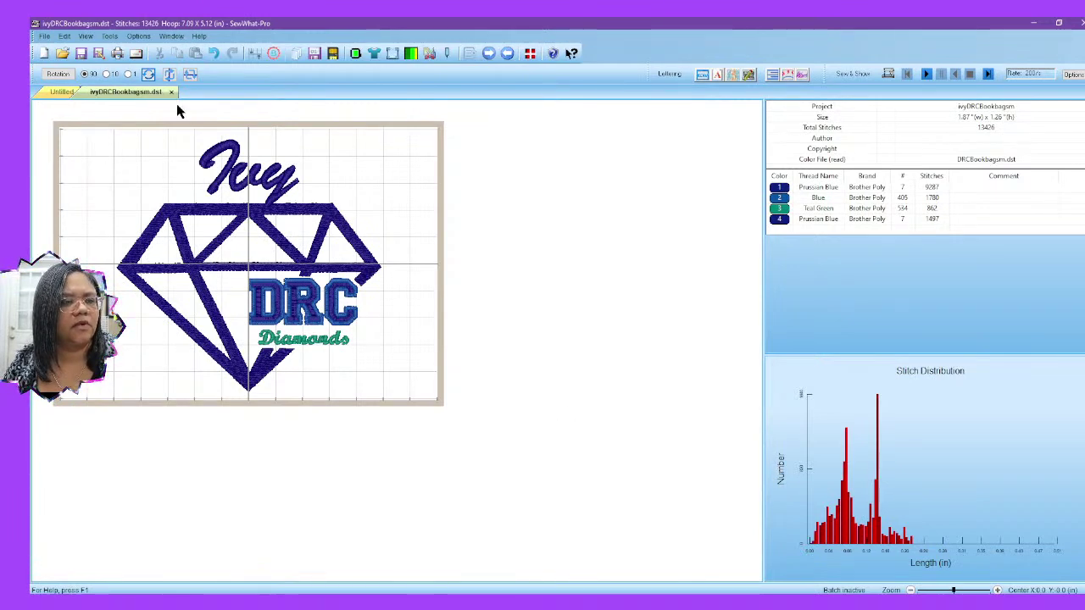
# Step: Switch to Hatch Embroidery Digitizer and replace the lettering text with the sixth person's first name
pyautogui.hotkey('alt', 'Tab')
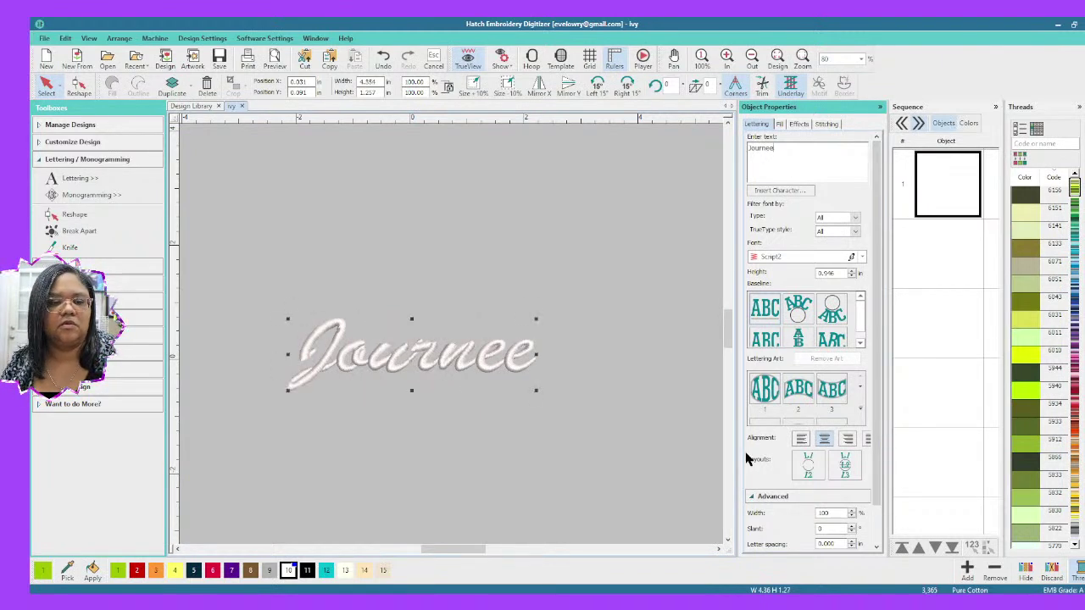
pyautogui.click(44, 38)
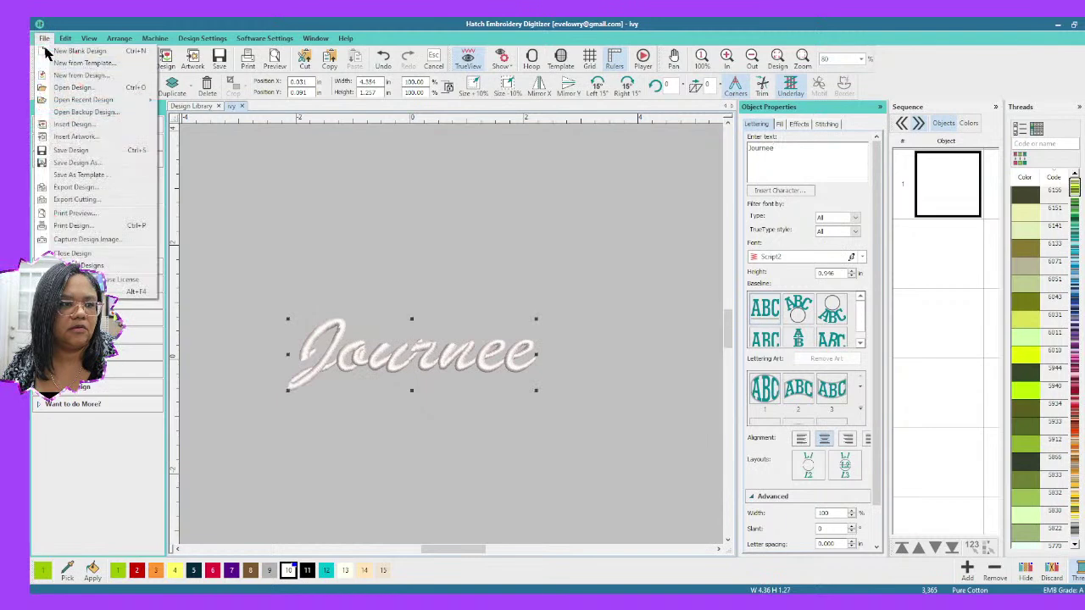
pyautogui.click(78, 205)
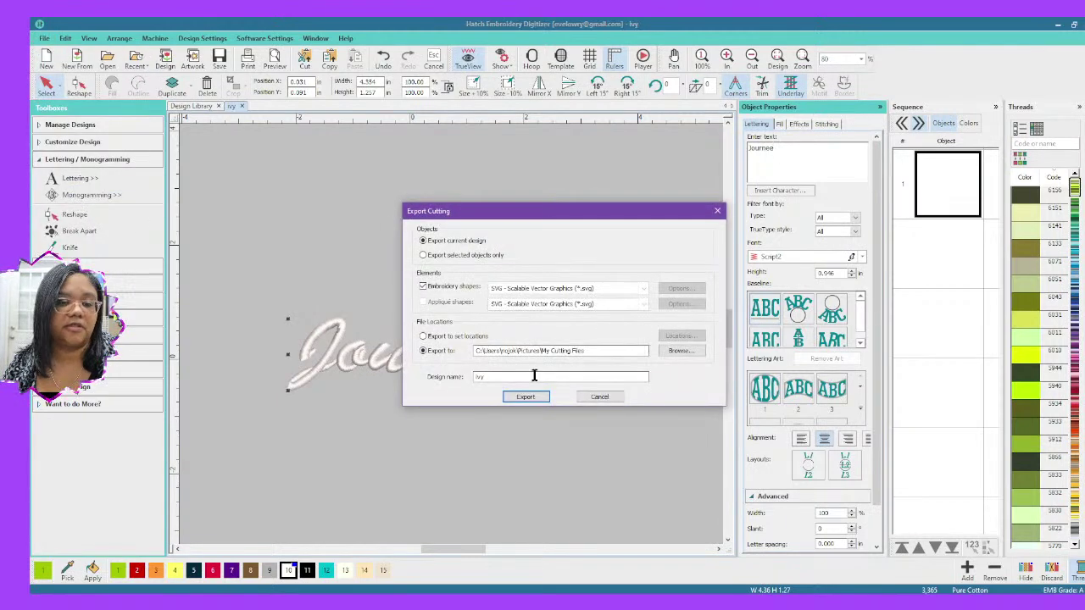
pyautogui.click(589, 398)
# Step: Export the lettering to Local Disk (D:) as a Tajima DST file named with the sixth person's first name
pyautogui.click(44, 39)
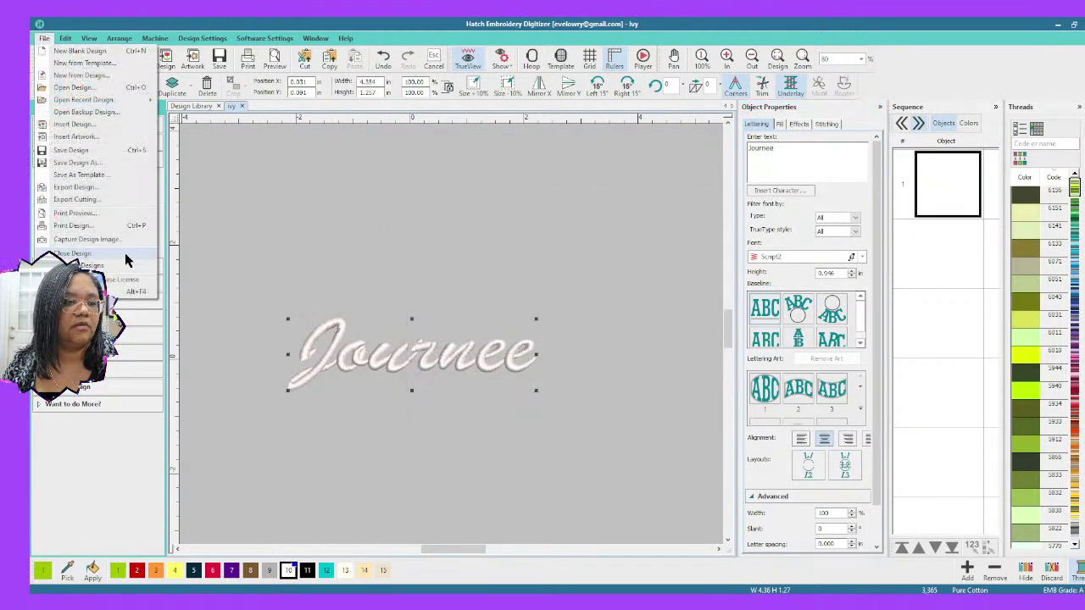
pyautogui.click(76, 189)
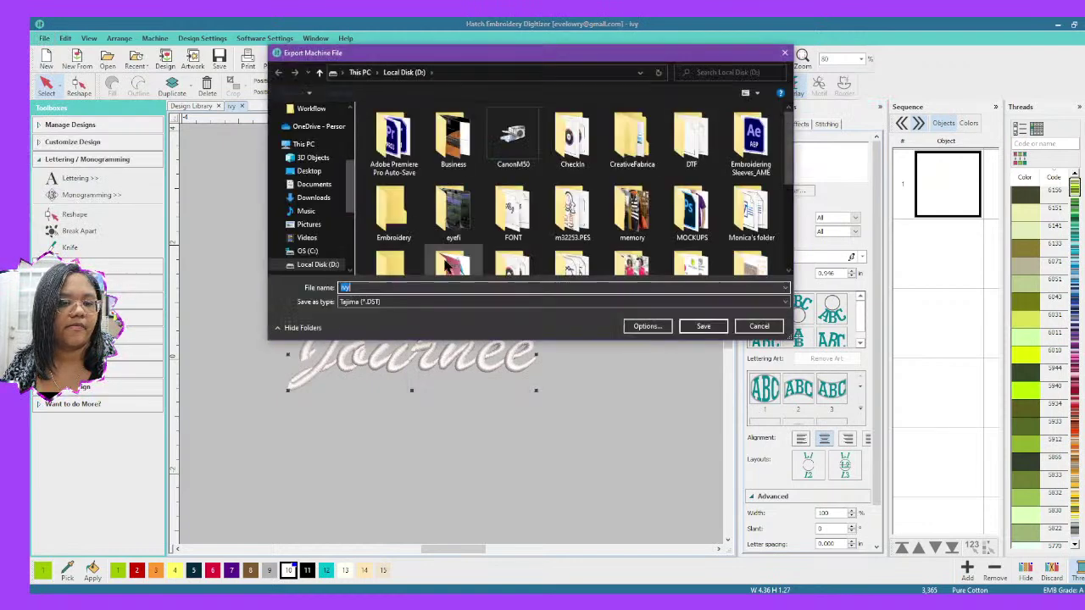
pyautogui.write('joure')
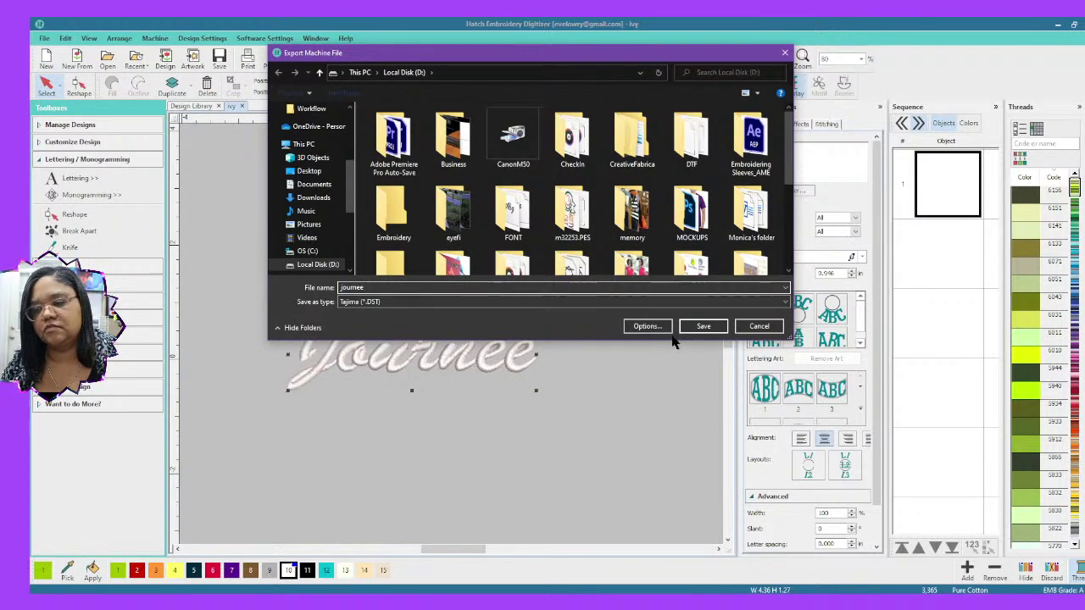
pyautogui.click(711, 326)
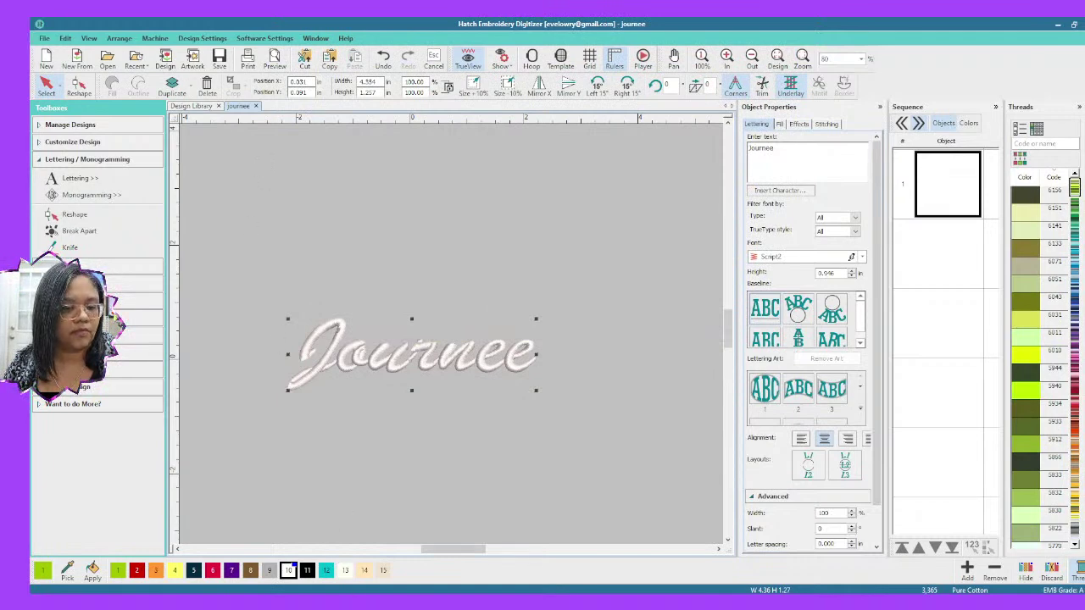
# Step: Switch to SewWhat-Pro and merge the sixth person's name DST file from Local Disk (D:) into the diamond design
pyautogui.click(425, 603)
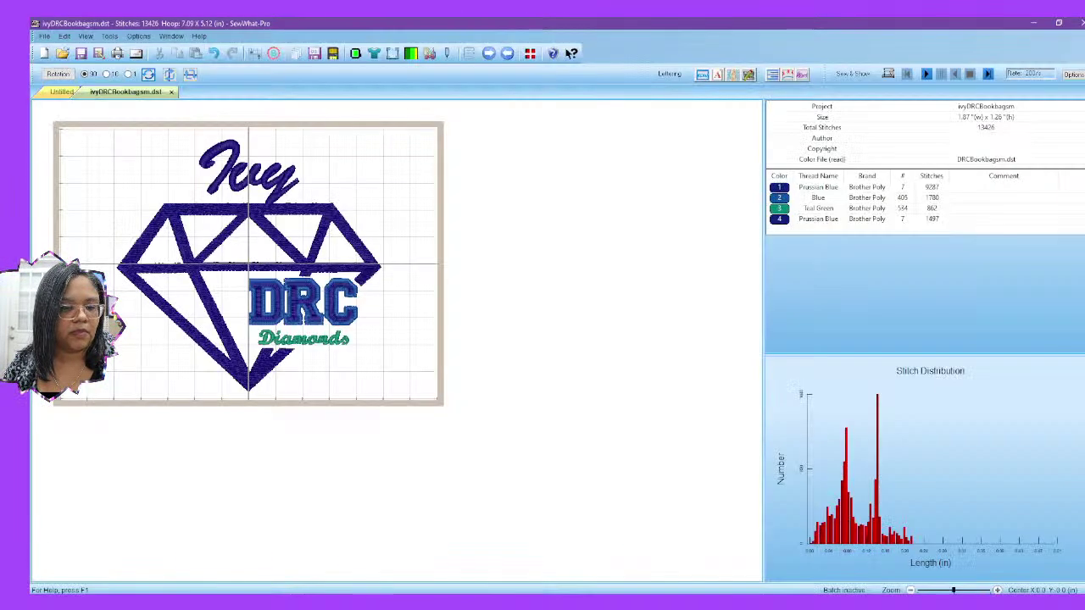
pyautogui.click(45, 37)
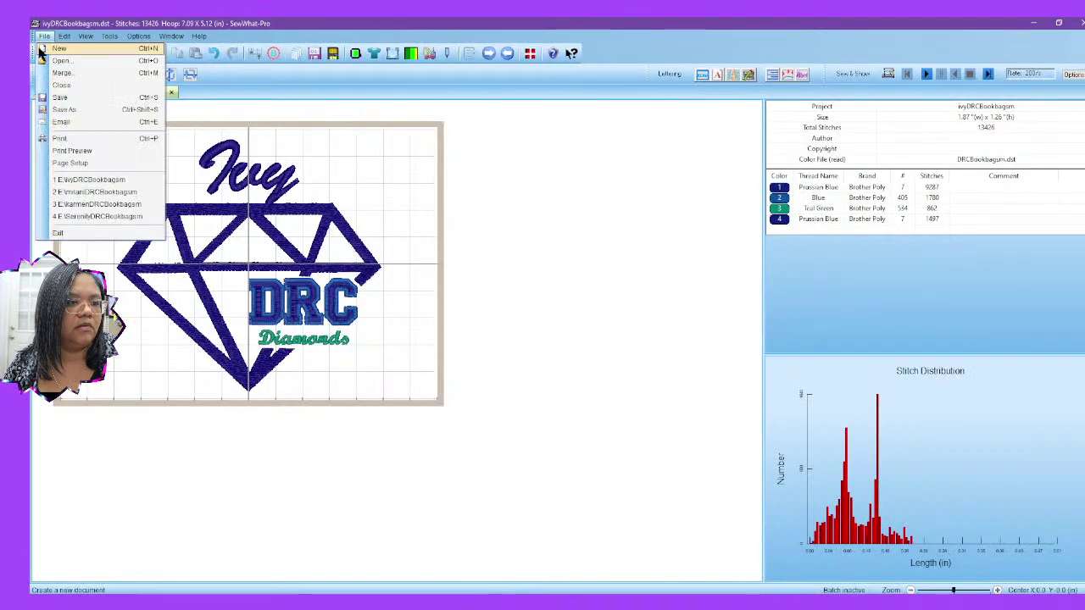
pyautogui.click(57, 75)
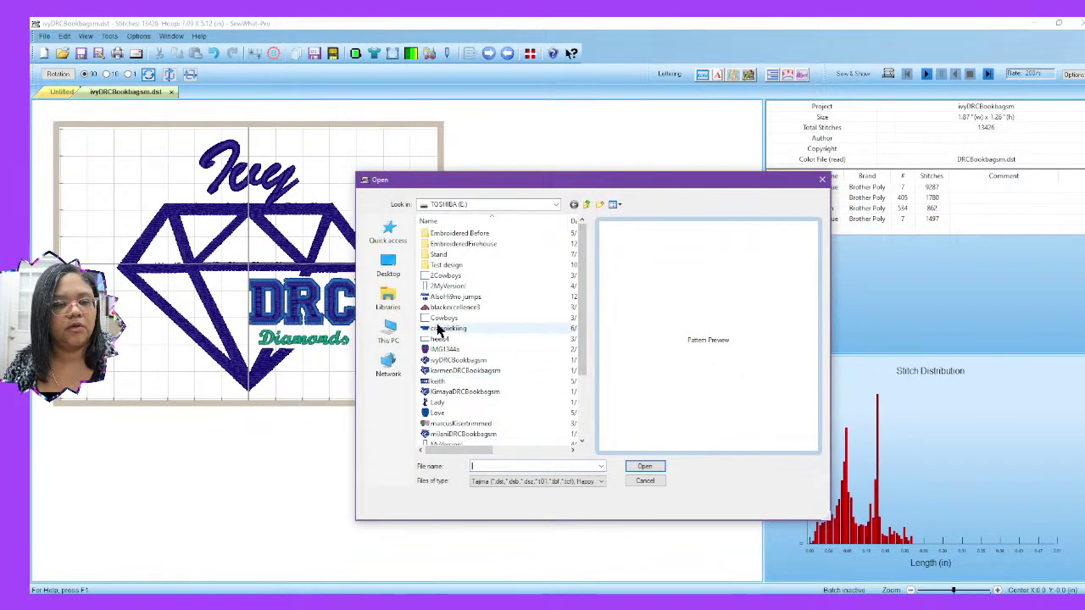
pyautogui.click(407, 330)
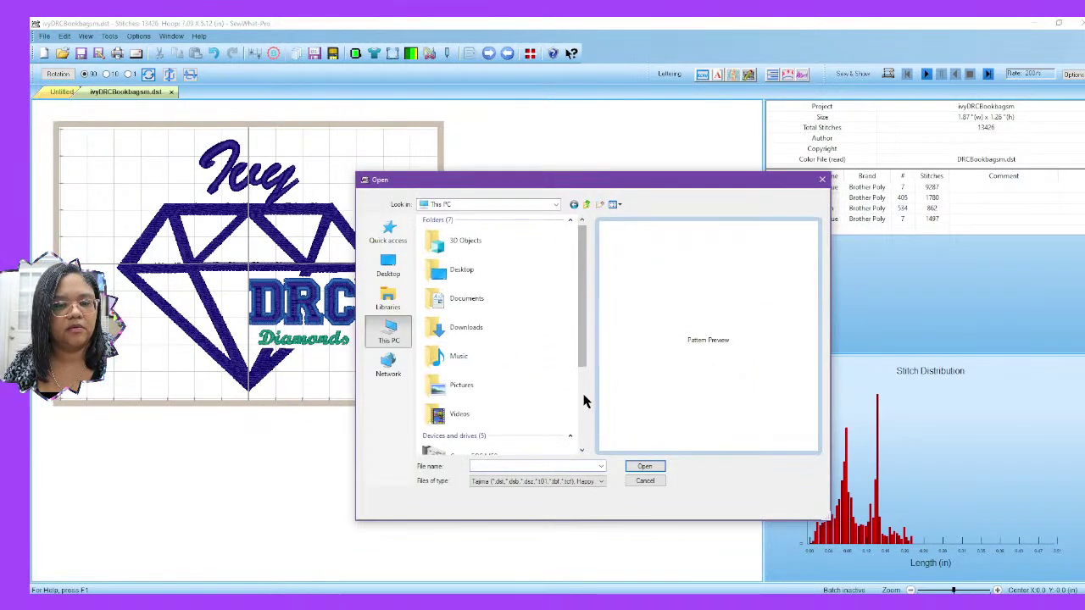
pyautogui.scroll(-1, 591, 395)
pyautogui.scroll(-2, 514, 444)
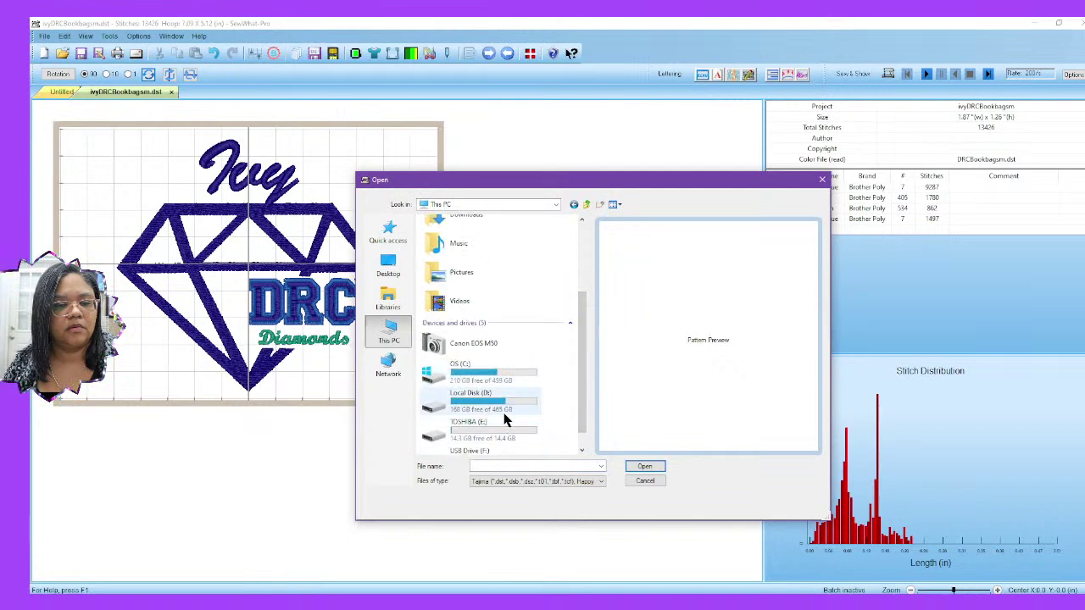
pyautogui.doubleClick(500, 405)
pyautogui.scroll(-5, 474, 373)
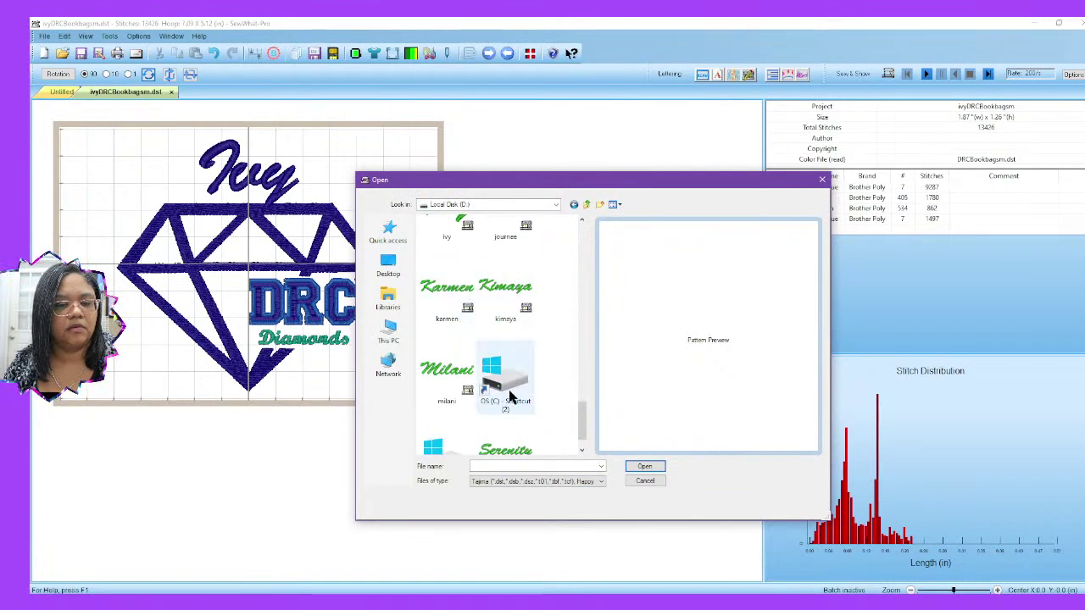
pyautogui.scroll(2, 437, 343)
pyautogui.click(517, 328)
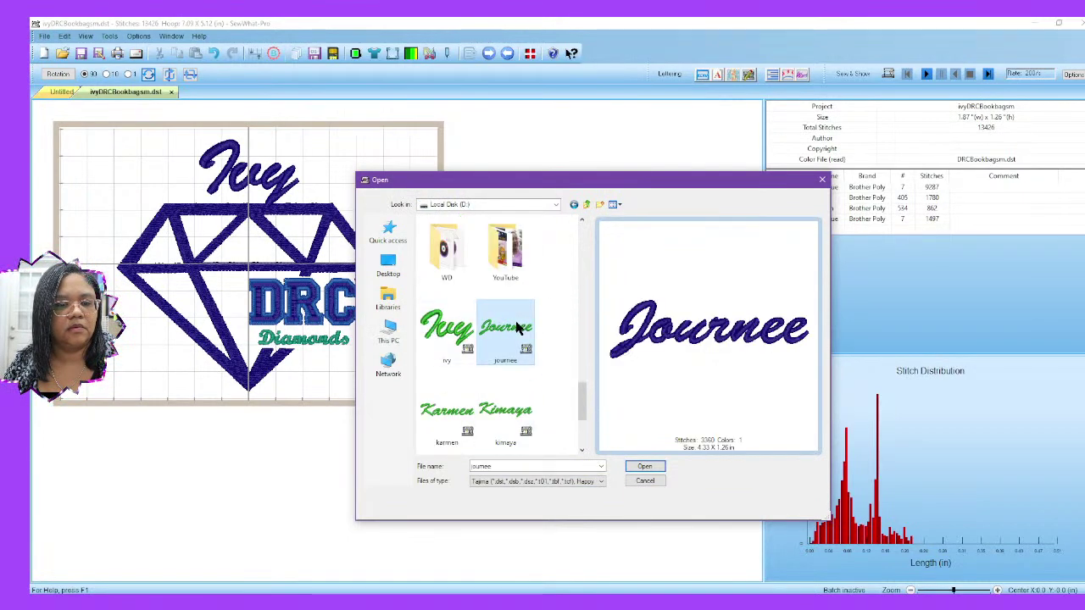
pyautogui.click(644, 466)
# Step: Move the sixth person's name centred above the diamond and delete the fifth person's name, thread 4 in Prussian Blue
pyautogui.moveTo(252, 260); pyautogui.dragTo(252, 181)
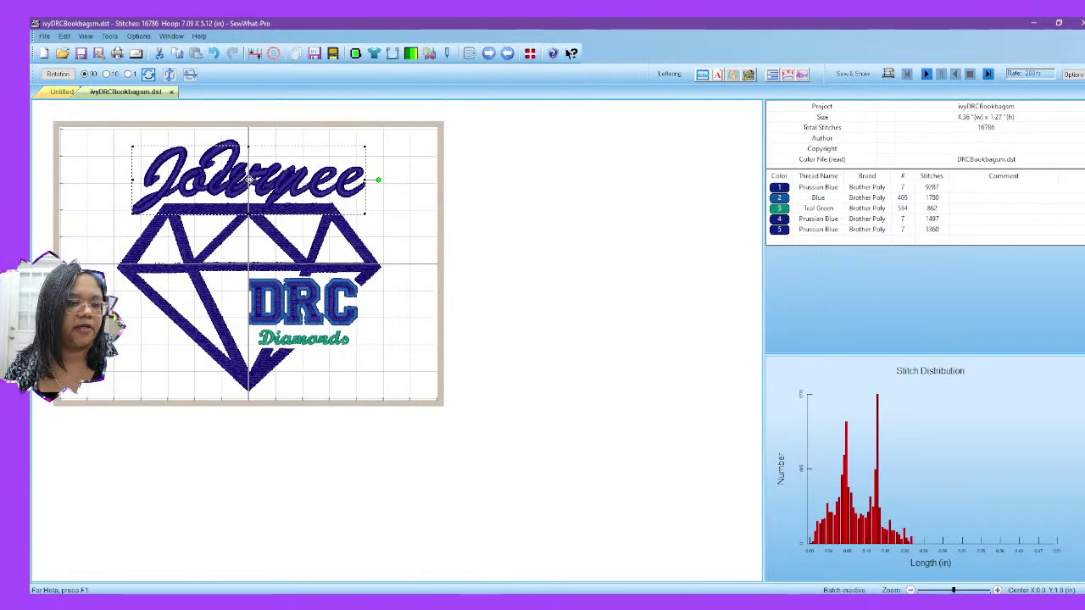
pyautogui.moveTo(251, 179); pyautogui.dragTo(250, 183)
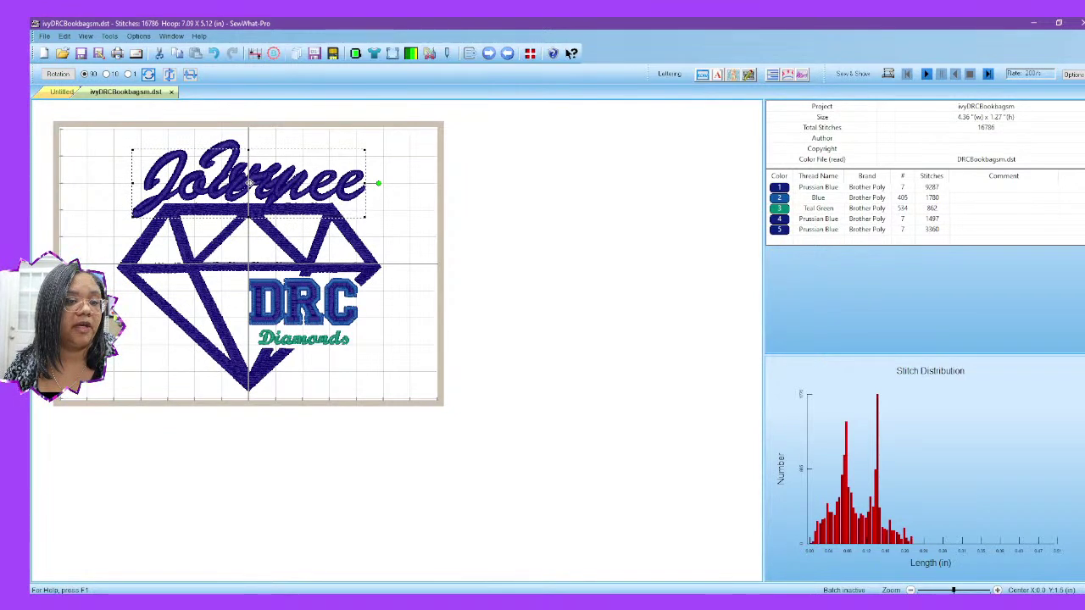
pyautogui.click(778, 218)
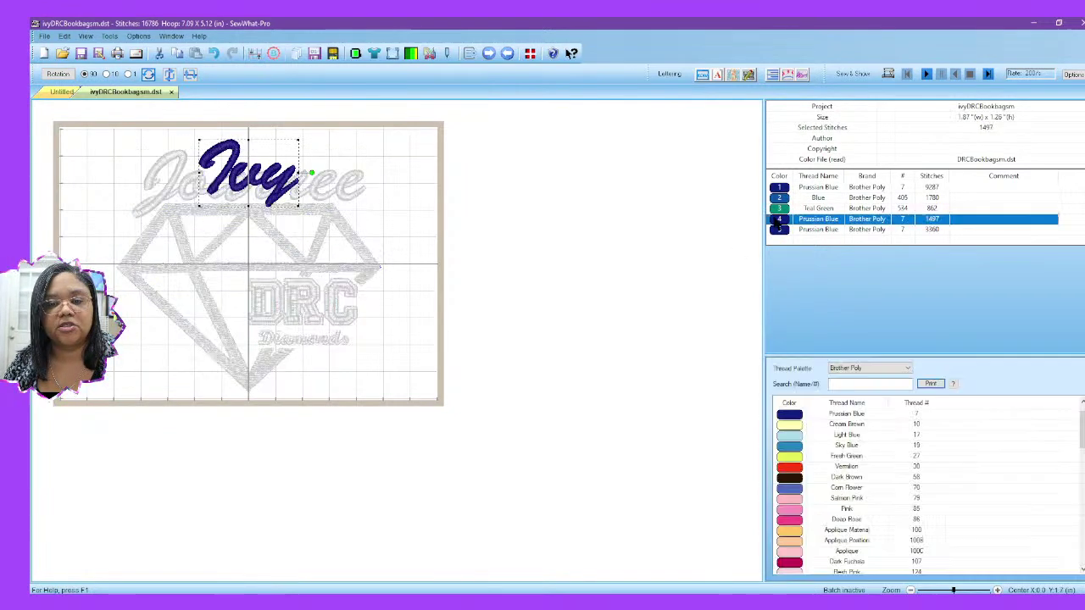
pyautogui.rightClick(778, 219)
pyautogui.click(731, 222)
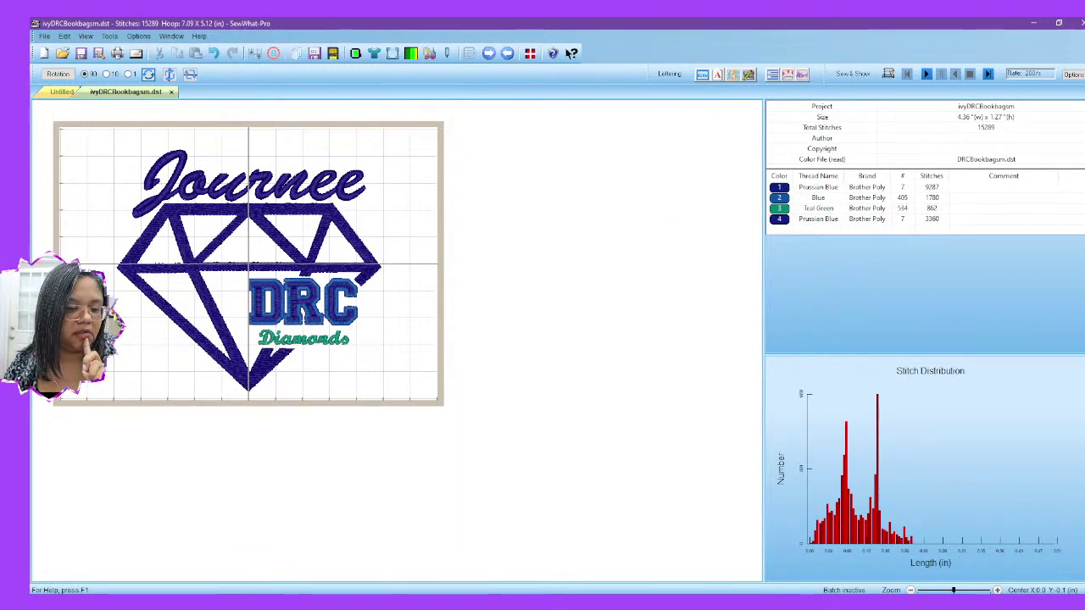
# Step: Save the combined design on TOSHIBA (E:) as a Tajima DST file named with the sixth person's first name followed by DRCBookbagsm
pyautogui.click(44, 37)
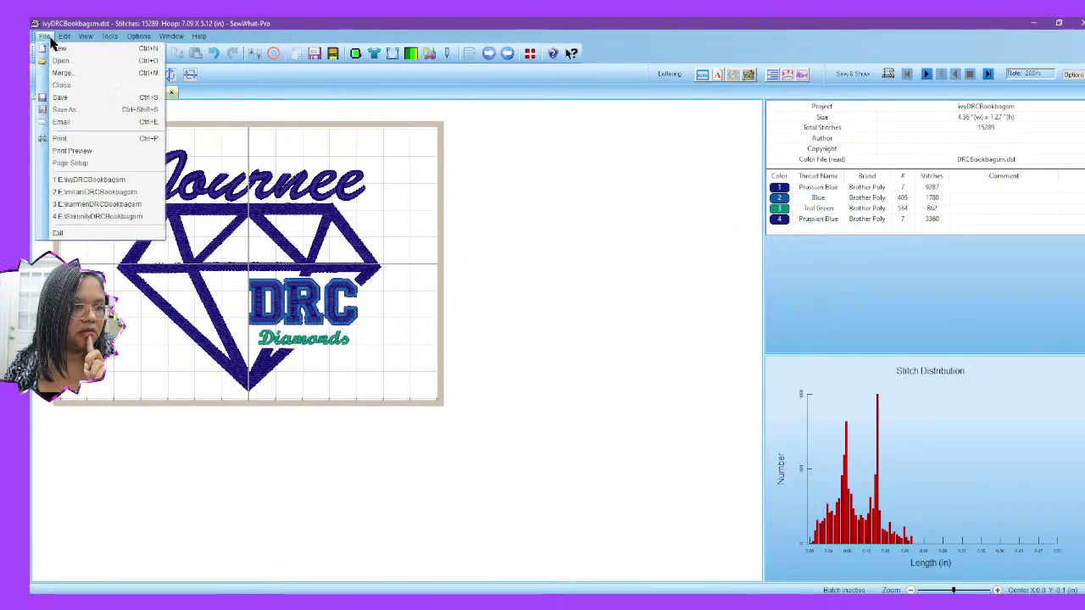
pyautogui.click(88, 113)
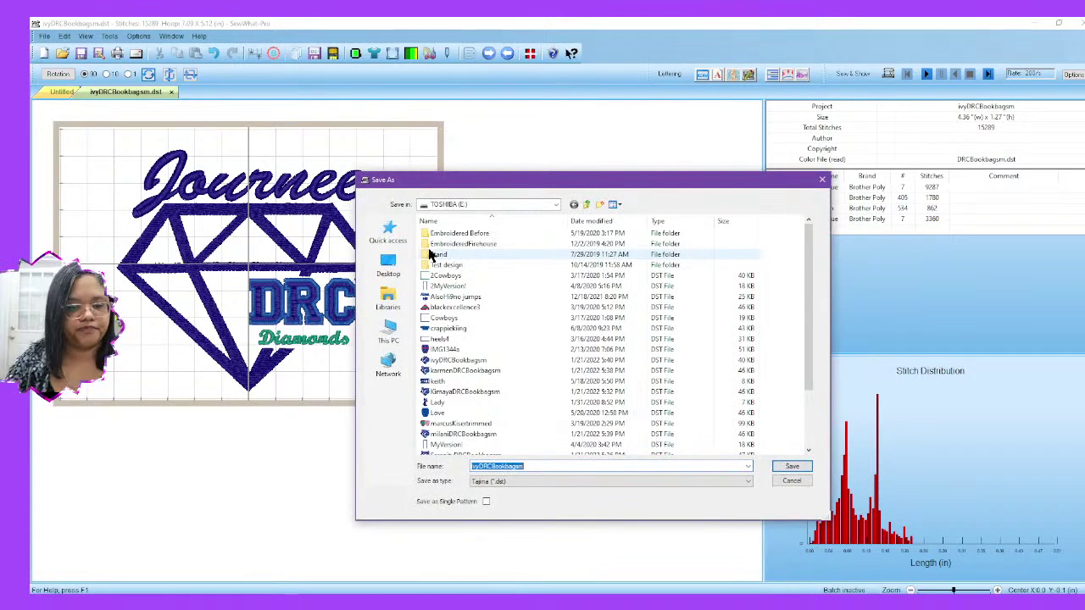
pyautogui.click(477, 466)
pyautogui.write('Journee')
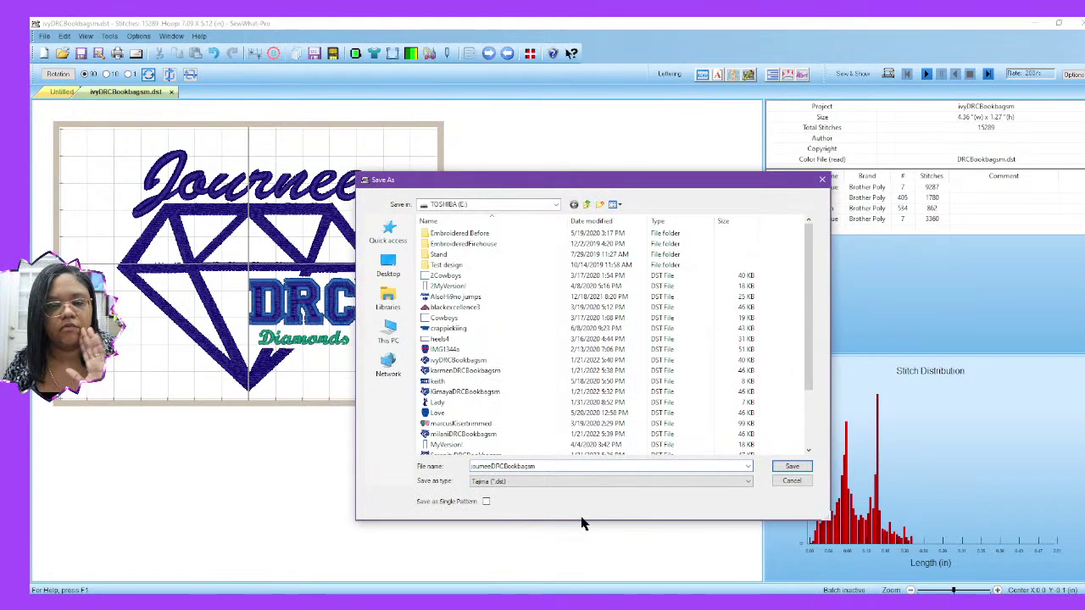
pyautogui.click(780, 467)
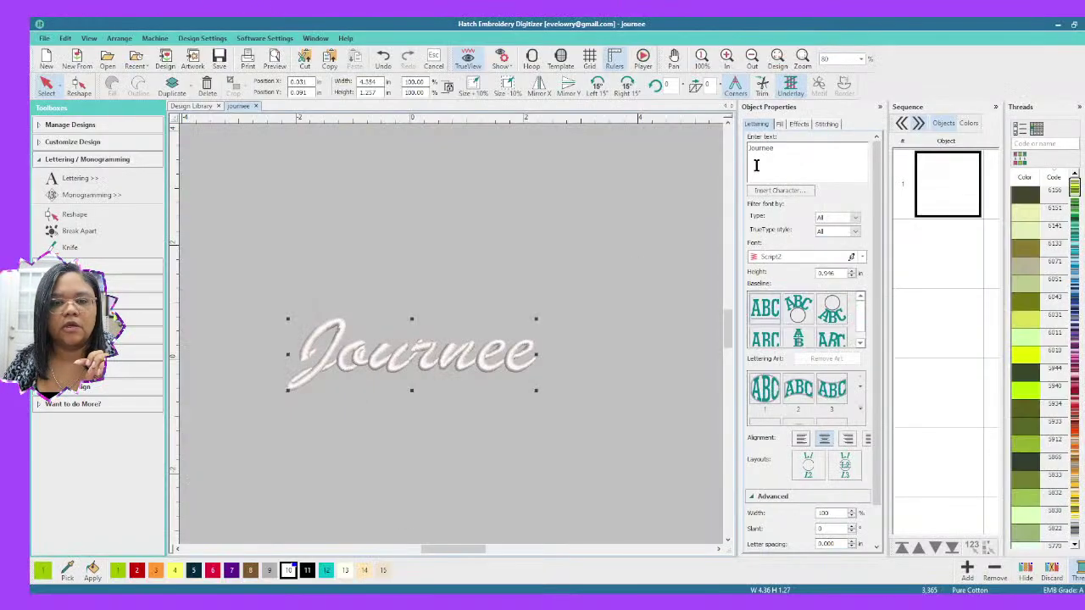
# Step: Replace the lettering text in Hatch Embroidery Digitizer with the seventh person's first name
pyautogui.doubleClick(756, 166)
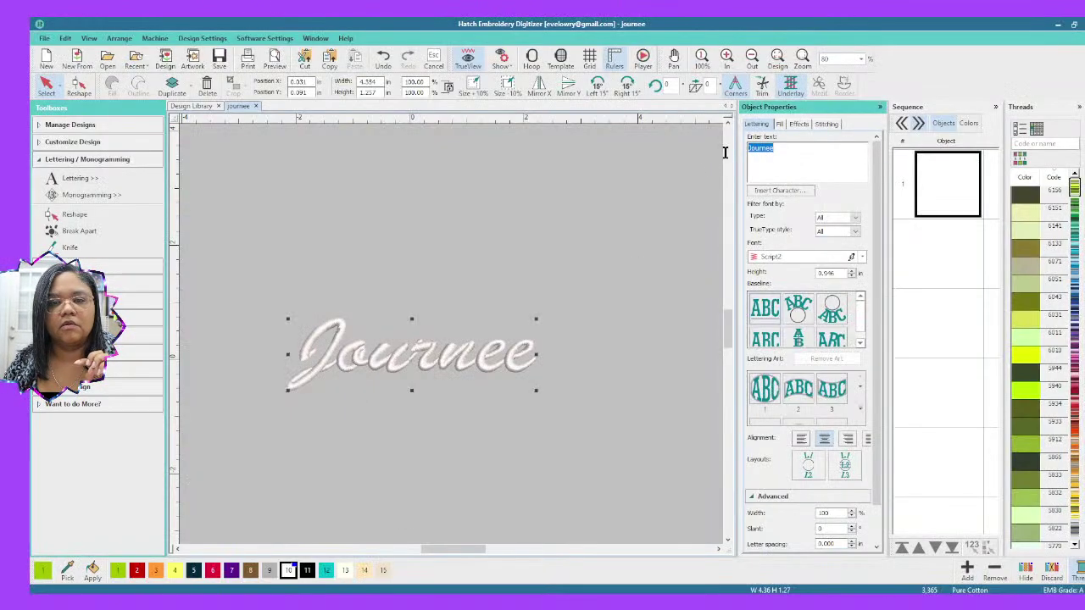
pyautogui.write('Tori')
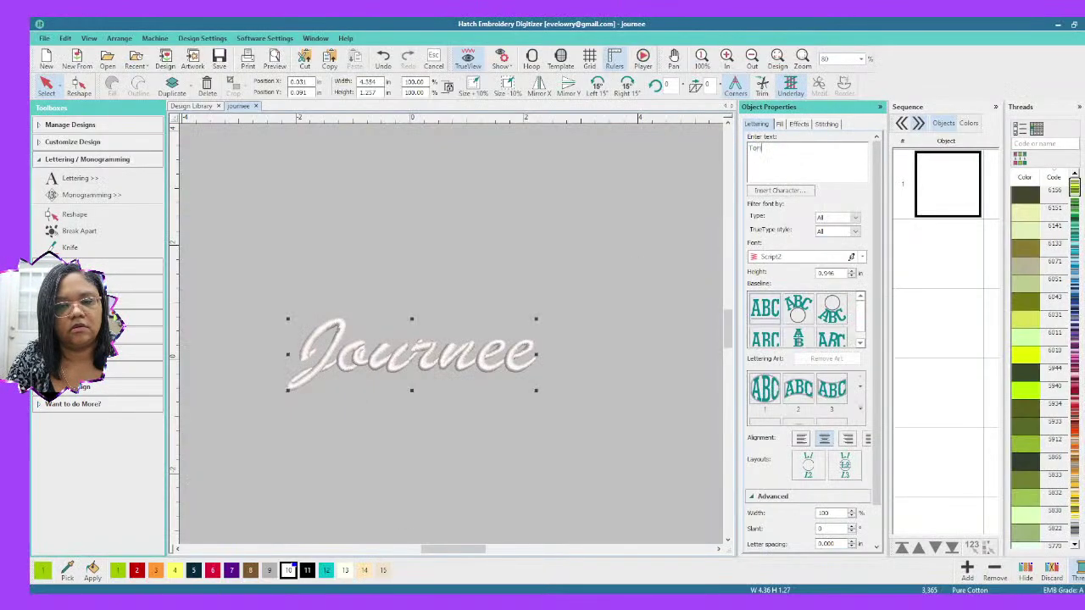
pyautogui.press('Return')
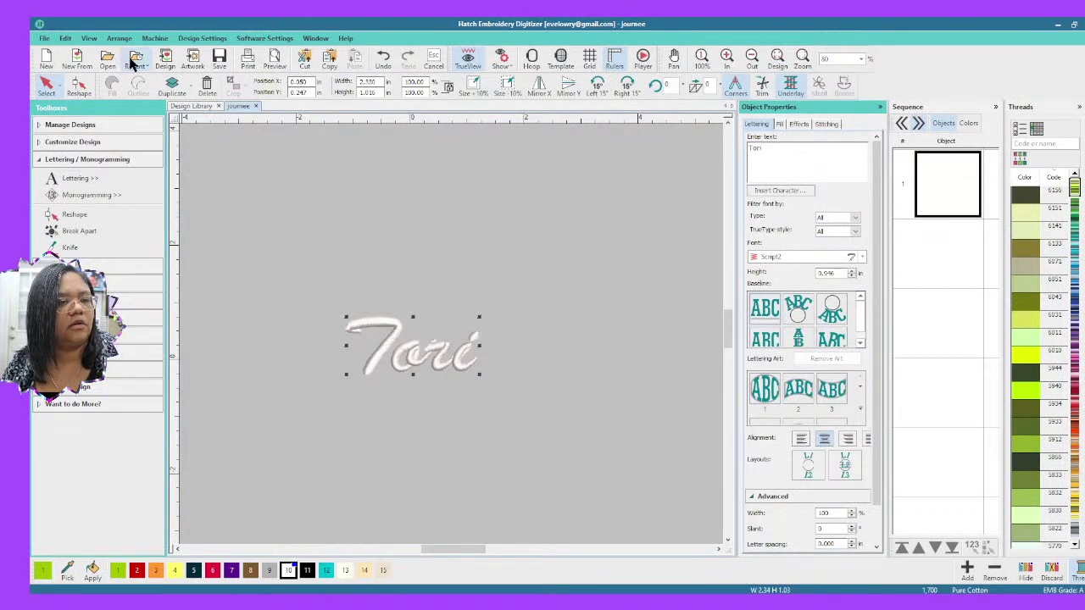
# Step: Export the lettering to Local Disk (D:) as a Tajima DST file named with the seventh person's first name
pyautogui.click(45, 38)
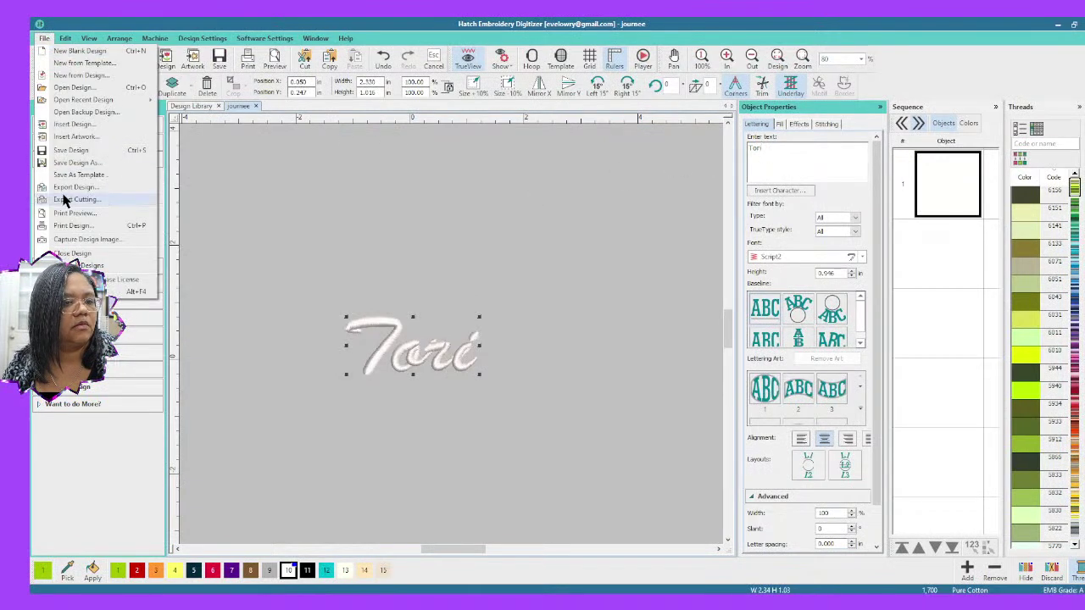
pyautogui.click(64, 187)
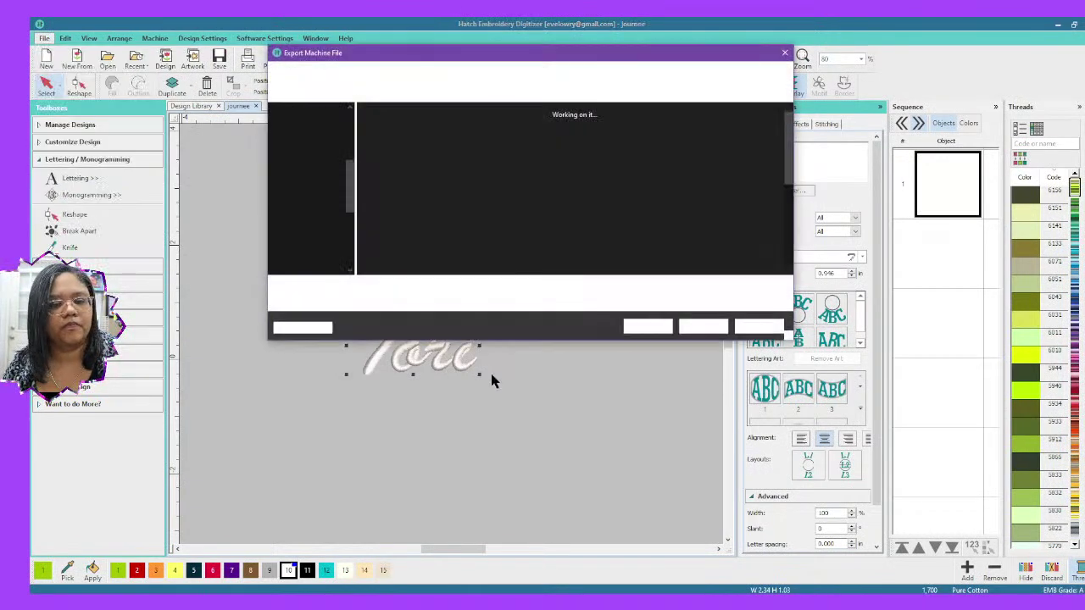
pyautogui.write('tori')
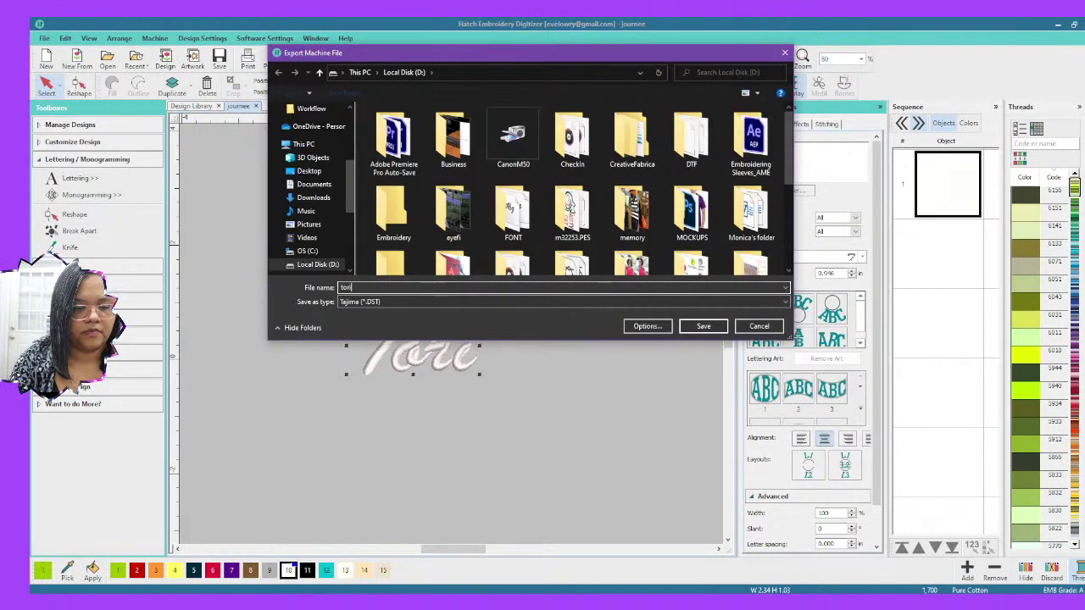
pyautogui.click(704, 326)
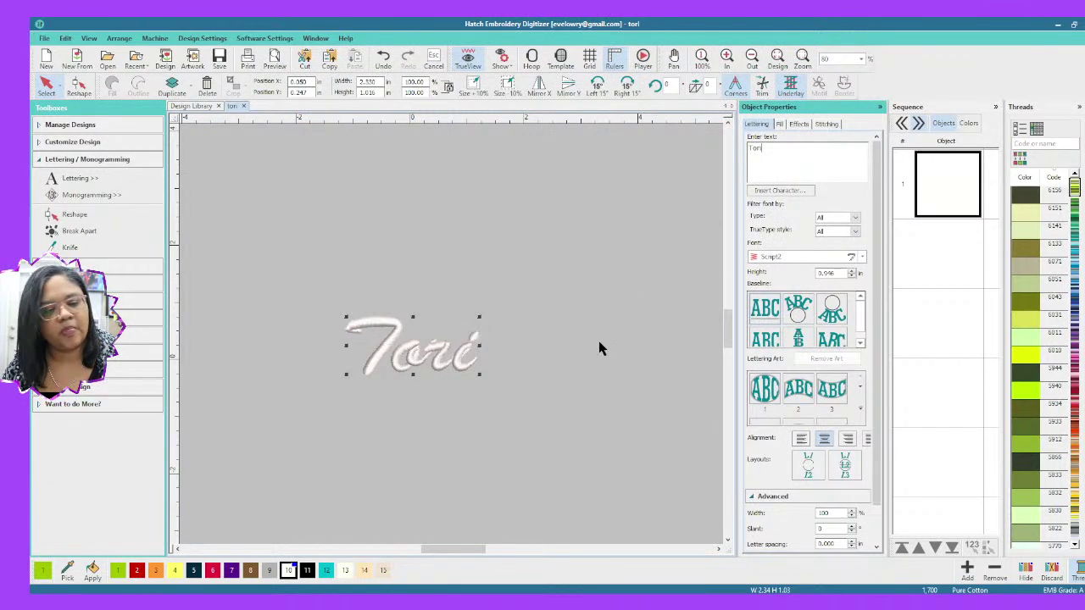
# Step: Switch to SewWhat-Pro and merge the seventh person's name DST file from Local Disk (D:) into the diamond design
pyautogui.moveTo(454, 602)
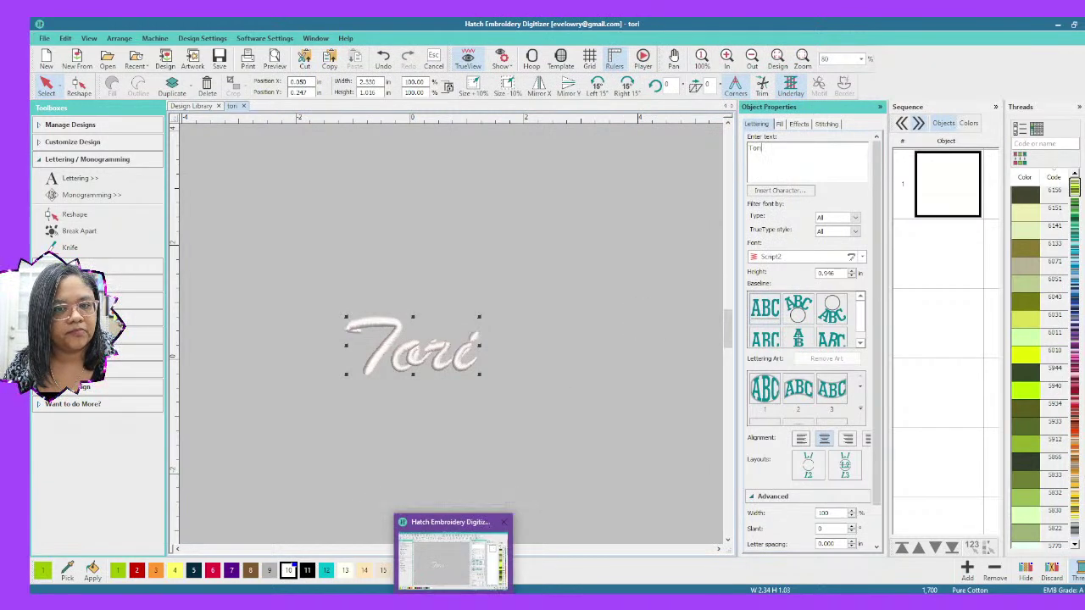
pyautogui.click(284, 572)
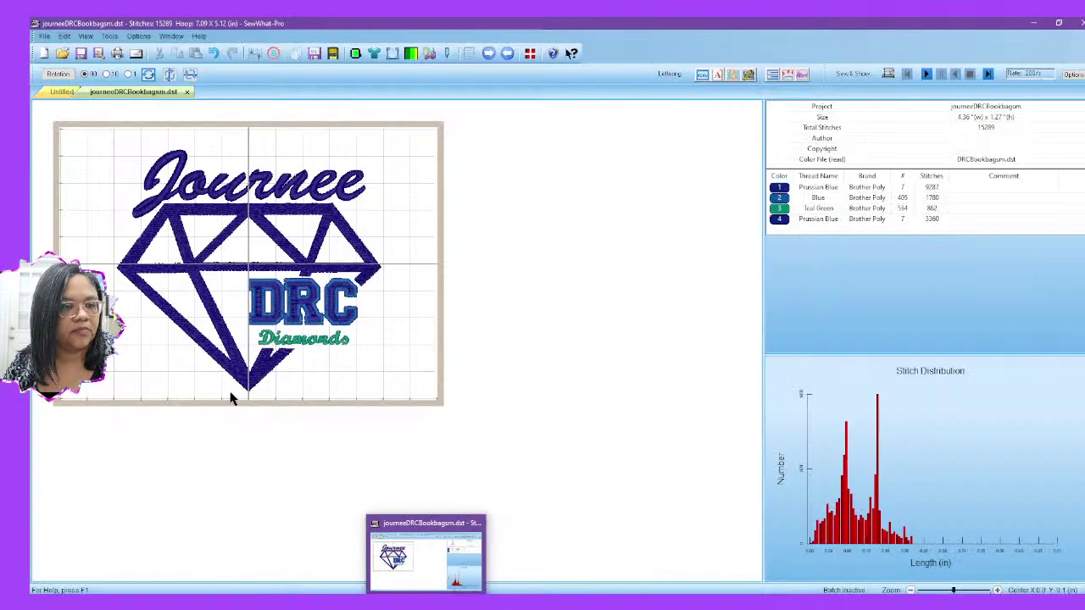
pyautogui.click(44, 35)
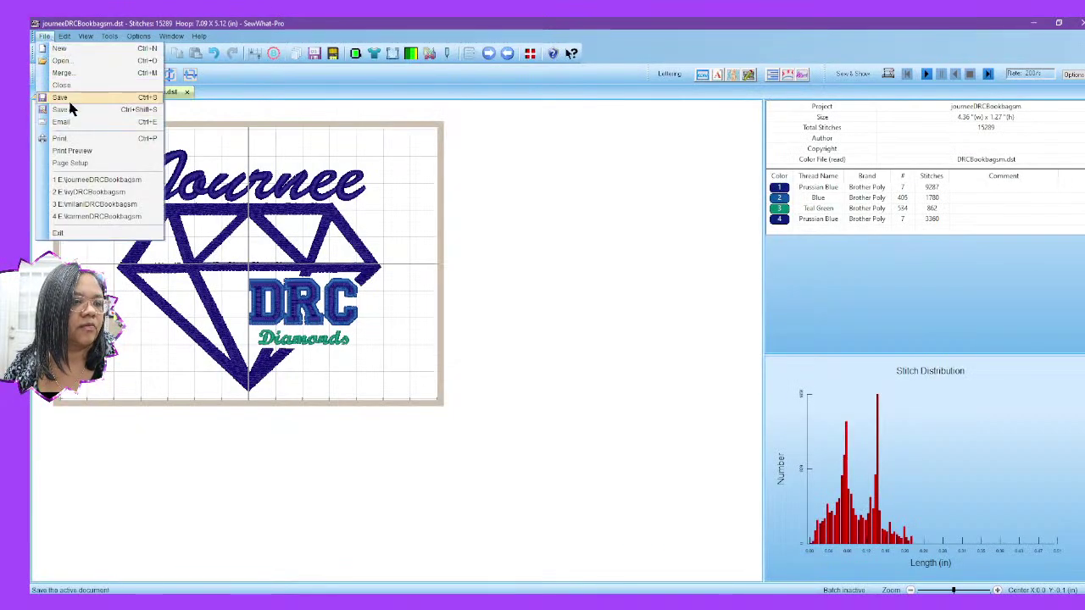
pyautogui.click(75, 73)
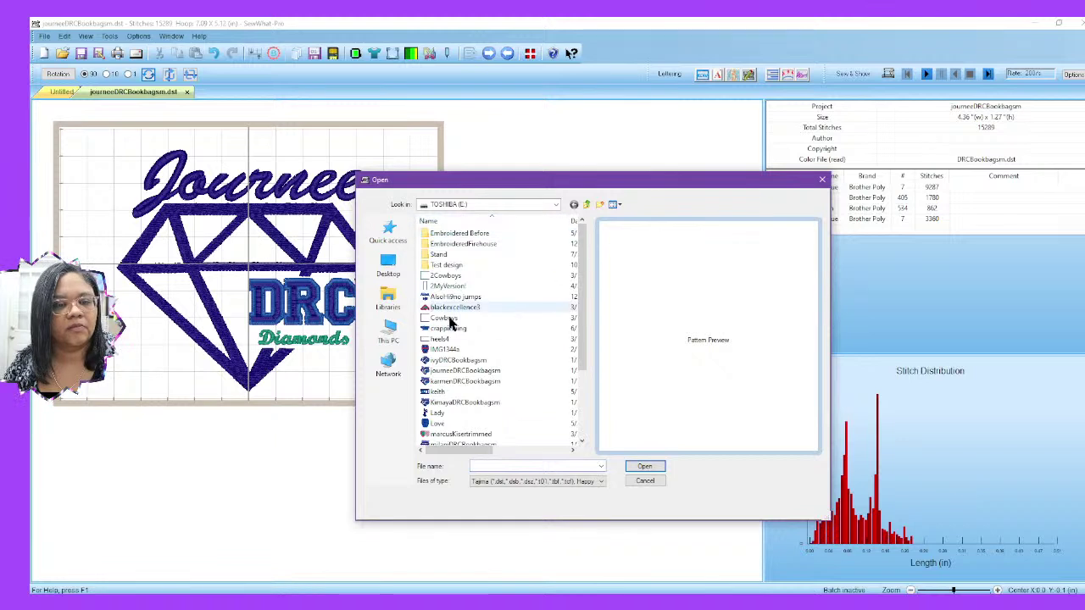
pyautogui.click(388, 331)
pyautogui.scroll(-3, 561, 359)
pyautogui.doubleClick(525, 387)
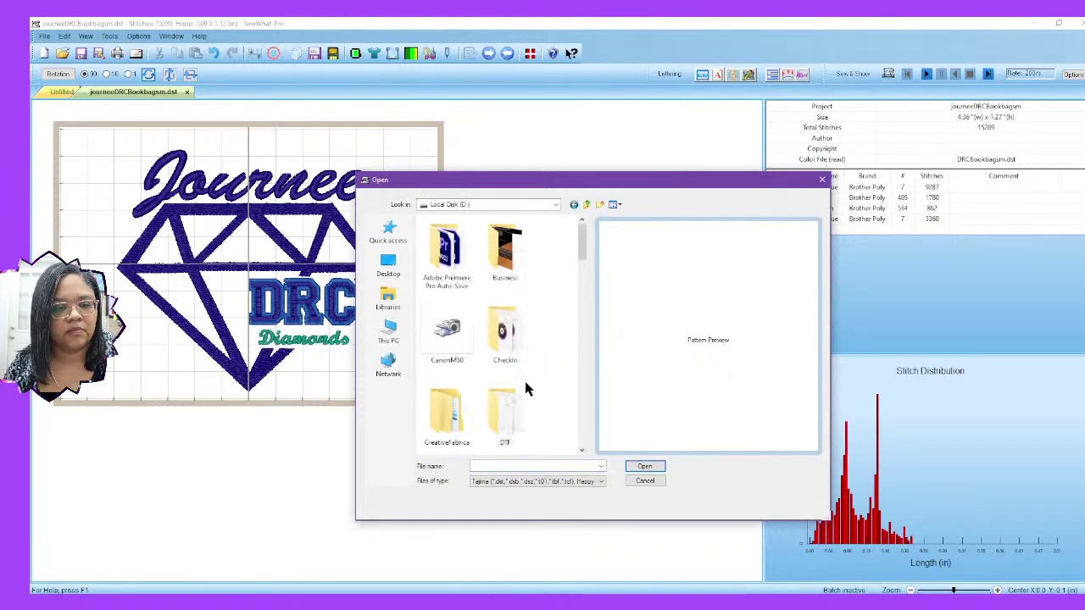
pyautogui.scroll(-10, 528, 387)
pyautogui.click(448, 419)
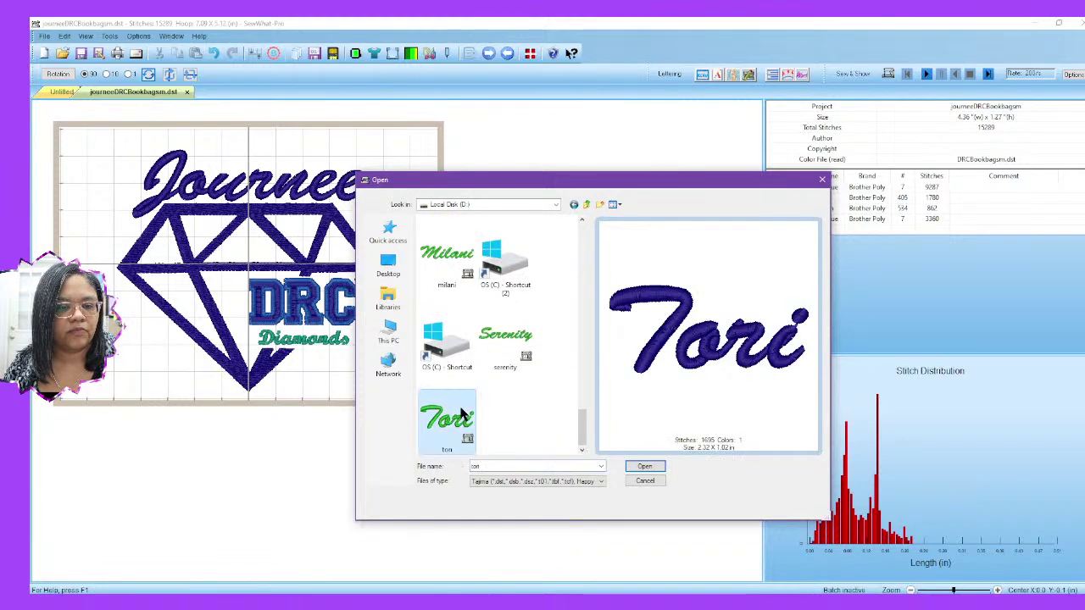
pyautogui.click(644, 466)
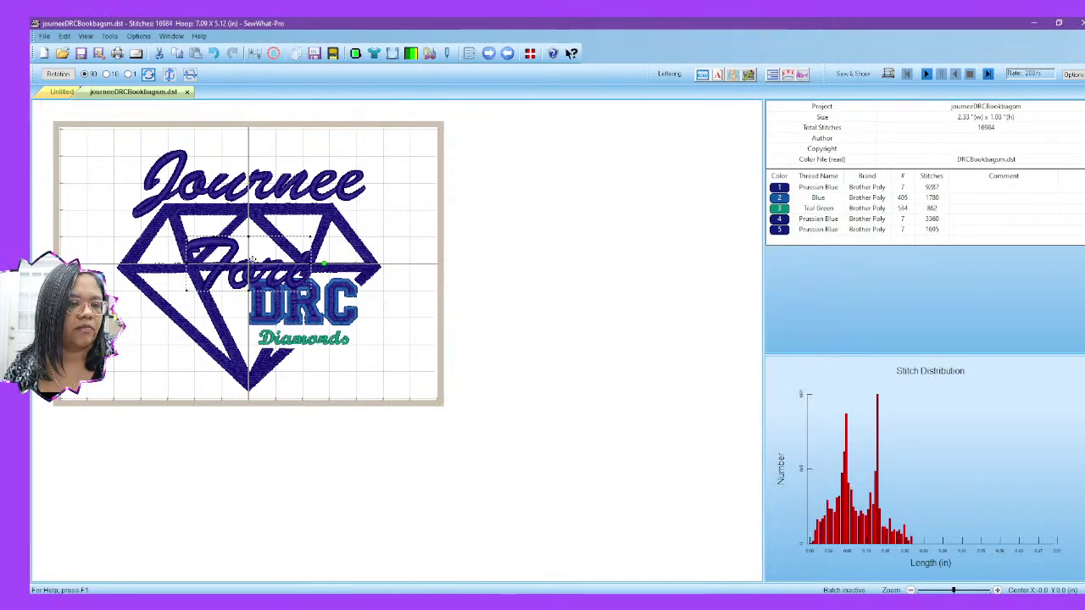
# Step: Move the seventh person's name centred above the diamond and delete the sixth person's name, thread 4 in Prussian Blue
pyautogui.moveTo(253, 258); pyautogui.dragTo(251, 169)
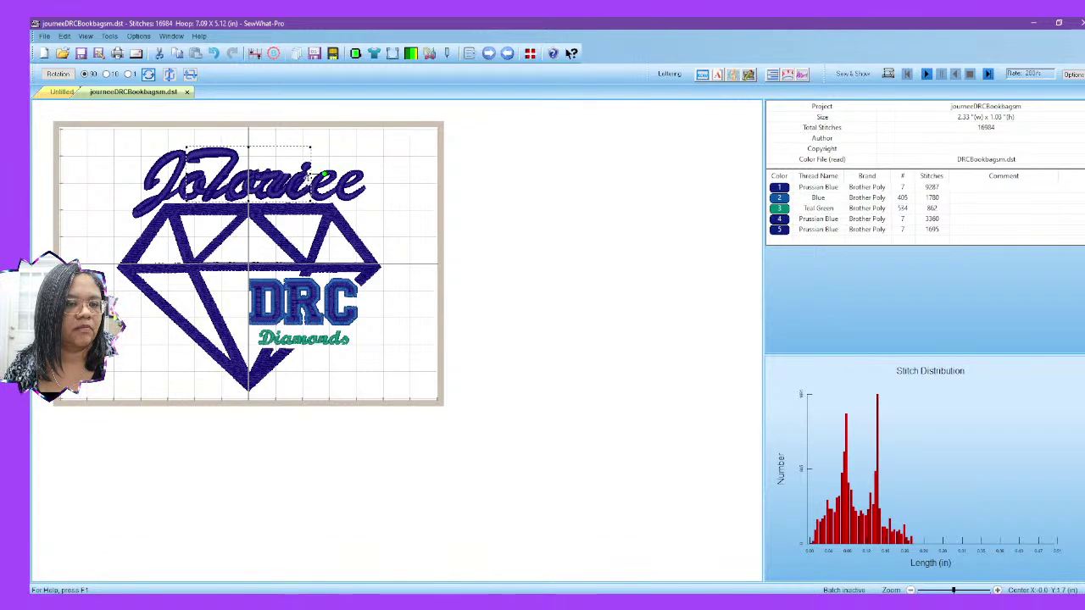
pyautogui.rightClick(778, 218)
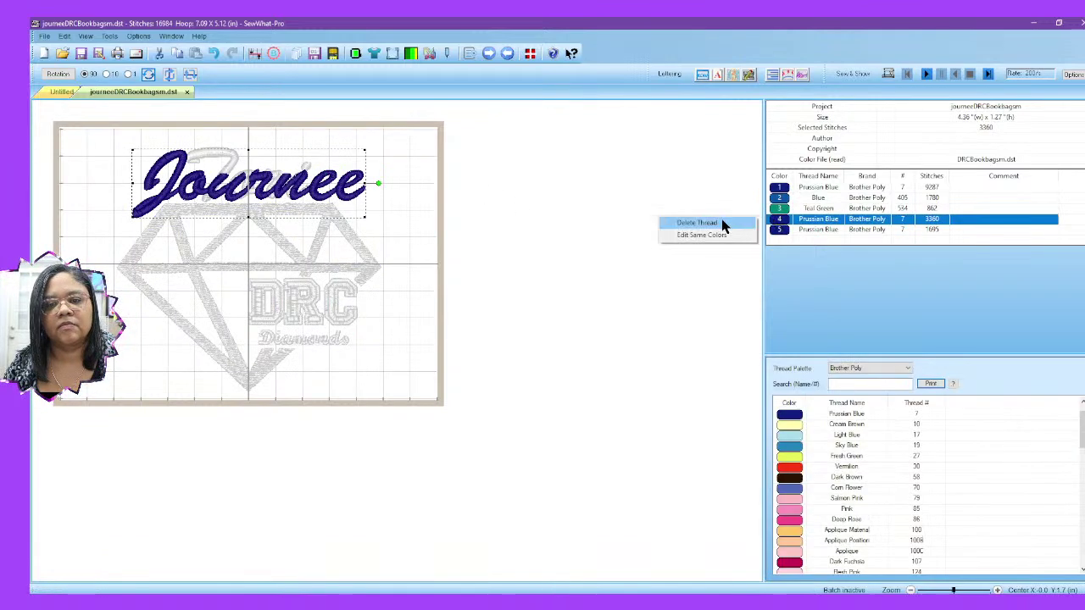
pyautogui.click(721, 222)
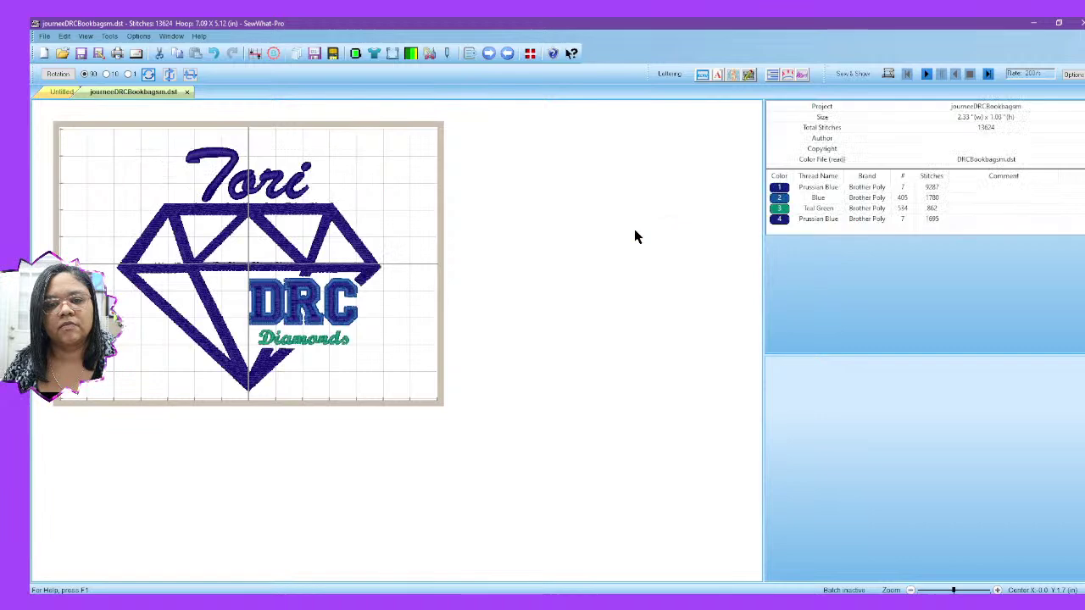
# Step: Save the combined design on TOSHIBA (E:) as a Tajima DST file named with the seventh person's first name followed by DRCBookbagsm
pyautogui.click(44, 36)
pyautogui.click(79, 117)
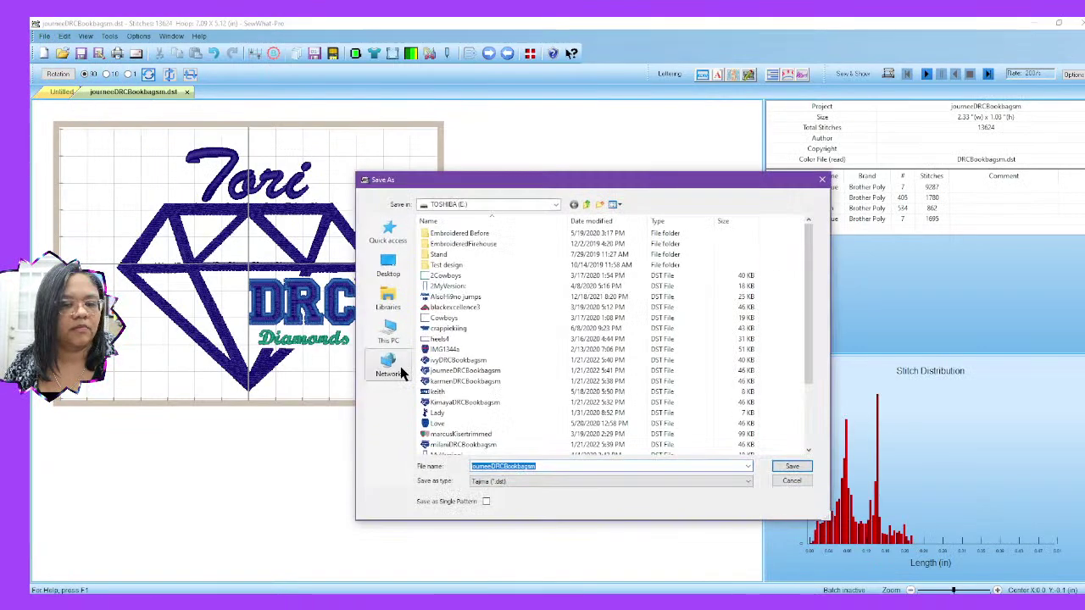
pyautogui.press('BackSpace')
pyautogui.hotkey('ctrl', 'z')
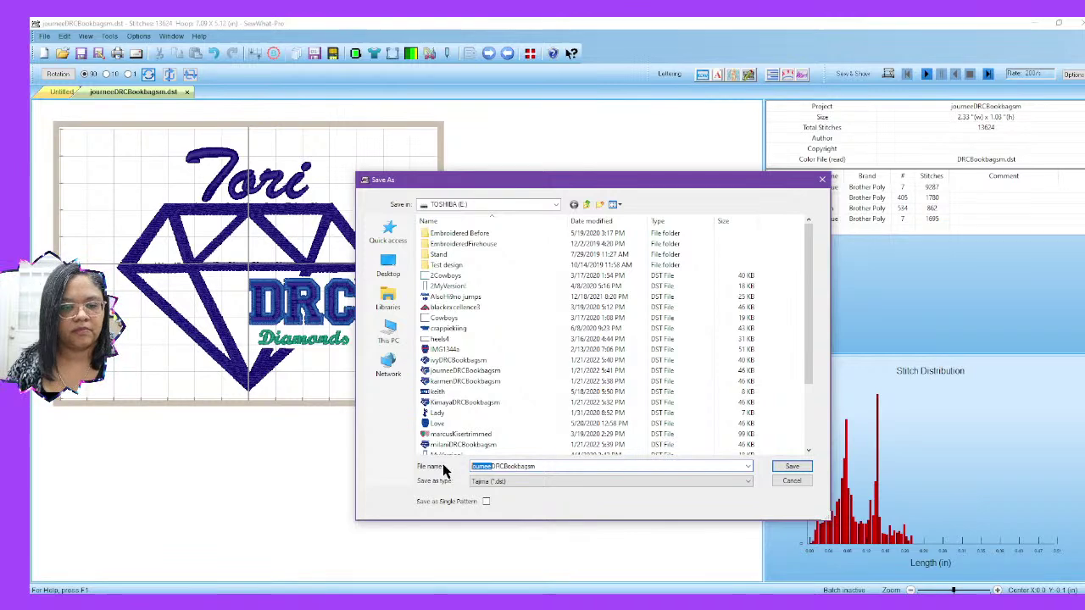
pyautogui.click(479, 467)
pyautogui.press('BackSpace')
pyautogui.press('BackSpace')
pyautogui.press('Delete')
pyautogui.press('Delete')
pyautogui.press('Delete')
pyautogui.press('Delete')
pyautogui.press('Delete')
pyautogui.write('Tori')
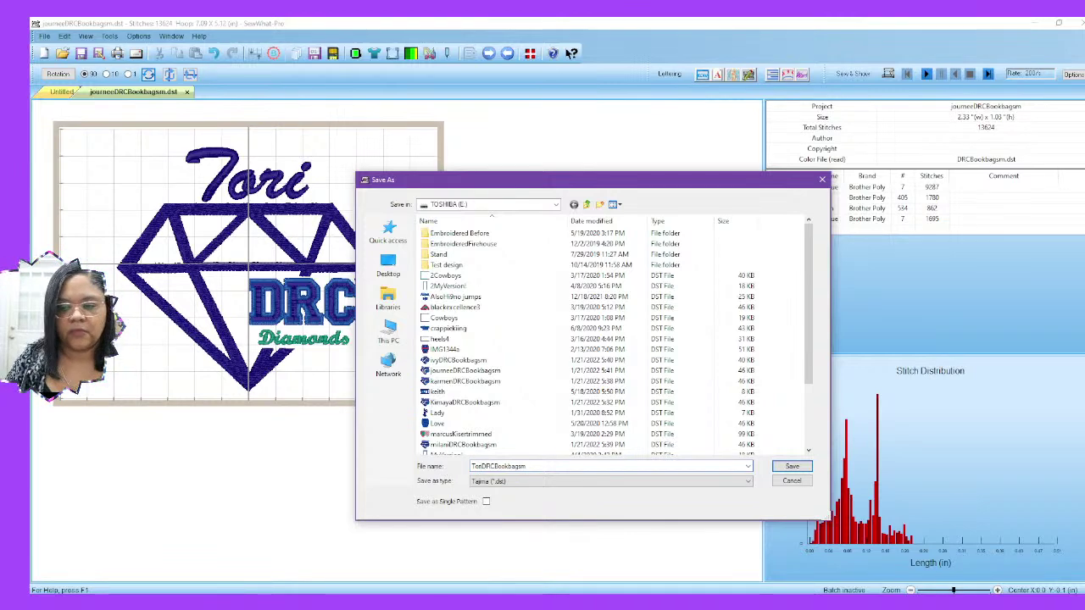
pyautogui.click(792, 467)
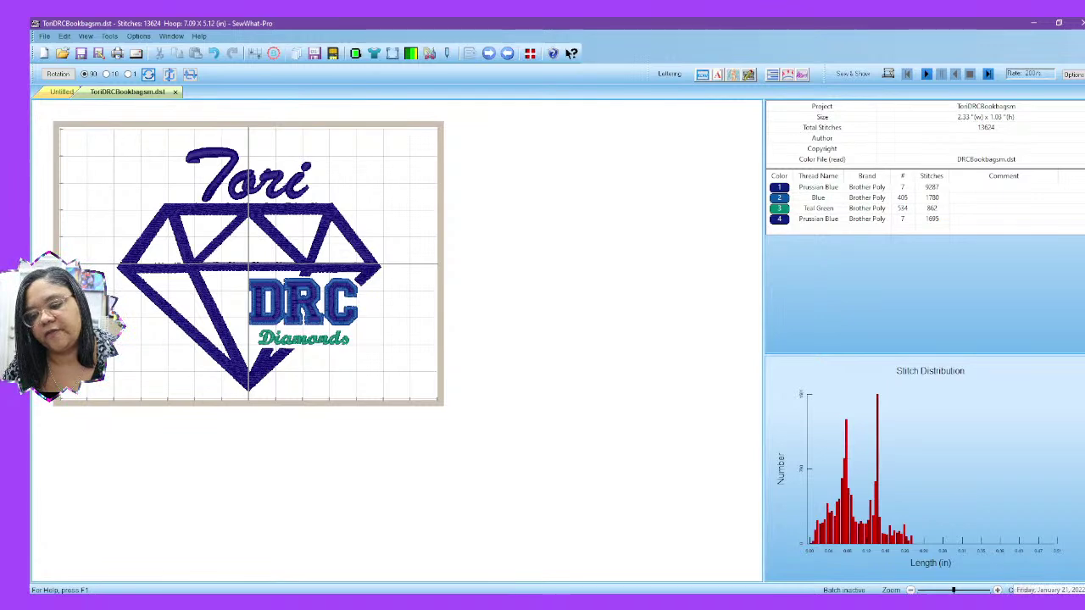
# Step: Switch to Hatch Embroidery Digitizer and replace the lettering text with the eighth person's first name
pyautogui.moveTo(181, 606)
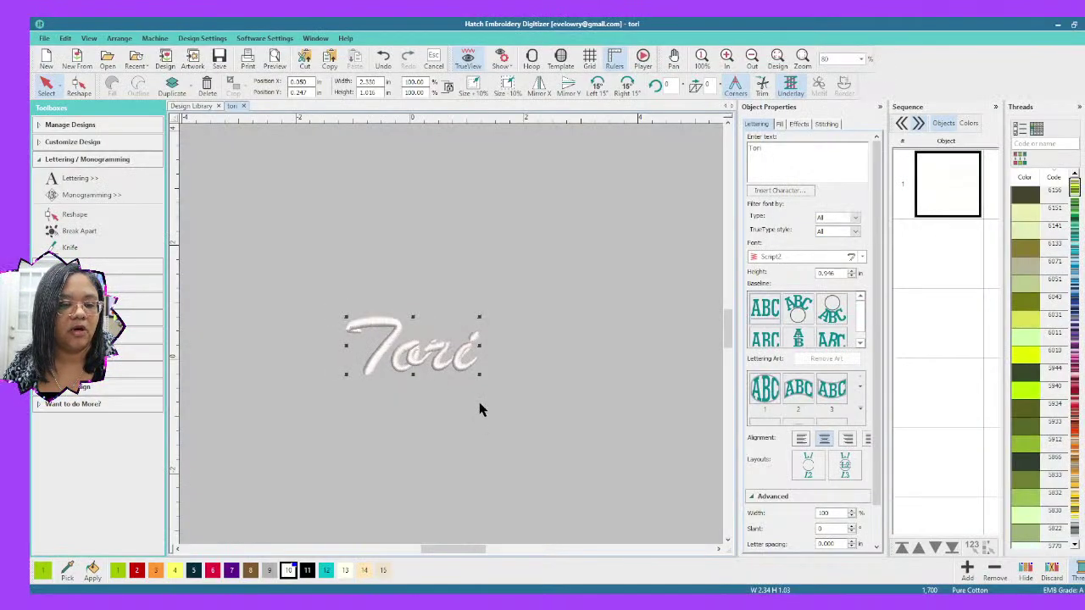
pyautogui.doubleClick(770, 157)
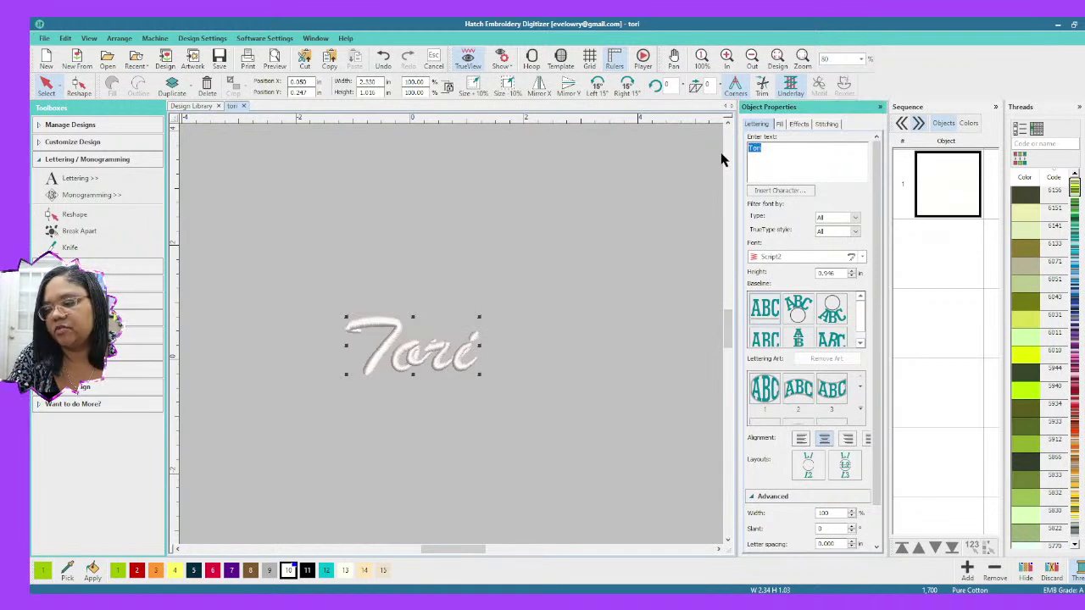
pyautogui.press('BackSpace')
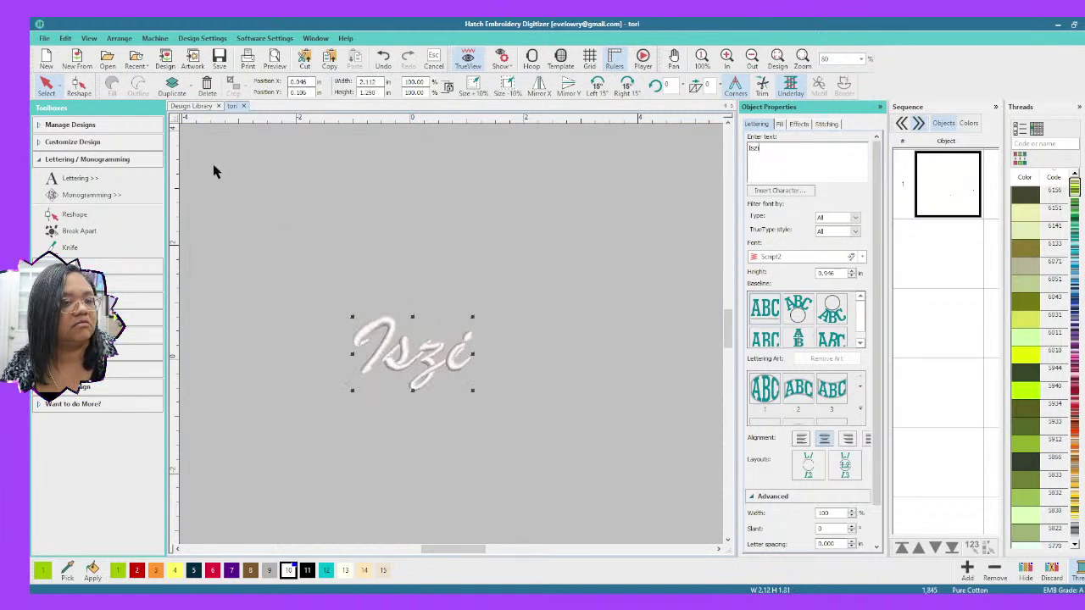
# Step: Export the lettering to Local Disk (D:) as a Tajima DST file named with the eighth person's first name
pyautogui.click(44, 38)
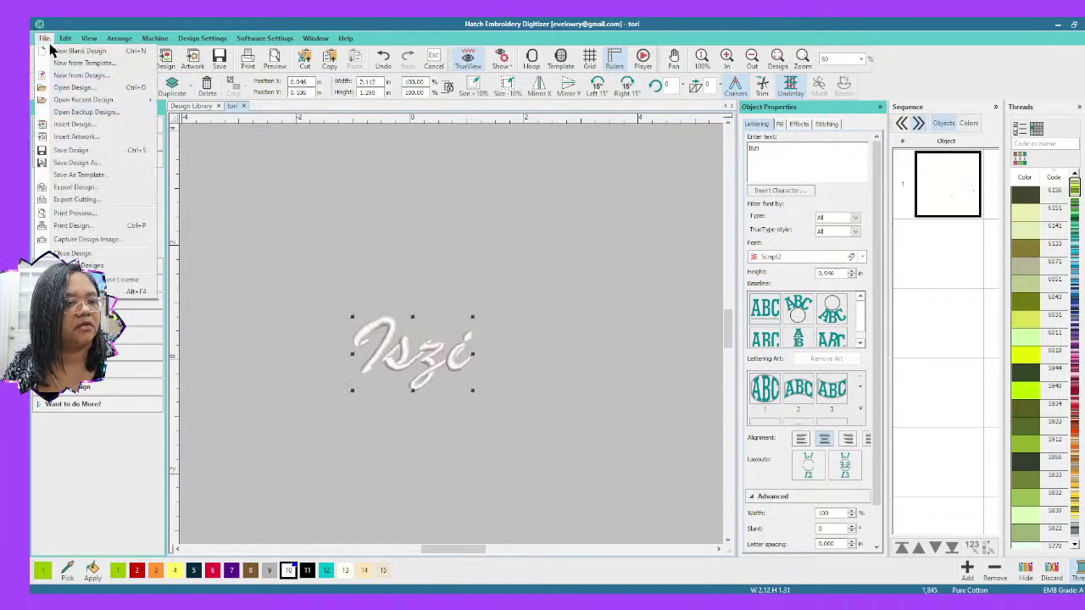
pyautogui.click(79, 187)
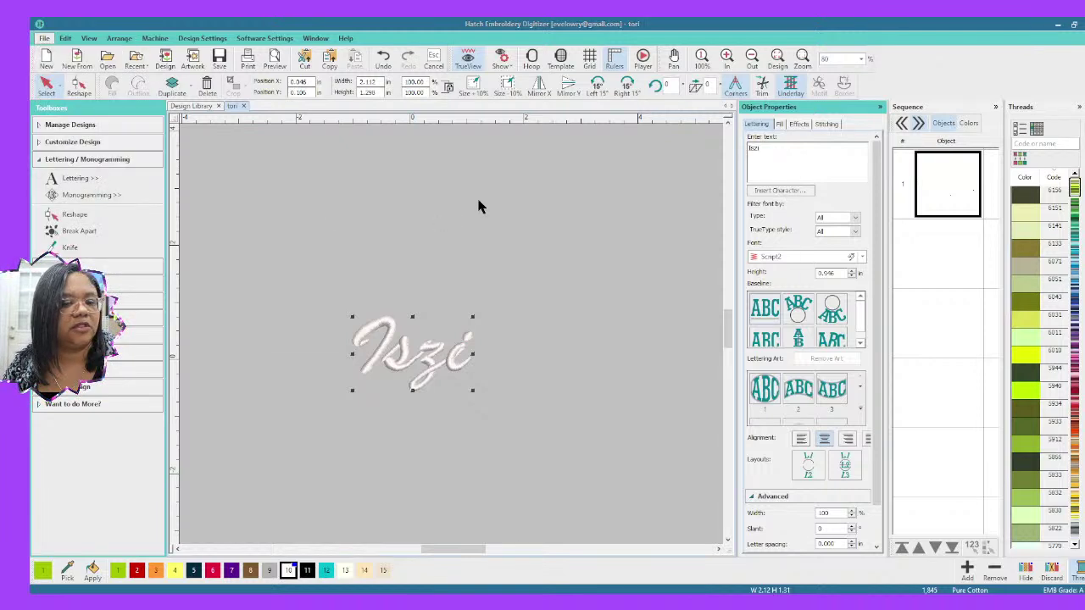
pyautogui.write('ts')
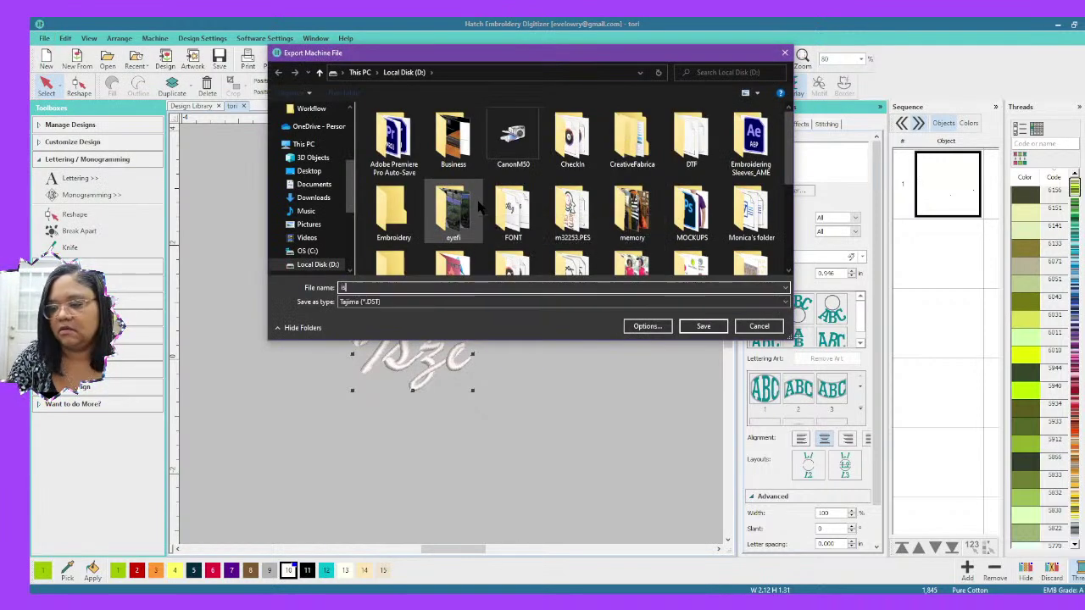
pyautogui.write('ze')
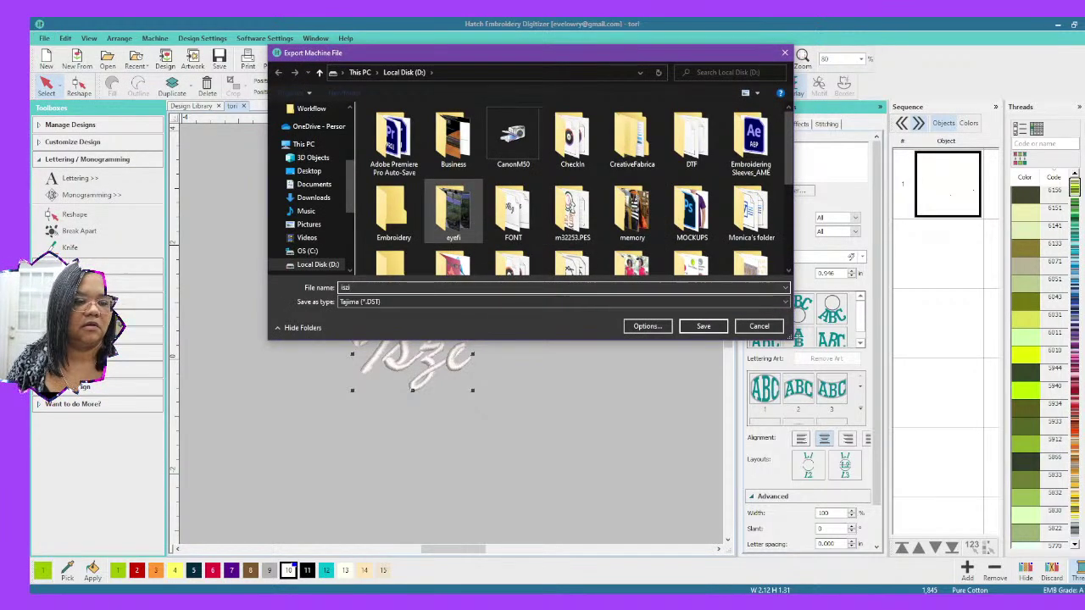
pyautogui.click(703, 326)
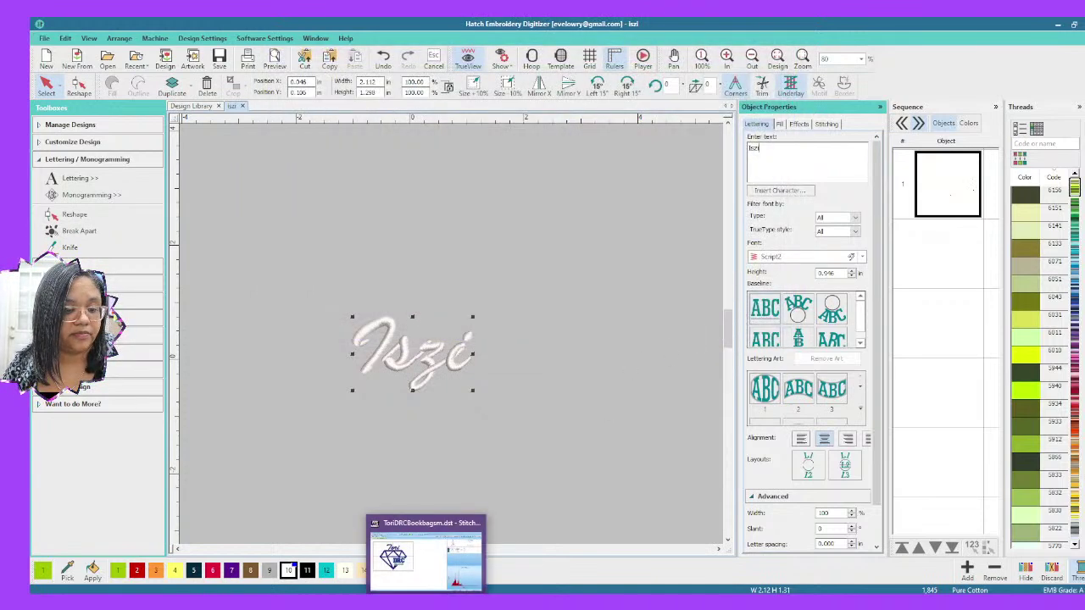
# Step: Switch to SewWhat-Pro and merge the eighth person's name DST file from Local Disk (D:) into the diamond design
pyautogui.click(373, 534)
pyautogui.click(44, 36)
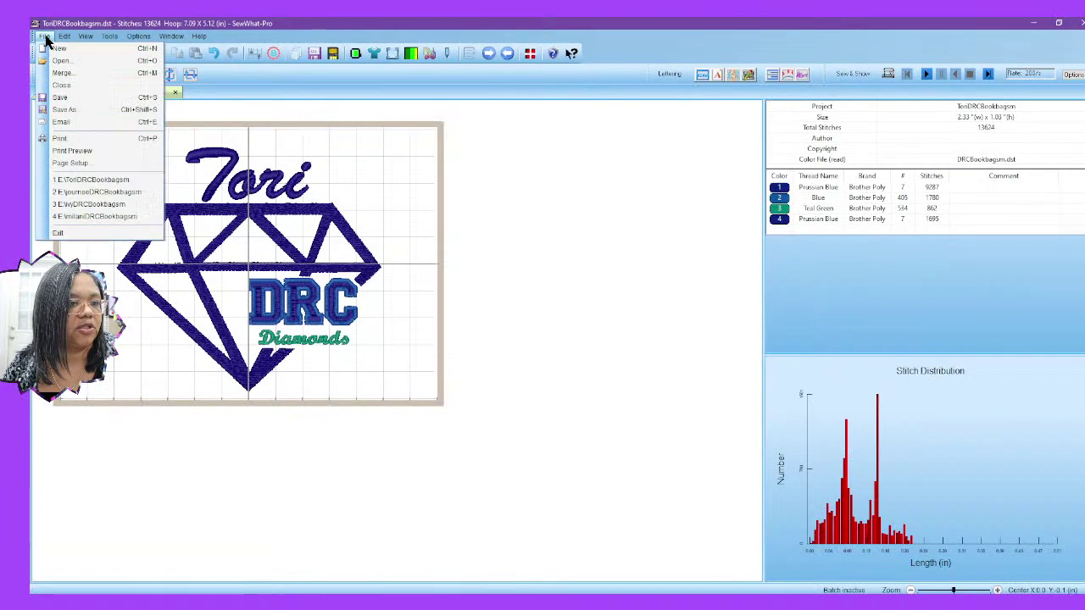
pyautogui.click(83, 73)
pyautogui.scroll(-5, 543, 343)
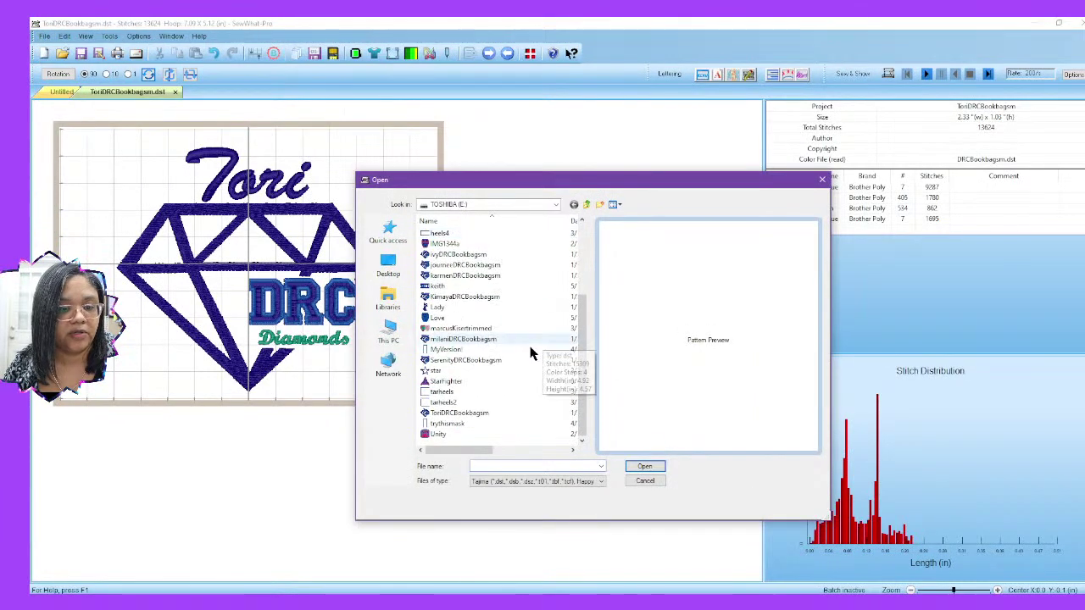
pyautogui.click(390, 332)
pyautogui.scroll(-3, 457, 347)
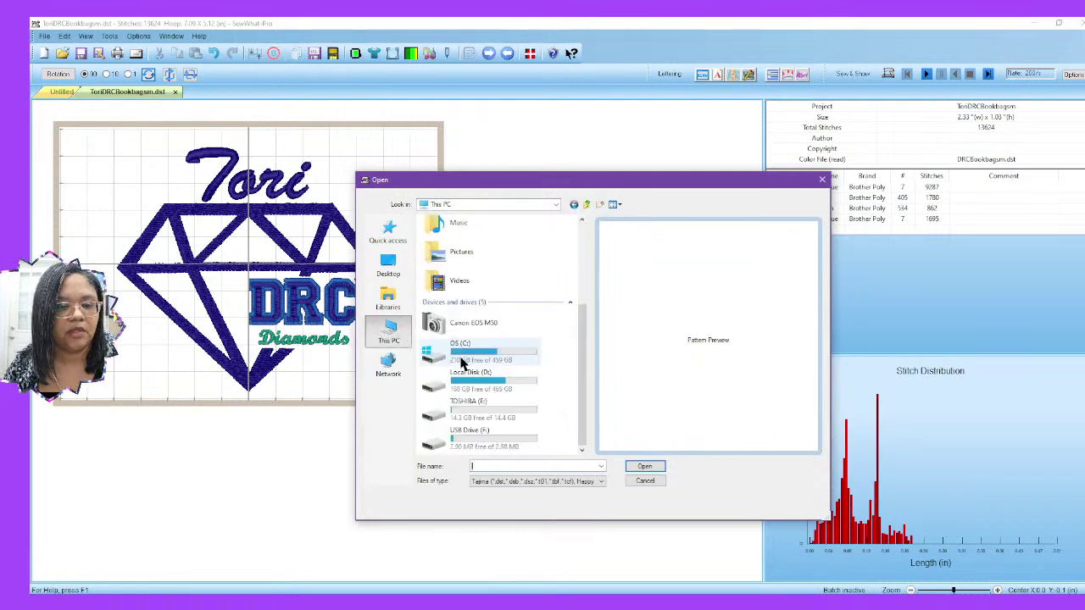
pyautogui.doubleClick(464, 378)
pyautogui.scroll(-5, 477, 388)
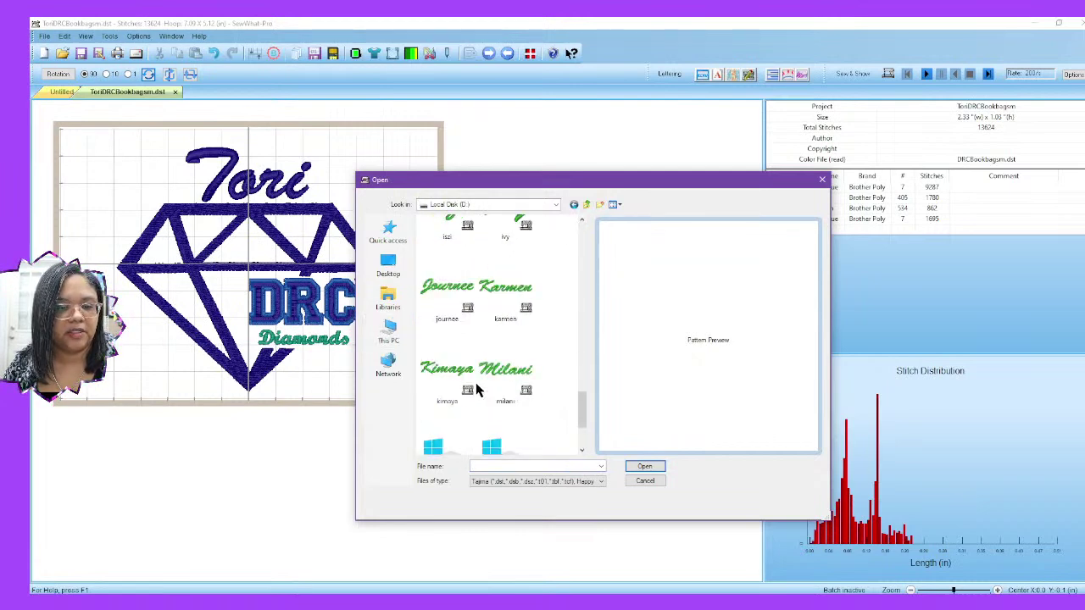
pyautogui.scroll(3, 477, 388)
pyautogui.click(435, 336)
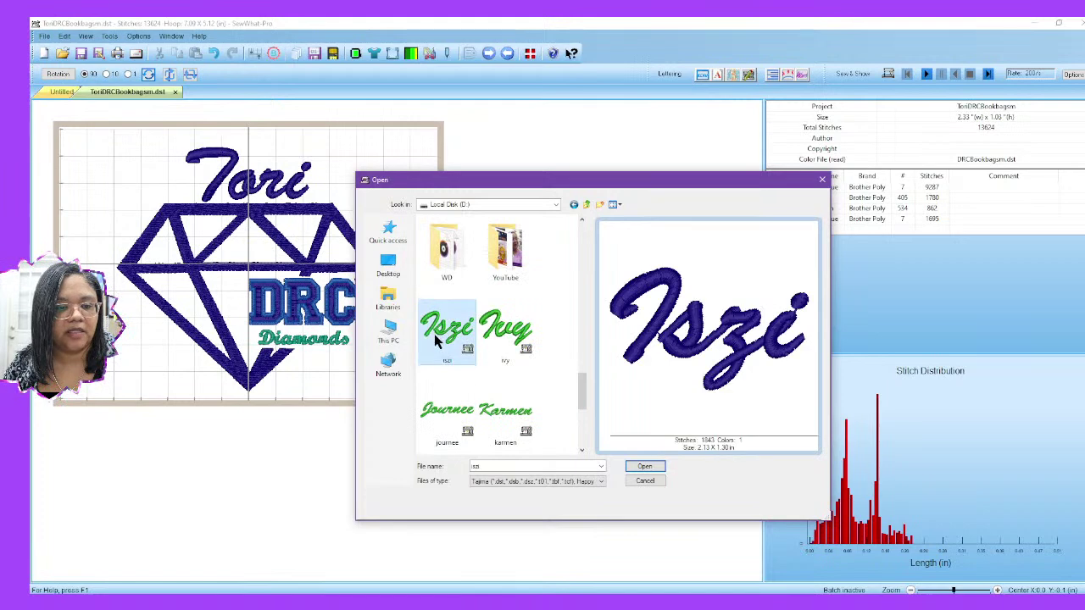
pyautogui.click(637, 469)
# Step: Move the eighth person's name centred above the diamond and delete the seventh person's name, thread 4 in Prussian Blue
pyautogui.moveTo(251, 263); pyautogui.dragTo(250, 176)
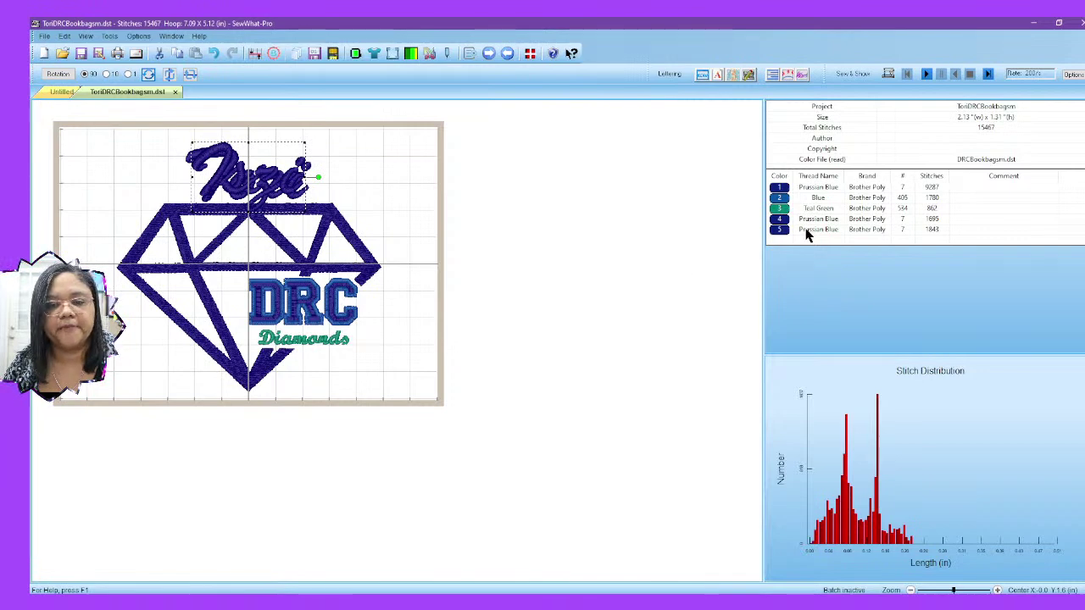
pyautogui.rightClick(780, 221)
pyautogui.click(731, 223)
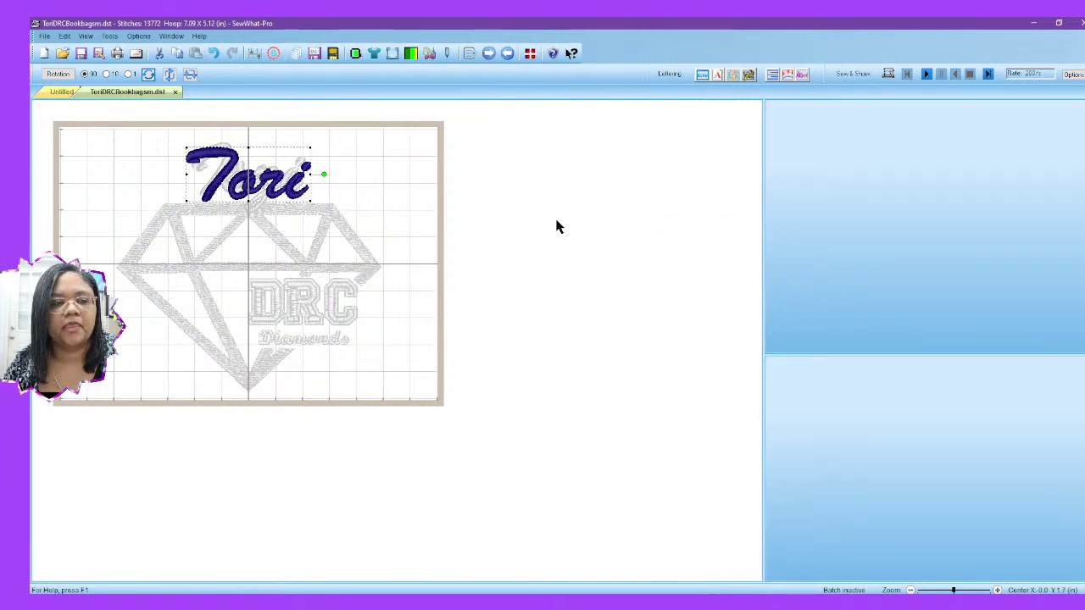
# Step: Save the combined design on TOSHIBA (E:) as a Tajima DST file named with the eighth person's first name followed by DRCBookbagsm
pyautogui.click(44, 35)
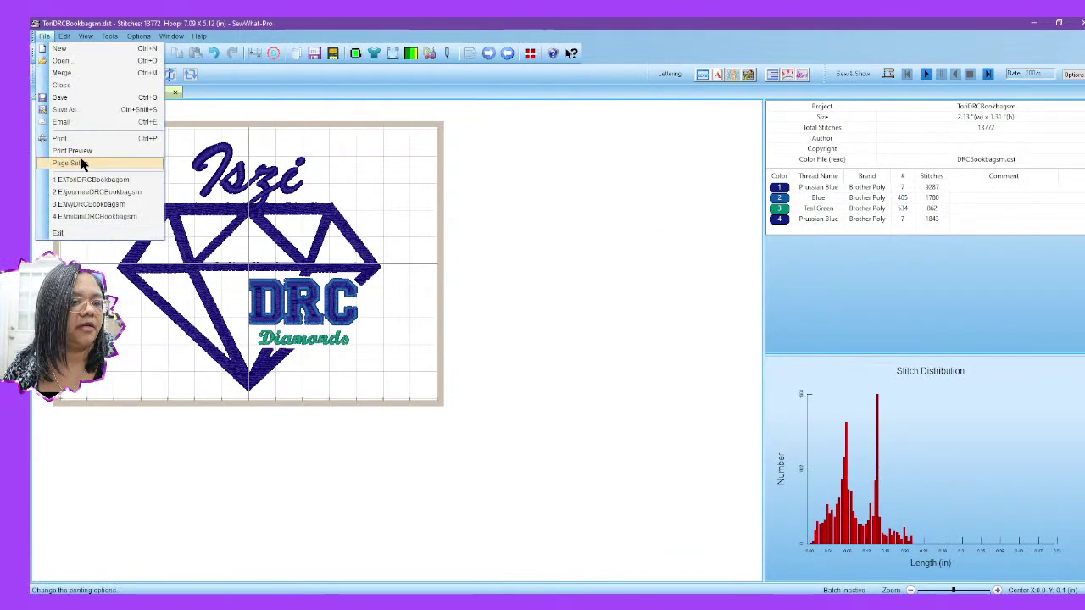
pyautogui.click(79, 111)
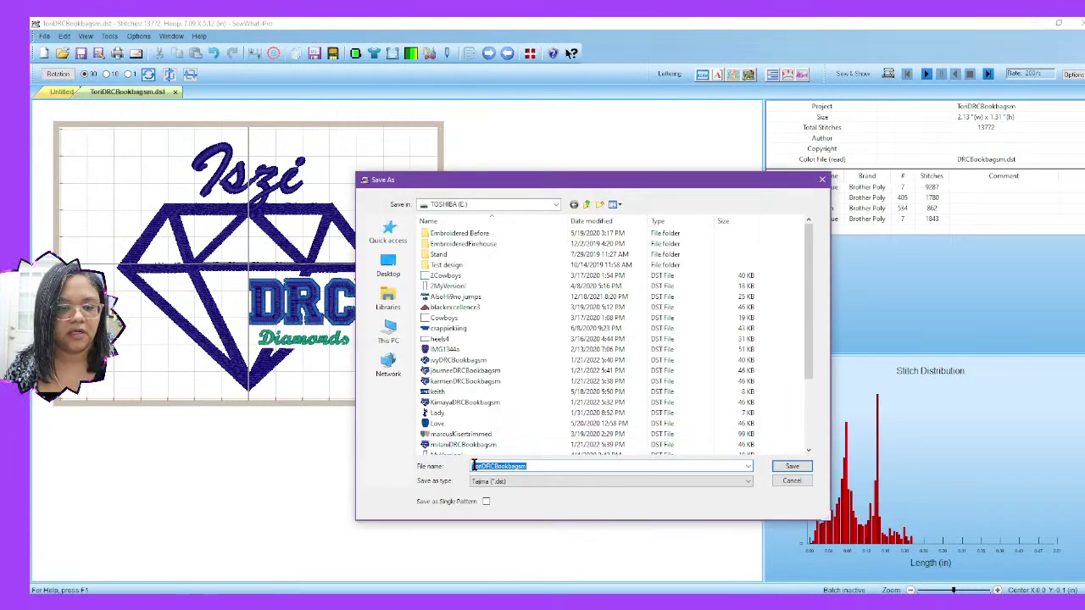
pyautogui.moveTo(481, 466); pyautogui.dragTo(453, 469)
pyautogui.press('BackSpace')
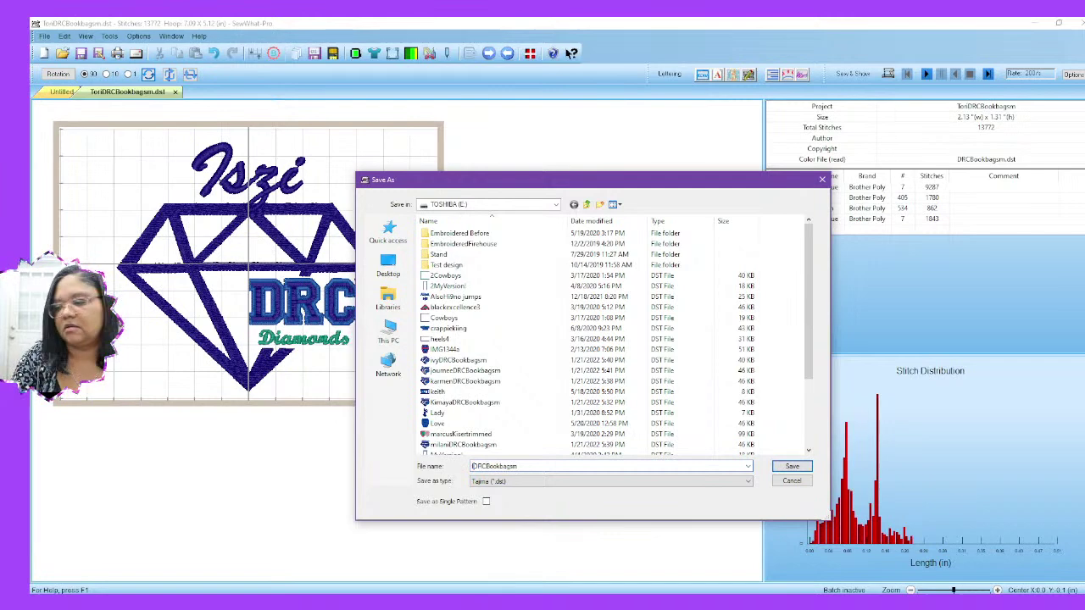
pyautogui.write('Isz')
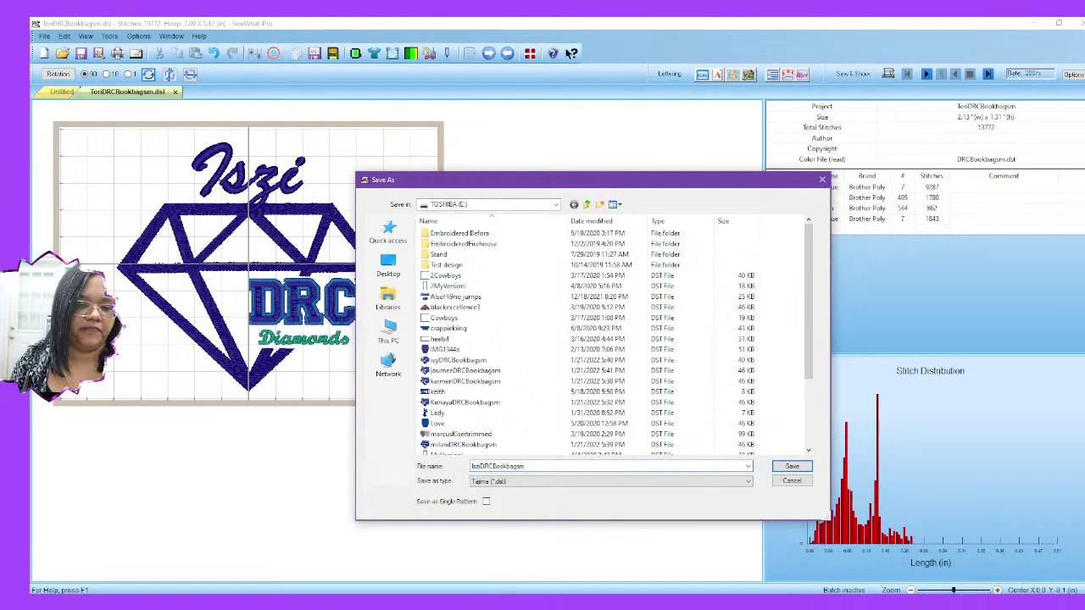
pyautogui.write('i')
pyautogui.click(791, 467)
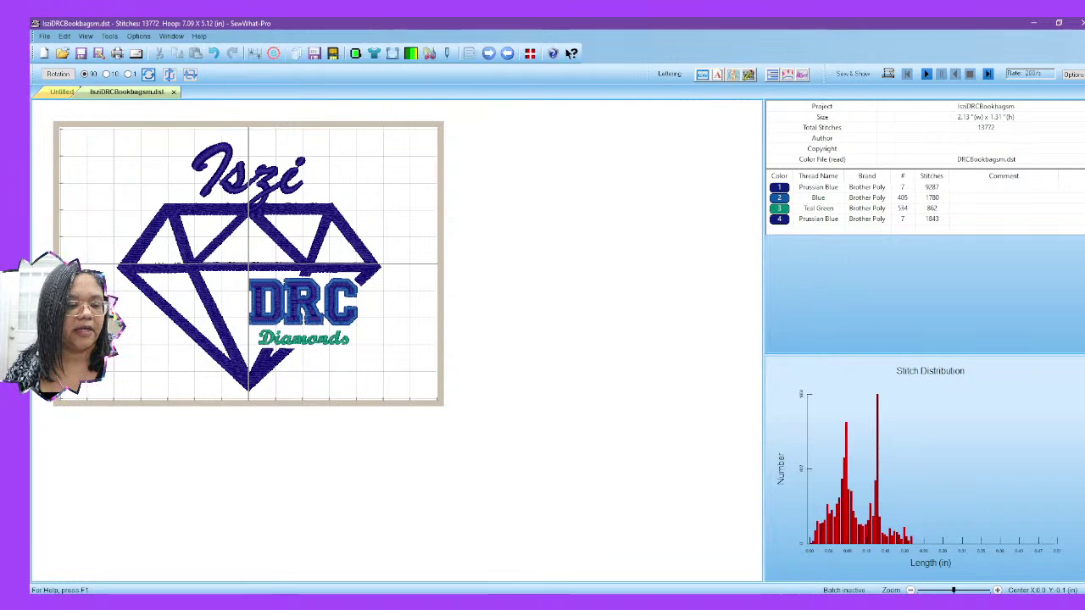
# Step: Switch to File Explorer and examine the ChefCoats design in the Embroidered Before folder on TOSHIBA (E:)
pyautogui.hotkey('alt', 'Tab')
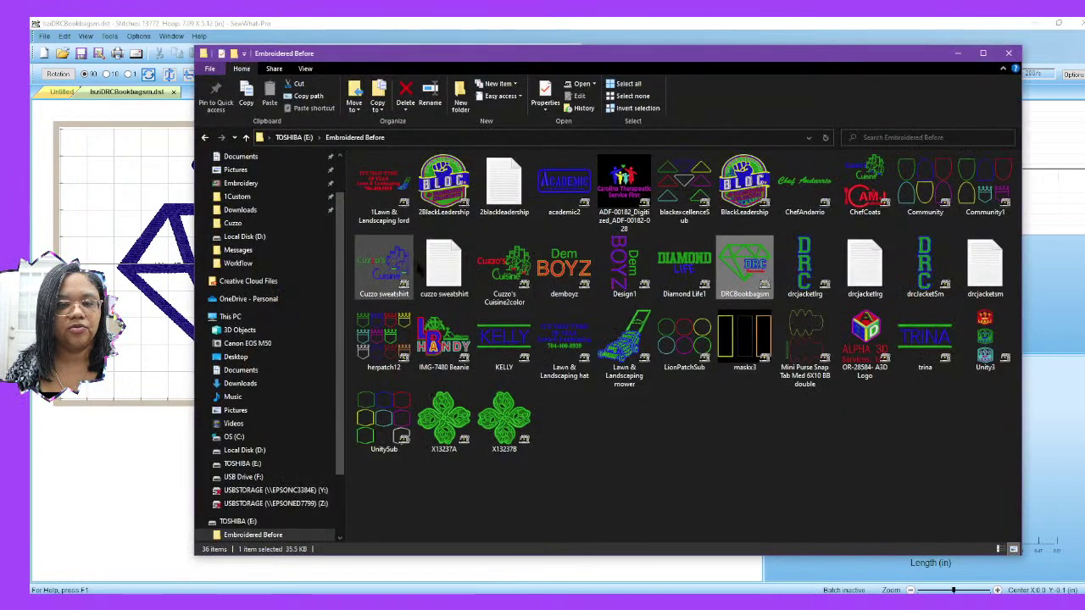
pyautogui.click(859, 197)
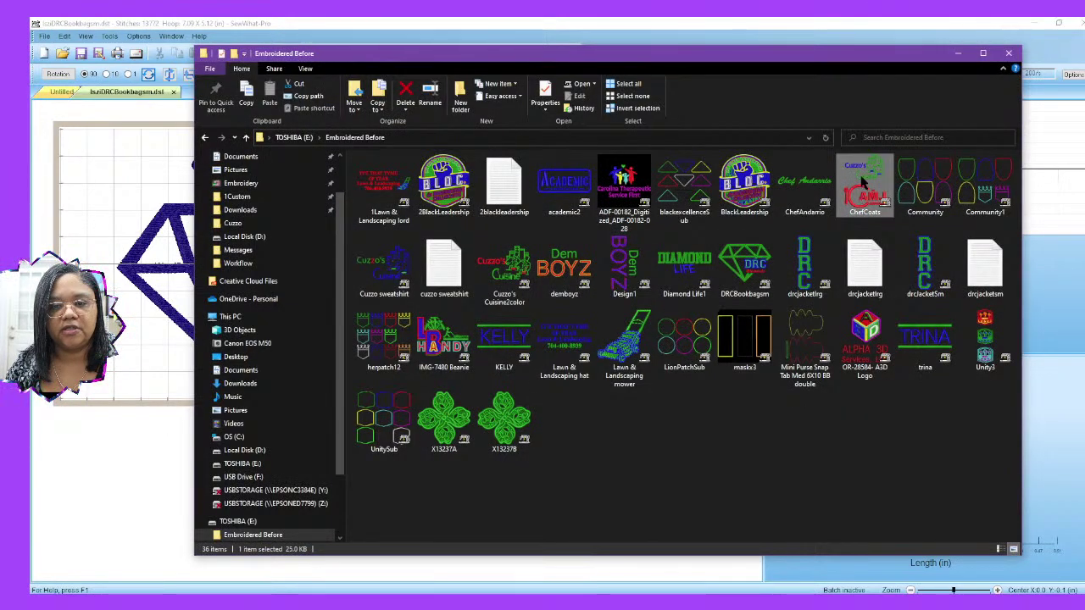
pyautogui.moveTo(863, 175)
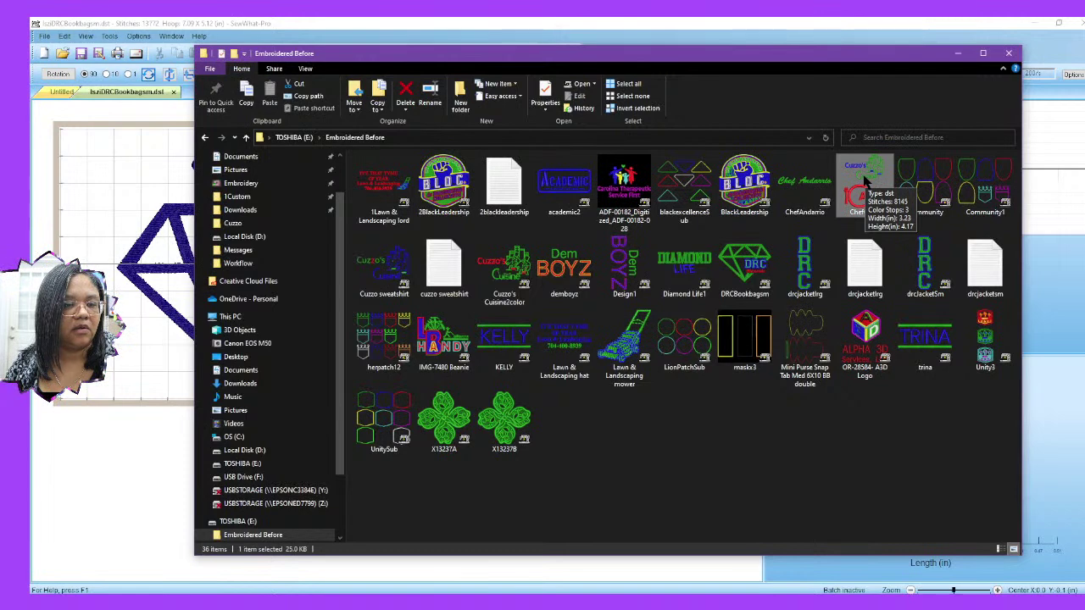
pyautogui.moveTo(488, 243)
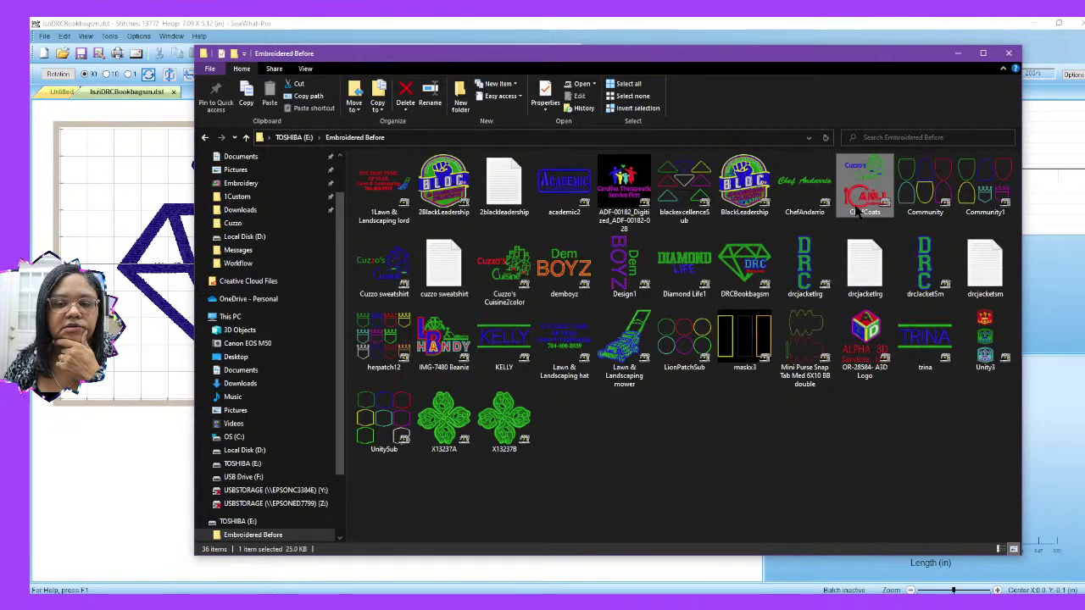
pyautogui.moveTo(859, 216)
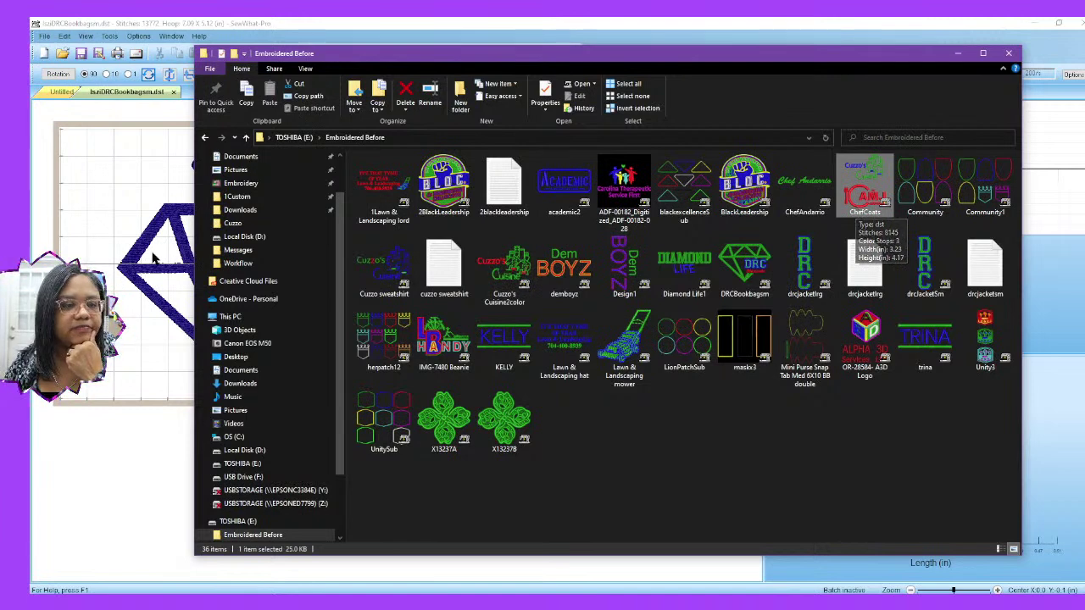
# Step: Look through the Cuzzo folders under DTF, shown as large icons, and under Embroidery > 1Custom on Local Disk (D:) for the design files
pyautogui.click(233, 223)
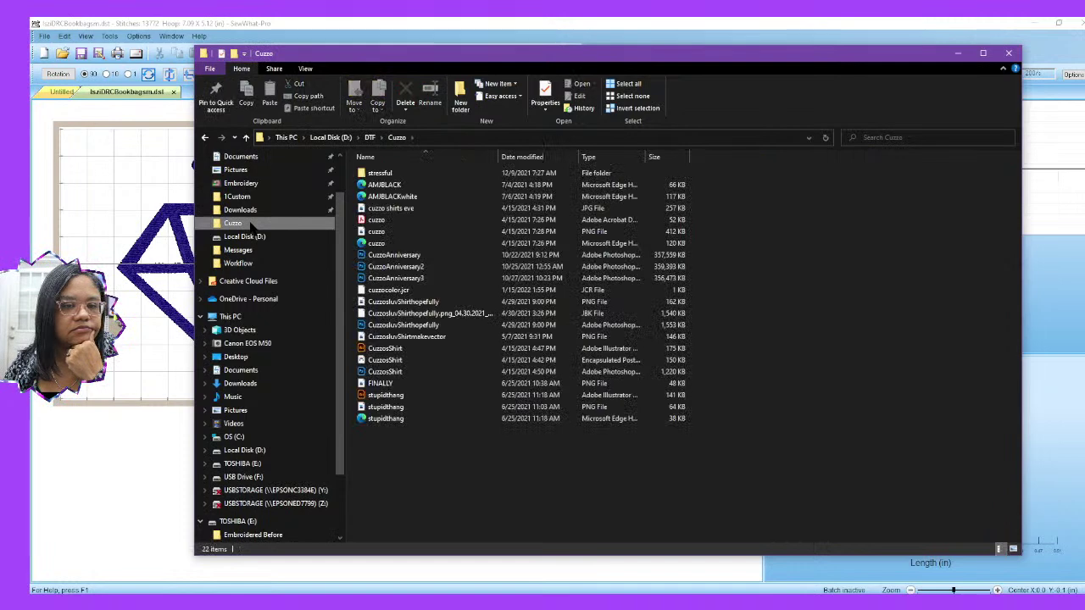
pyautogui.rightClick(755, 285)
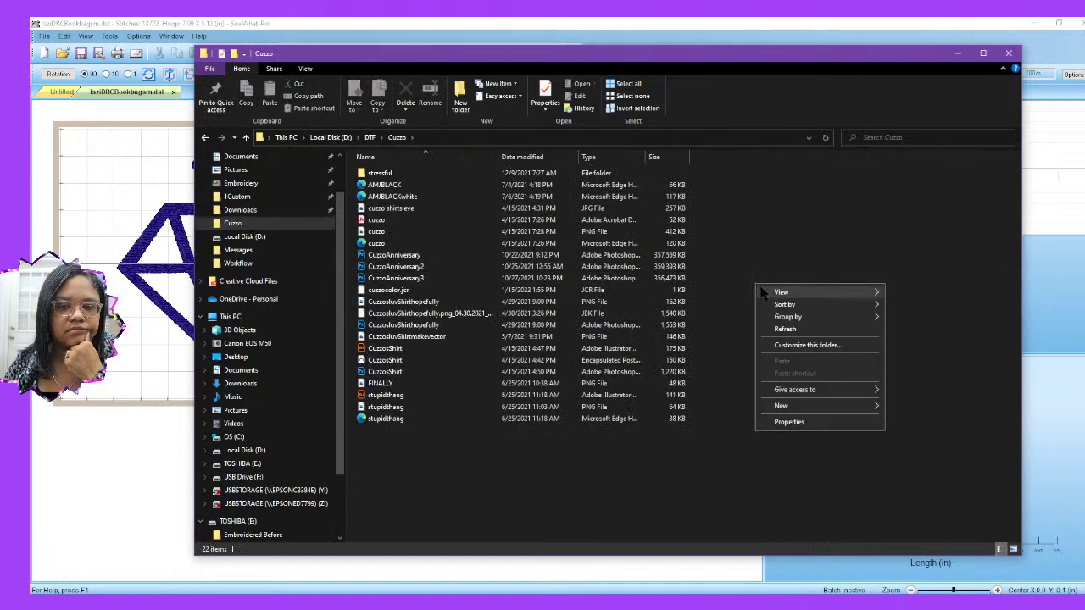
pyautogui.moveTo(873, 292)
pyautogui.click(923, 305)
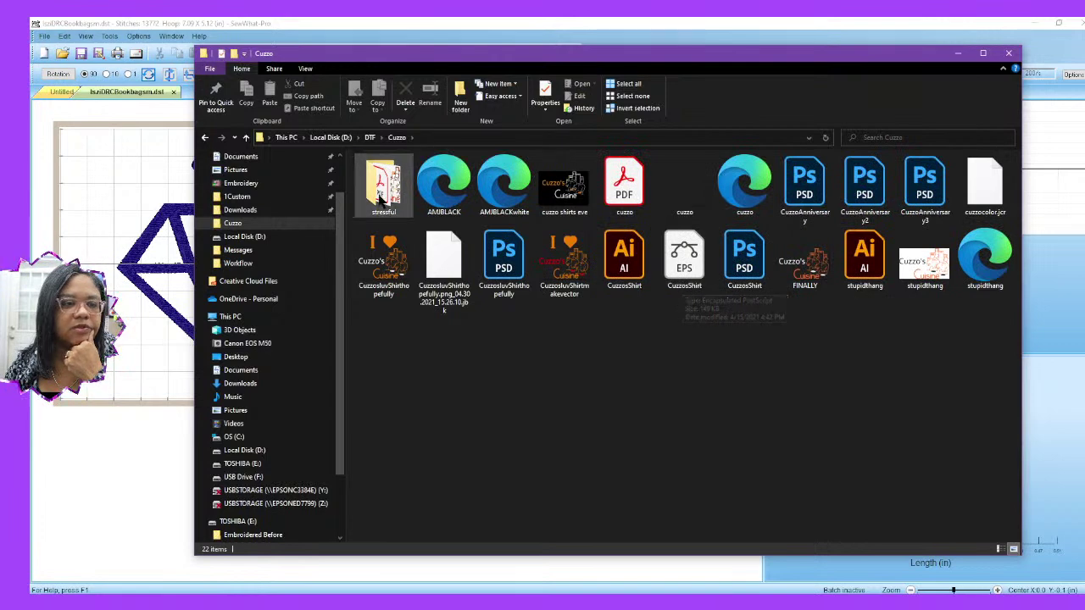
pyautogui.click(271, 198)
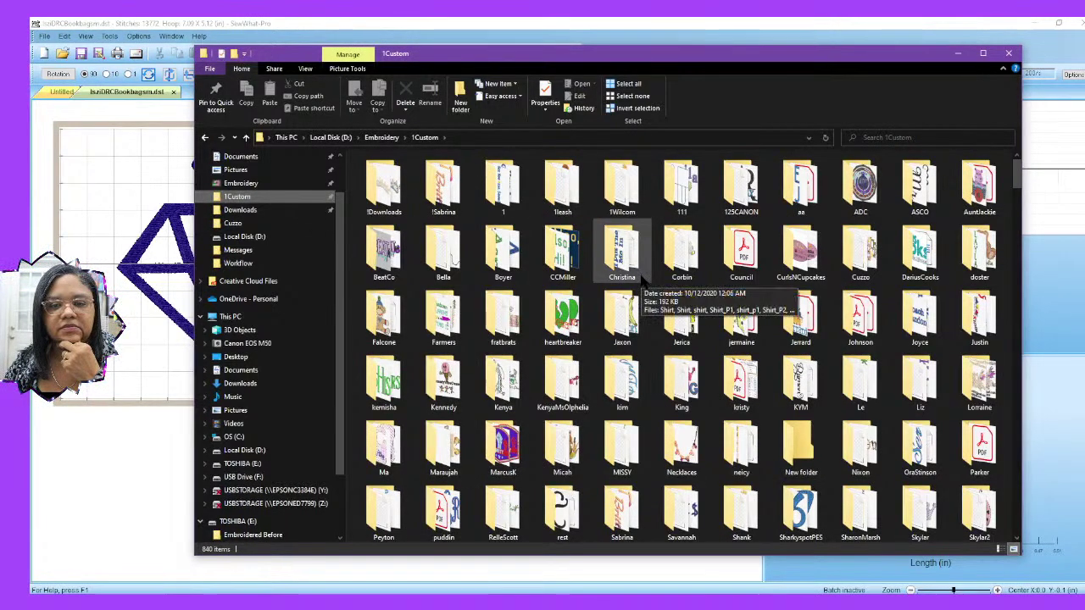
pyautogui.doubleClick(860, 254)
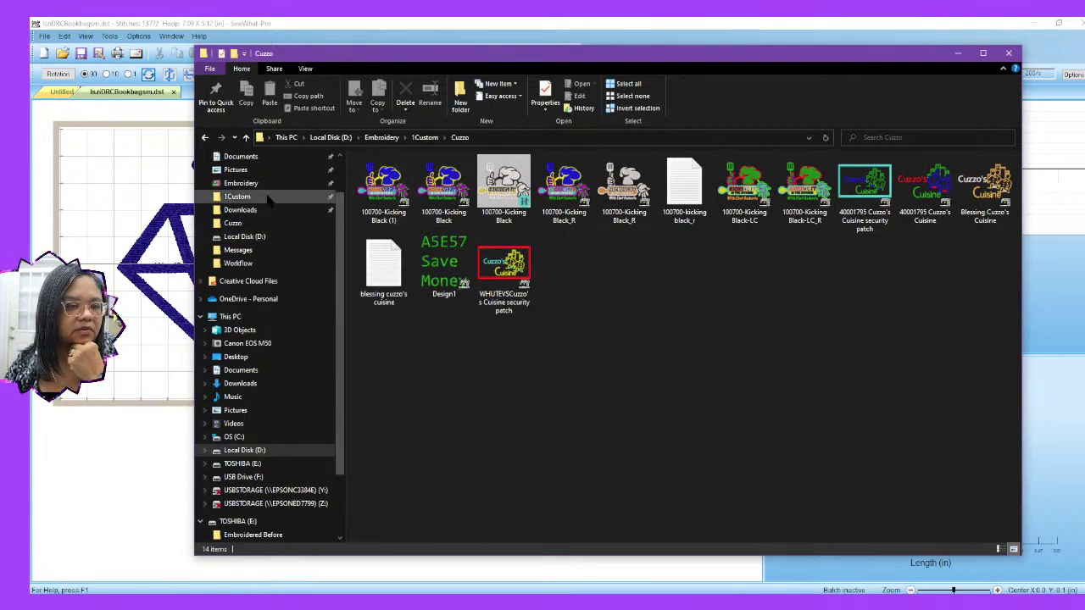
# Step: Check Desktop, Embroidery, OS (C:) and Quick access for the Cuzzo's design files, and close File Explorer
pyautogui.click(279, 357)
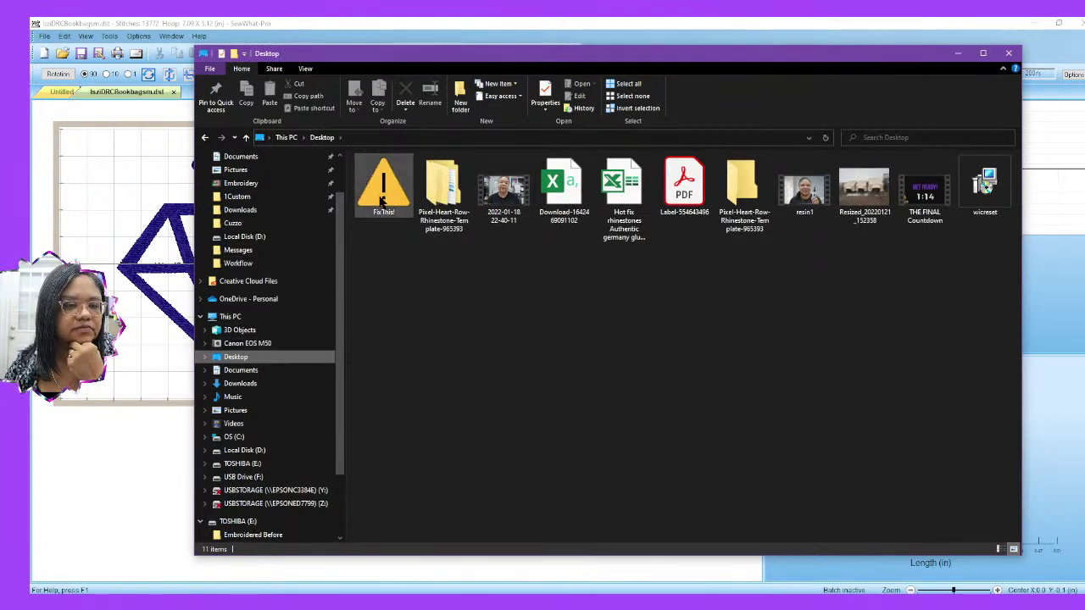
pyautogui.scroll(2, 343, 238)
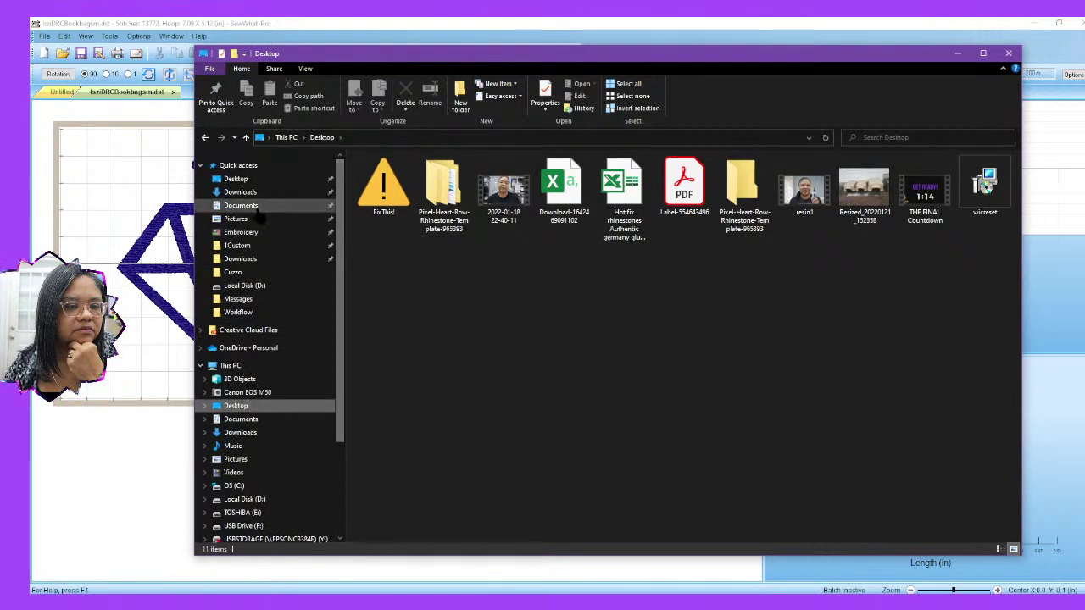
pyautogui.click(239, 232)
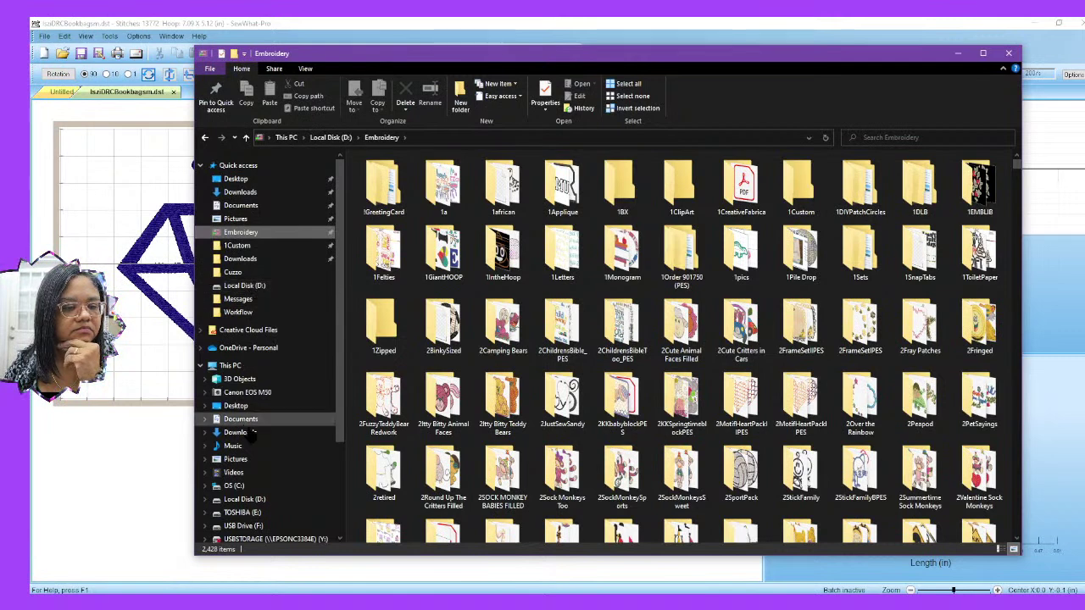
pyautogui.click(244, 489)
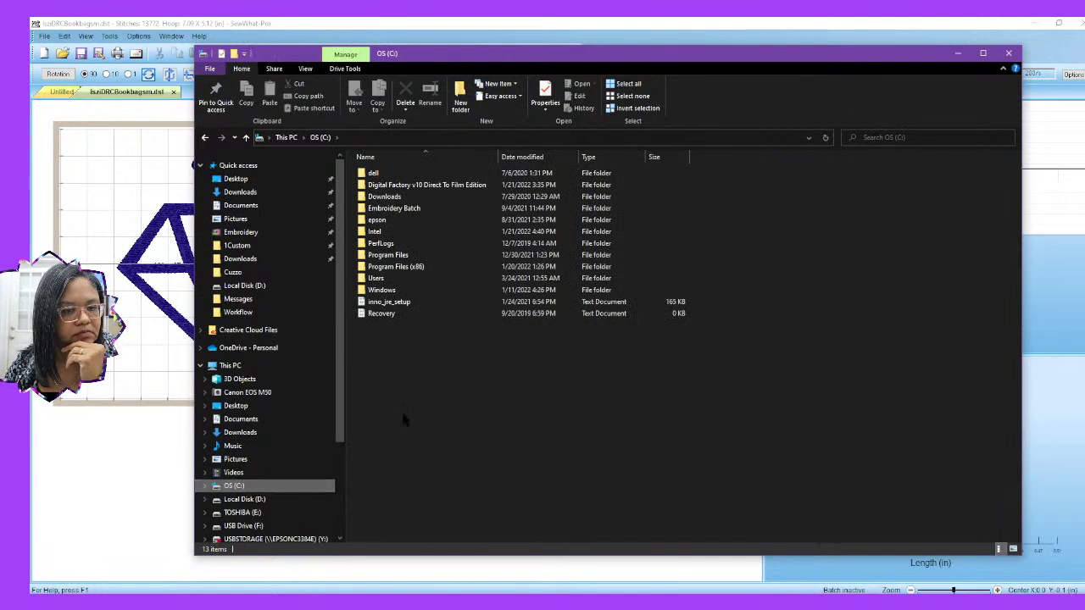
pyautogui.click(268, 179)
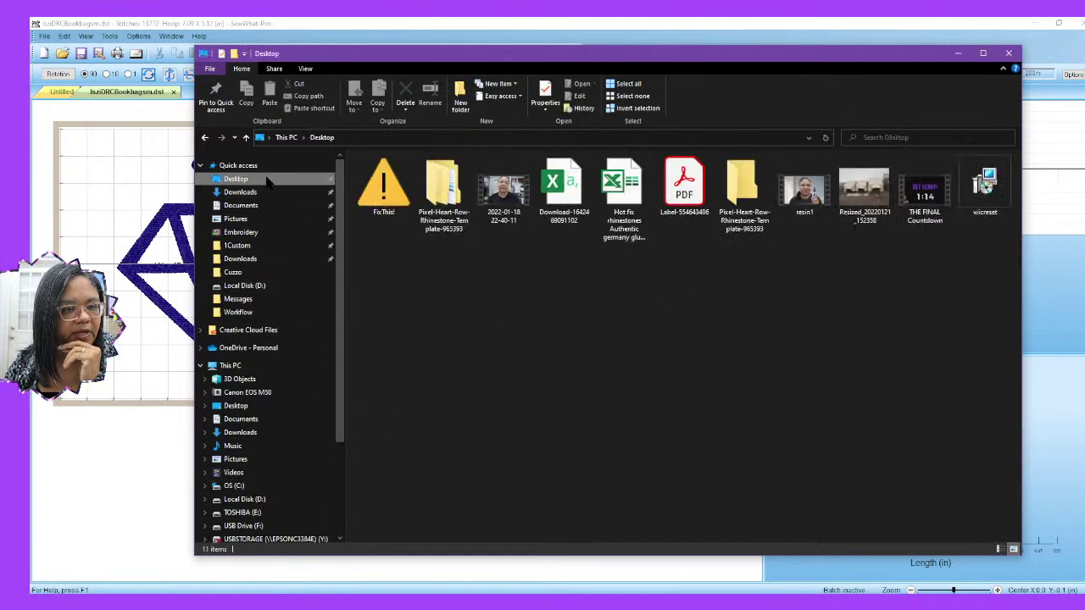
pyautogui.click(265, 166)
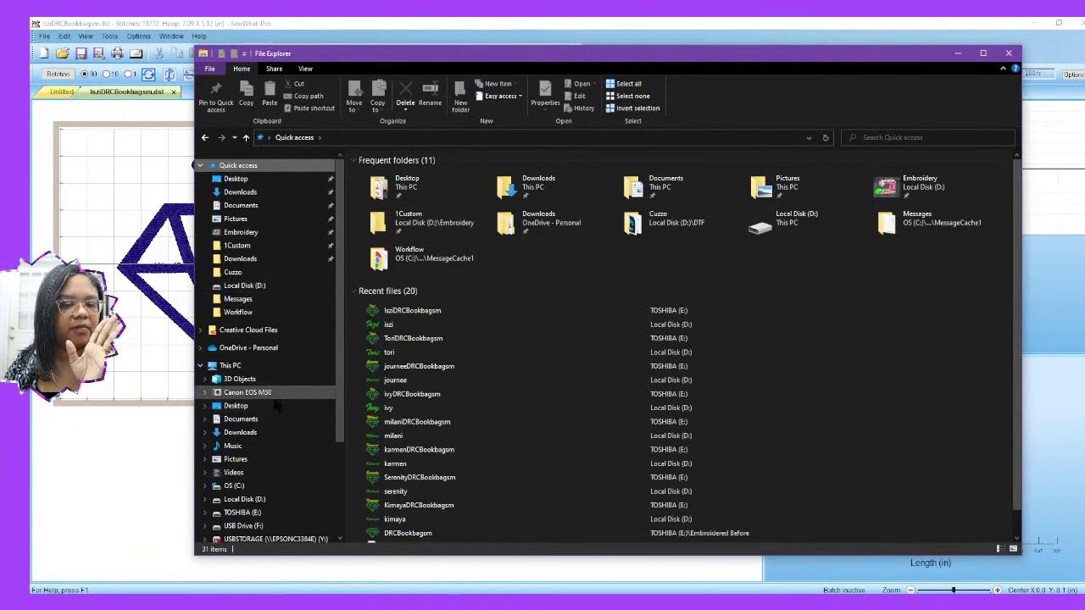
pyautogui.click(1009, 53)
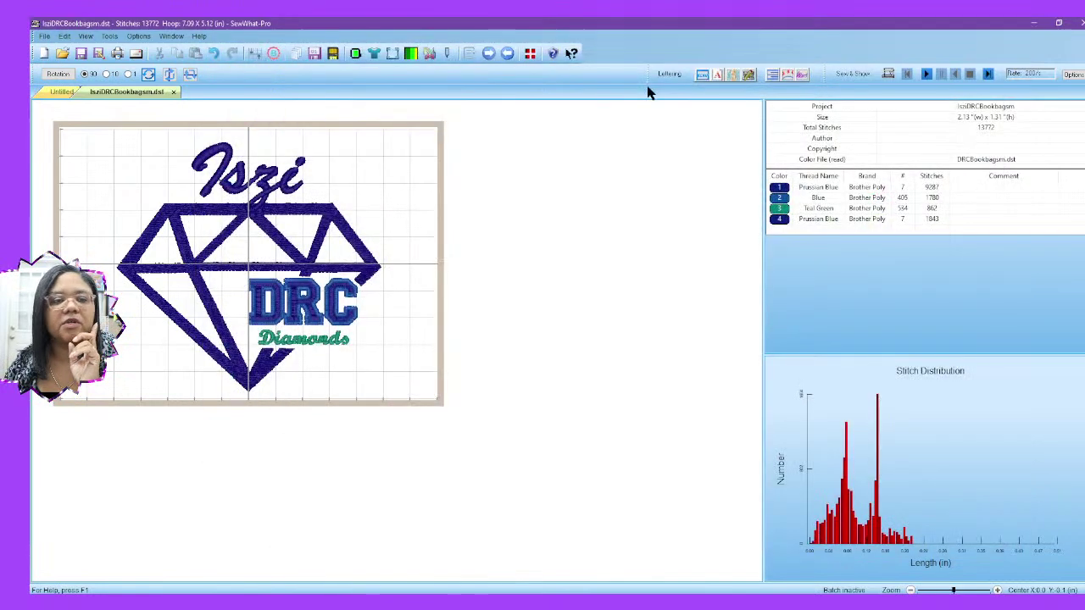
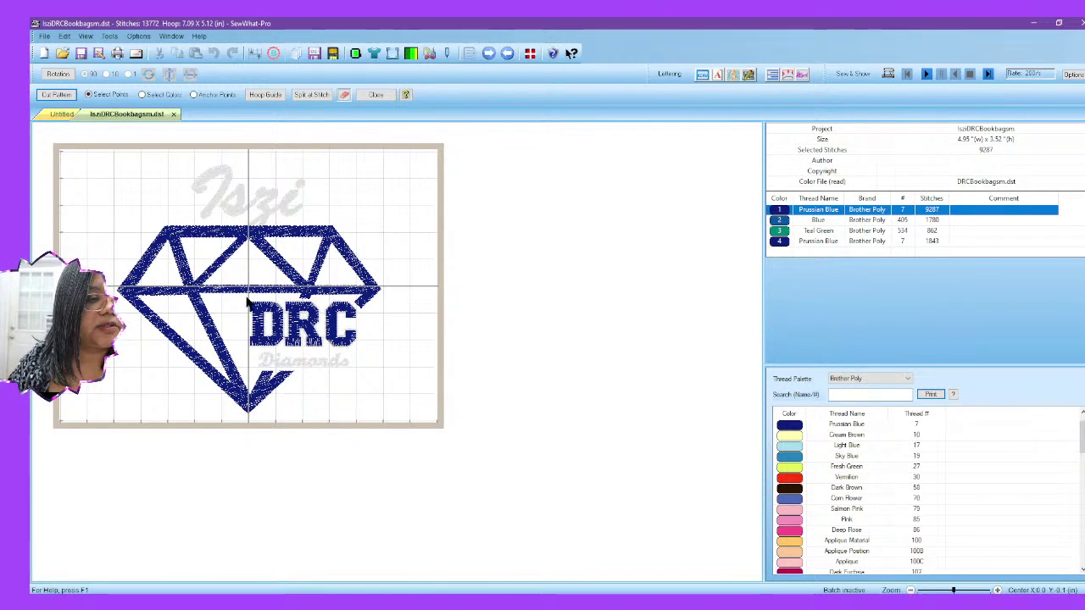
# Step: Outline the DRC letter fill and separate it from the diamond's Prussian Blue thread 1 with Cut and Save All, and exit the cutting tool
pyautogui.click(246, 299)
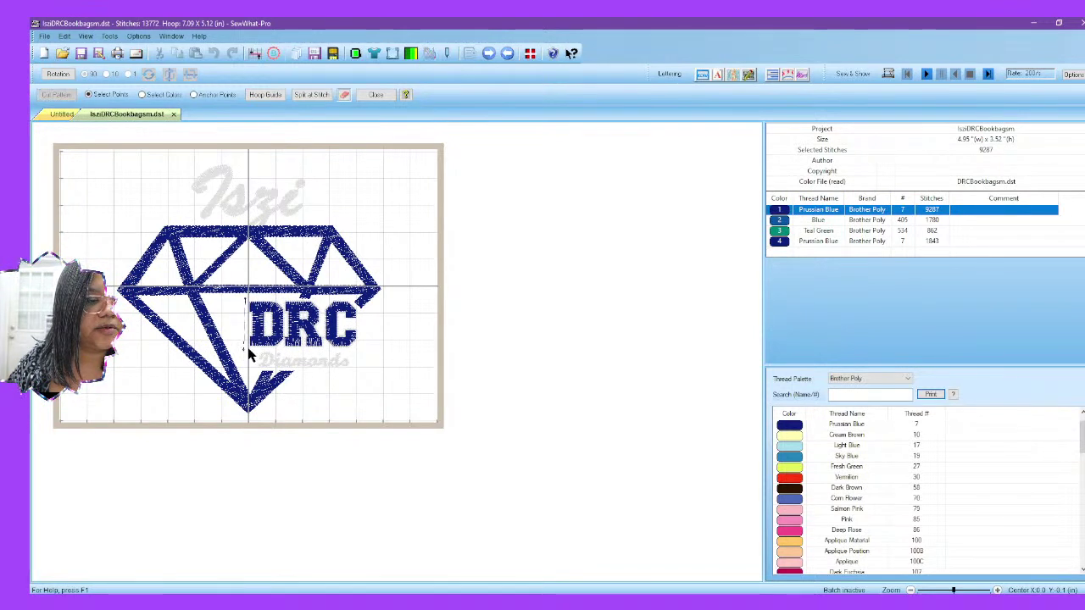
pyautogui.click(289, 349)
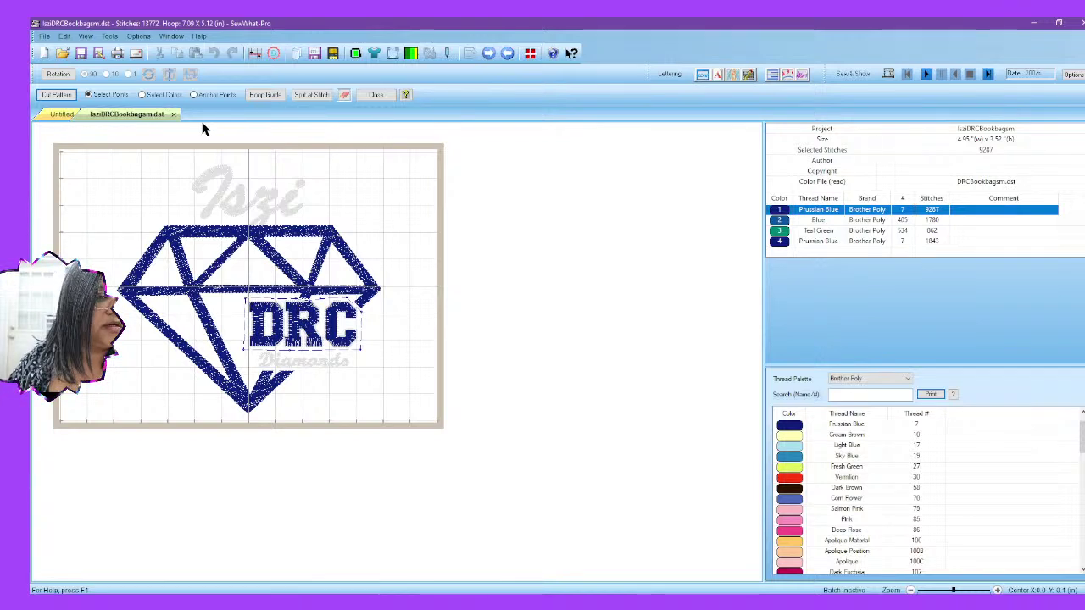
pyautogui.click(73, 95)
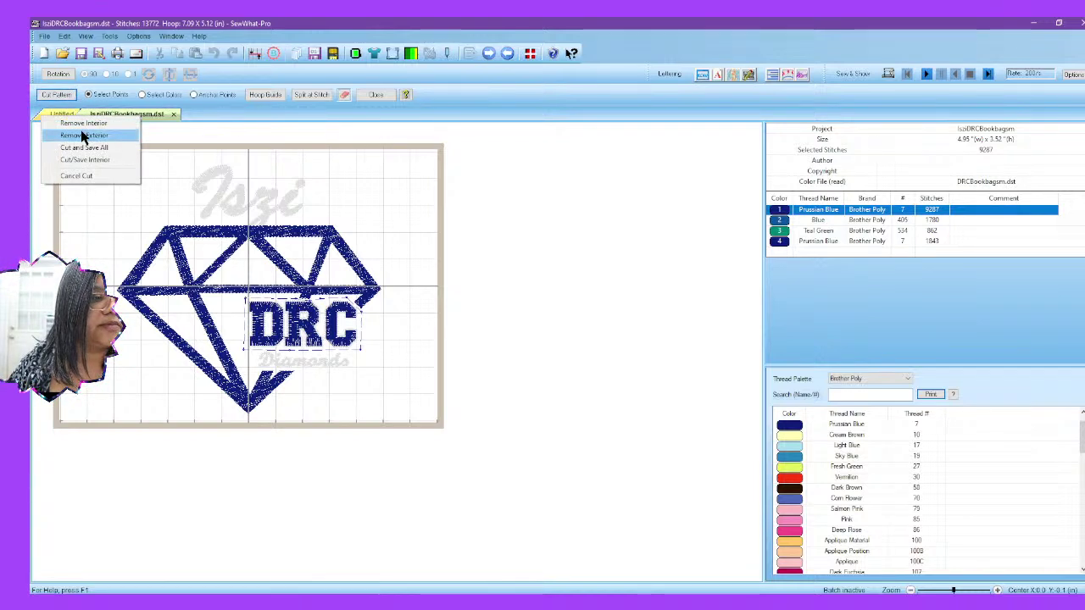
pyautogui.click(61, 147)
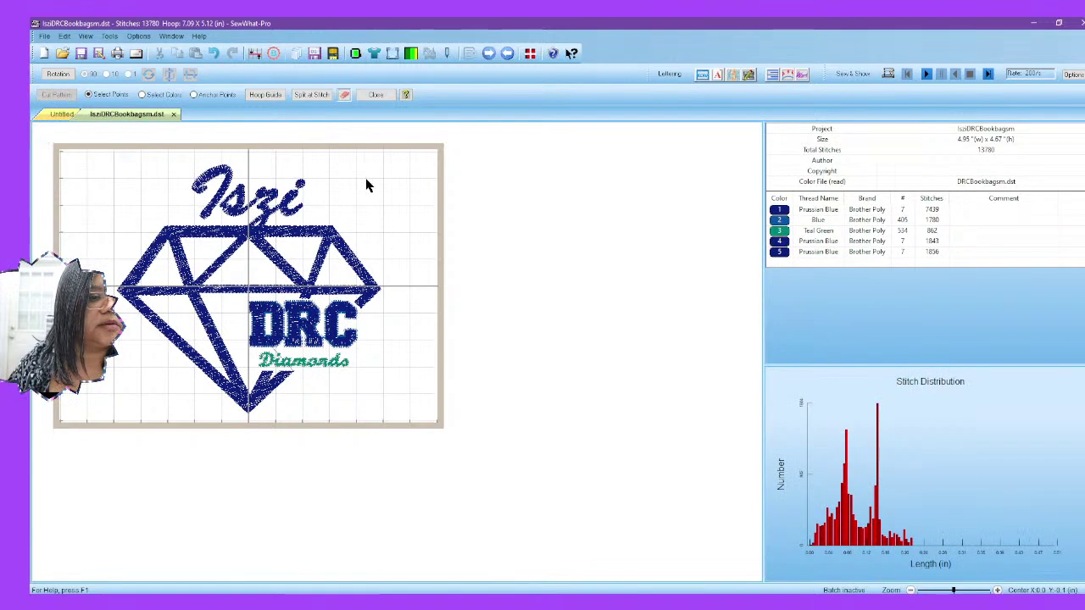
pyautogui.click(379, 96)
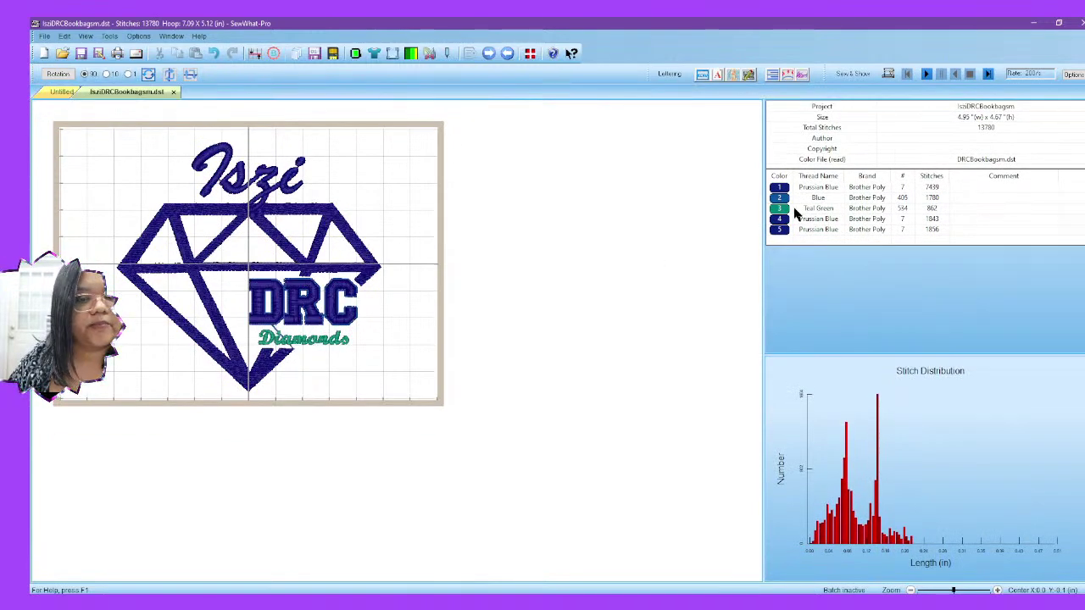
# Step: Recolour the separated DRC fill to Vermilion, thread number 30, and move it to second place in the colour order
pyautogui.click(781, 229)
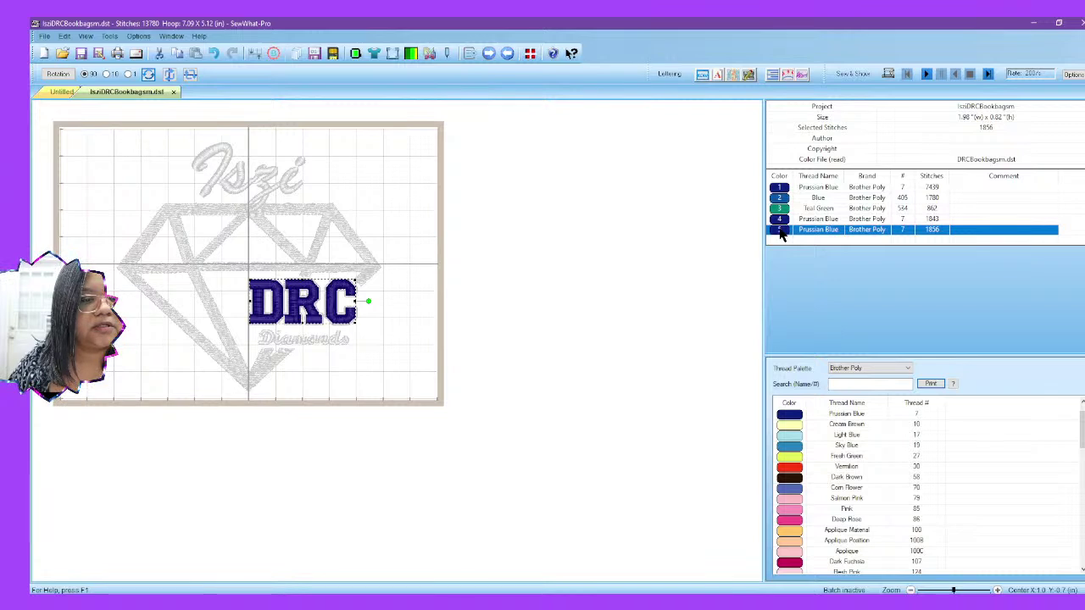
pyautogui.click(779, 191)
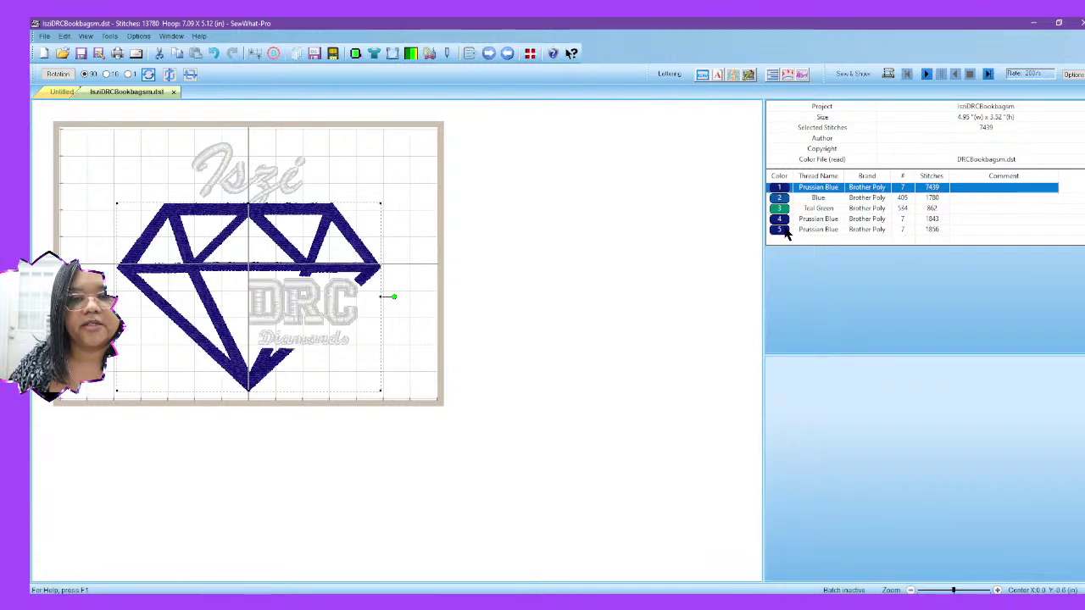
pyautogui.click(783, 231)
pyautogui.click(789, 466)
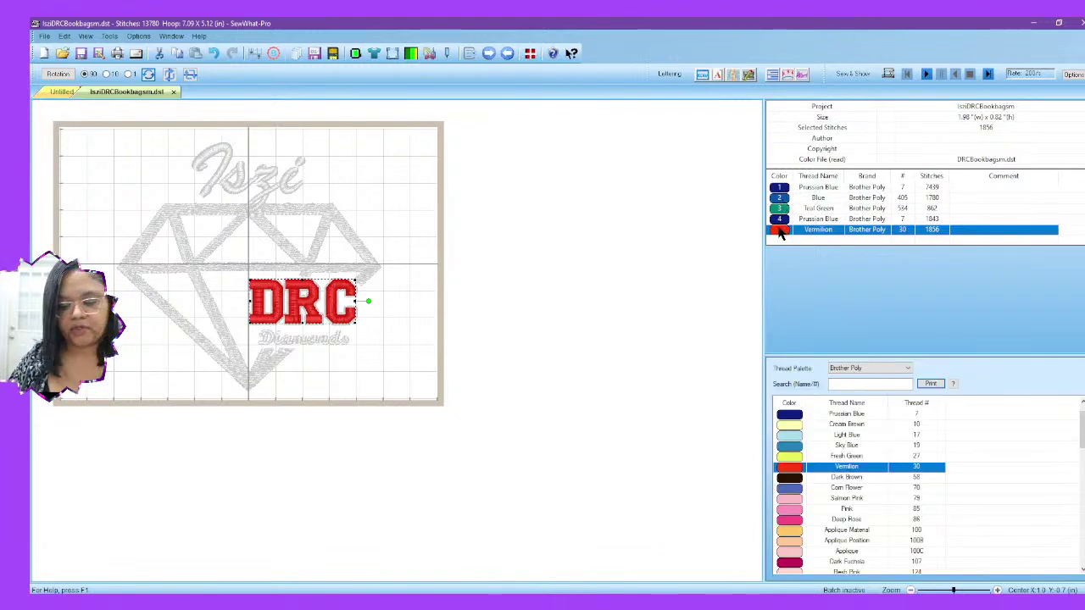
pyautogui.moveTo(781, 198); pyautogui.dragTo(780, 198)
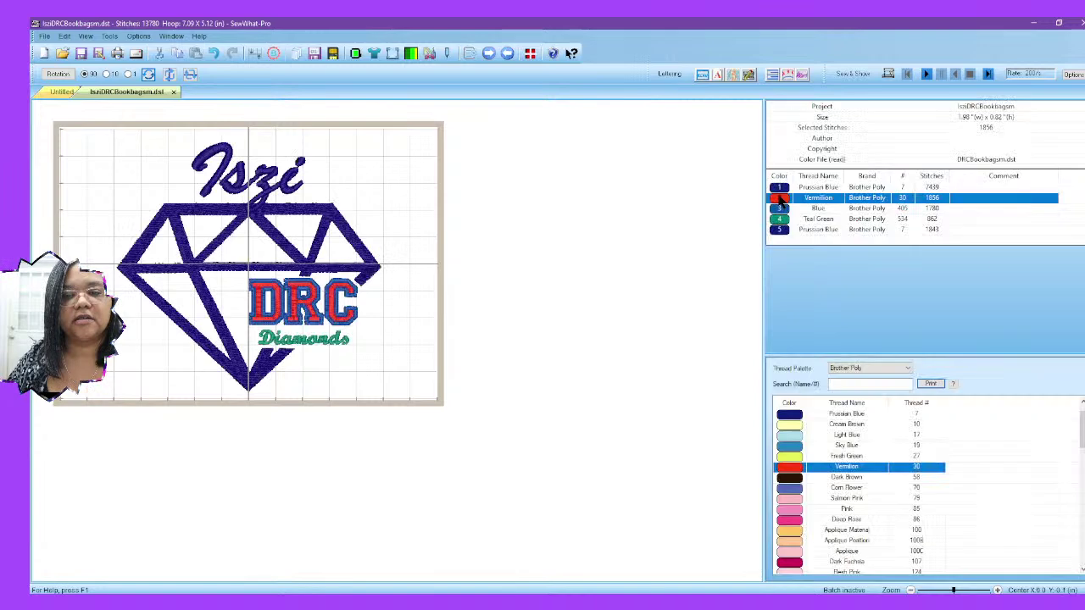
# Step: Check the DRC fill, DRC outline, Diamonds text and name layers one by one in stitching order, and save the design
pyautogui.click(780, 199)
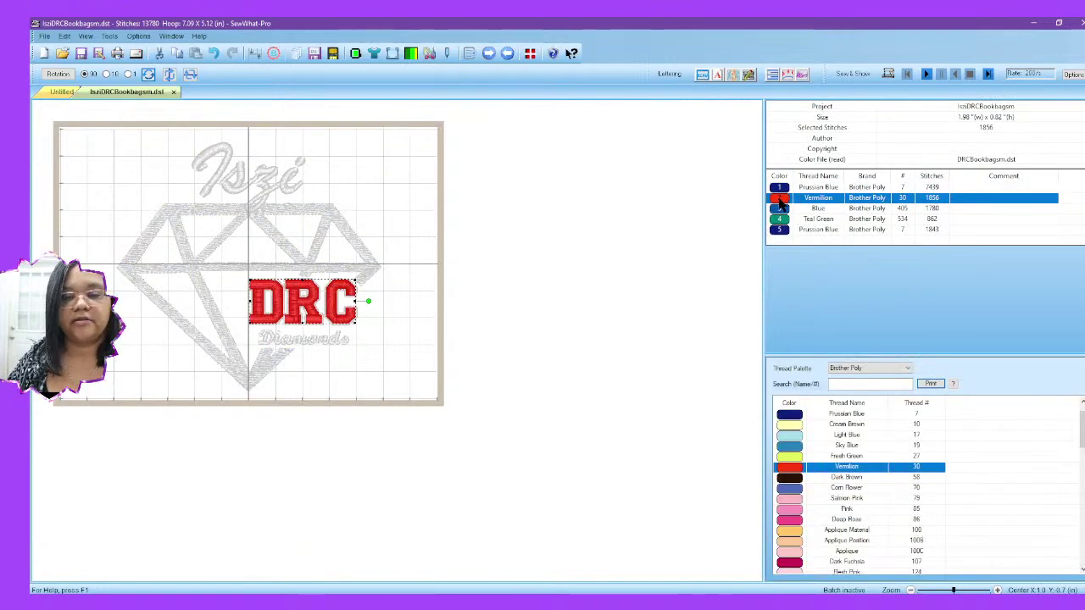
pyautogui.click(781, 208)
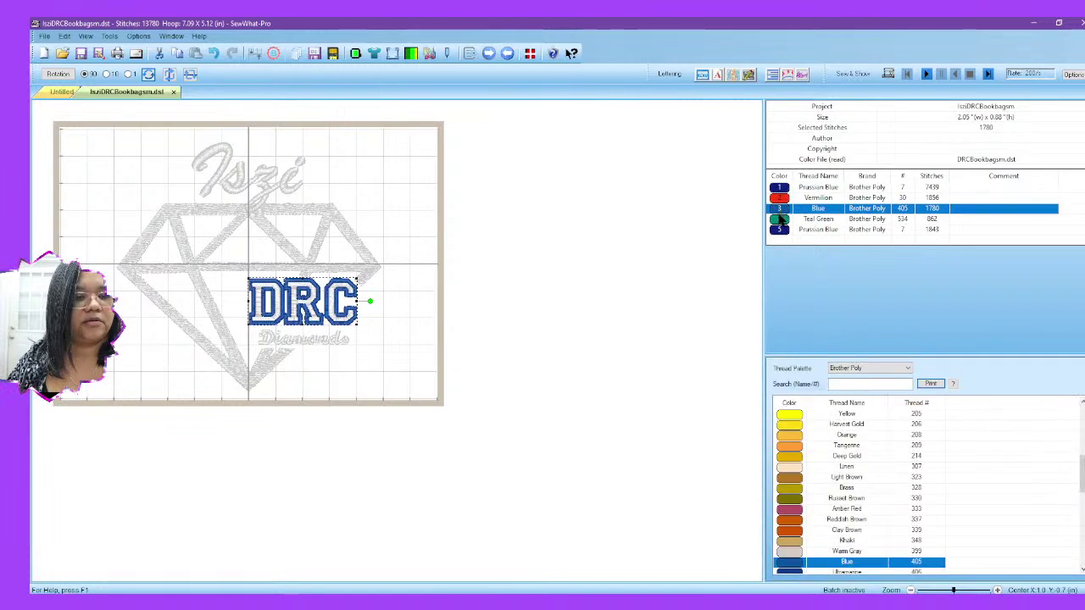
pyautogui.click(780, 219)
pyautogui.click(781, 230)
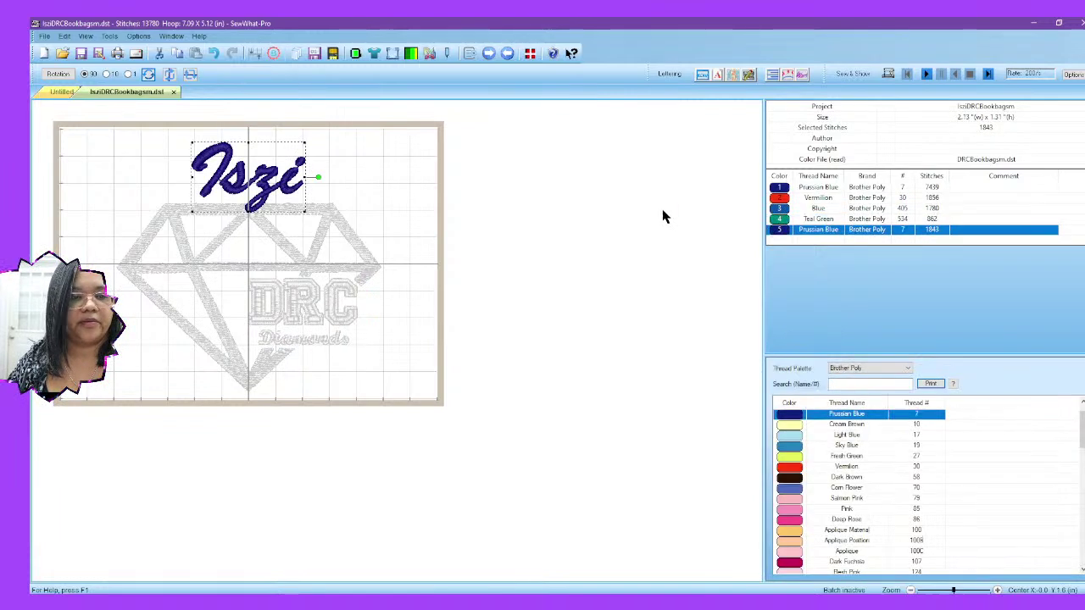
pyautogui.click(638, 218)
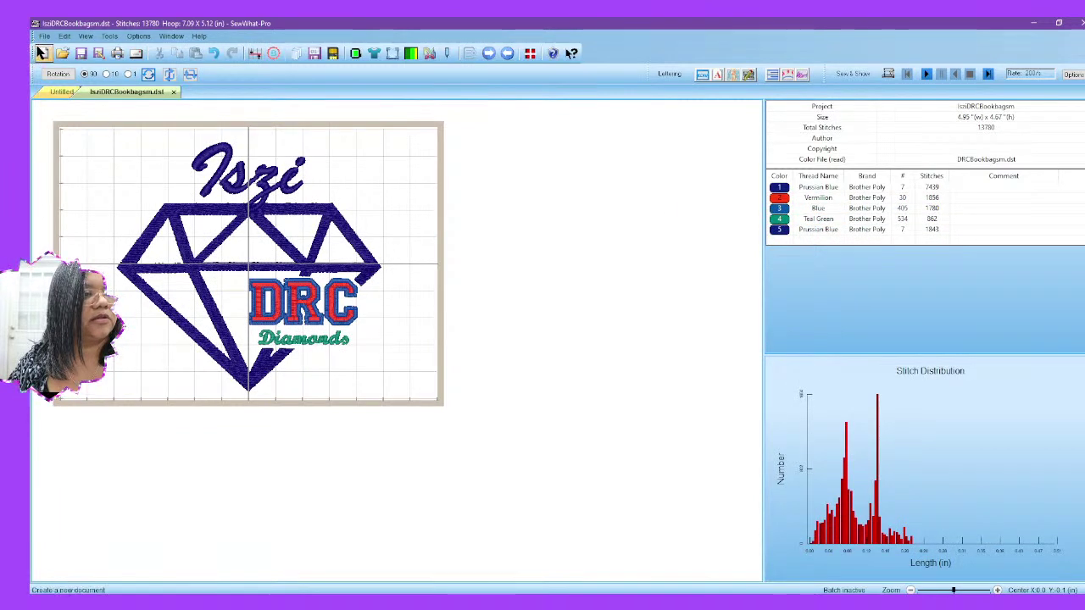
pyautogui.click(44, 36)
pyautogui.click(59, 99)
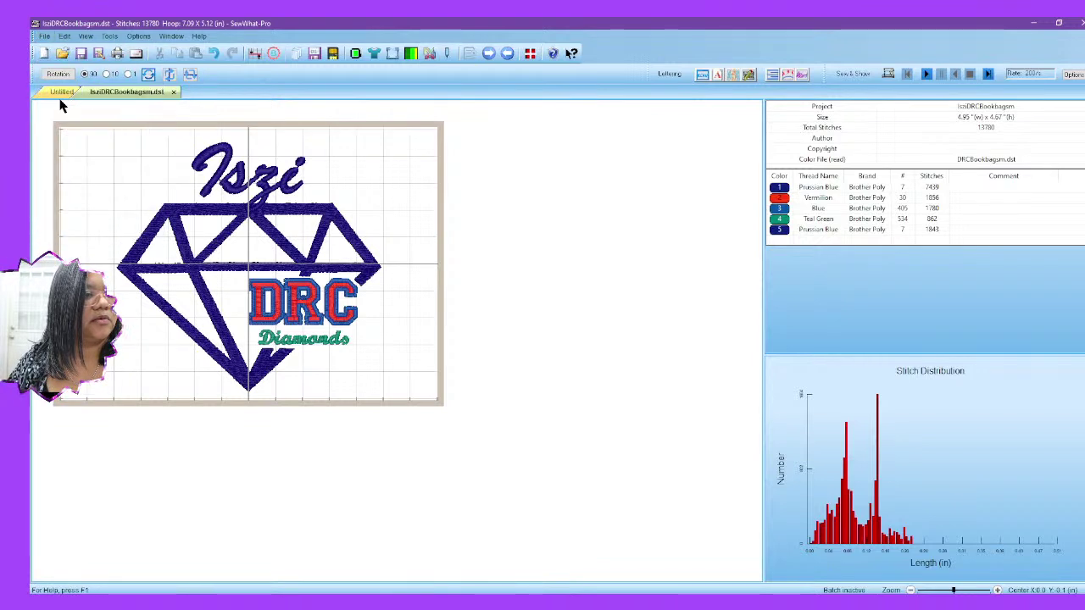
# Step: Open the fifth person's DRCBookbagsm DST file from TOSHIBA (E:)
pyautogui.click(62, 52)
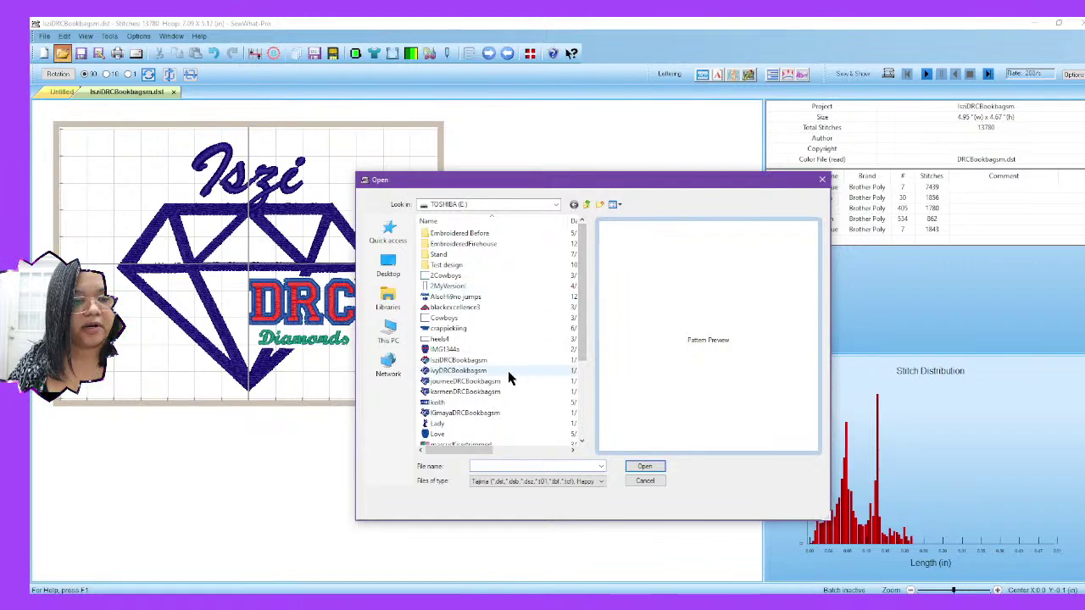
pyautogui.click(507, 372)
pyautogui.click(645, 468)
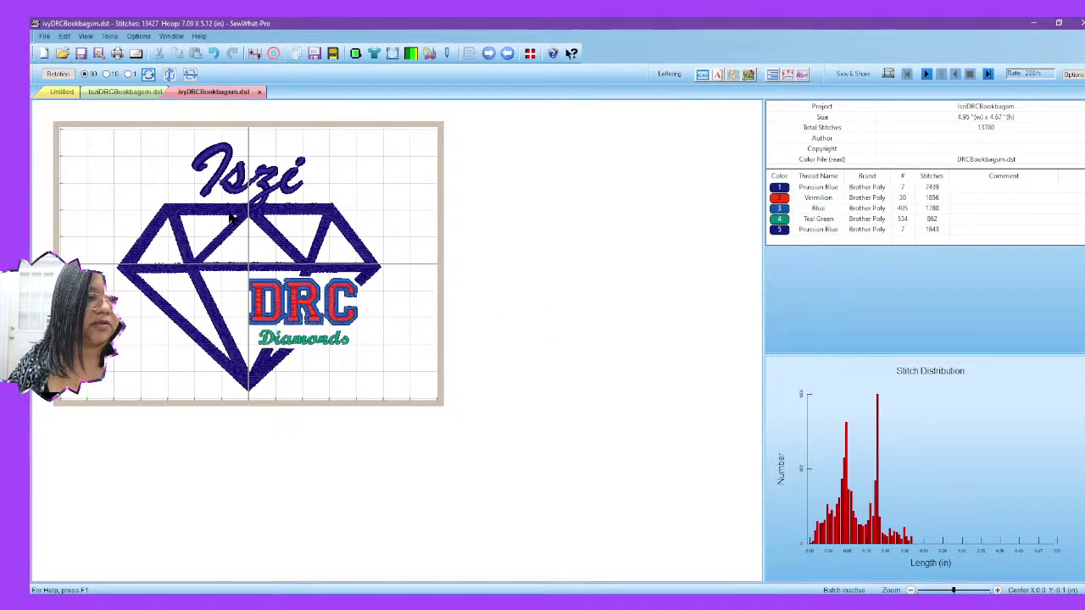
# Step: Outline the DRC fill in the fifth person's design and split it from Prussian Blue thread 1 using Cut and Save All
pyautogui.click(777, 189)
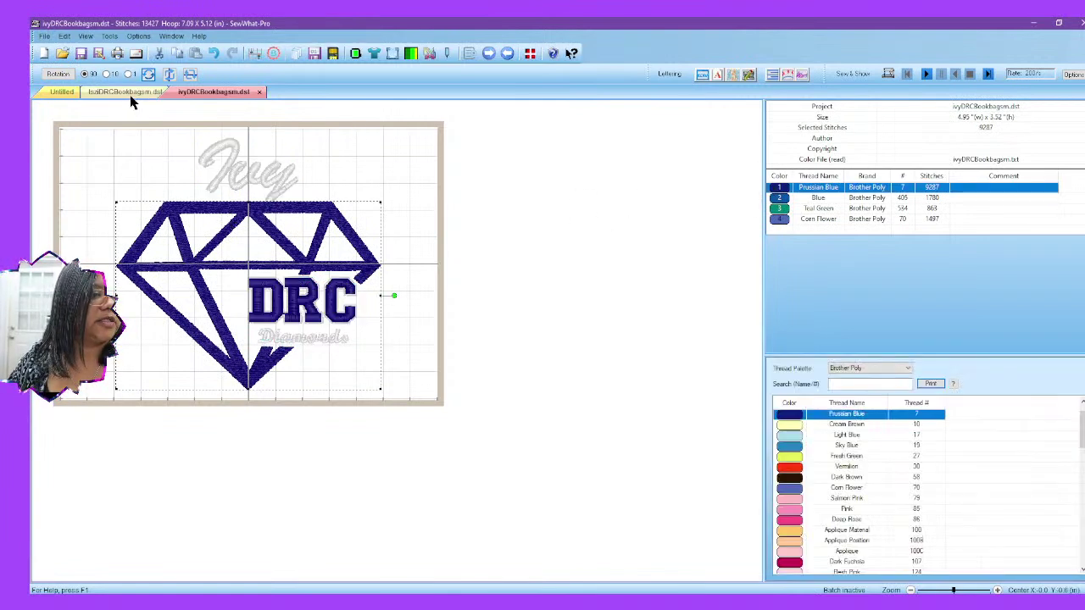
pyautogui.click(430, 53)
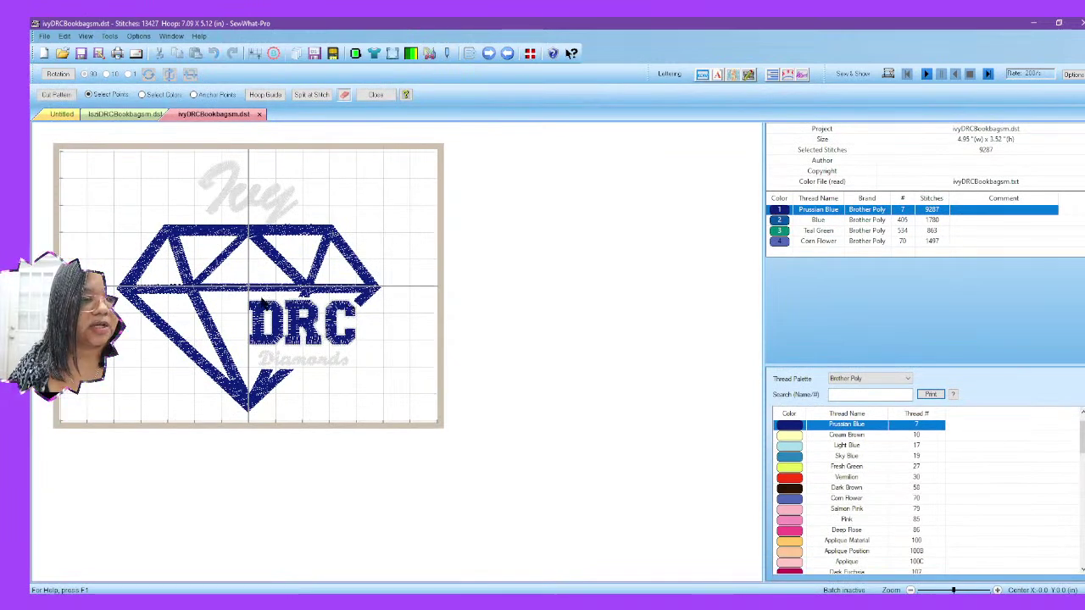
pyautogui.moveTo(246, 299); pyautogui.dragTo(246, 347)
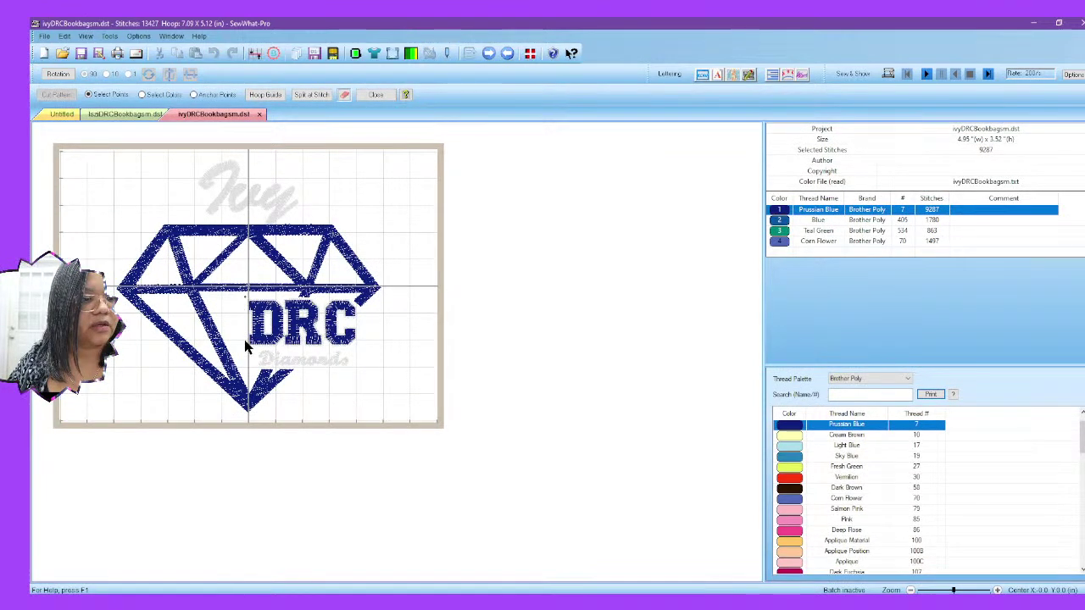
pyautogui.click(365, 347)
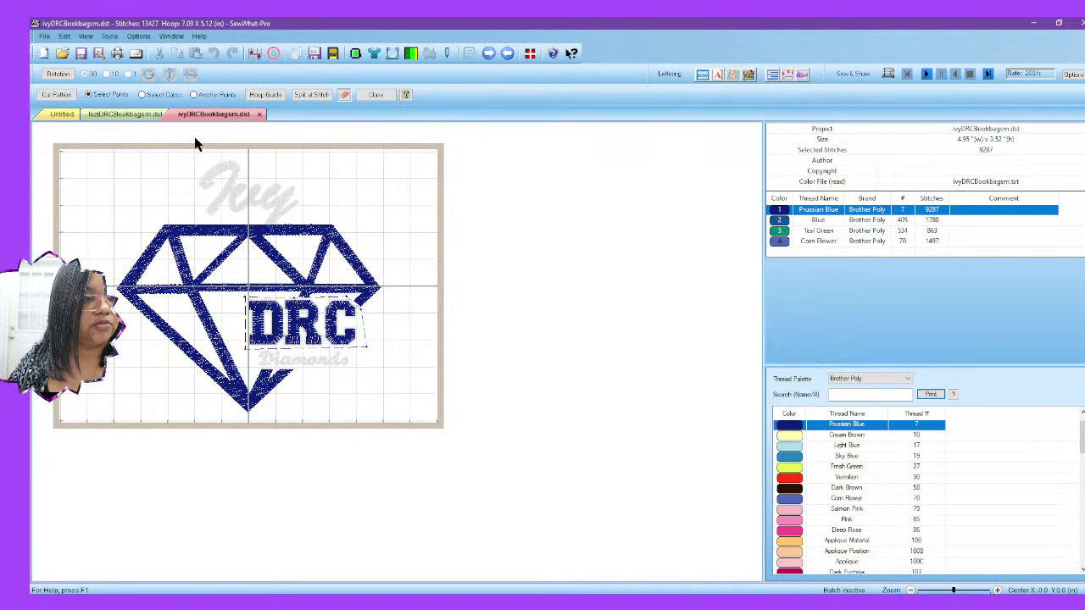
pyautogui.click(56, 94)
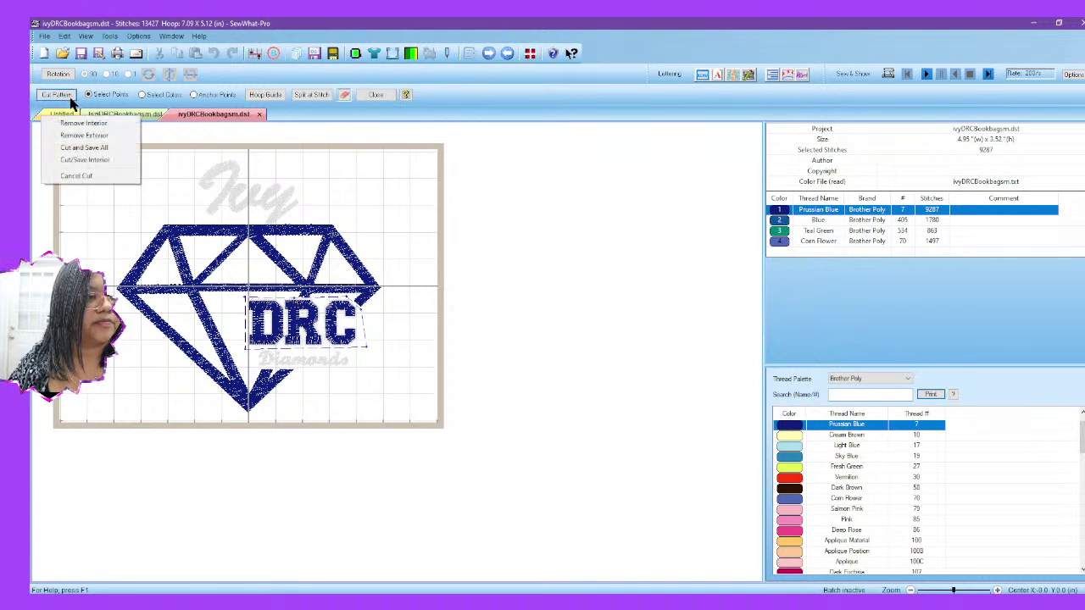
pyautogui.click(78, 149)
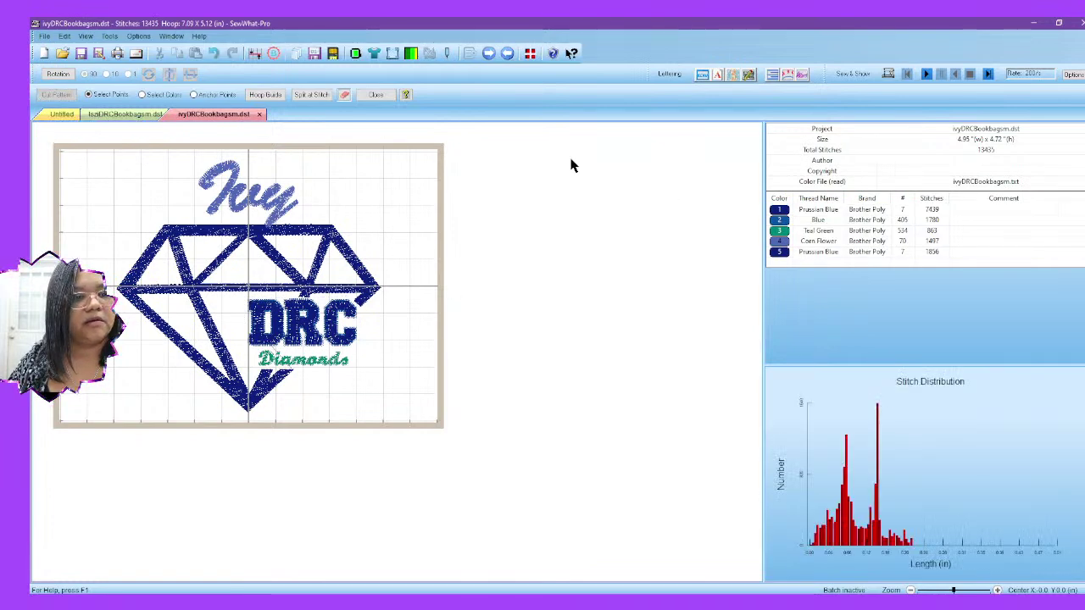
# Step: Recolour the separated DRC fill in the fifth person's design to Vermilion, thread number 30, and move it to second place in the colour order
pyautogui.click(380, 94)
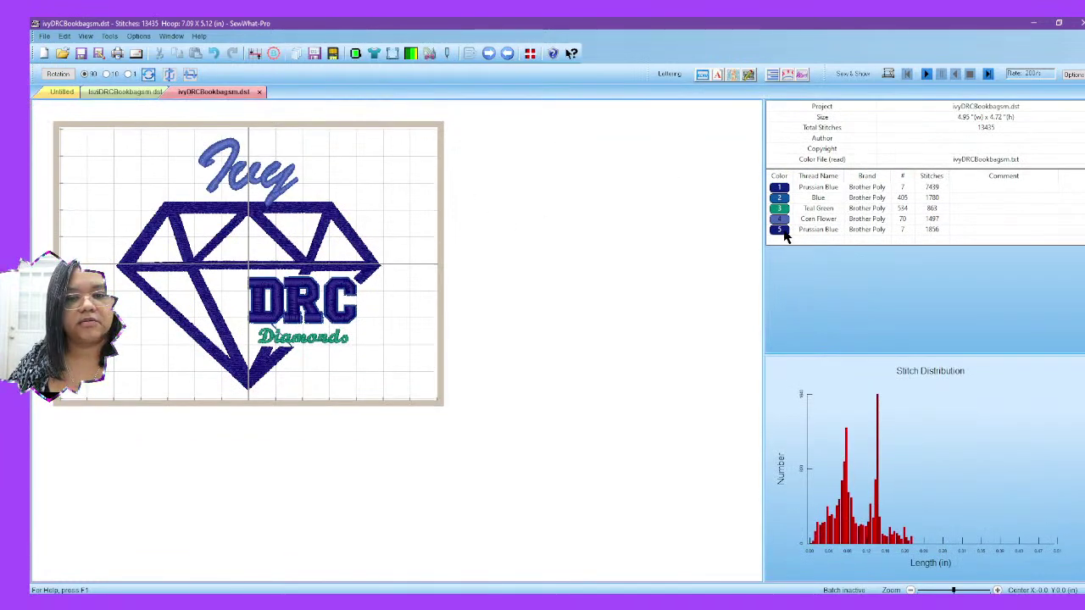
pyautogui.click(786, 234)
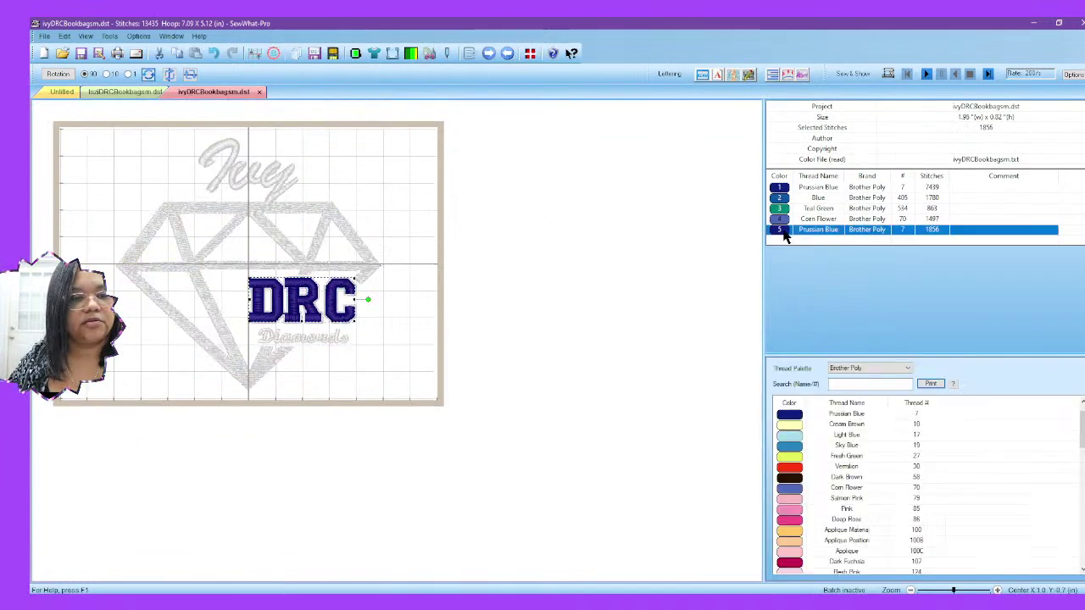
pyautogui.click(777, 188)
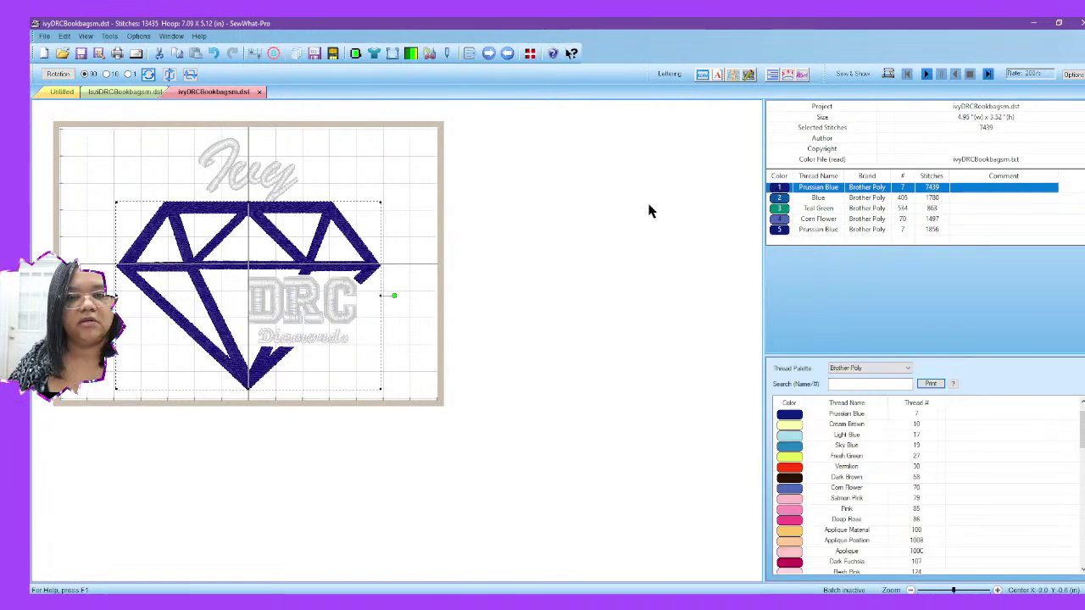
pyautogui.click(649, 210)
pyautogui.click(784, 232)
pyautogui.click(804, 468)
pyautogui.moveTo(779, 206)
pyautogui.mouseDown()
pyautogui.moveTo(778, 191)
pyautogui.moveTo(780, 203)
pyautogui.mouseUp()
pyautogui.click(647, 207)
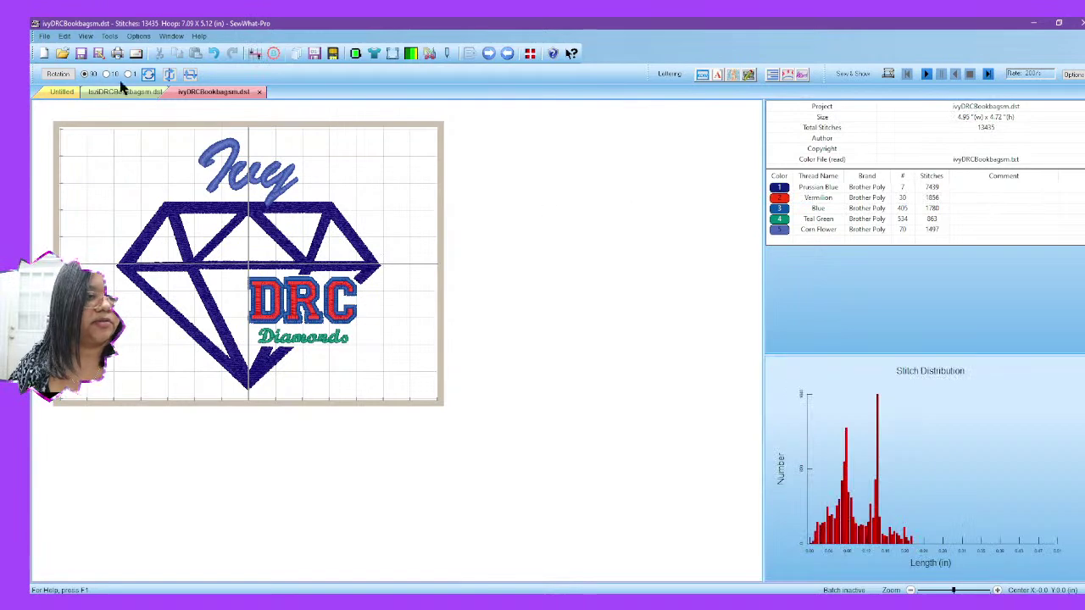
# Step: Save the fifth person's design over its existing Tajima DST file on TOSHIBA (E:)
pyautogui.click(43, 36)
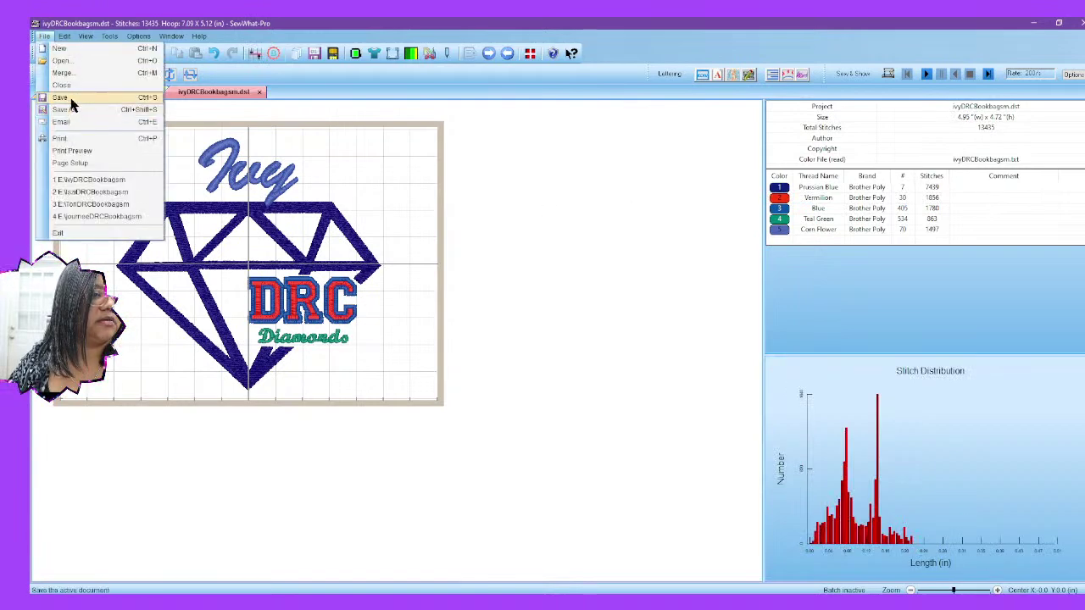
pyautogui.click(72, 108)
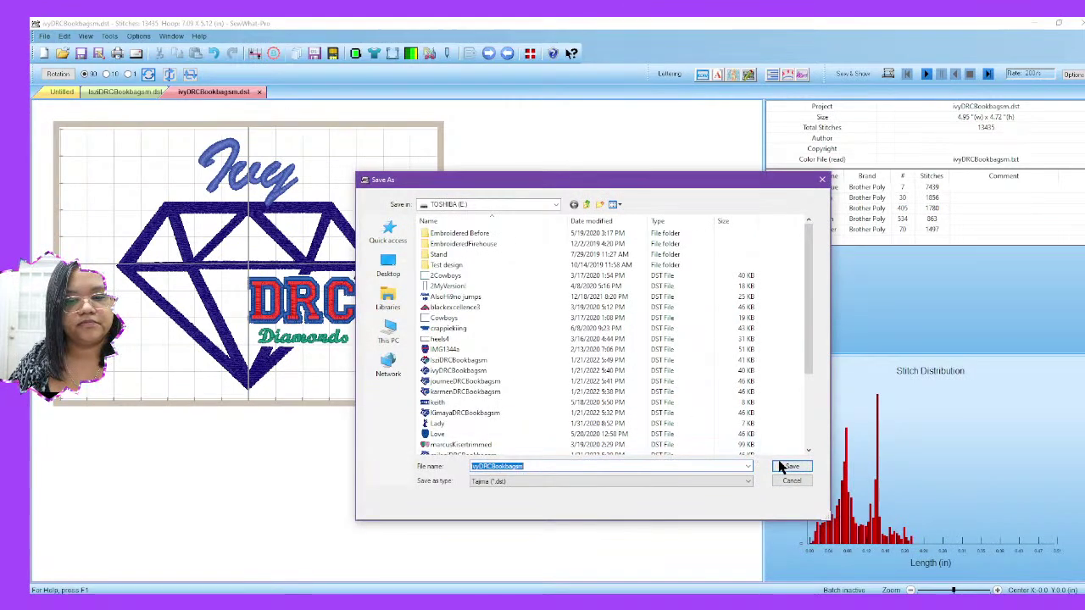
pyautogui.click(781, 466)
pyautogui.click(605, 317)
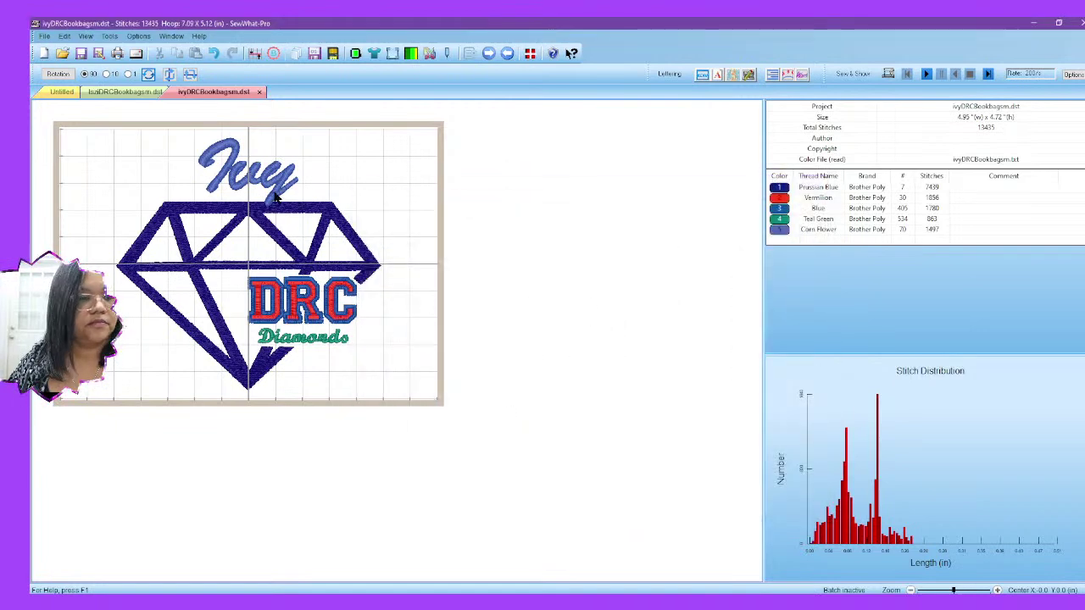
# Step: Open the sixth person's DRCBookbagsm DST file from TOSHIBA (E:)
pyautogui.click(64, 55)
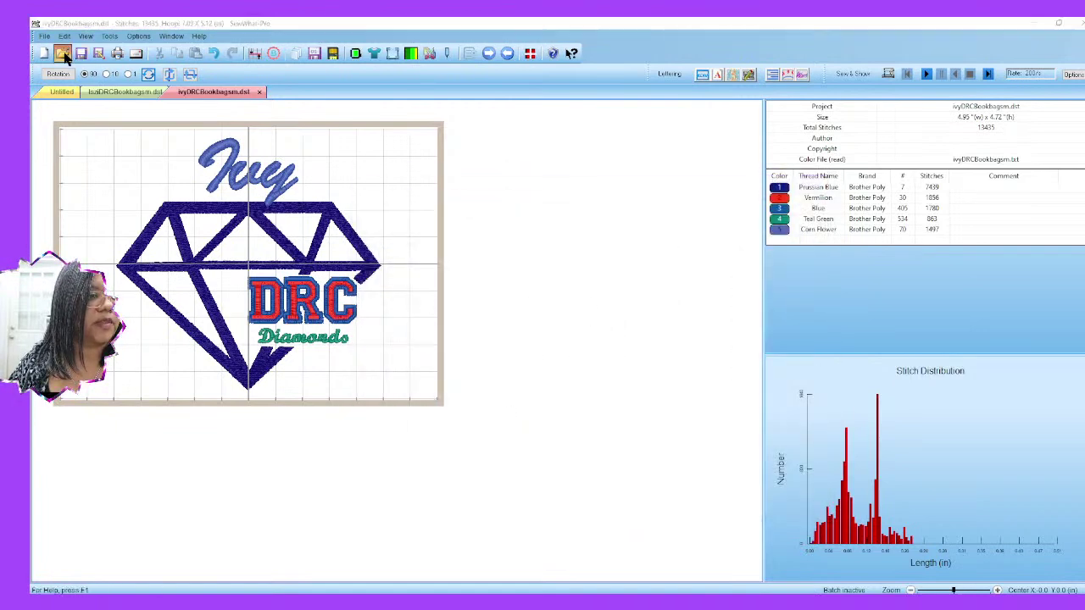
pyautogui.click(487, 382)
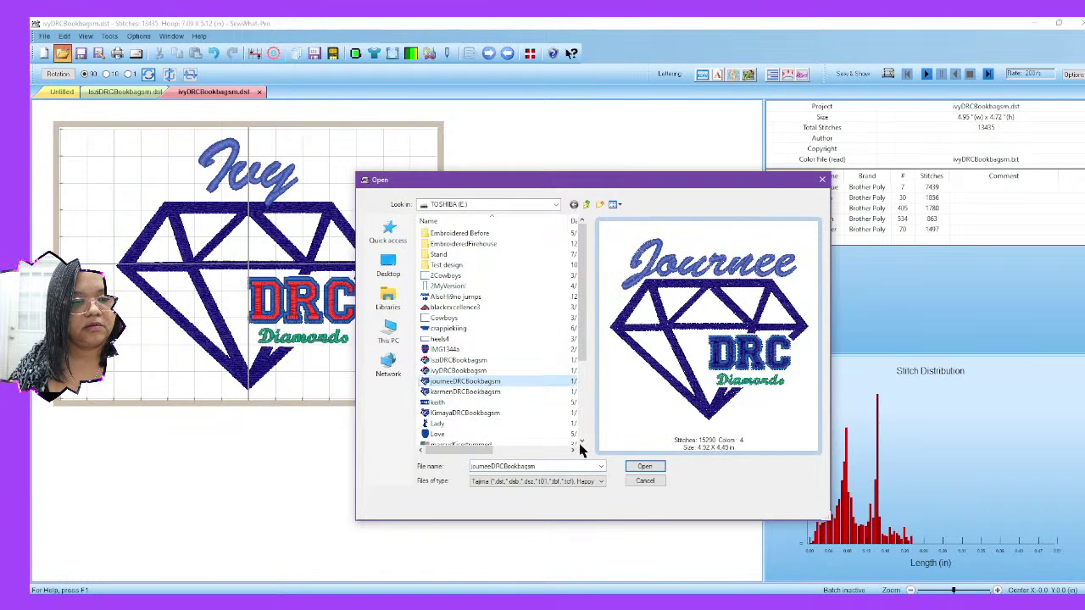
pyautogui.click(644, 466)
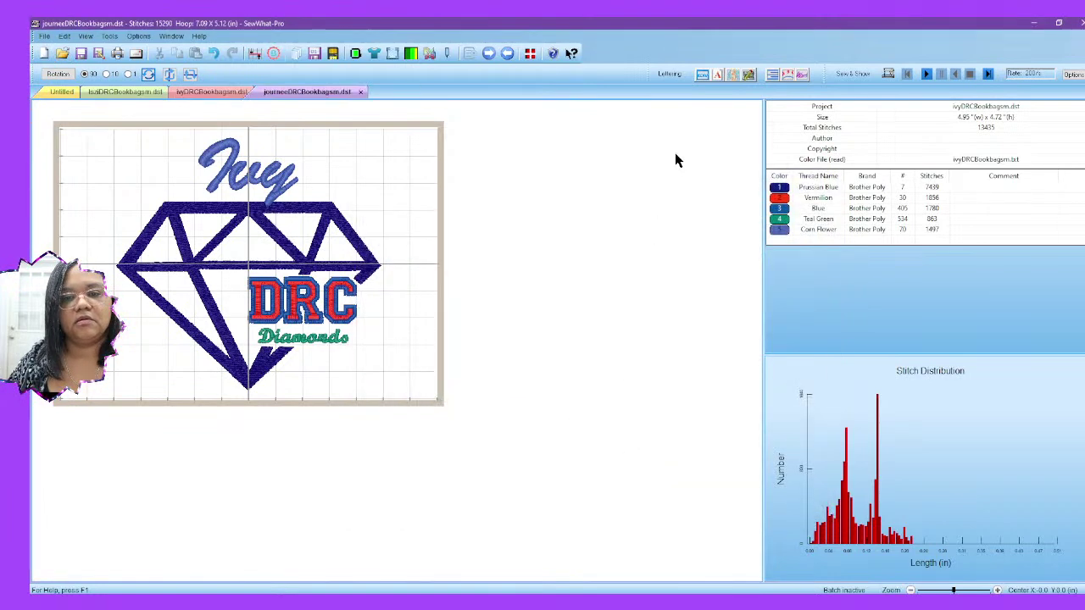
# Step: Outline the DRC fill in the sixth person's design and split it from Prussian Blue thread 1 using Cut and Save All
pyautogui.click(429, 54)
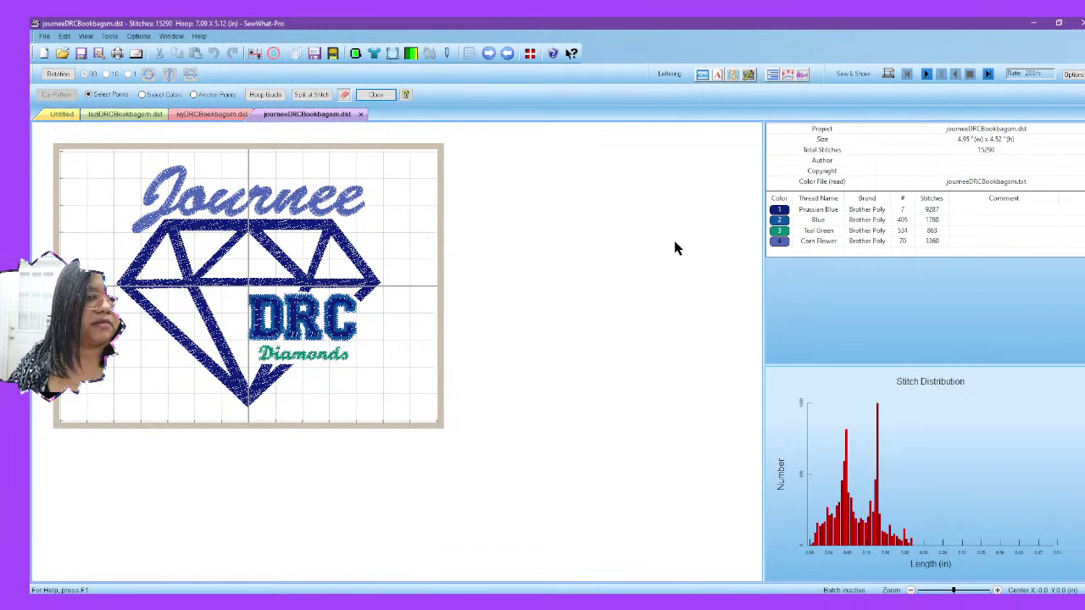
pyautogui.click(779, 211)
pyautogui.moveTo(244, 301)
pyautogui.mouseDown()
pyautogui.moveTo(245, 345)
pyautogui.moveTo(329, 351)
pyautogui.moveTo(368, 343)
pyautogui.moveTo(361, 312)
pyautogui.mouseUp()
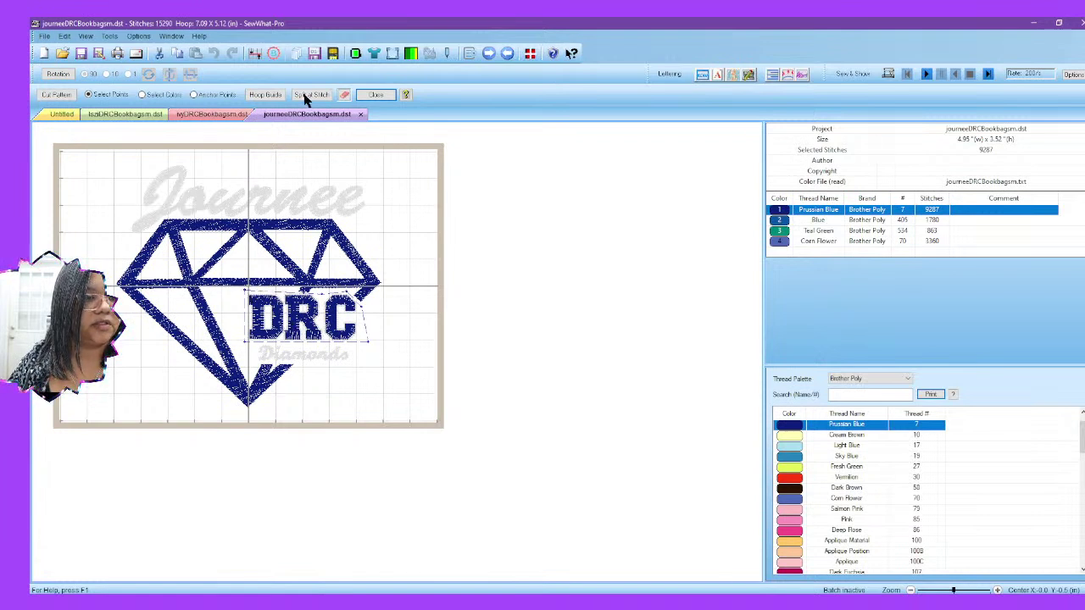
pyautogui.click(57, 94)
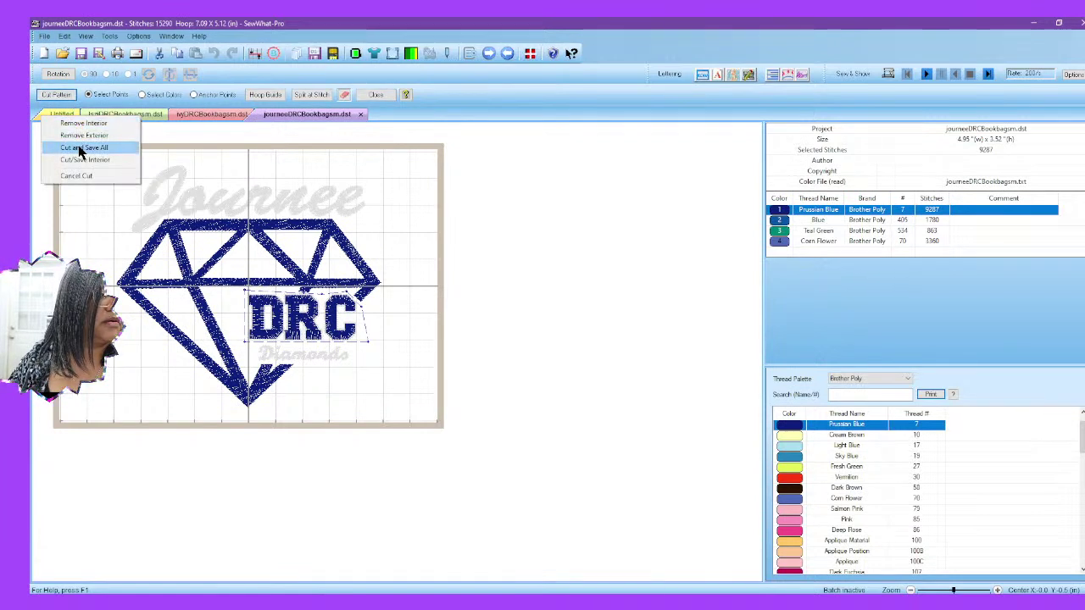
pyautogui.click(74, 148)
# Step: Recolour the sixth design's separated DRC fill to Vermilion, thread number 30, and place it second in the colour order
pyautogui.click(774, 252)
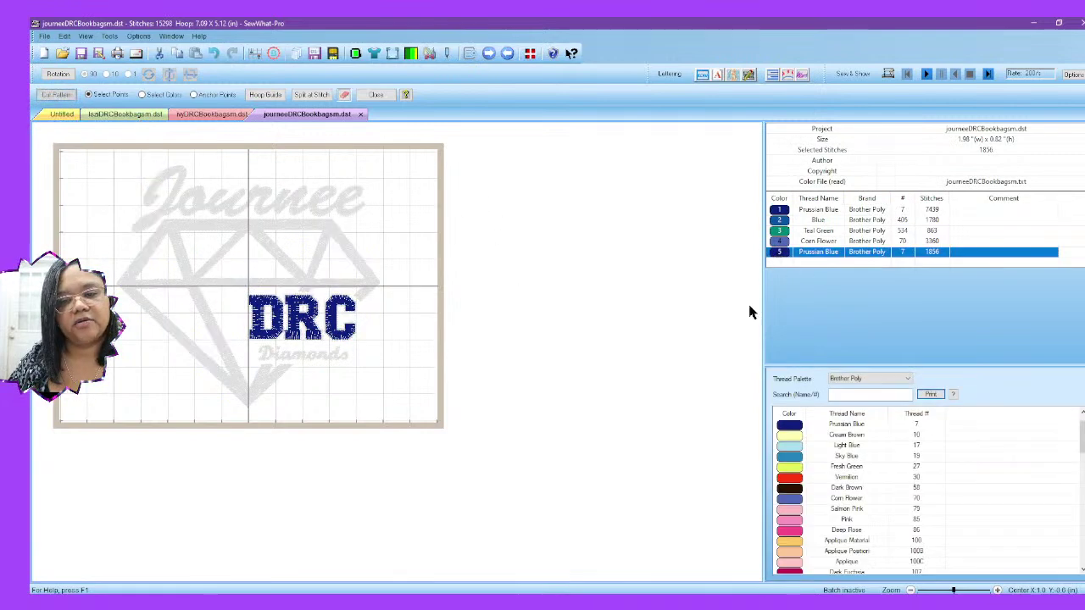
pyautogui.click(843, 477)
pyautogui.click(780, 253)
pyautogui.click(779, 253)
pyautogui.moveTo(784, 229); pyautogui.dragTo(784, 222)
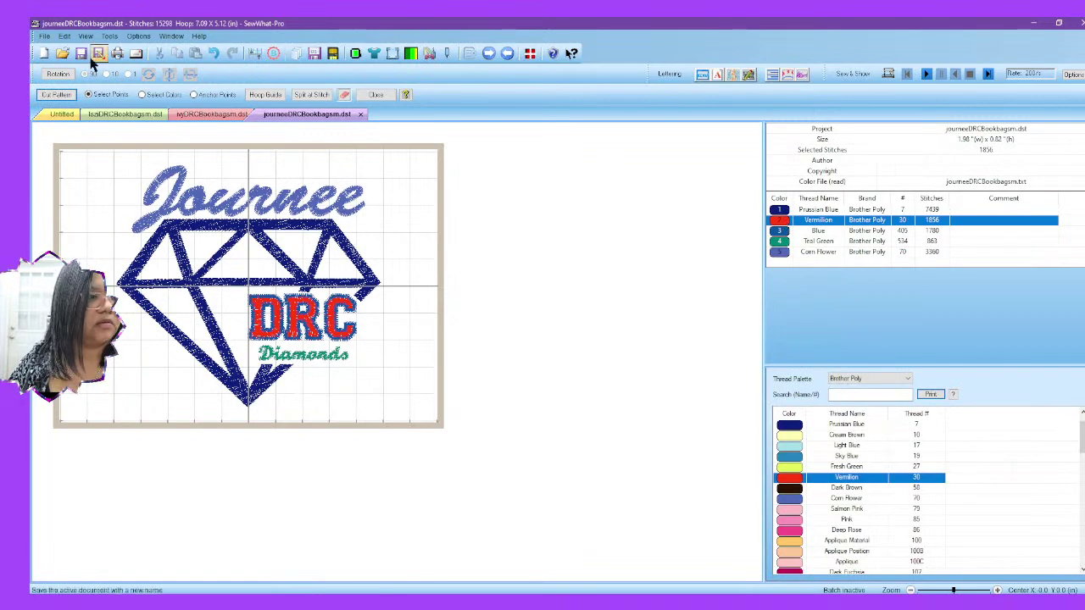
# Step: Save the sixth person's design under its existing name as a Tajima DST file, replacing the old file
pyautogui.click(44, 36)
pyautogui.click(75, 112)
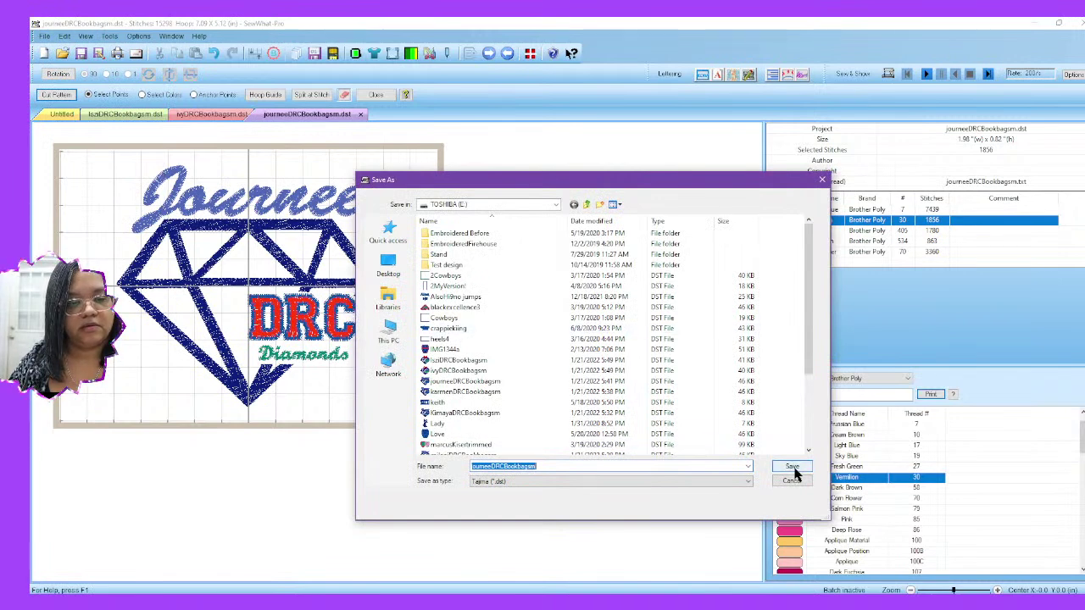
pyautogui.click(792, 467)
pyautogui.click(591, 312)
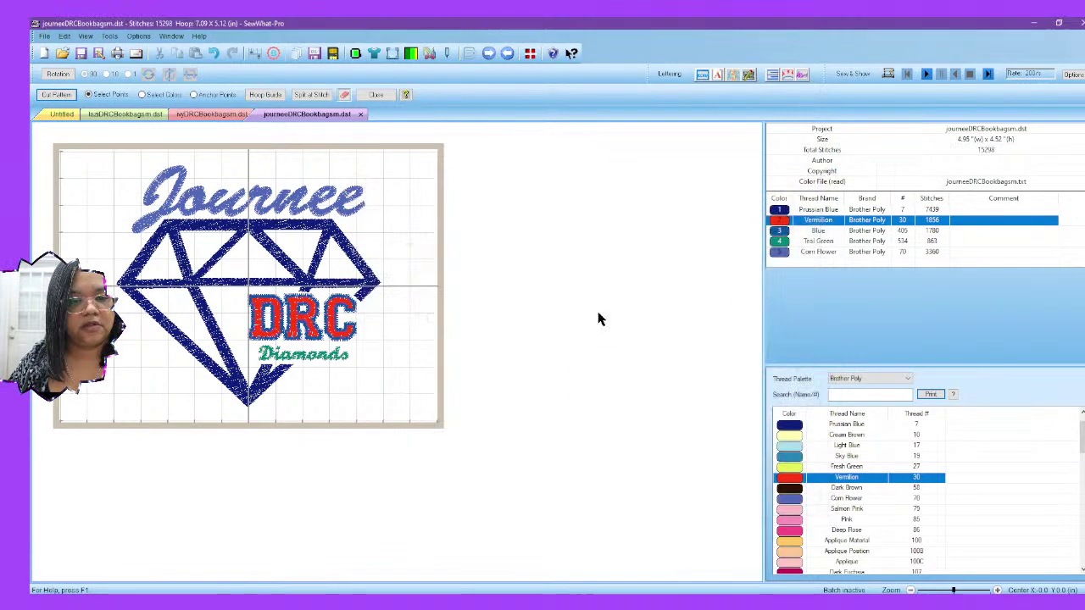
# Step: Open the seventh person's DRCBookbagsm DST file from TOSHIBA (E:)
pyautogui.click(59, 54)
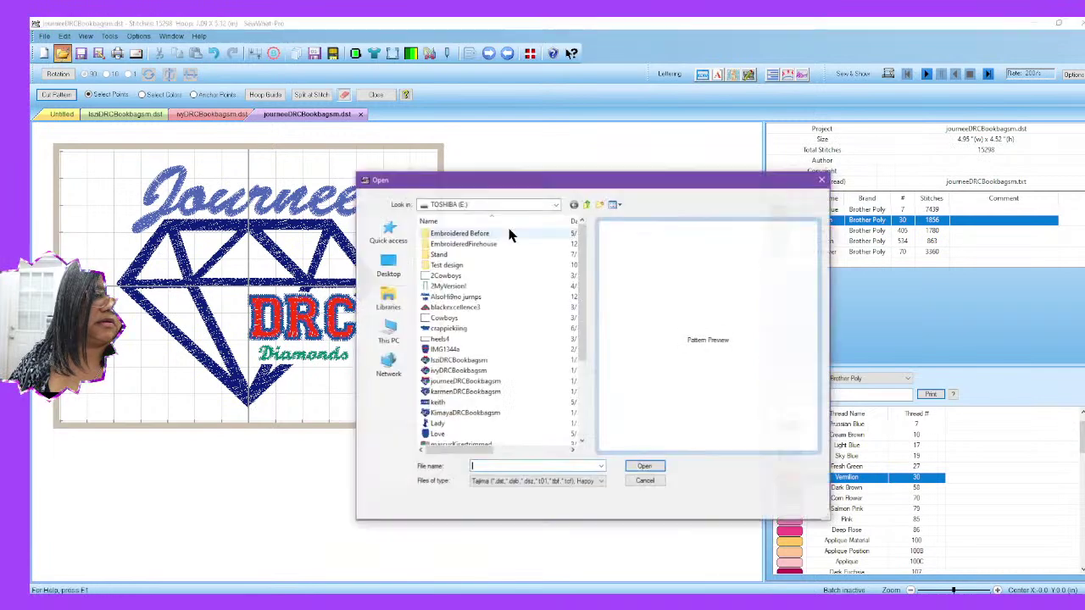
pyautogui.click(465, 391)
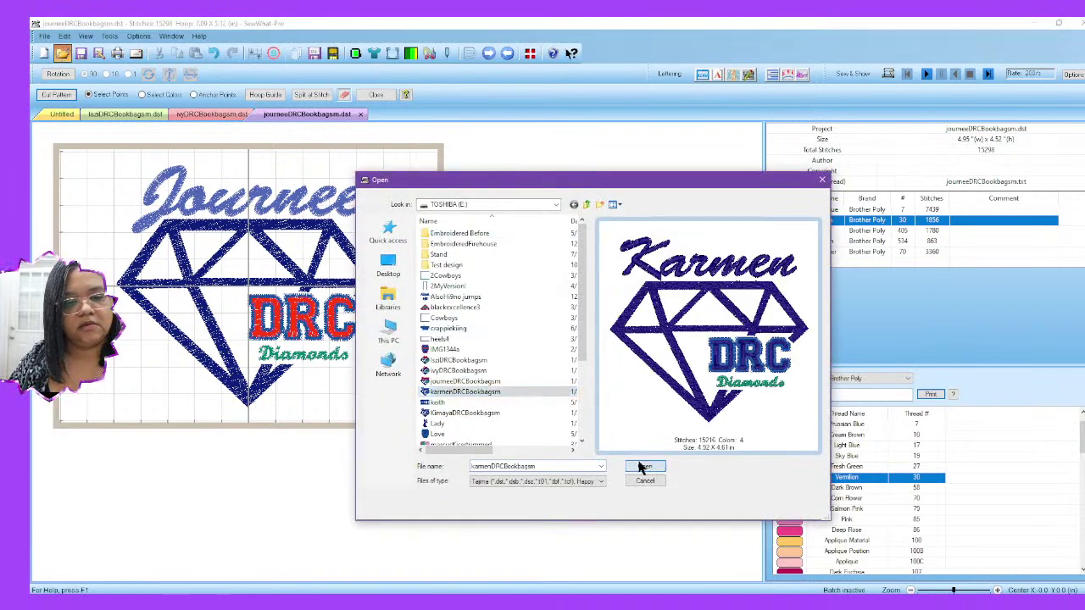
pyautogui.click(642, 466)
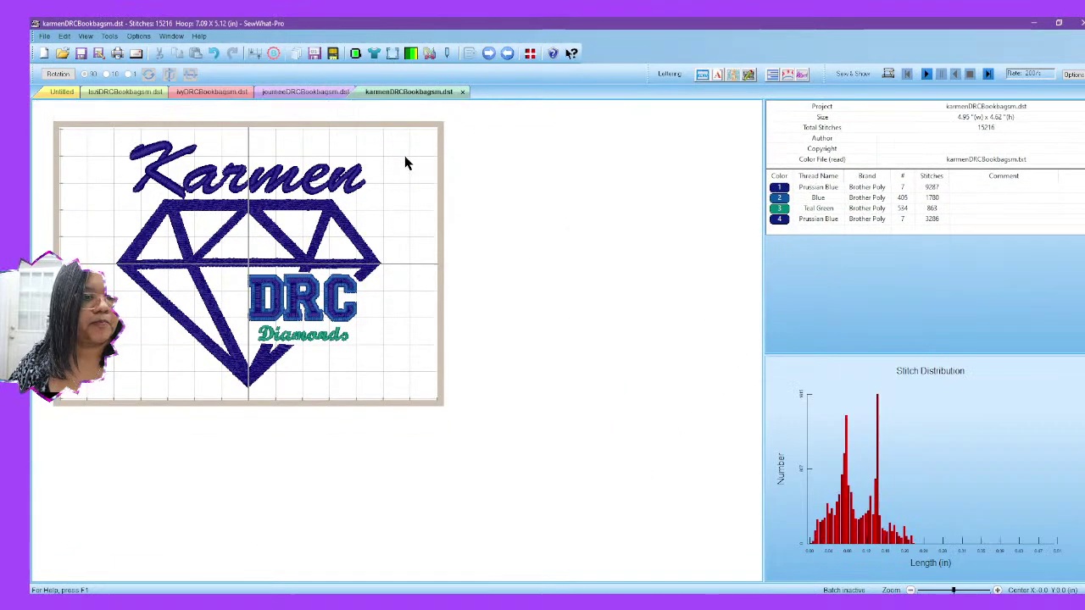
# Step: Close the three finished bookbag designs, keeping the seventh person's design open
pyautogui.click(131, 93)
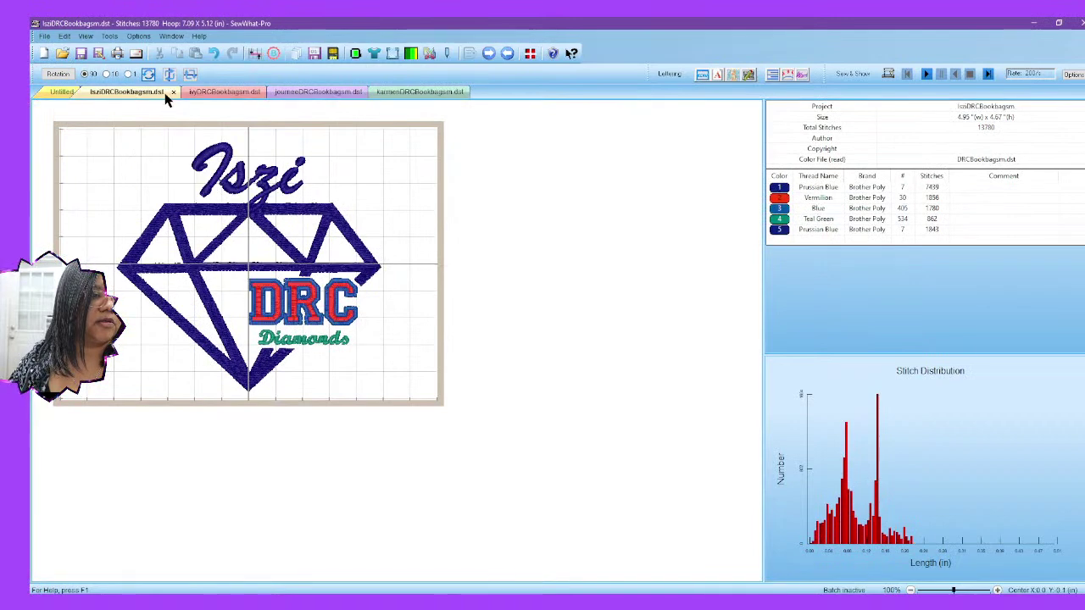
pyautogui.click(170, 92)
pyautogui.click(167, 95)
pyautogui.click(171, 92)
pyautogui.click(121, 93)
pyautogui.click(178, 112)
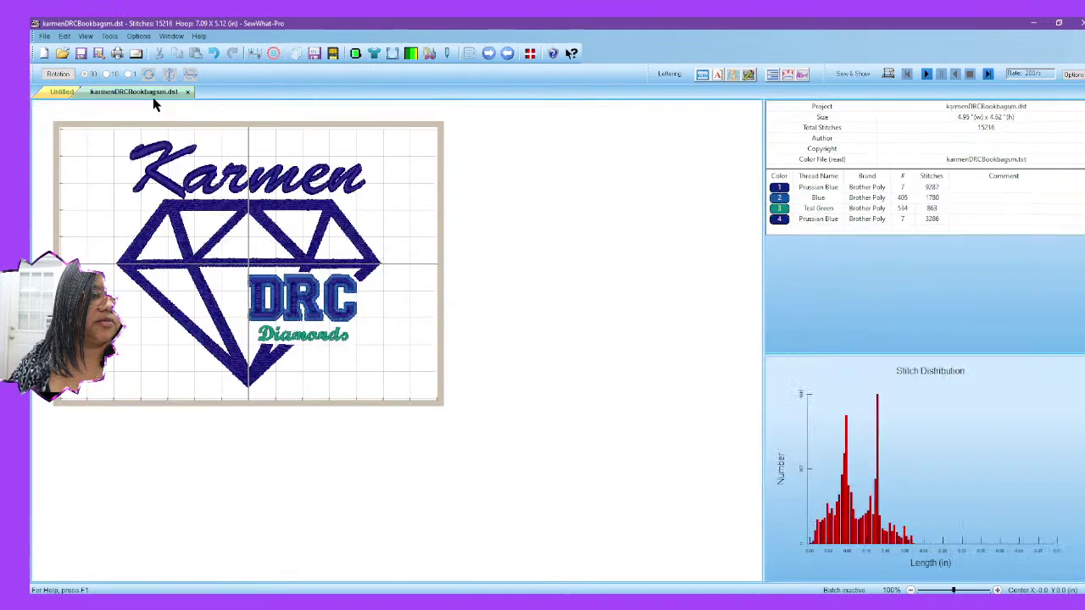
# Step: Outline the DRC fill in the seventh person's design and split it from Prussian Blue thread 1 using Cut and Save All
pyautogui.click(410, 56)
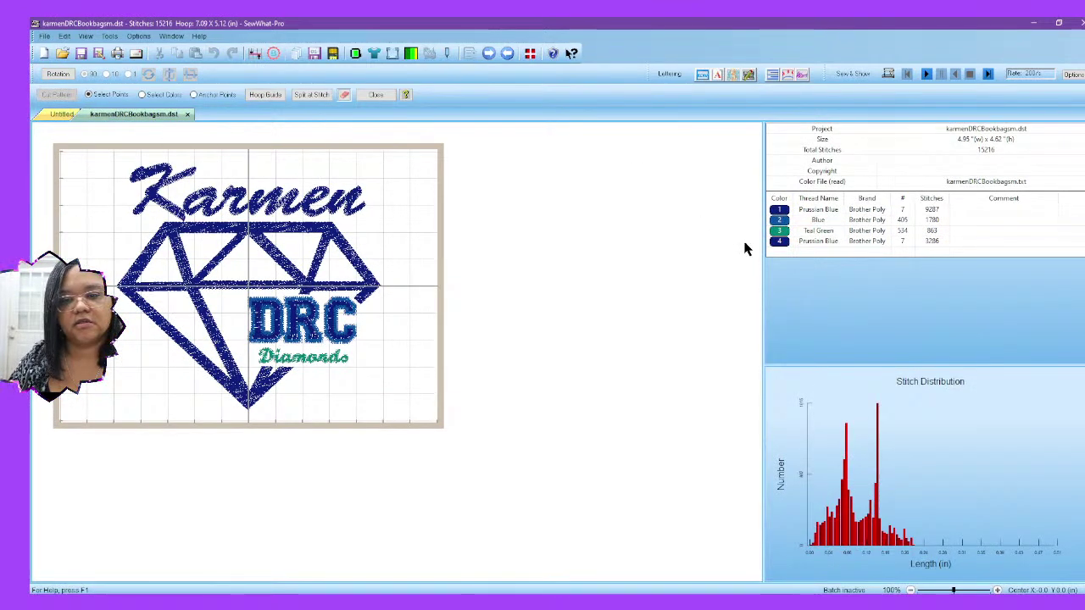
pyautogui.click(784, 213)
pyautogui.moveTo(246, 304); pyautogui.dragTo(245, 343)
pyautogui.click(366, 345)
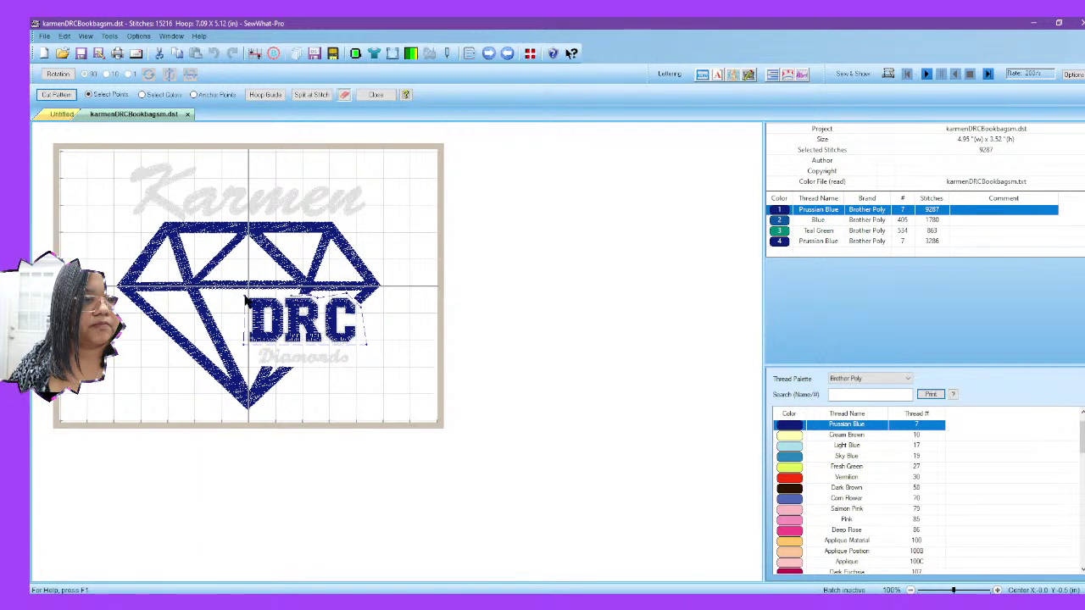
pyautogui.click(62, 100)
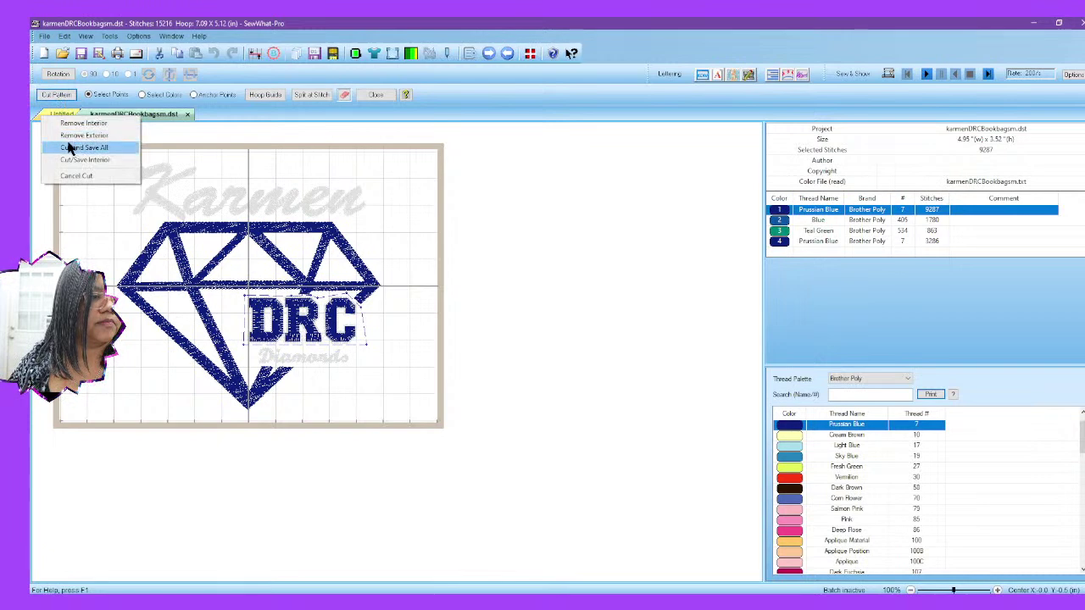
pyautogui.click(75, 147)
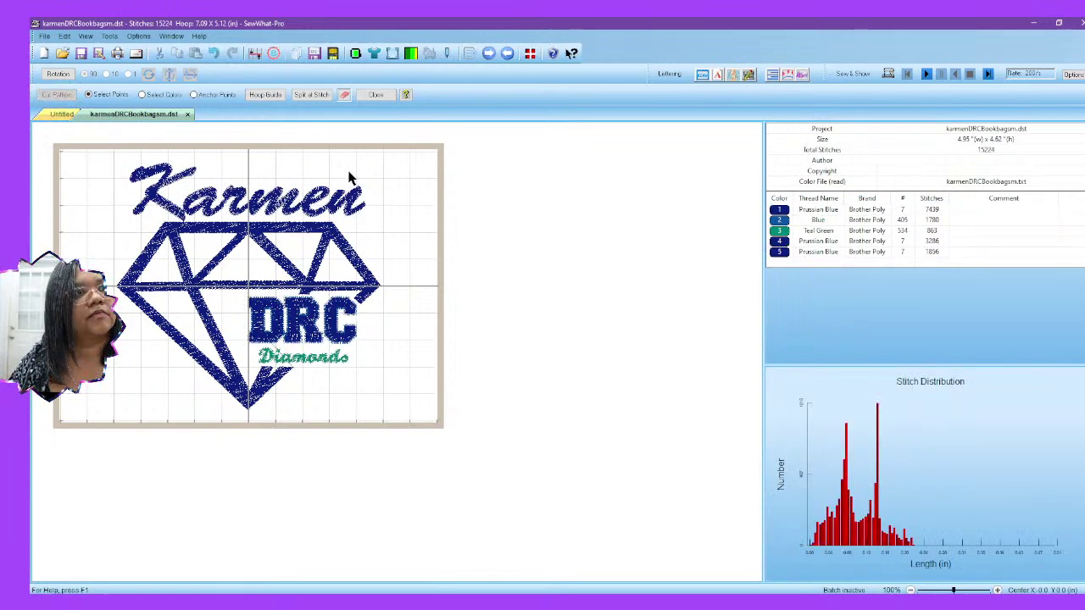
# Step: Recolour the seventh design's separated DRC fill to Vermilion, thread number 30, move it to second in the colour order, and leave pattern cutting
pyautogui.click(781, 254)
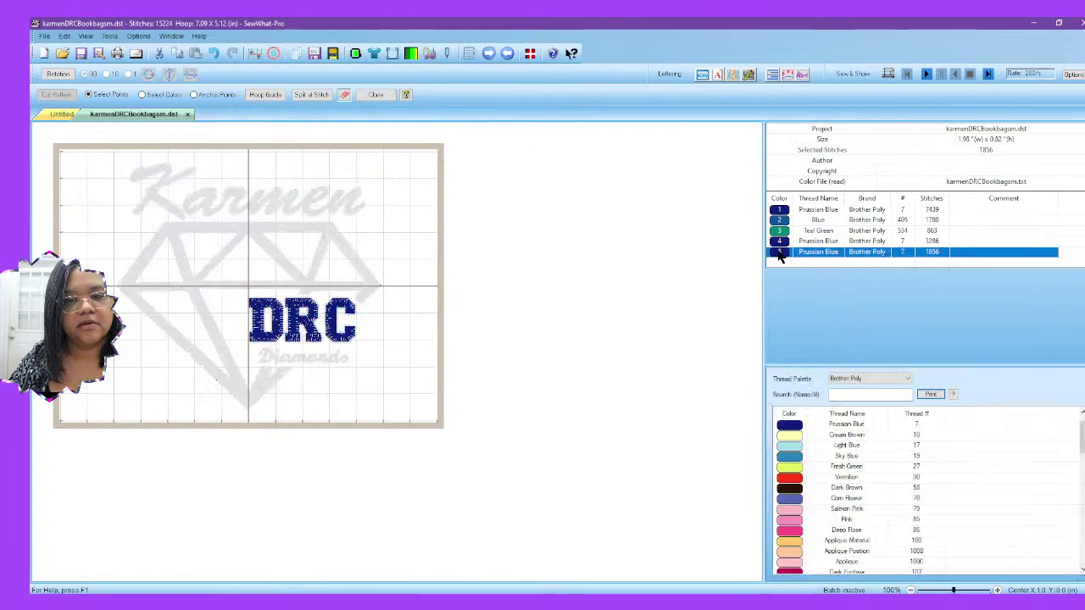
pyautogui.click(790, 478)
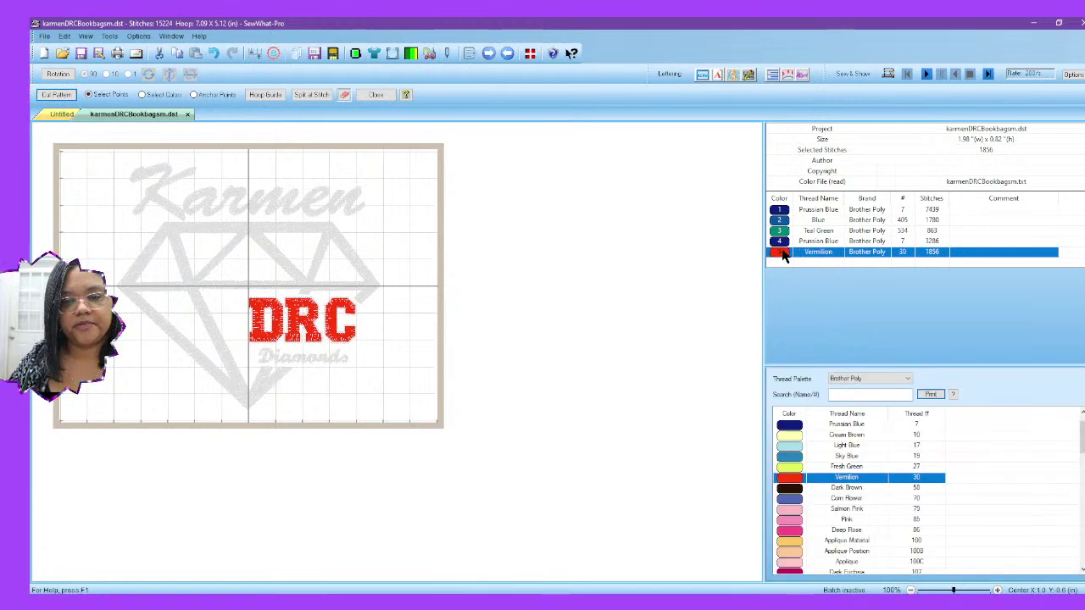
pyautogui.moveTo(780, 230); pyautogui.dragTo(781, 220)
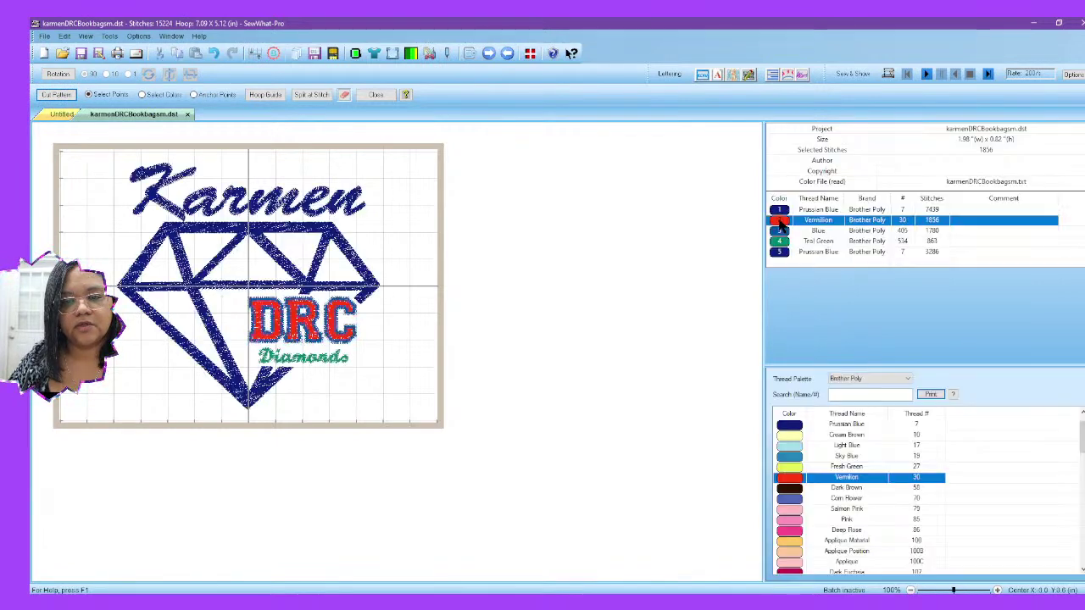
pyautogui.click(603, 243)
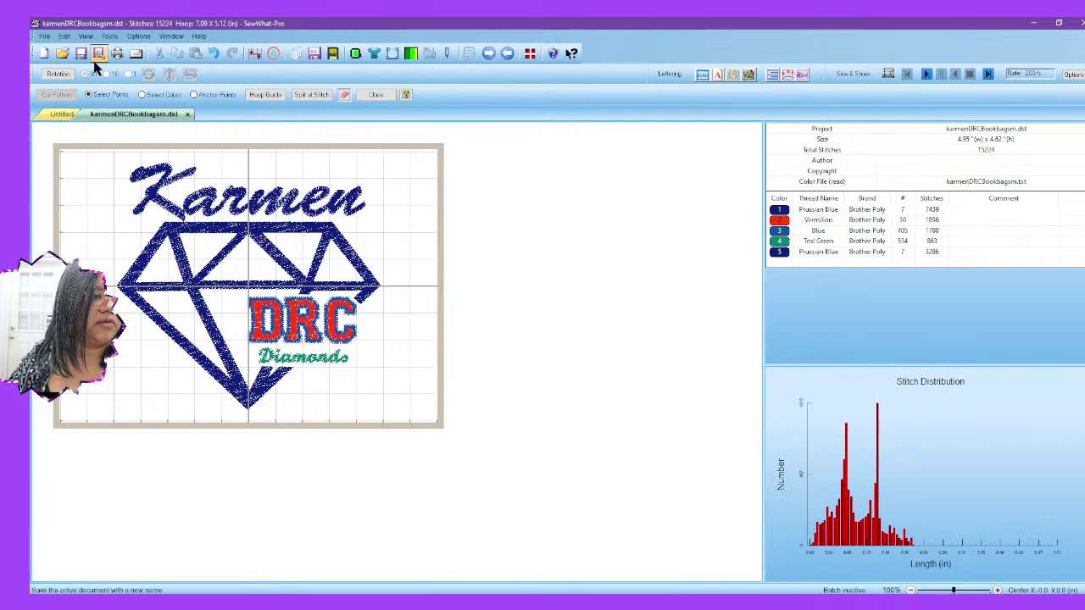
pyautogui.click(376, 94)
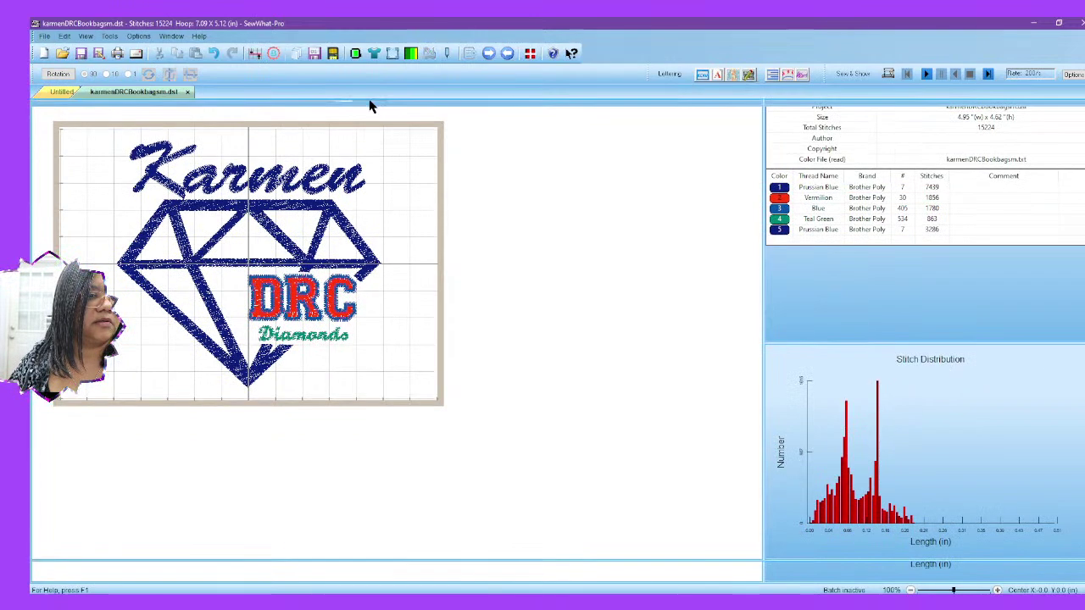
# Step: Save the seventh person's design over its existing Tajima DST file on TOSHIBA (E:)
pyautogui.click(82, 53)
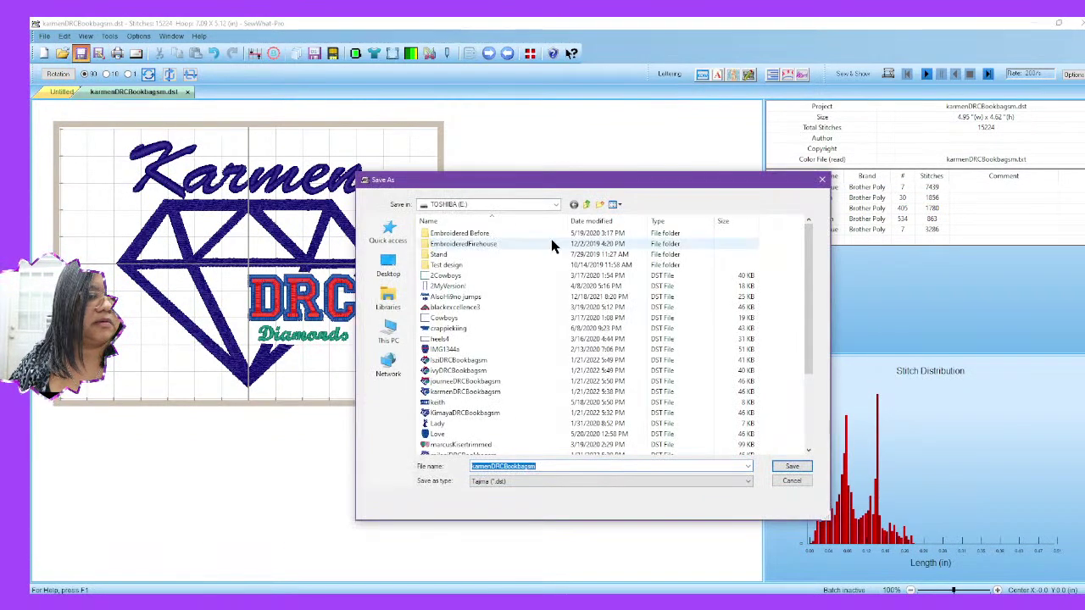
pyautogui.click(789, 466)
pyautogui.click(598, 313)
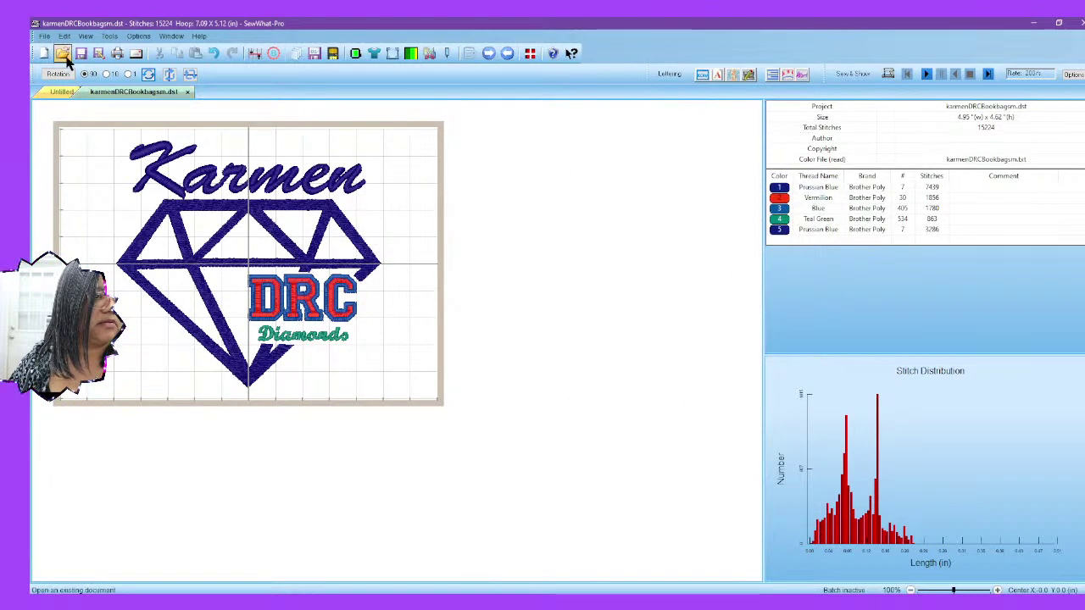
# Step: Open the eighth person's DRCBookbagsm DST file from TOSHIBA (E:)
pyautogui.click(62, 54)
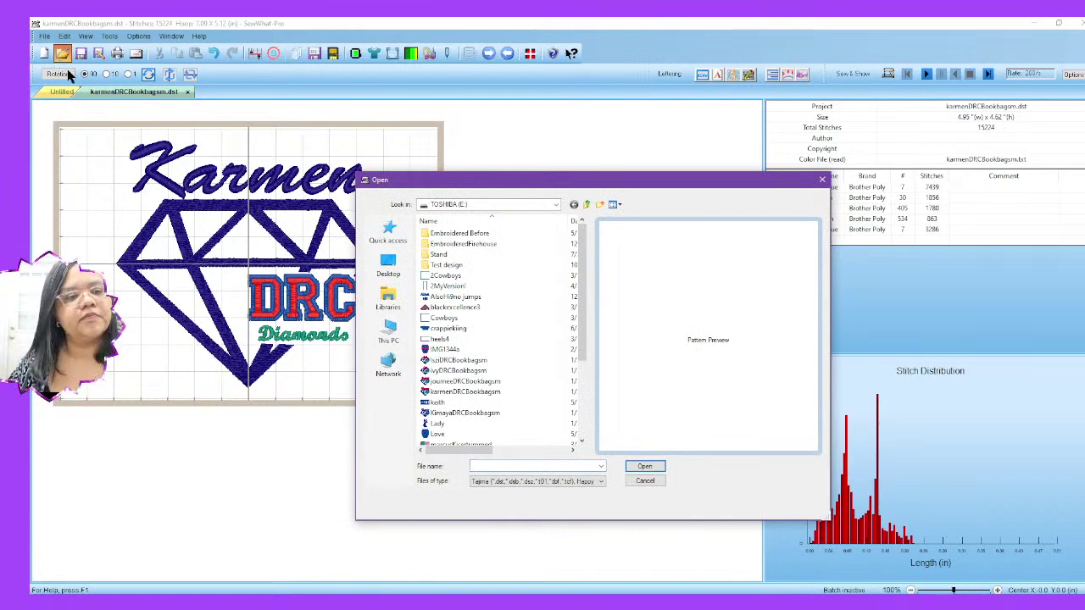
pyautogui.click(518, 413)
pyautogui.click(647, 466)
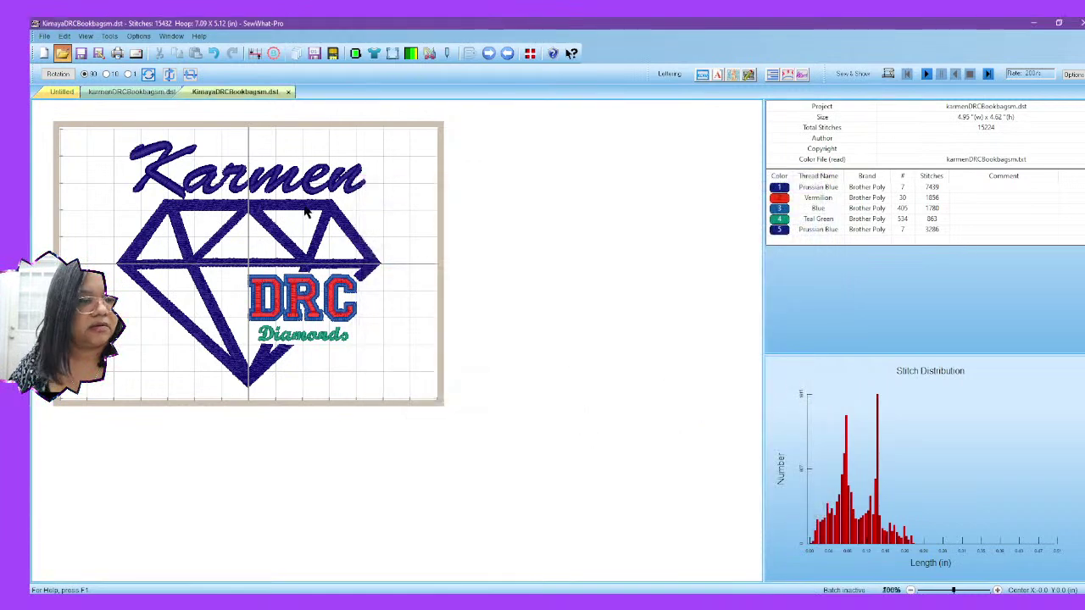
# Step: Close the seventh person's design, then outline the eighth design's DRC fill and split it from Prussian Blue thread 1 using Cut and Save All
pyautogui.click(170, 94)
pyautogui.click(187, 92)
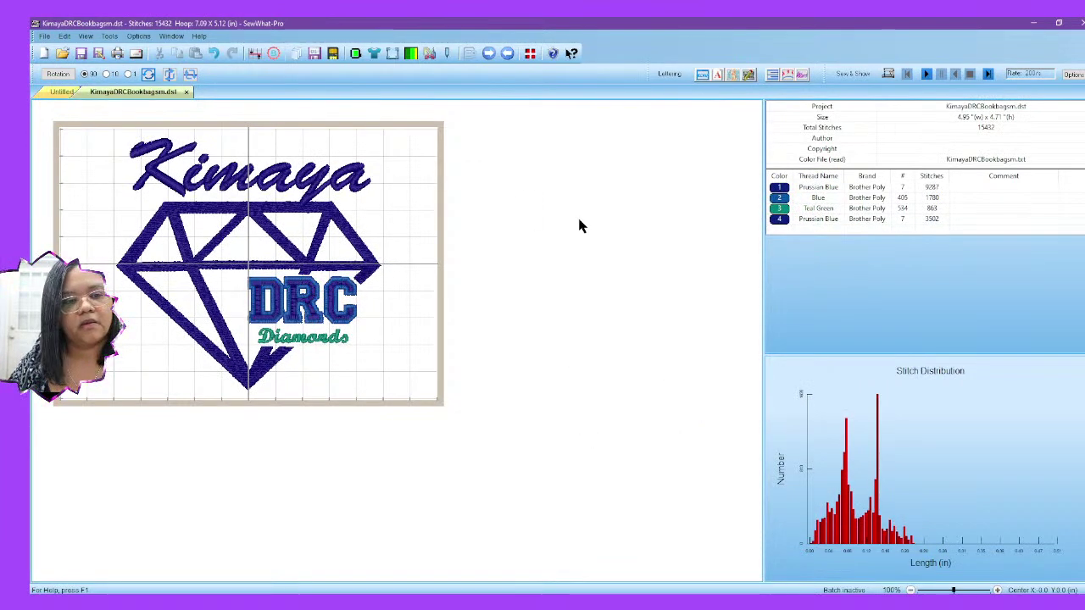
pyautogui.click(778, 190)
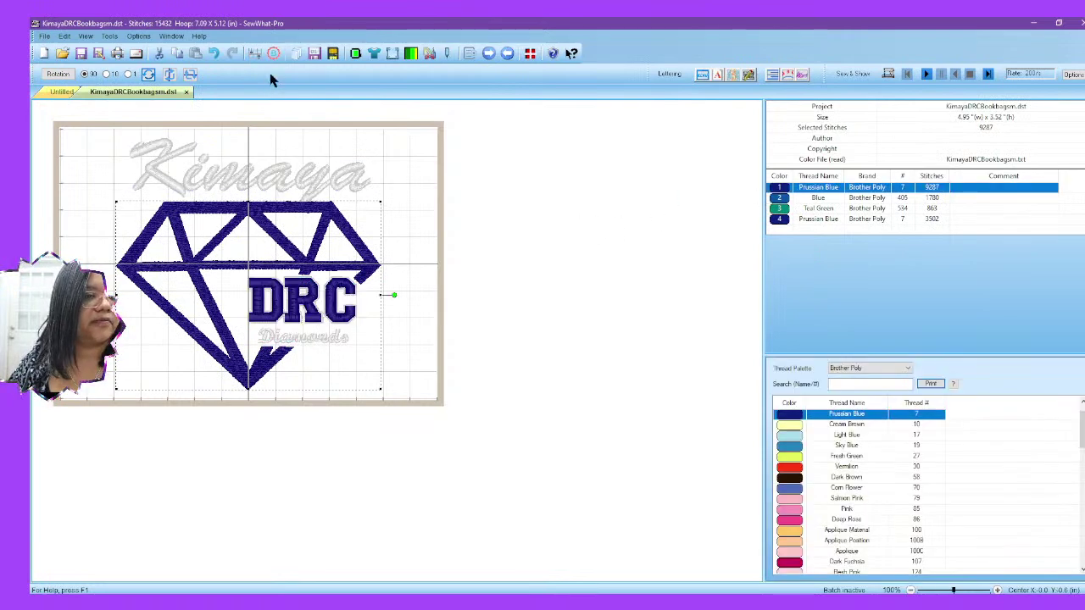
pyautogui.click(430, 53)
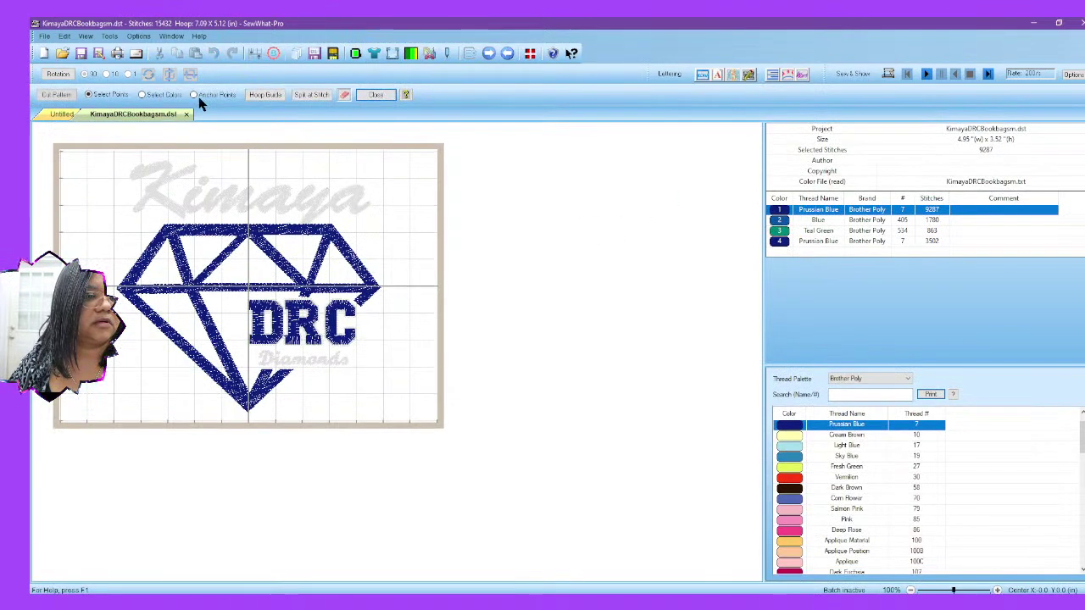
pyautogui.click(68, 95)
pyautogui.click(243, 298)
pyautogui.moveTo(356, 359); pyautogui.dragTo(359, 354)
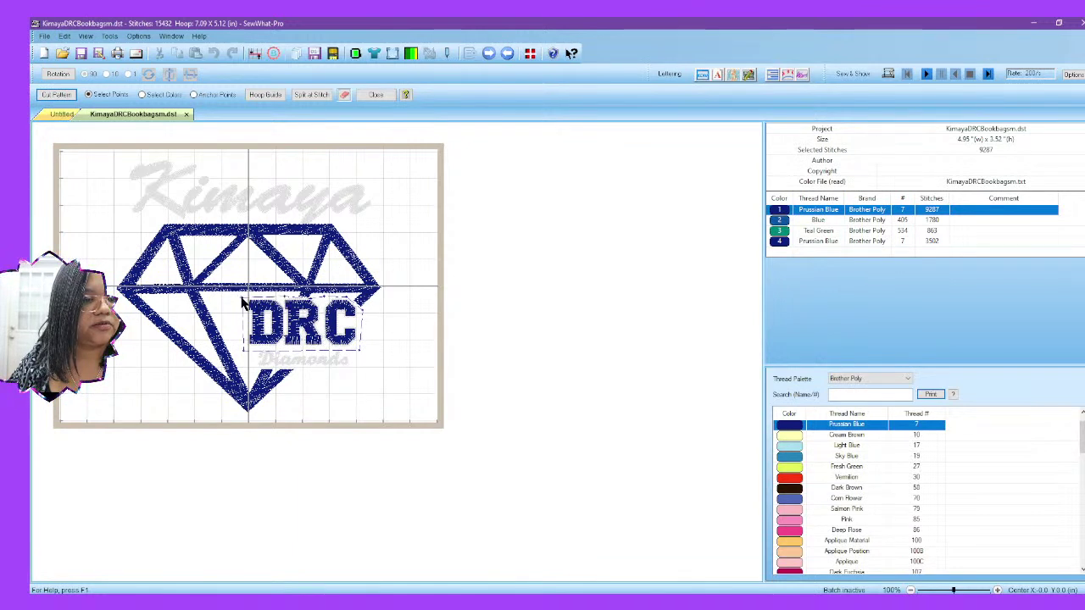
pyautogui.click(56, 94)
pyautogui.click(77, 145)
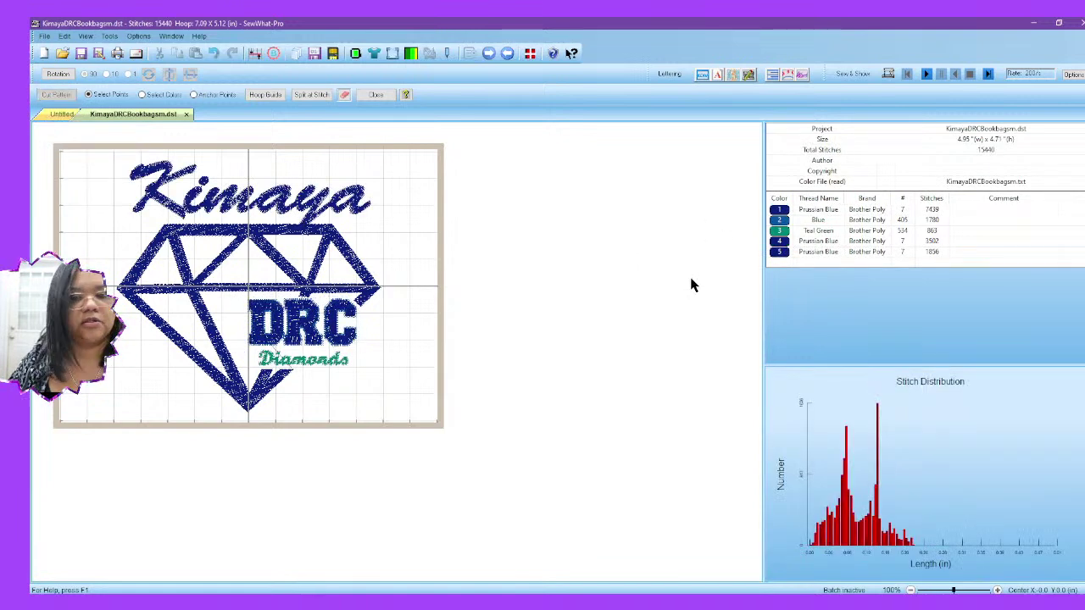
# Step: Recolour the eighth design's separated DRC fill to Vermilion, thread number 30, and move it to second in the colour order
pyautogui.click(779, 252)
pyautogui.click(789, 479)
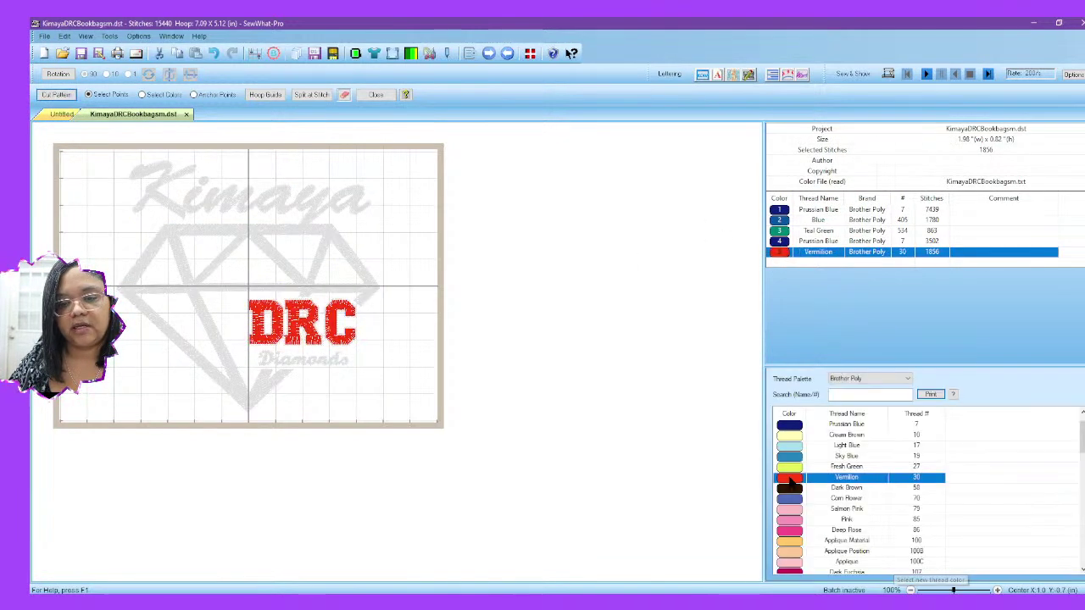
pyautogui.click(666, 291)
pyautogui.click(781, 257)
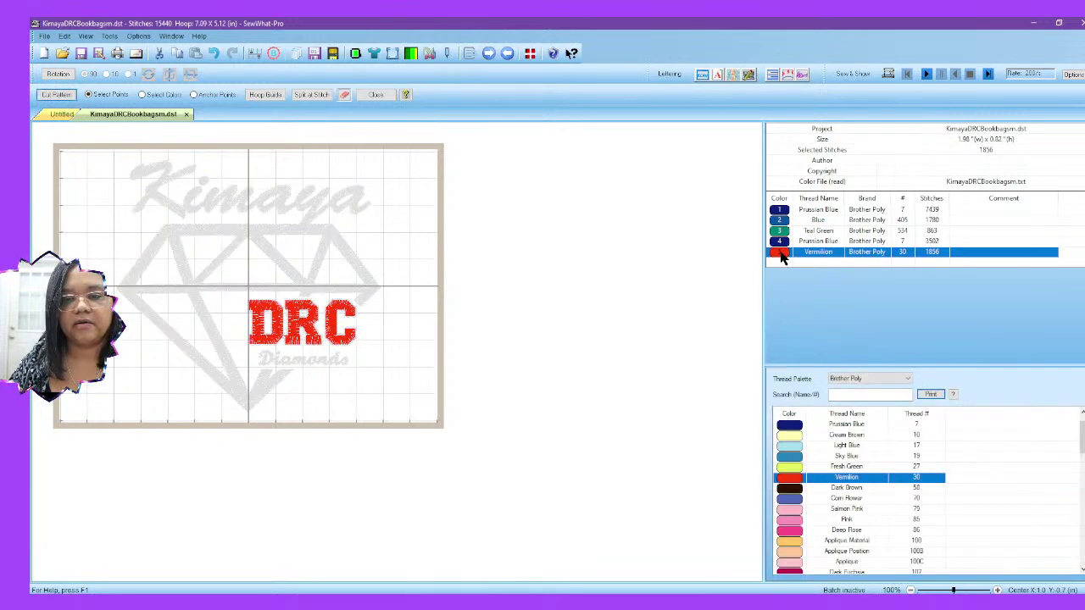
pyautogui.moveTo(784, 225); pyautogui.dragTo(784, 222)
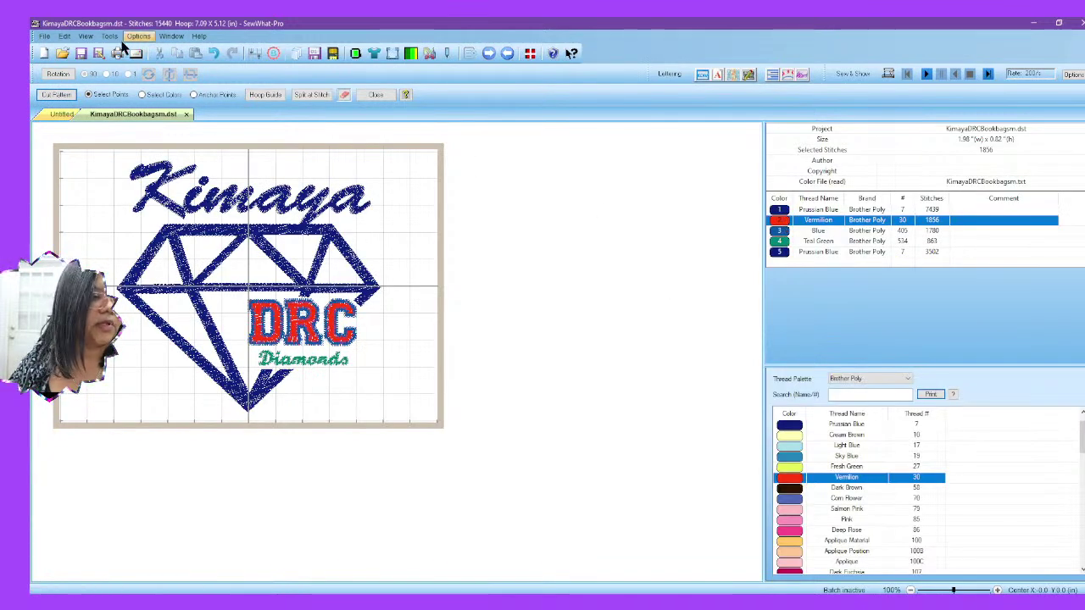
# Step: Save the eighth person's design over its existing Tajima DST file on TOSHIBA (E:)
pyautogui.click(48, 40)
pyautogui.click(85, 97)
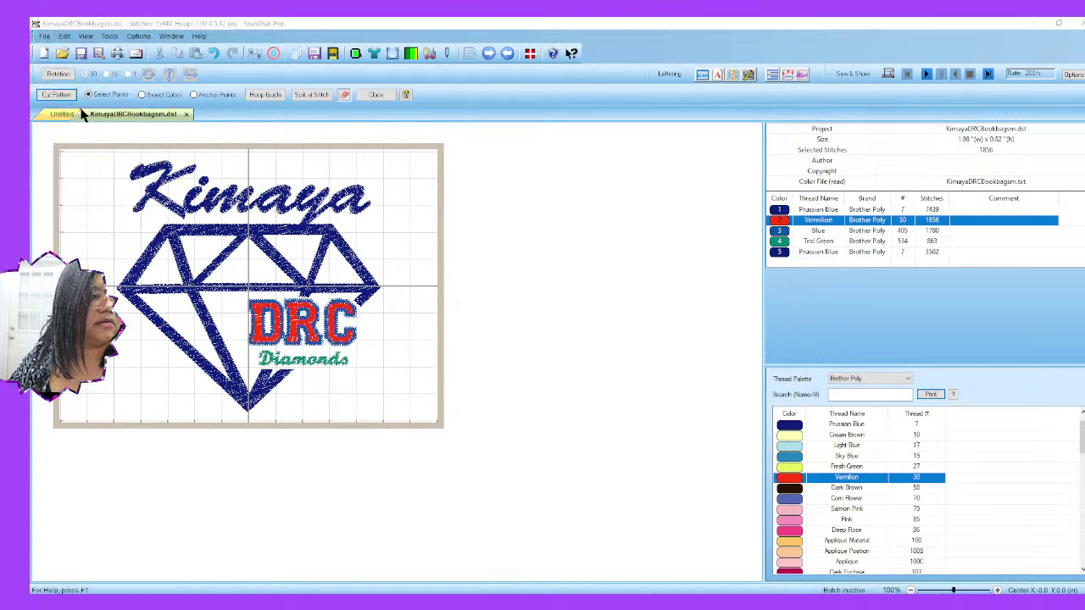
pyautogui.click(775, 467)
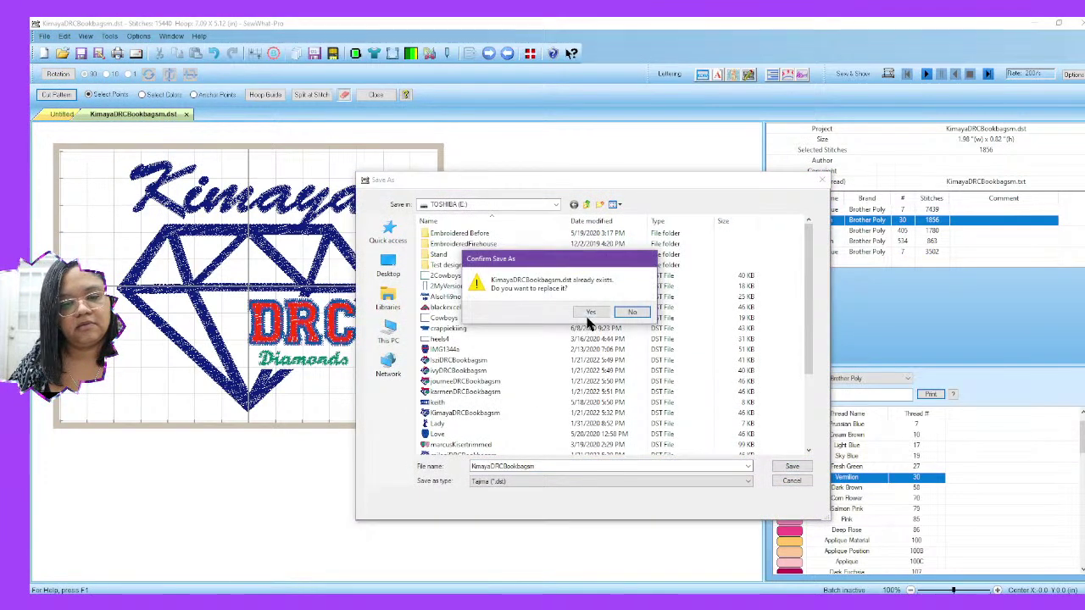
pyautogui.click(590, 319)
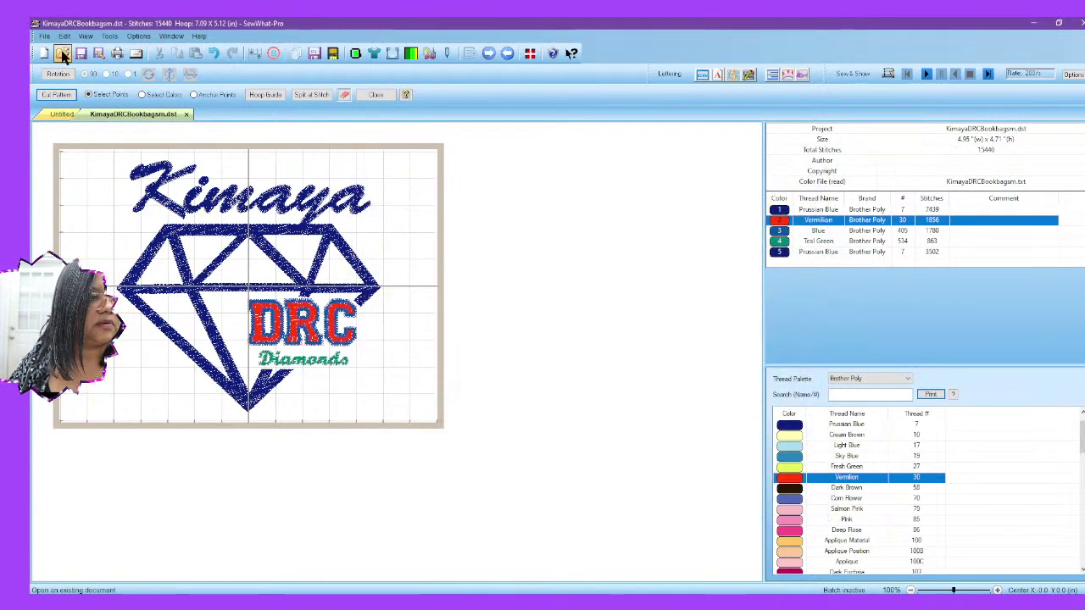
# Step: Open the ninth person's DRCBookbagsm DST file from TOSHIBA (E:) and close the eighth person's design
pyautogui.click(62, 52)
pyautogui.moveTo(574, 317); pyautogui.dragTo(577, 383)
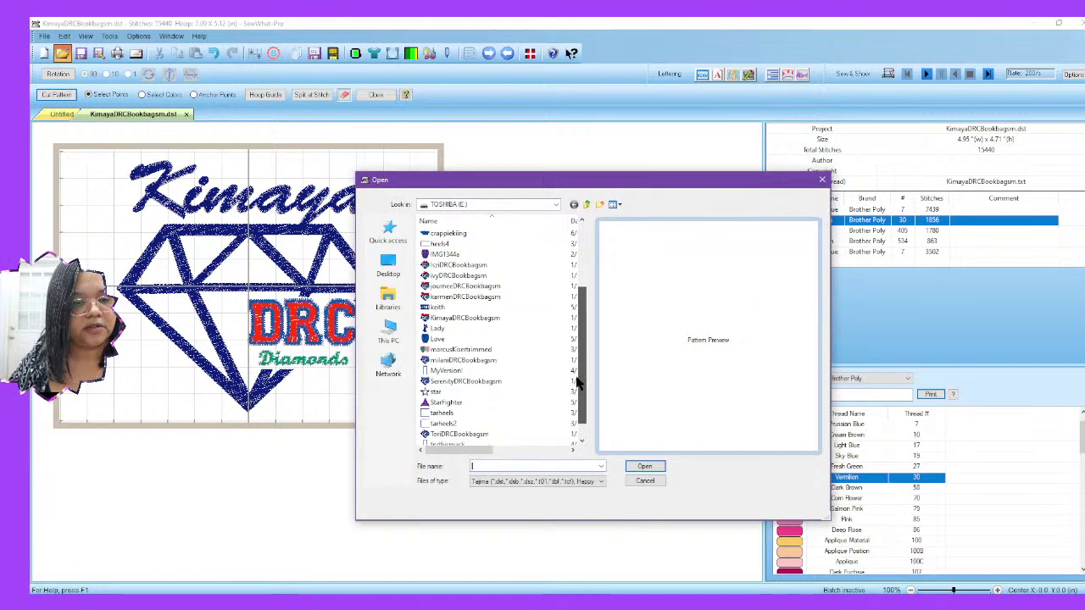
pyautogui.click(479, 362)
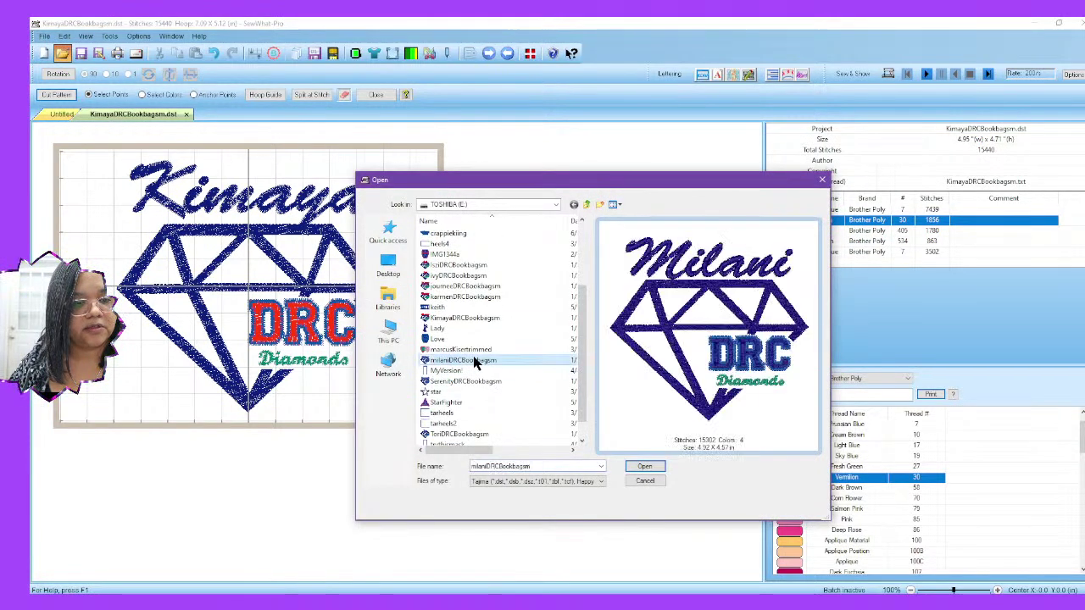
pyautogui.click(649, 467)
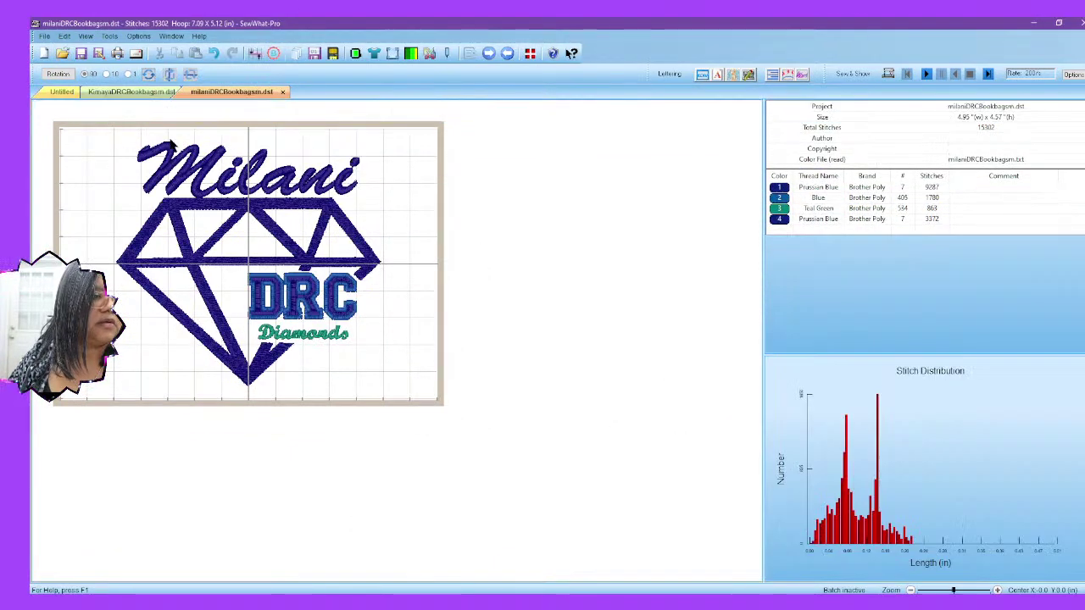
pyautogui.click(144, 93)
pyautogui.click(187, 115)
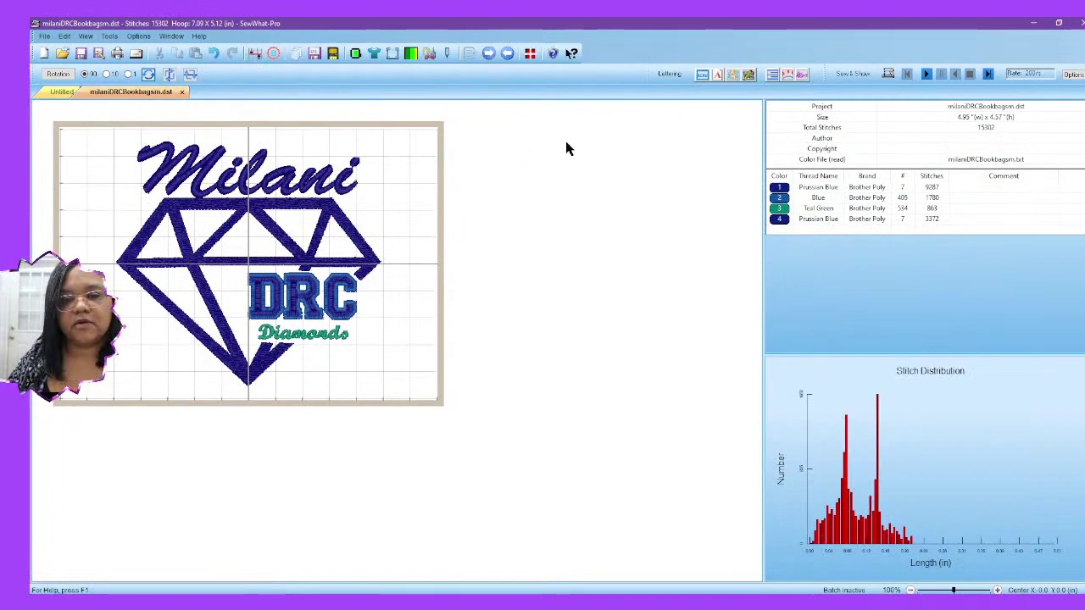
# Step: Outline the DRC fill in the ninth person's design and split it from Prussian Blue thread 1 using Cut and Save All
pyautogui.click(790, 190)
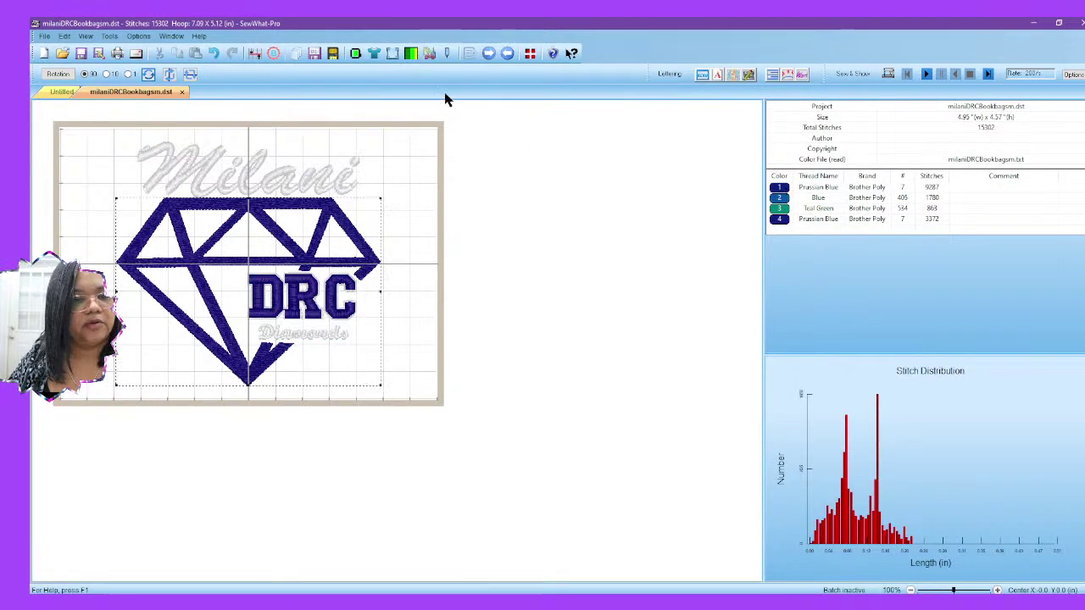
pyautogui.click(411, 54)
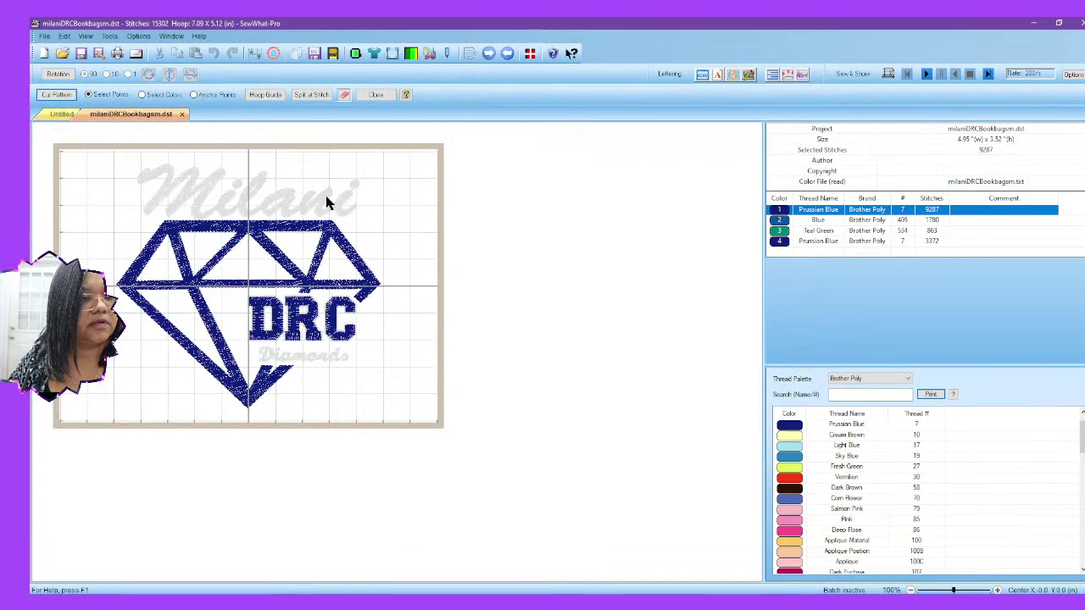
pyautogui.click(242, 296)
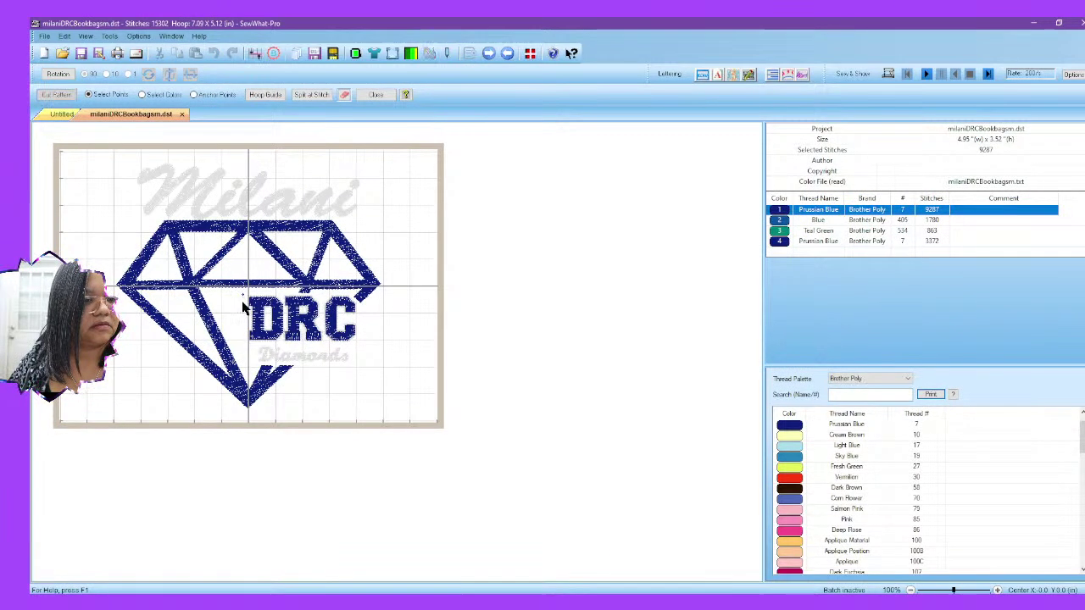
pyautogui.click(369, 348)
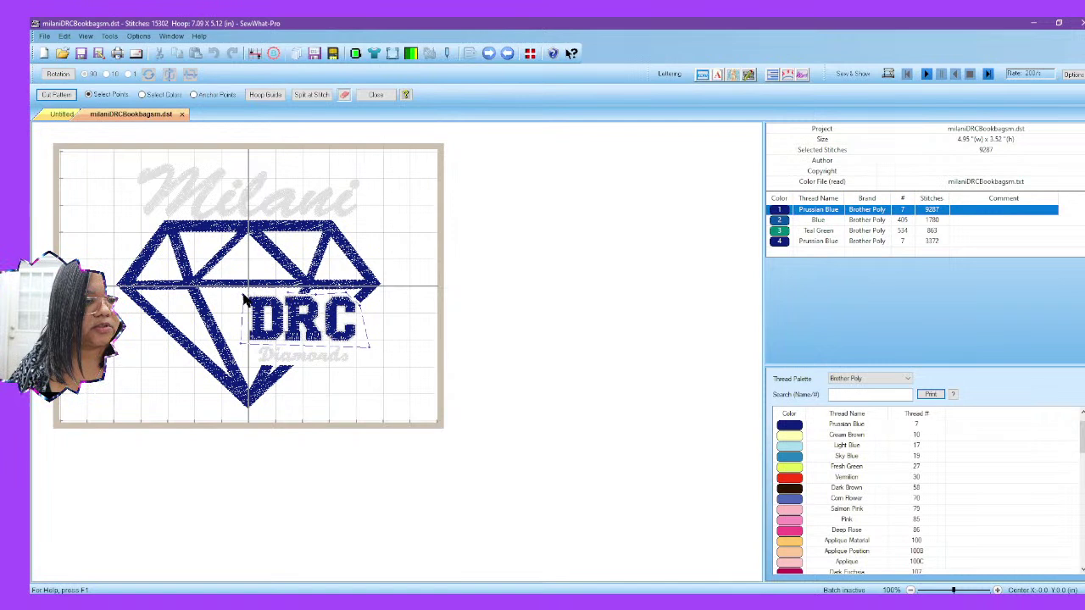
pyautogui.click(55, 99)
pyautogui.click(76, 148)
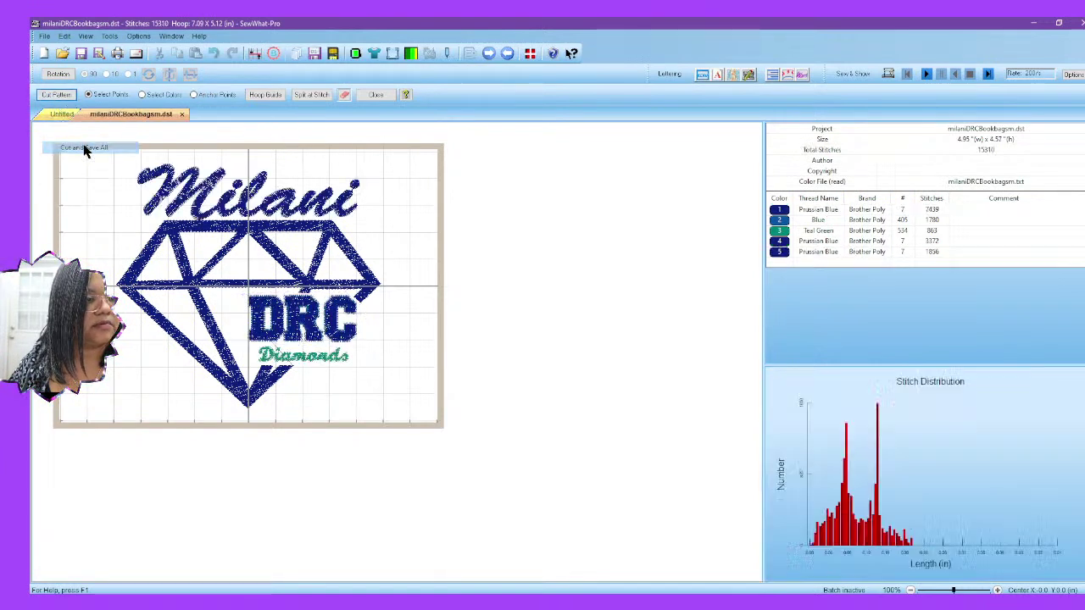
# Step: Recolour the ninth design's separated DRC fill to Vermilion, thread number 30, move it to second in the colour order, and leave pattern cutting
pyautogui.click(784, 252)
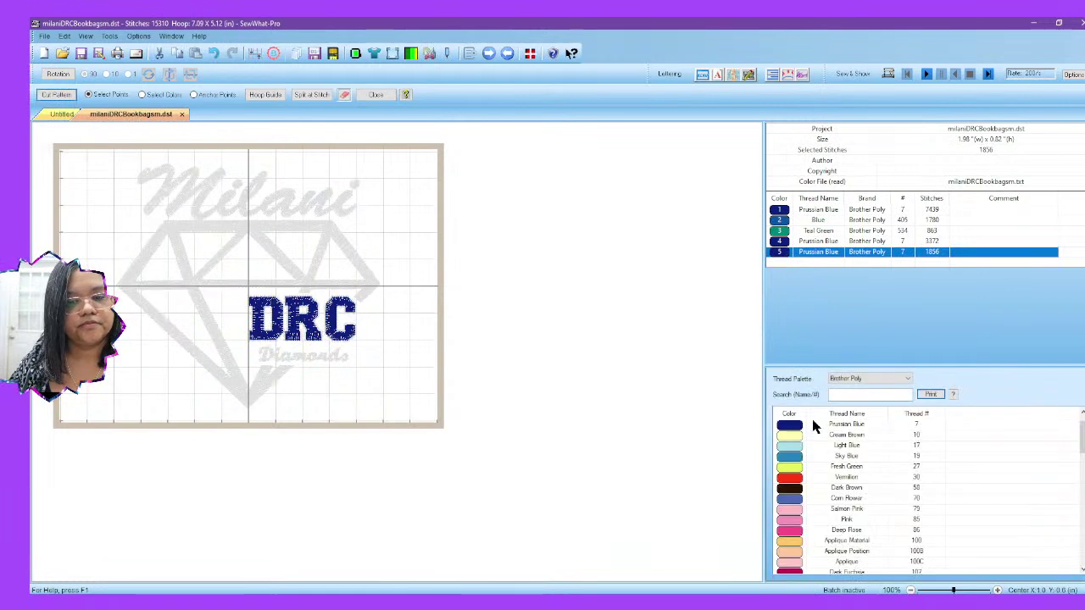
pyautogui.click(801, 477)
pyautogui.click(782, 254)
pyautogui.moveTo(781, 259); pyautogui.dragTo(786, 222)
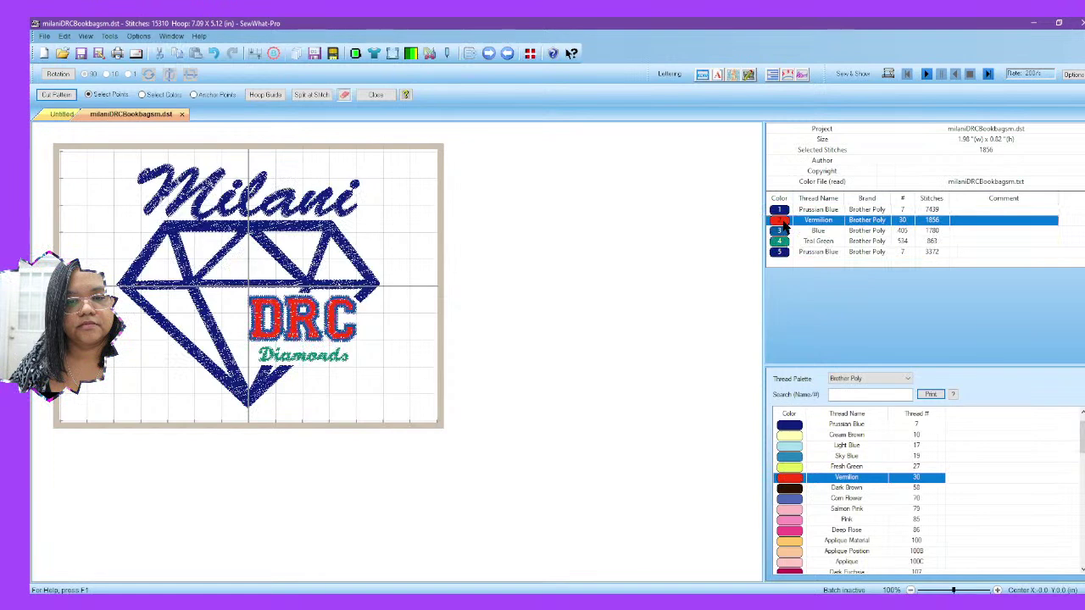
pyautogui.click(375, 95)
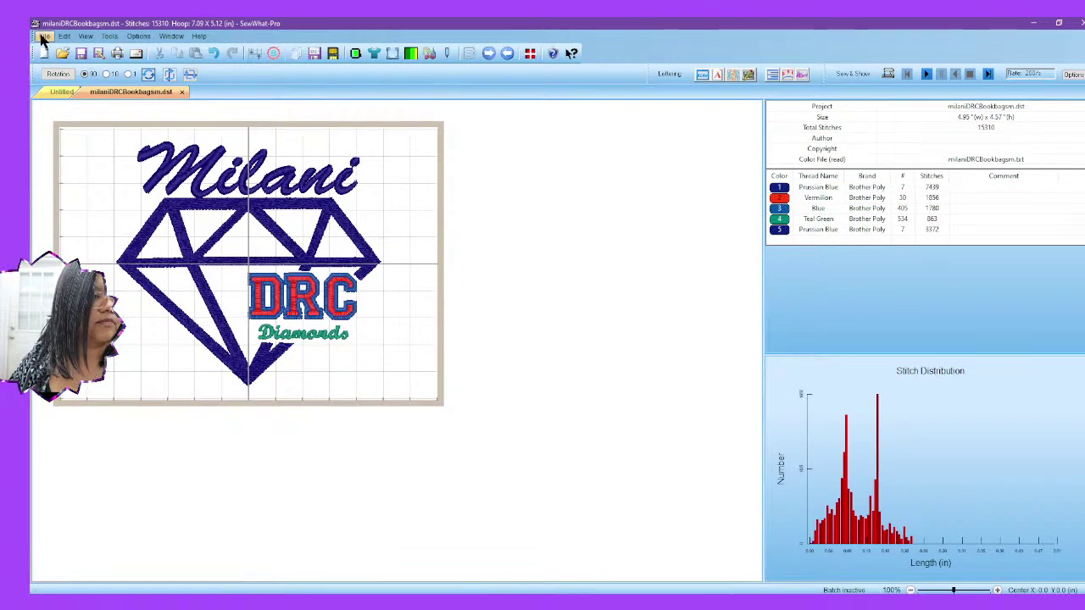
# Step: Save the ninth person's design over its existing Tajima DST file on TOSHIBA (E:)
pyautogui.click(44, 36)
pyautogui.click(61, 110)
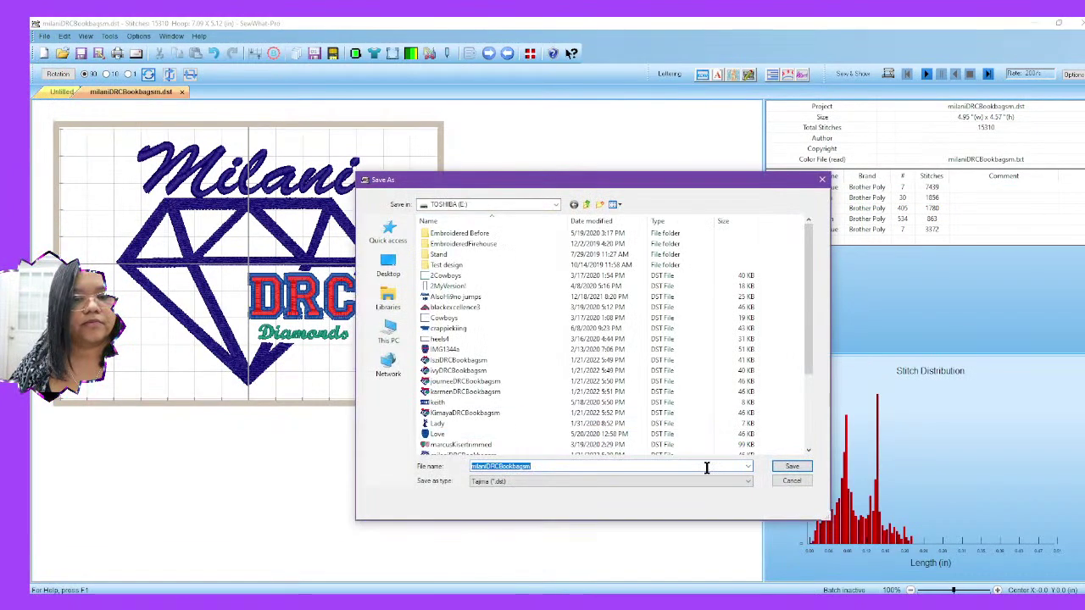
pyautogui.click(792, 466)
pyautogui.click(596, 312)
# Step: Open the tenth person's DRCBookbagsm DST file, the one with the Vermilion name, from TOSHIBA (E:)
pyautogui.click(44, 35)
pyautogui.click(62, 61)
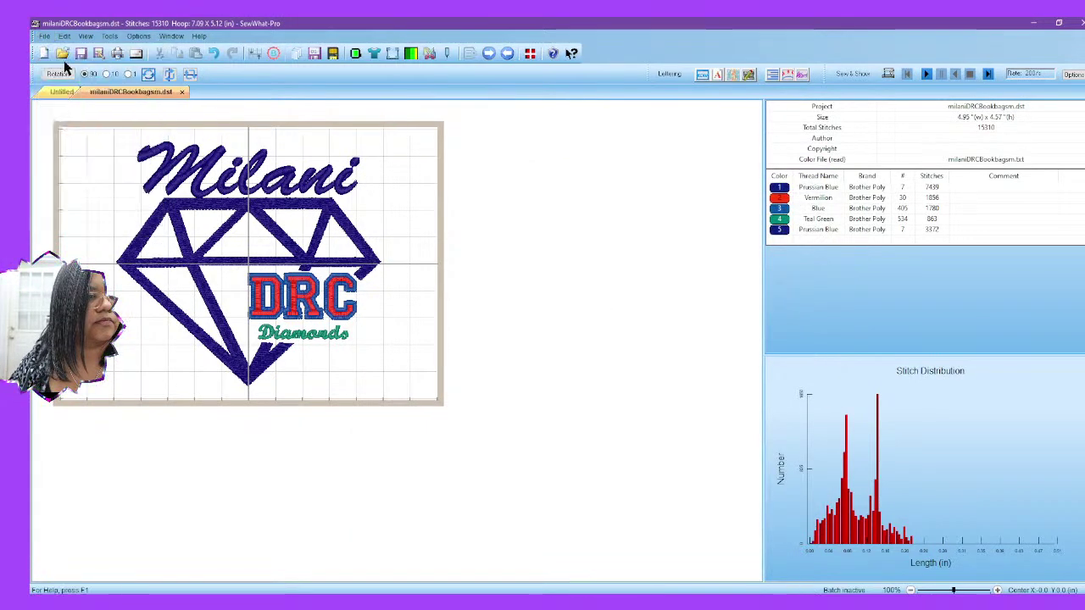
pyautogui.moveTo(584, 303); pyautogui.dragTo(584, 375)
pyautogui.click(475, 381)
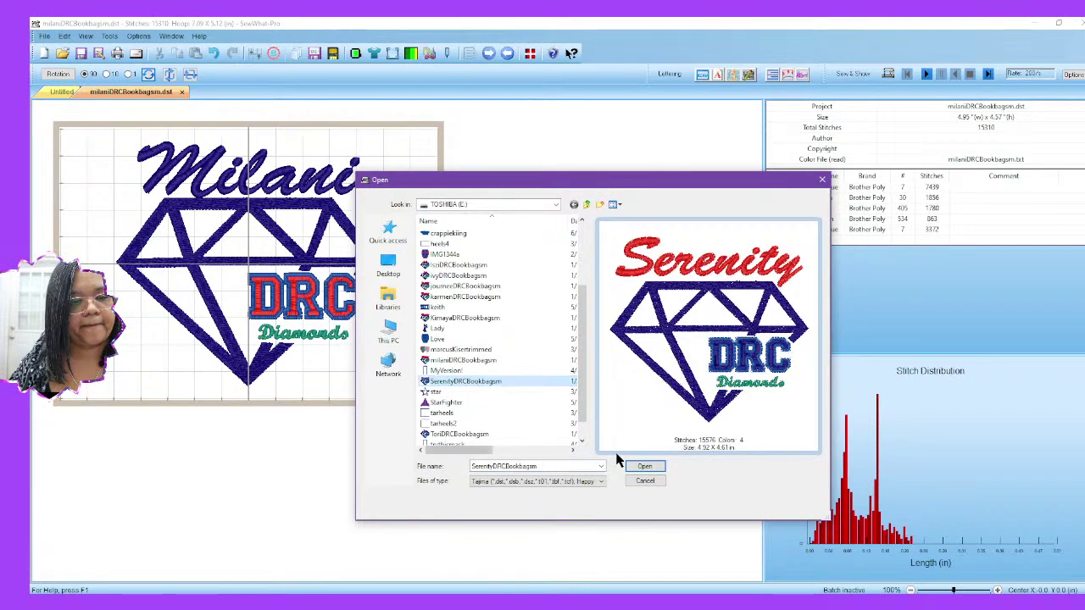
pyautogui.click(640, 468)
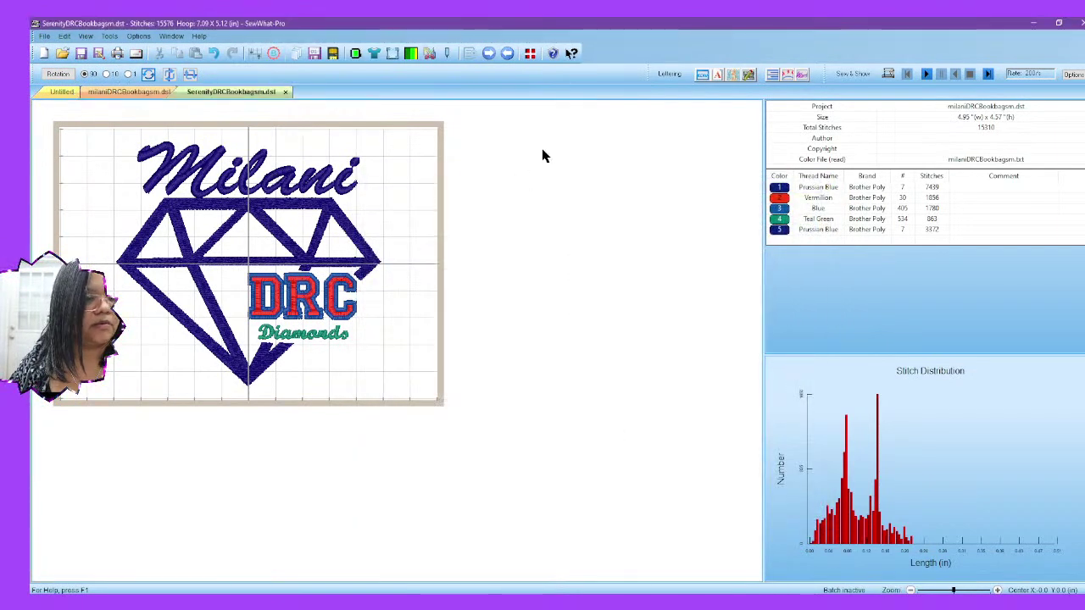
# Step: Split the outlined DRC fill from Prussian Blue thread 1 in the tenth person's design using Cut and Save All, and leave pattern cutting
pyautogui.click(785, 188)
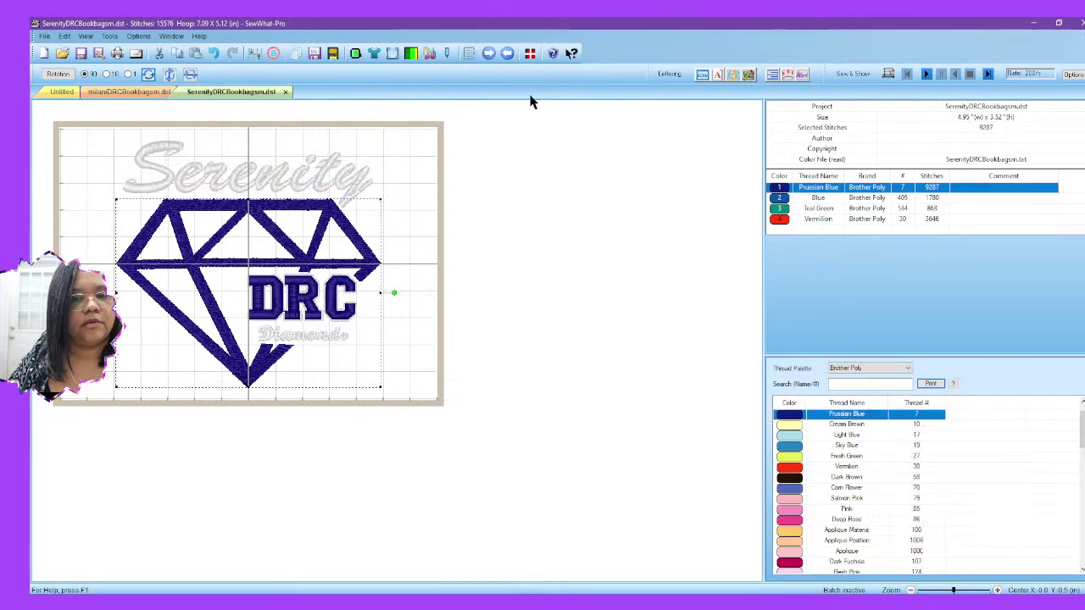
pyautogui.click(411, 54)
pyautogui.click(241, 295)
pyautogui.moveTo(367, 349); pyautogui.dragTo(367, 346)
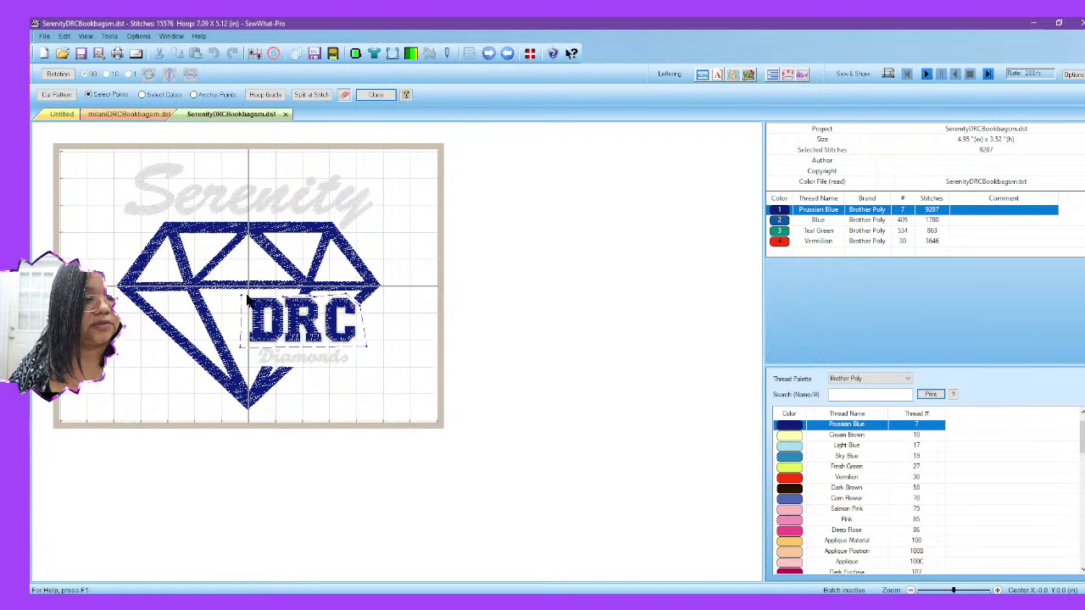
pyautogui.click(55, 95)
pyautogui.click(116, 147)
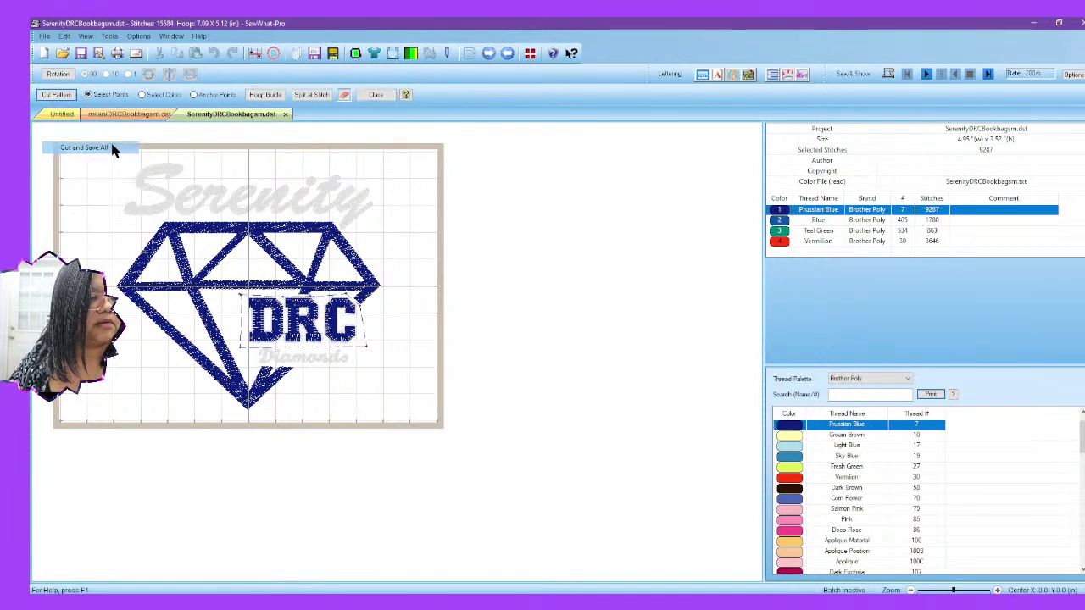
pyautogui.click(366, 96)
# Step: Recolour the tenth design's separated DRC fill to Vermilion, thread number 30, and move it to second in the colour order
pyautogui.click(776, 231)
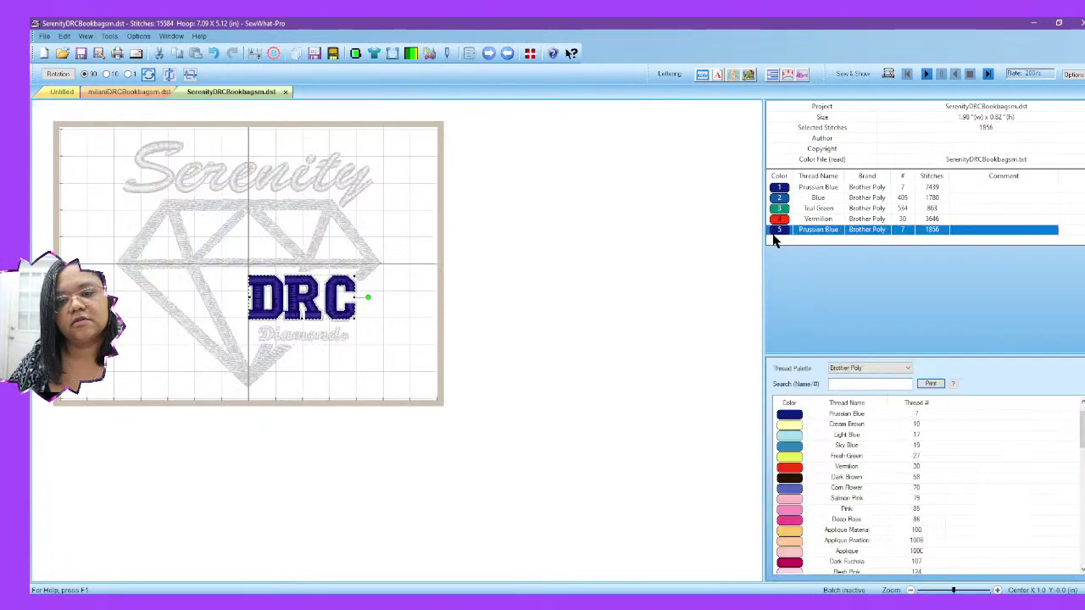
pyautogui.click(795, 465)
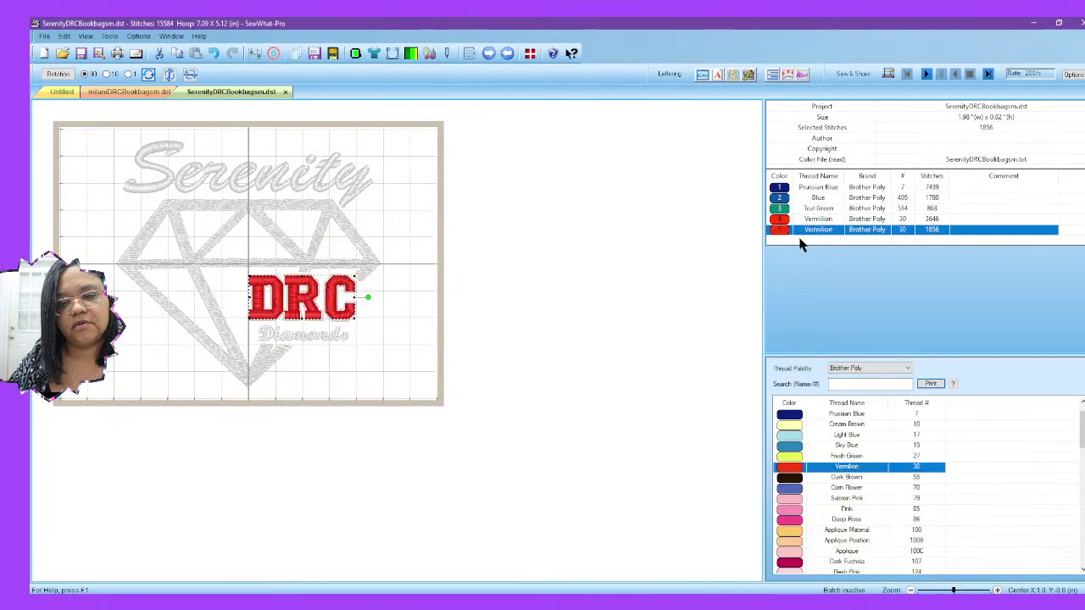
pyautogui.moveTo(782, 235); pyautogui.dragTo(780, 203)
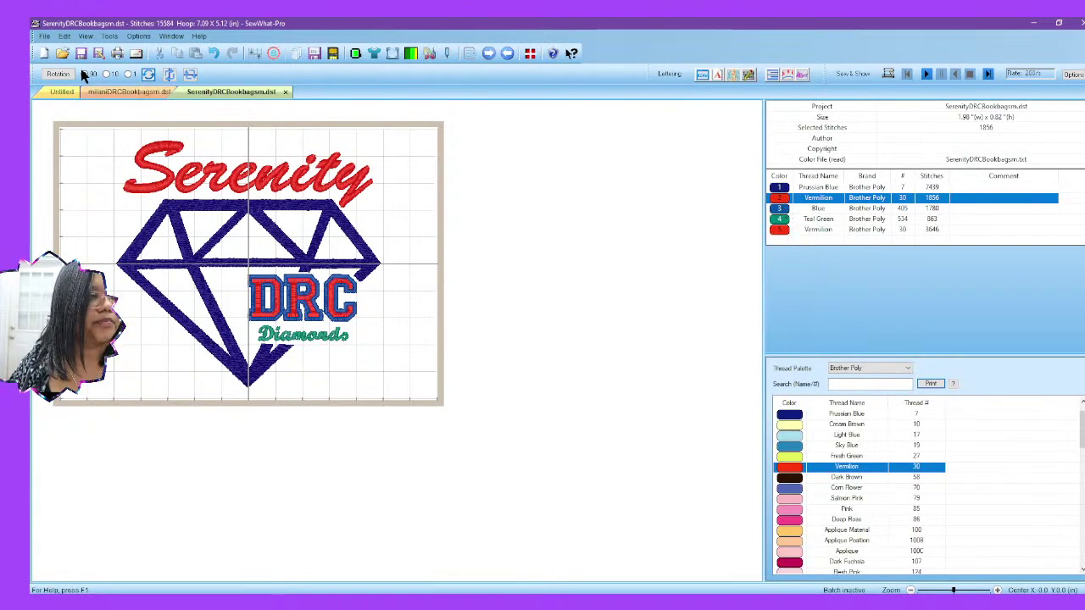
# Step: Save the tenth person's design over its existing Tajima DST file on TOSHIBA (E:)
pyautogui.click(44, 36)
pyautogui.click(64, 94)
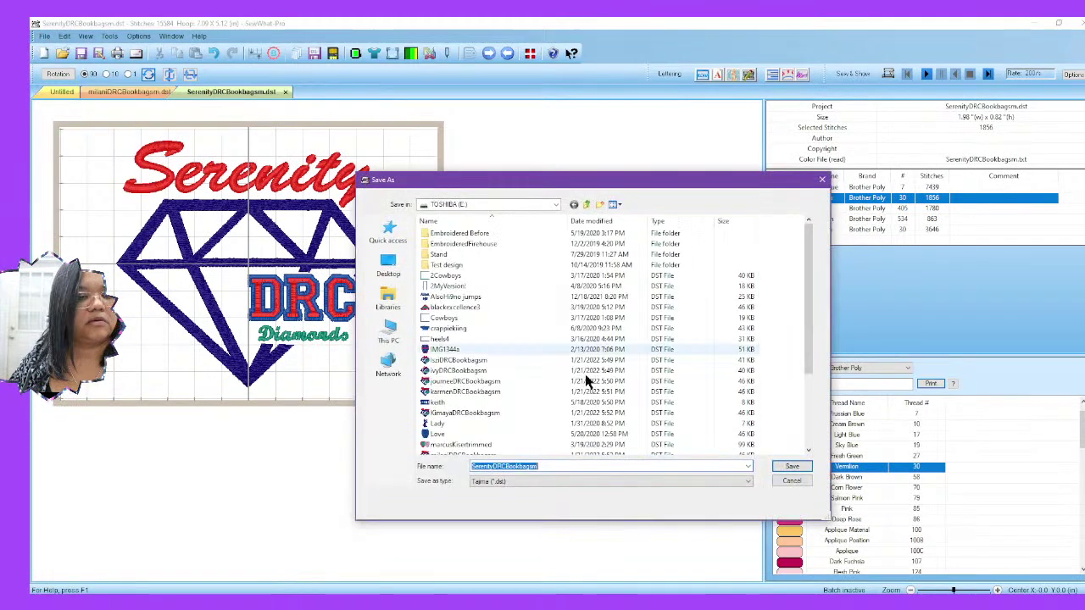
pyautogui.click(788, 467)
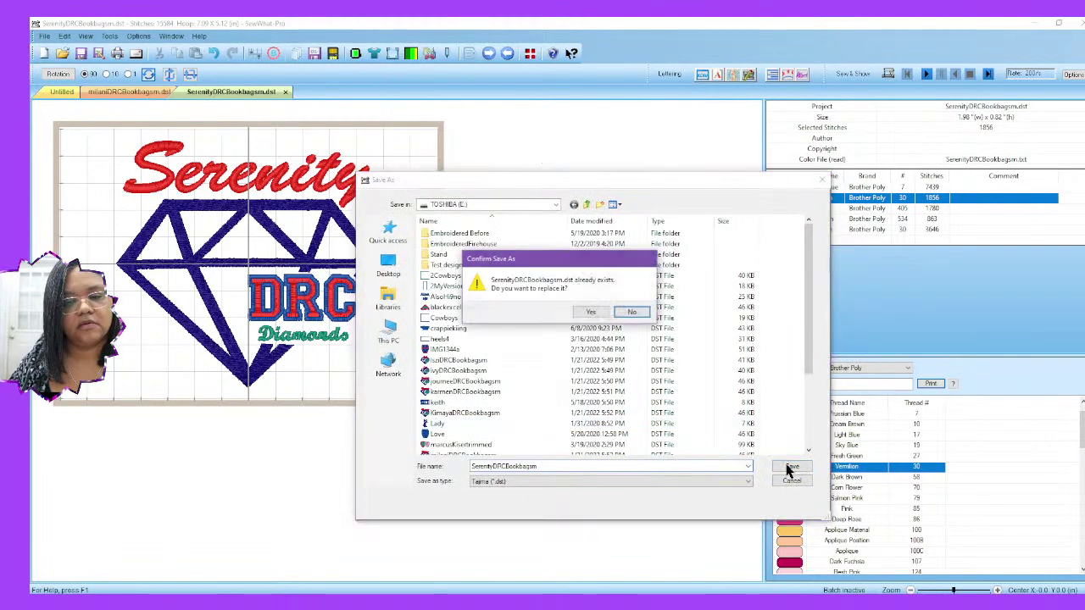
pyautogui.click(593, 312)
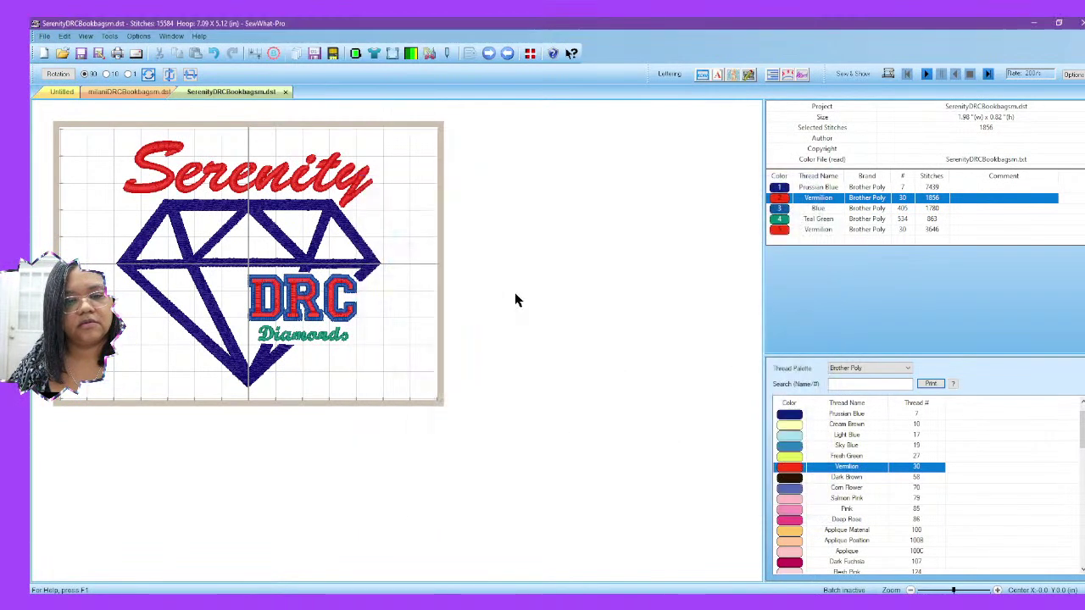
# Step: Open the eleventh person's DRCBookbagsm DST file, the one with the Corn Flower name, from TOSHIBA (E:)
pyautogui.click(44, 35)
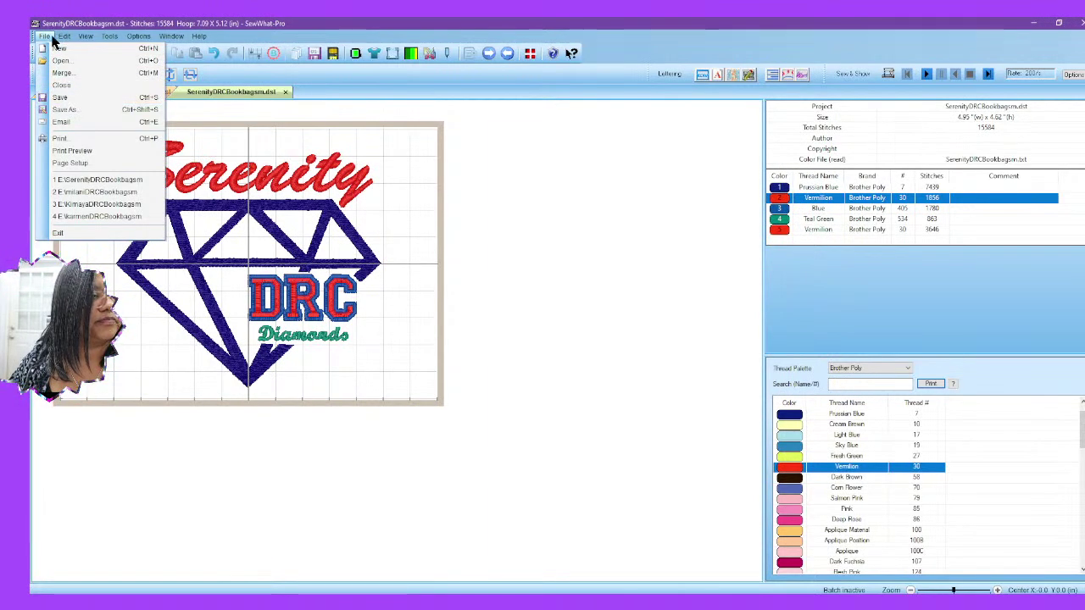
pyautogui.click(58, 61)
pyautogui.scroll(-4, 474, 381)
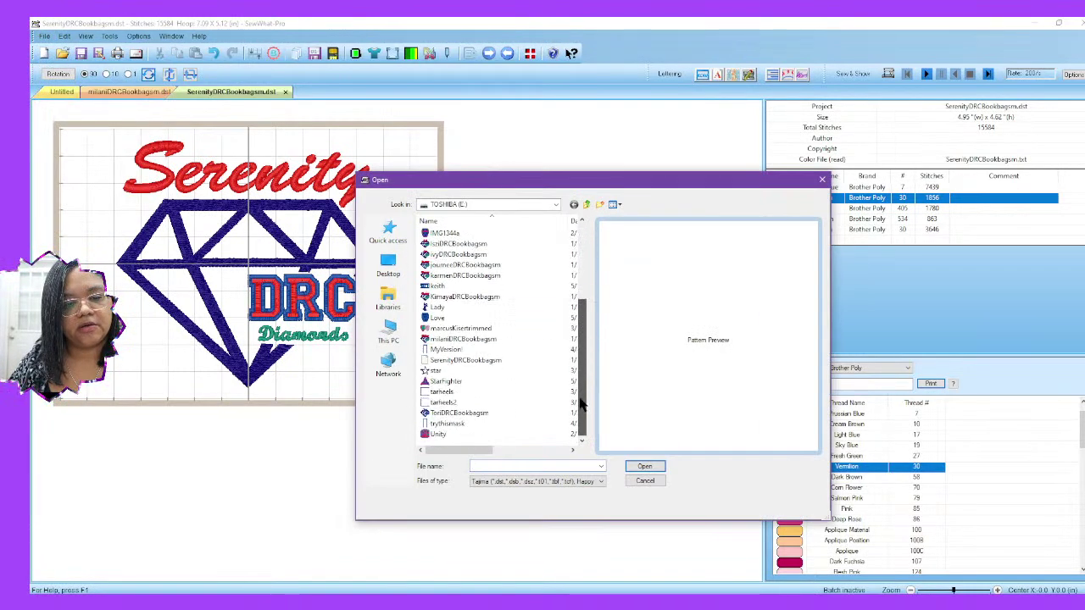
pyautogui.click(457, 413)
pyautogui.click(642, 466)
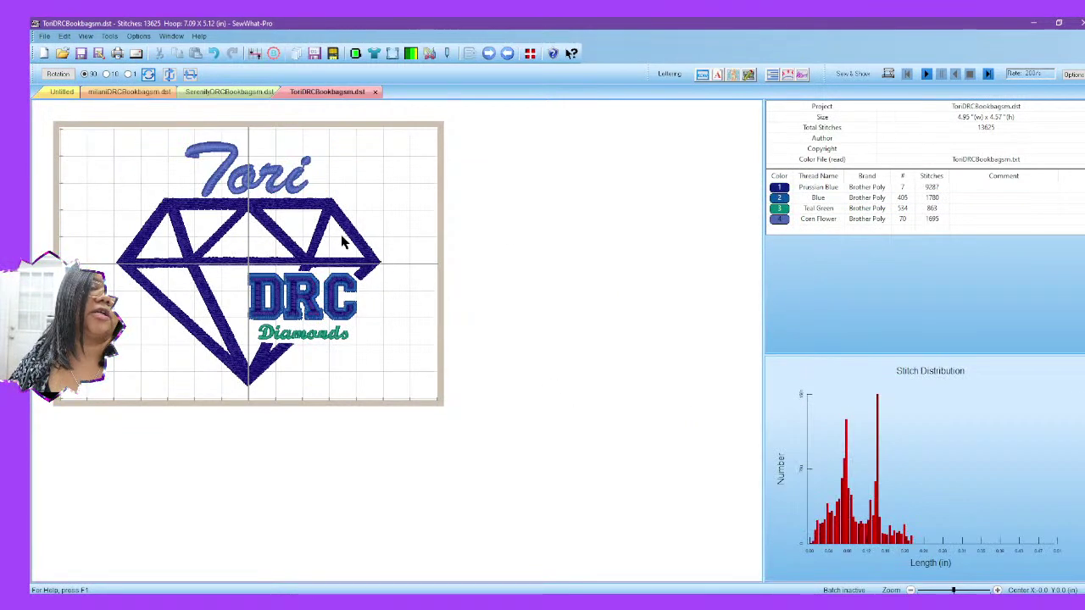
# Step: Outline the DRC fill in the eleventh person's design and cut it from Prussian Blue thread 1 into a separate colour stop
pyautogui.click(780, 188)
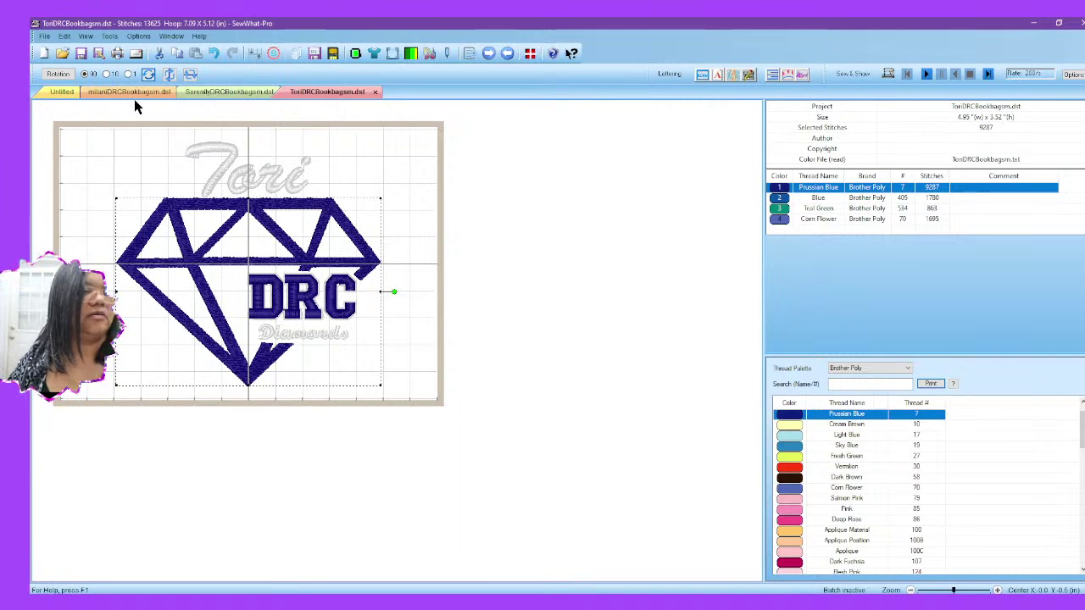
pyautogui.click(430, 54)
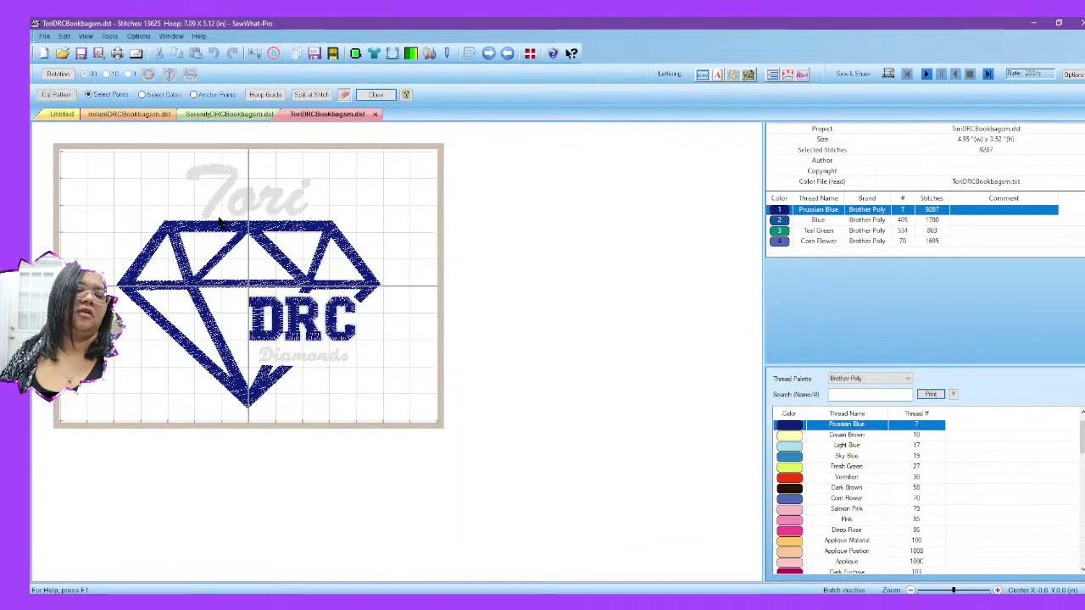
pyautogui.moveTo(242, 295)
pyautogui.mouseDown()
pyautogui.moveTo(239, 345)
pyautogui.moveTo(367, 348)
pyautogui.moveTo(356, 305)
pyautogui.mouseUp()
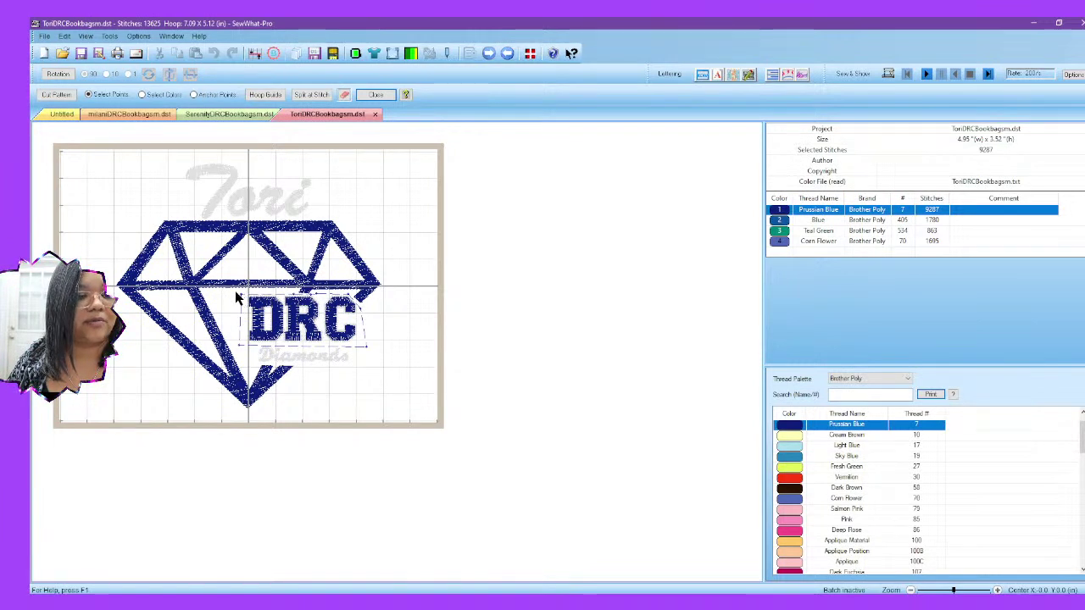
pyautogui.click(55, 94)
pyautogui.click(74, 150)
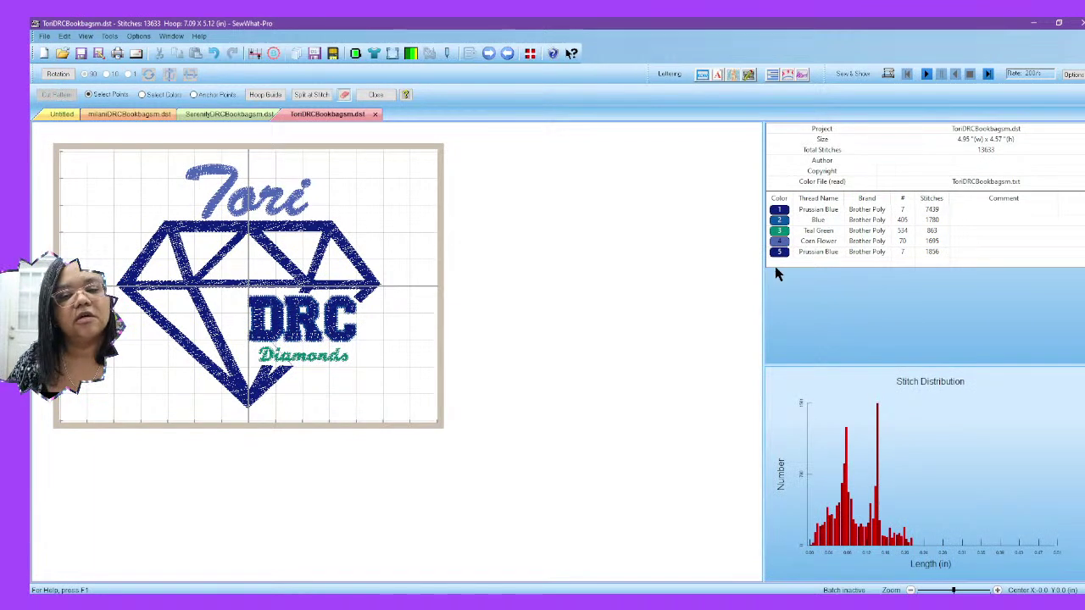
# Step: Recolour the eleventh design's separated DRC fill to Vermilion, thread number 30, and move it to second in the colour order
pyautogui.click(778, 251)
pyautogui.click(809, 477)
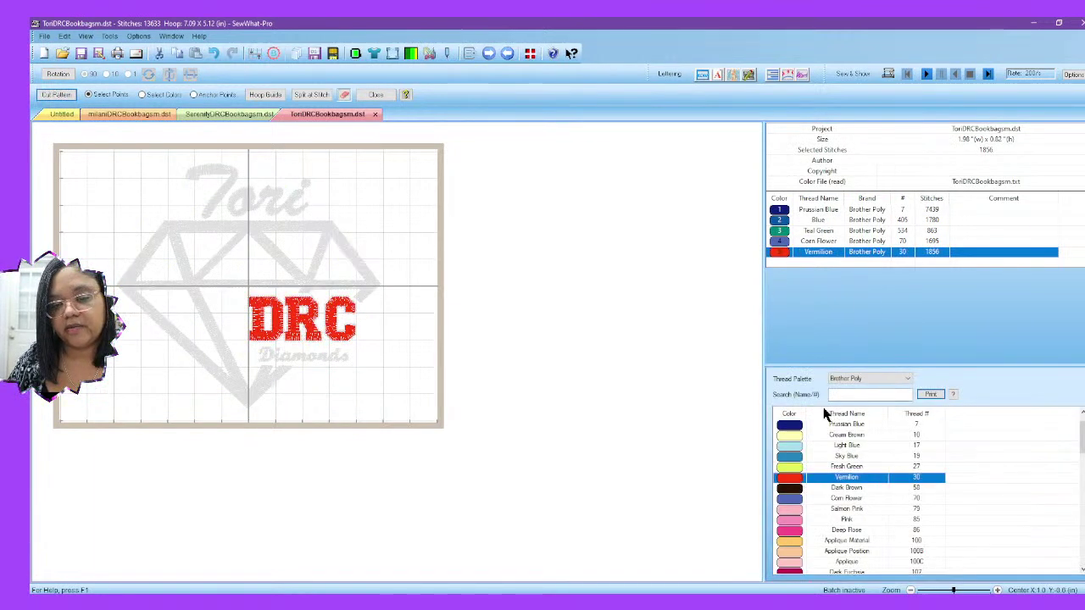
pyautogui.moveTo(780, 259); pyautogui.dragTo(784, 222)
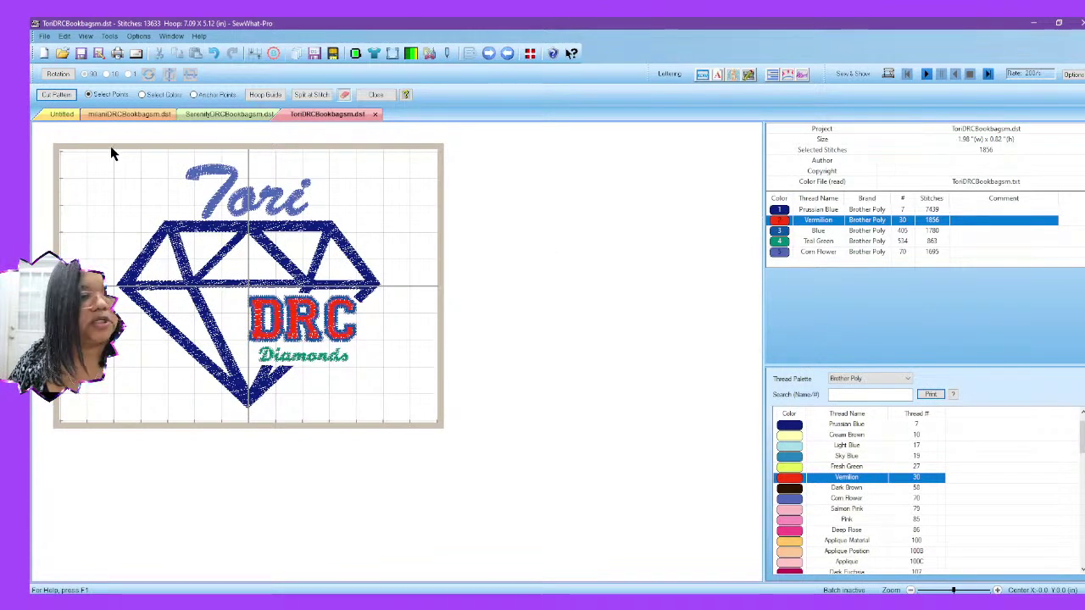
# Step: Save the eleventh person's design over its existing Tajima DST file on TOSHIBA (E:)
pyautogui.click(44, 36)
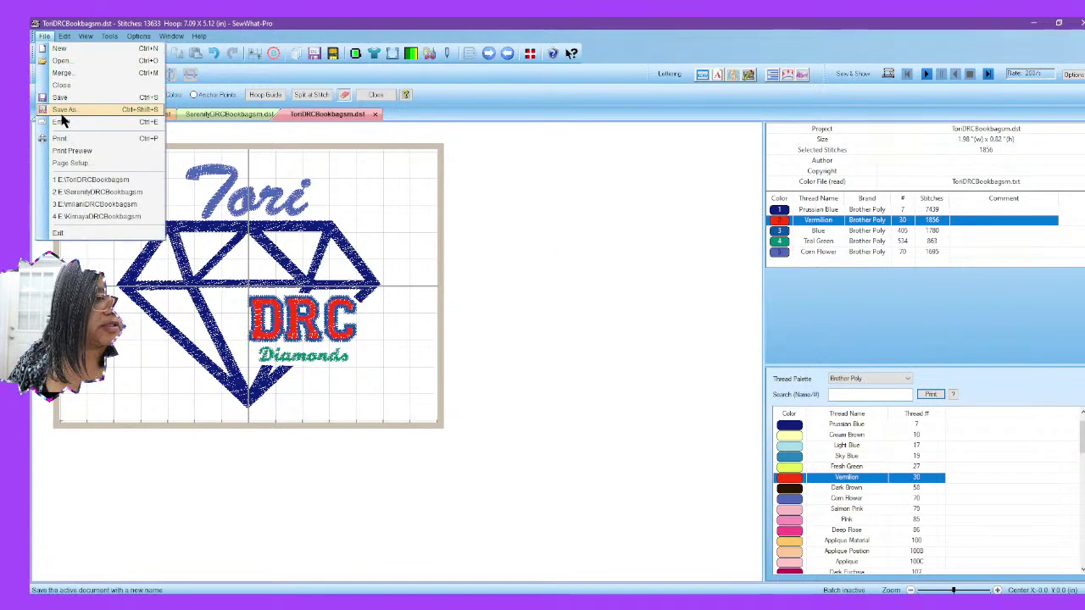
pyautogui.click(61, 110)
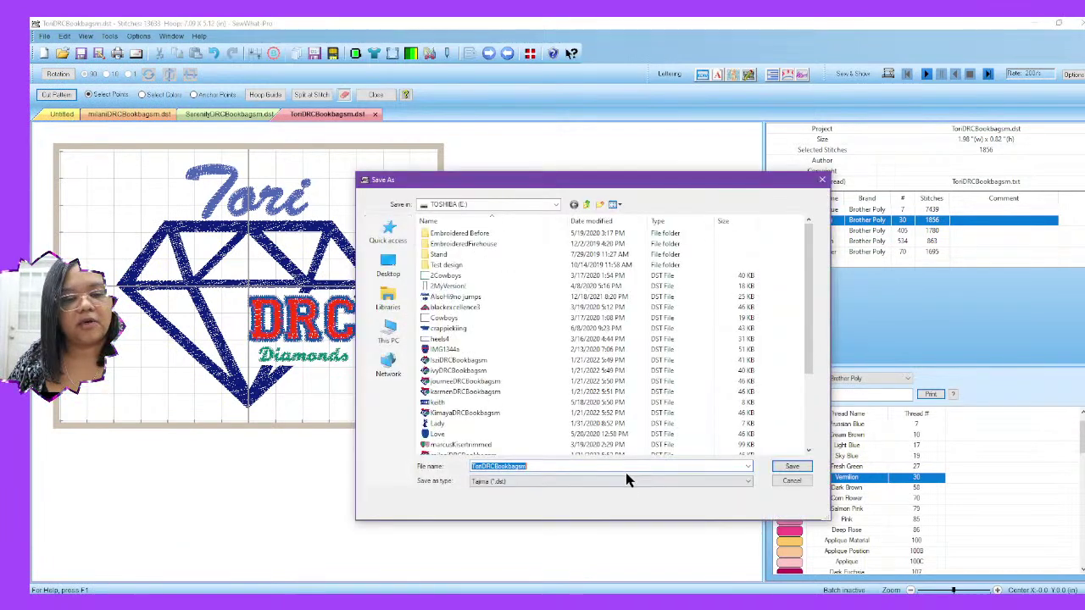
pyautogui.click(792, 466)
pyautogui.click(597, 312)
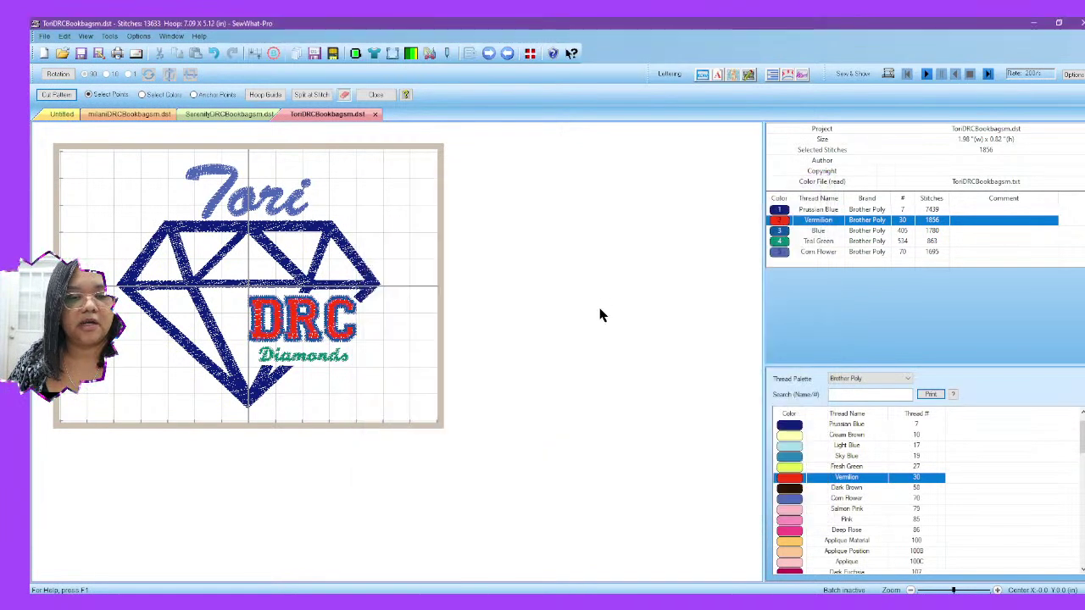
# Step: Close the eleventh and tenth persons' saved bookbag designs
pyautogui.click(376, 116)
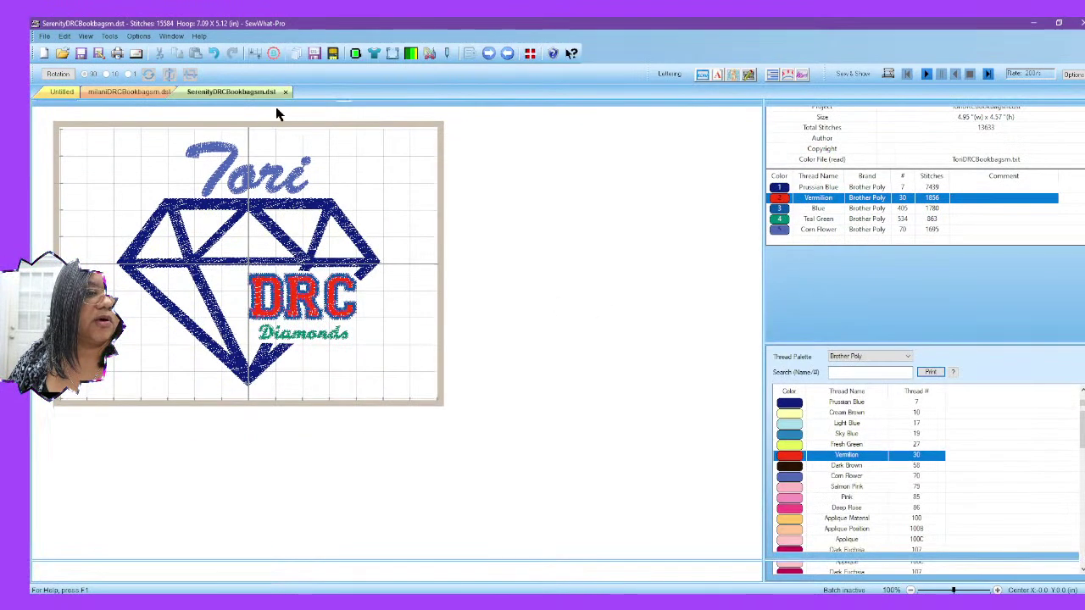
pyautogui.click(287, 92)
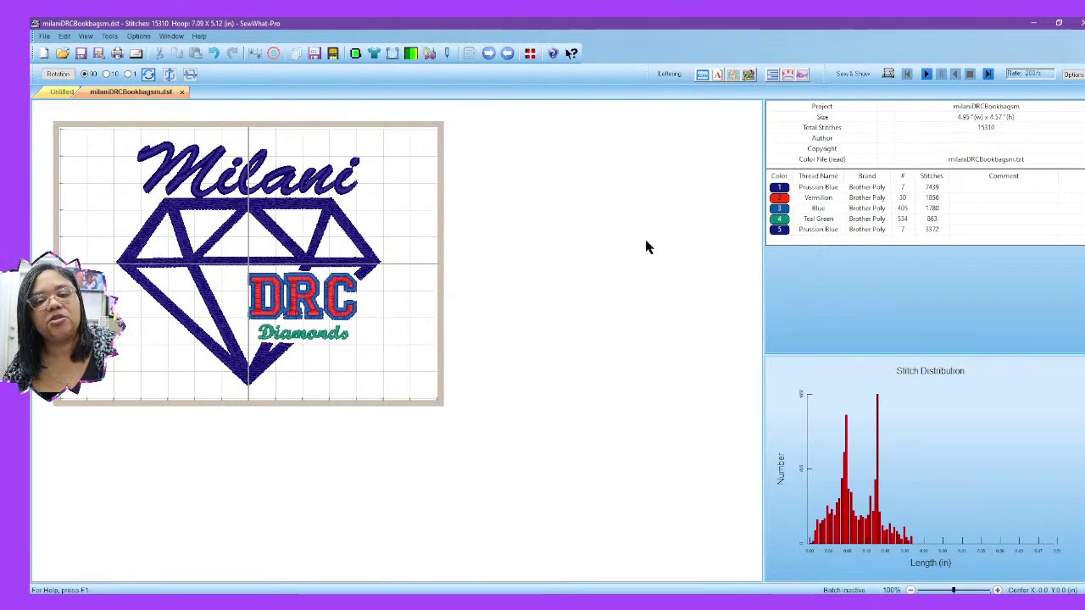
# Step: Check the Prussian Blue diamond and Vermilion DRC fill colour stops in the ninth person's design, and close that design
pyautogui.click(259, 301)
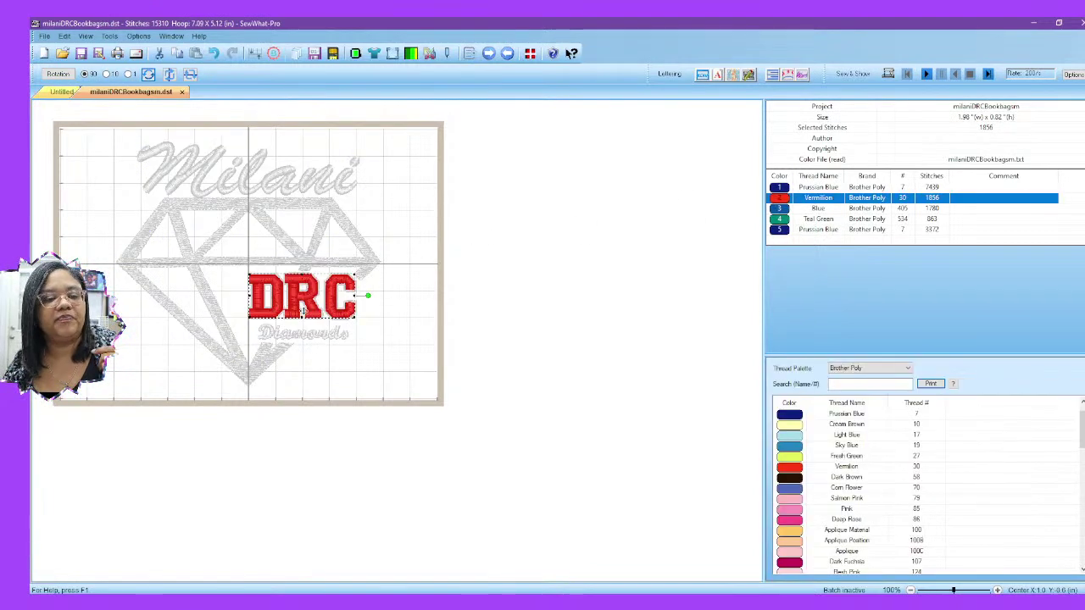
pyautogui.click(779, 190)
pyautogui.click(779, 198)
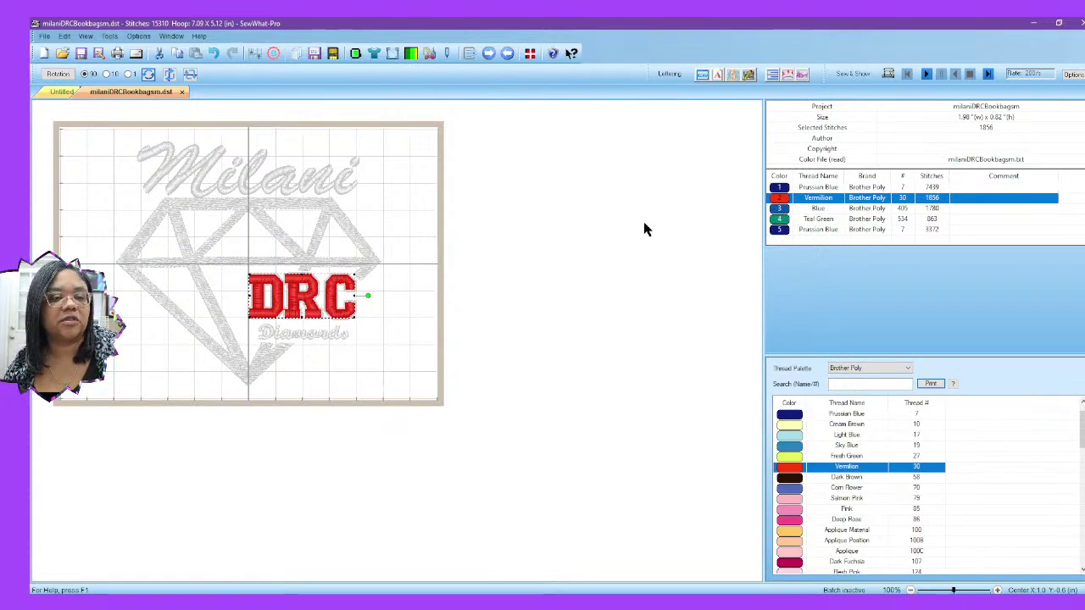
pyautogui.click(571, 245)
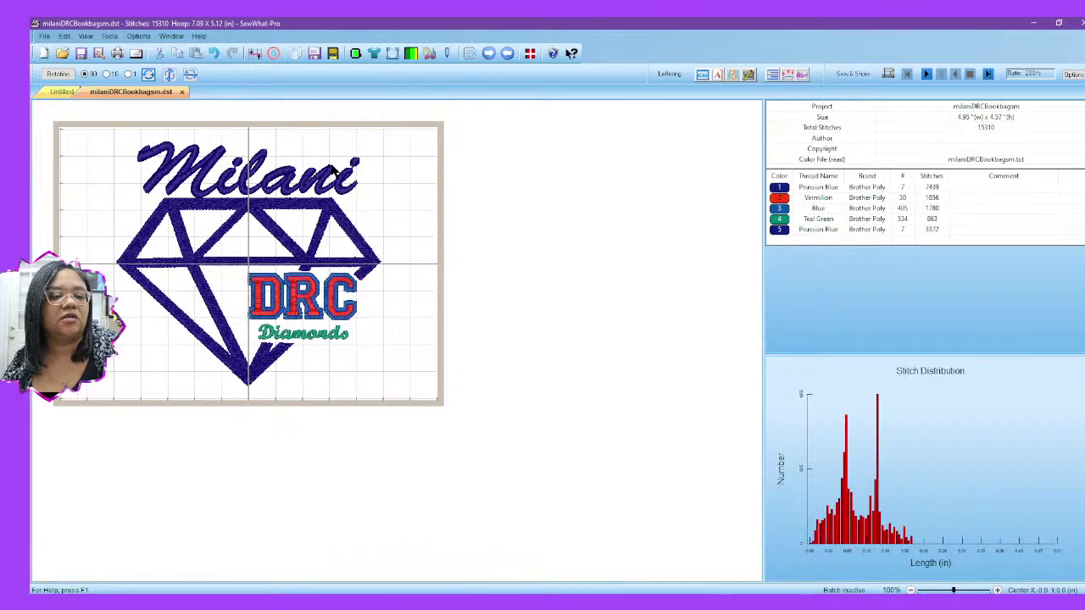
pyautogui.click(181, 93)
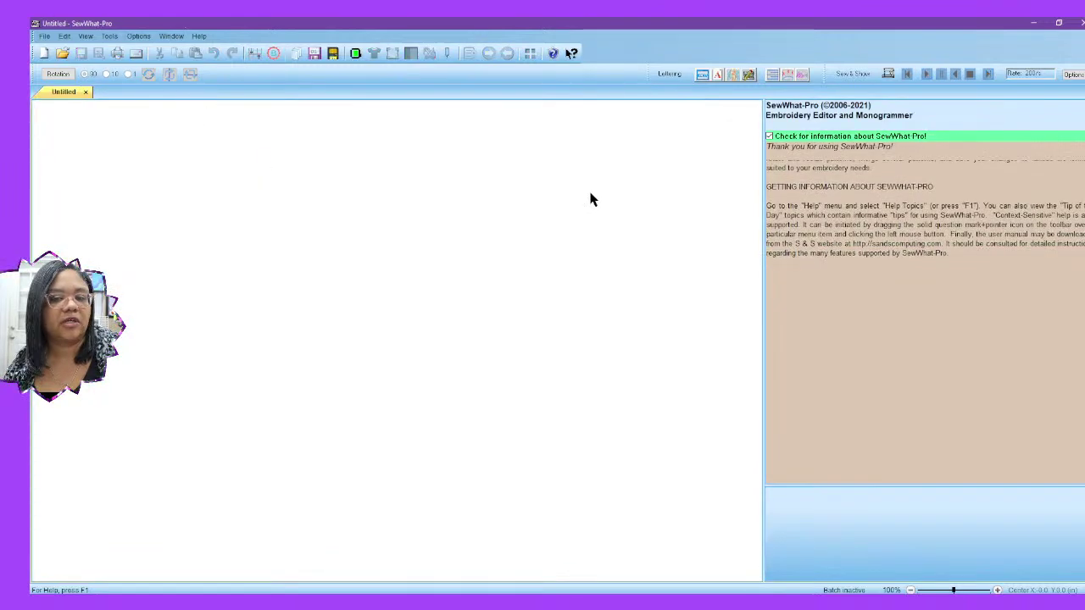